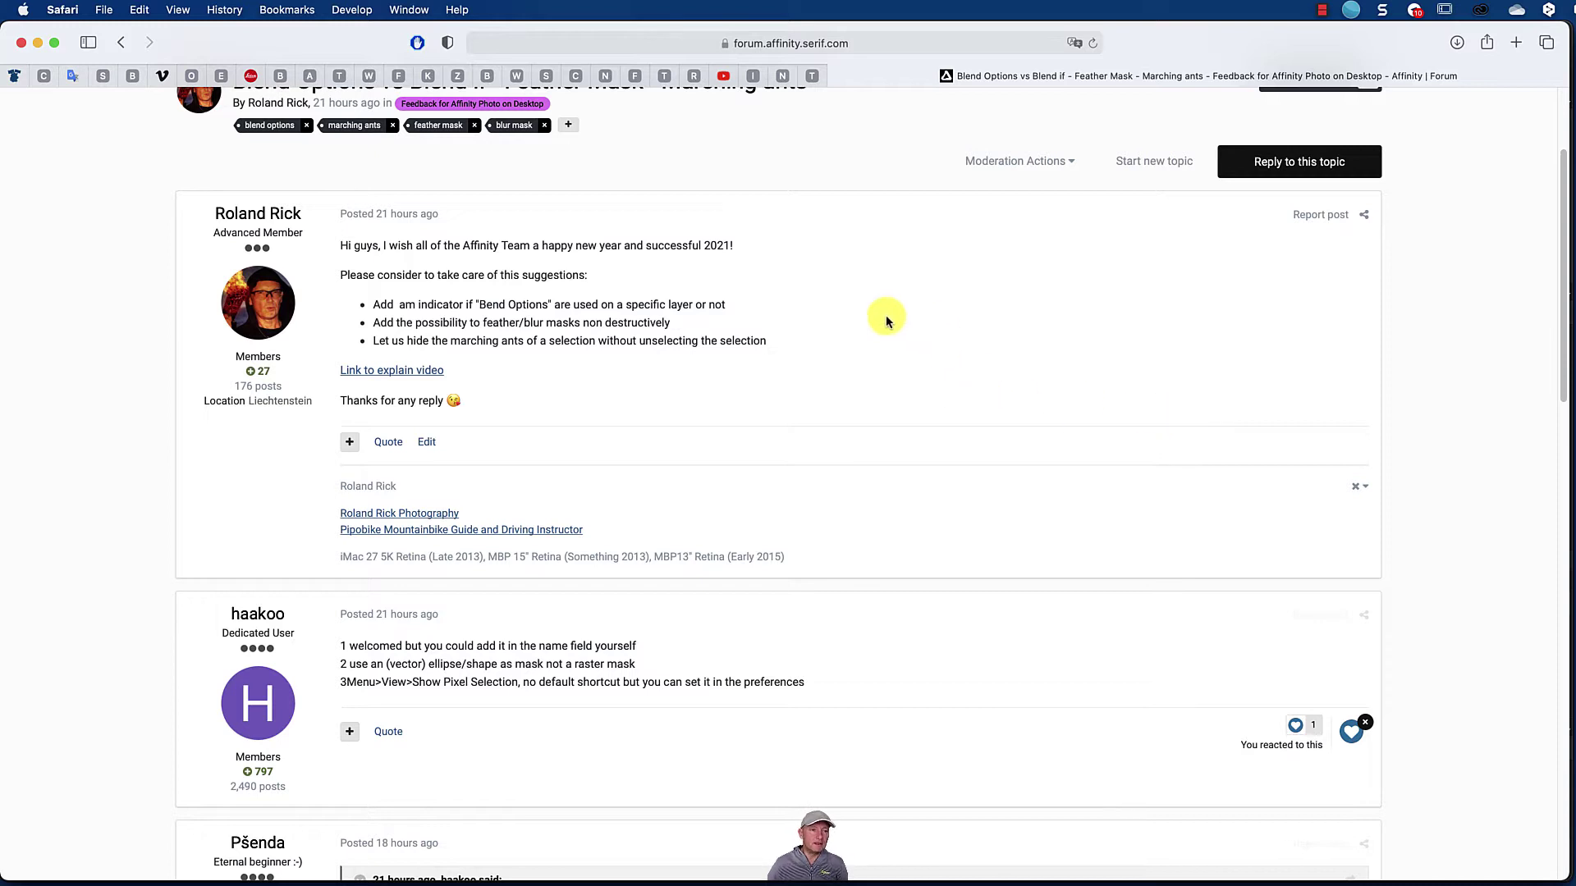
Step: Scroll through the forum thread, then switch over to the RGB document in Affinity Photo
{"action": "scroll", "coordinate": [778, 401], "scroll_direction": "up", "scroll_amount": 1}
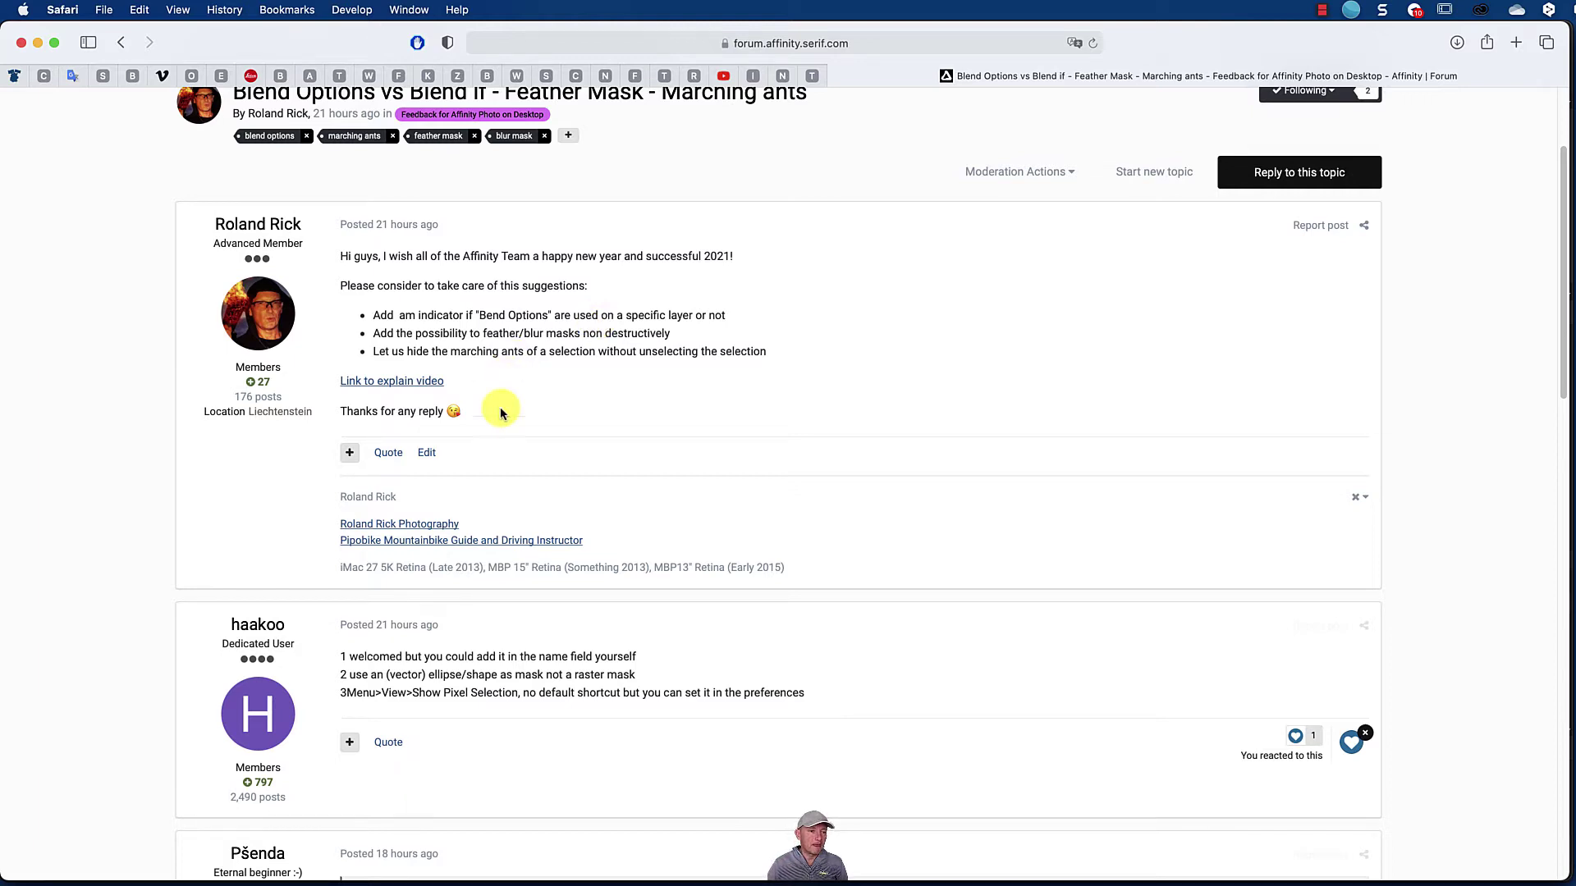
{"action": "scroll", "coordinate": [508, 460], "scroll_direction": "down", "scroll_amount": 3}
{"action": "scroll", "coordinate": [581, 450], "scroll_direction": "up", "scroll_amount": 6}
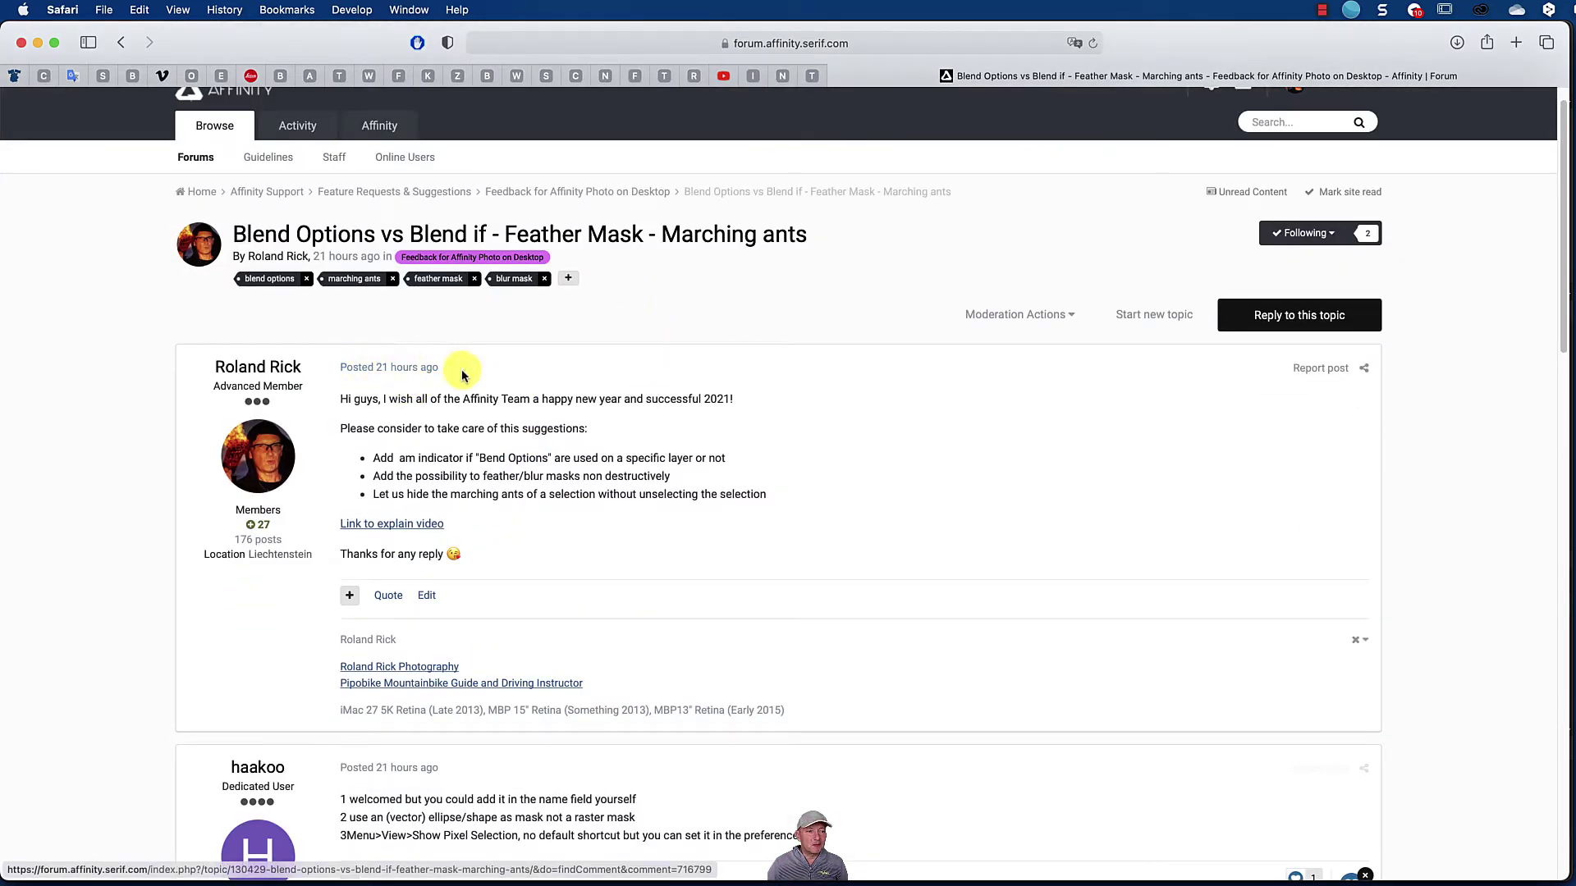
{"action": "scroll", "coordinate": [457, 366], "scroll_direction": "down", "scroll_amount": 5}
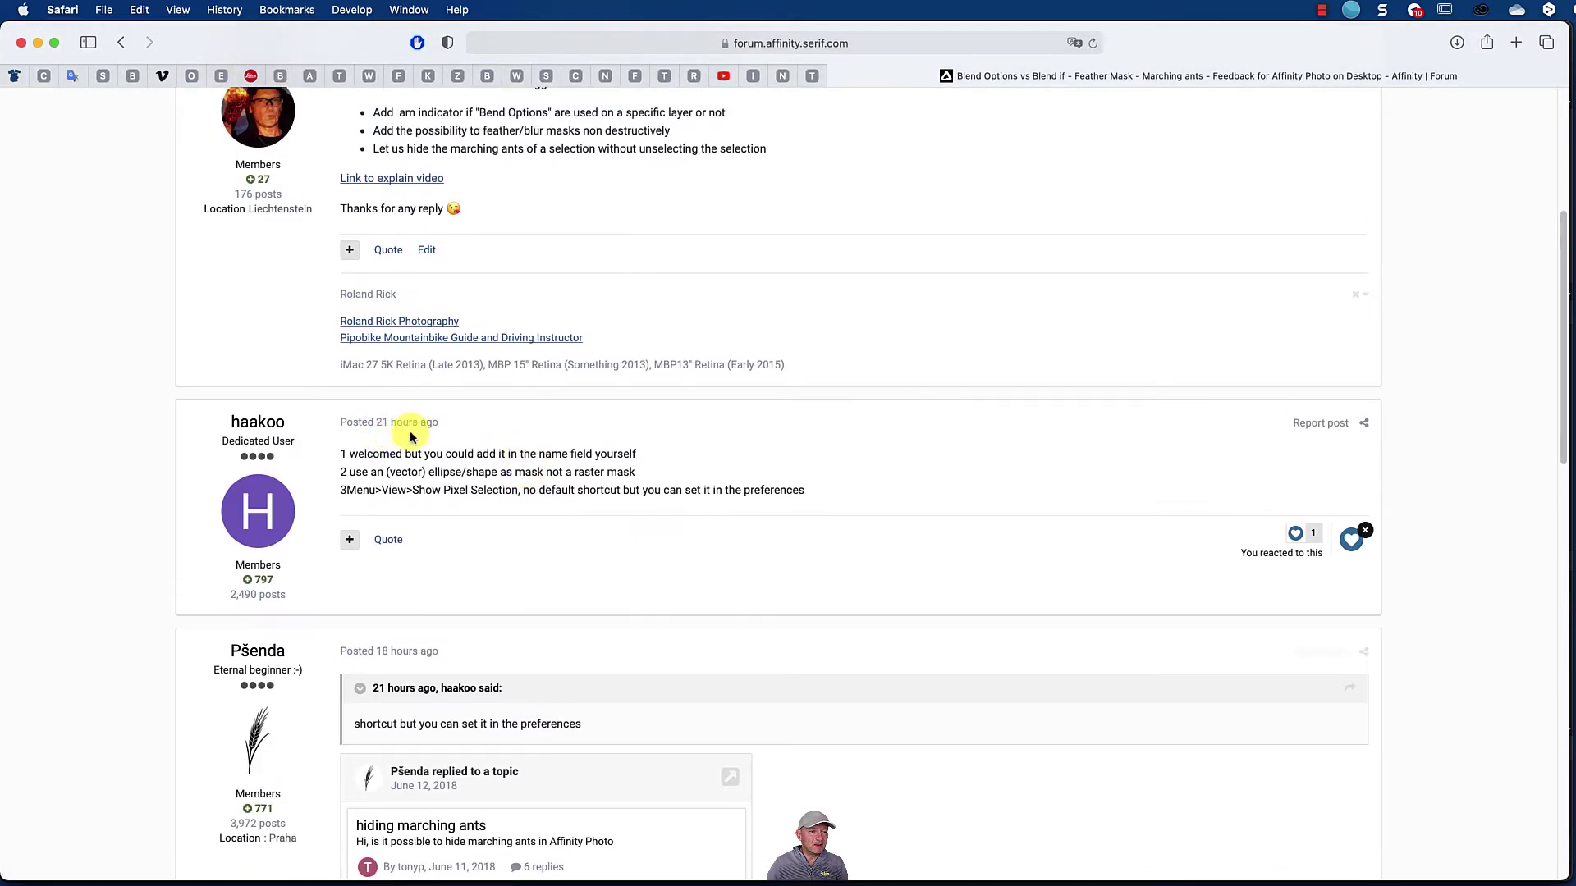
{"action": "scroll", "coordinate": [430, 448], "scroll_direction": "up", "scroll_amount": 1}
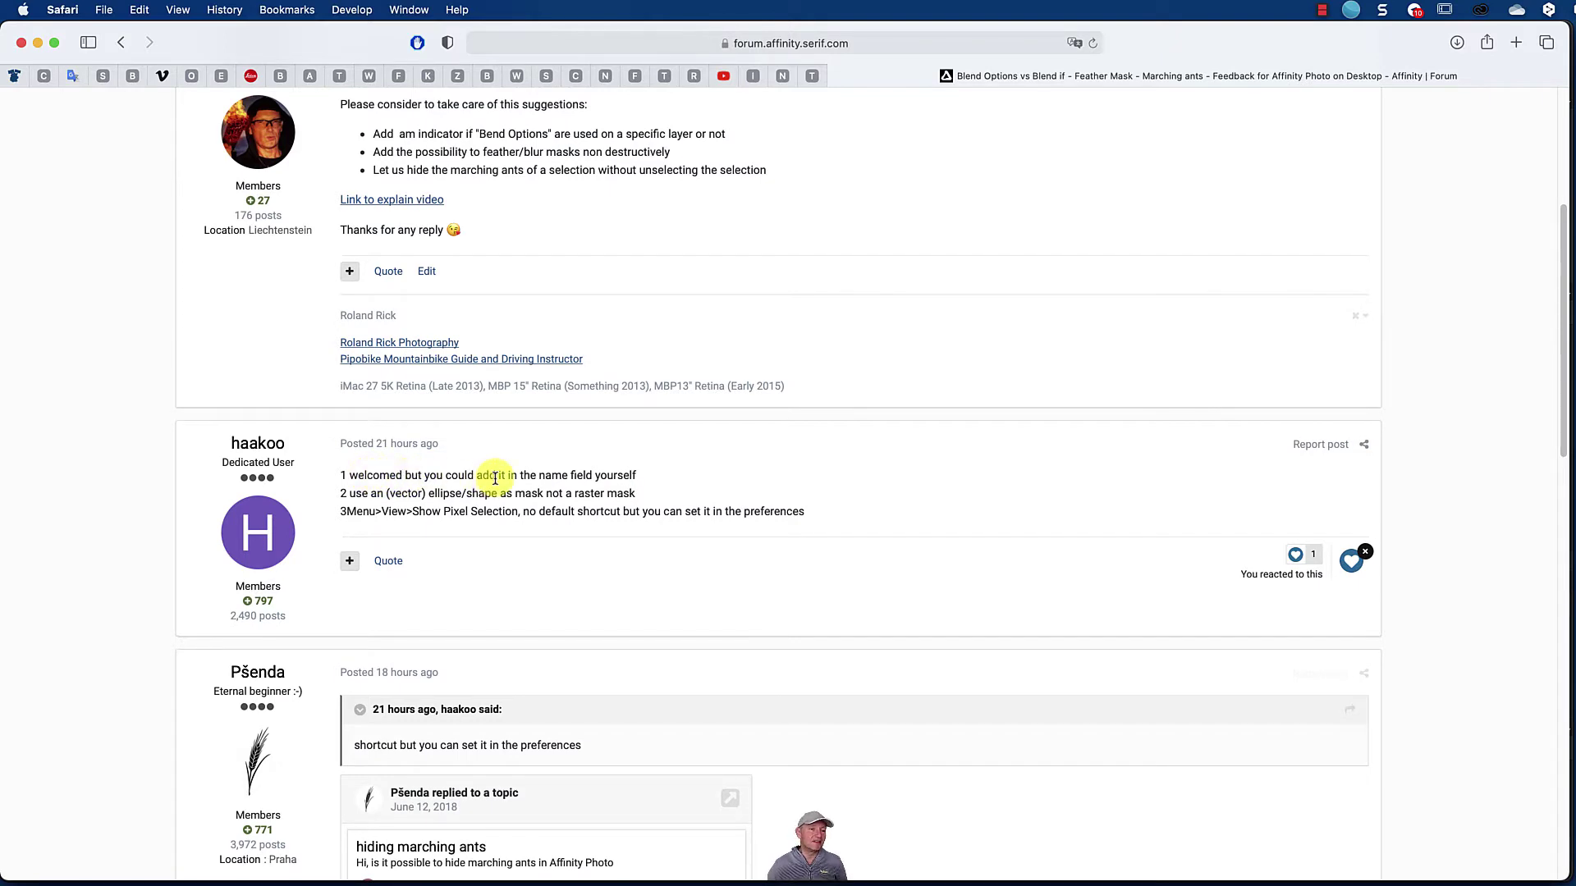
{"action": "scroll", "coordinate": [495, 477], "scroll_direction": "up", "scroll_amount": 5}
{"action": "scroll", "coordinate": [485, 492], "scroll_direction": "down", "scroll_amount": 2}
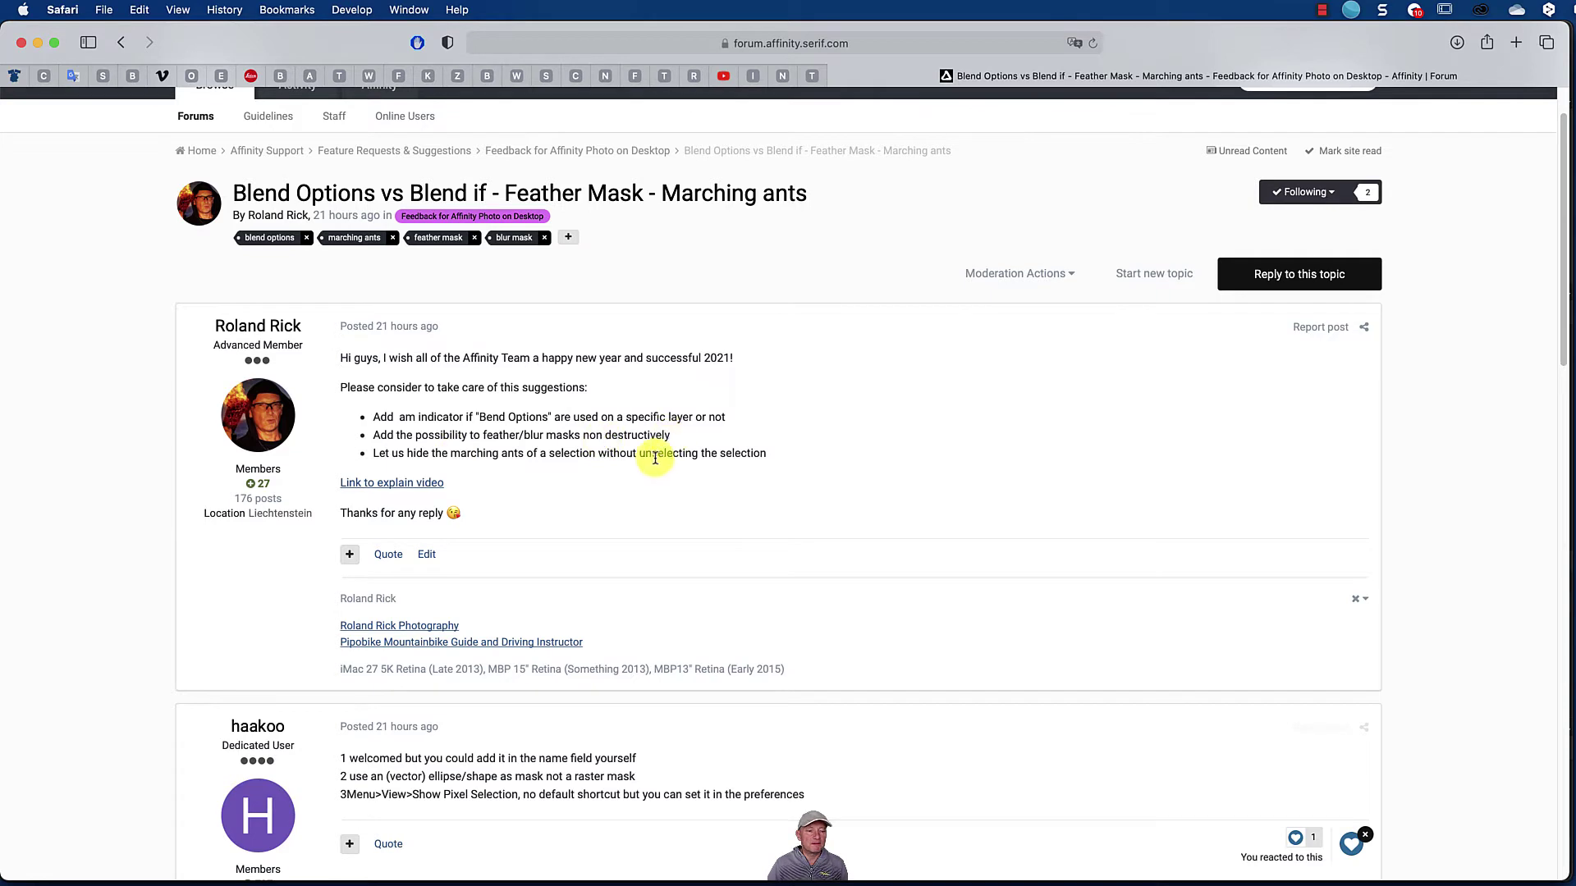
{"action": "scroll", "coordinate": [651, 458], "scroll_direction": "down", "scroll_amount": 2}
{"action": "scroll", "coordinate": [492, 637], "scroll_direction": "down", "scroll_amount": 1}
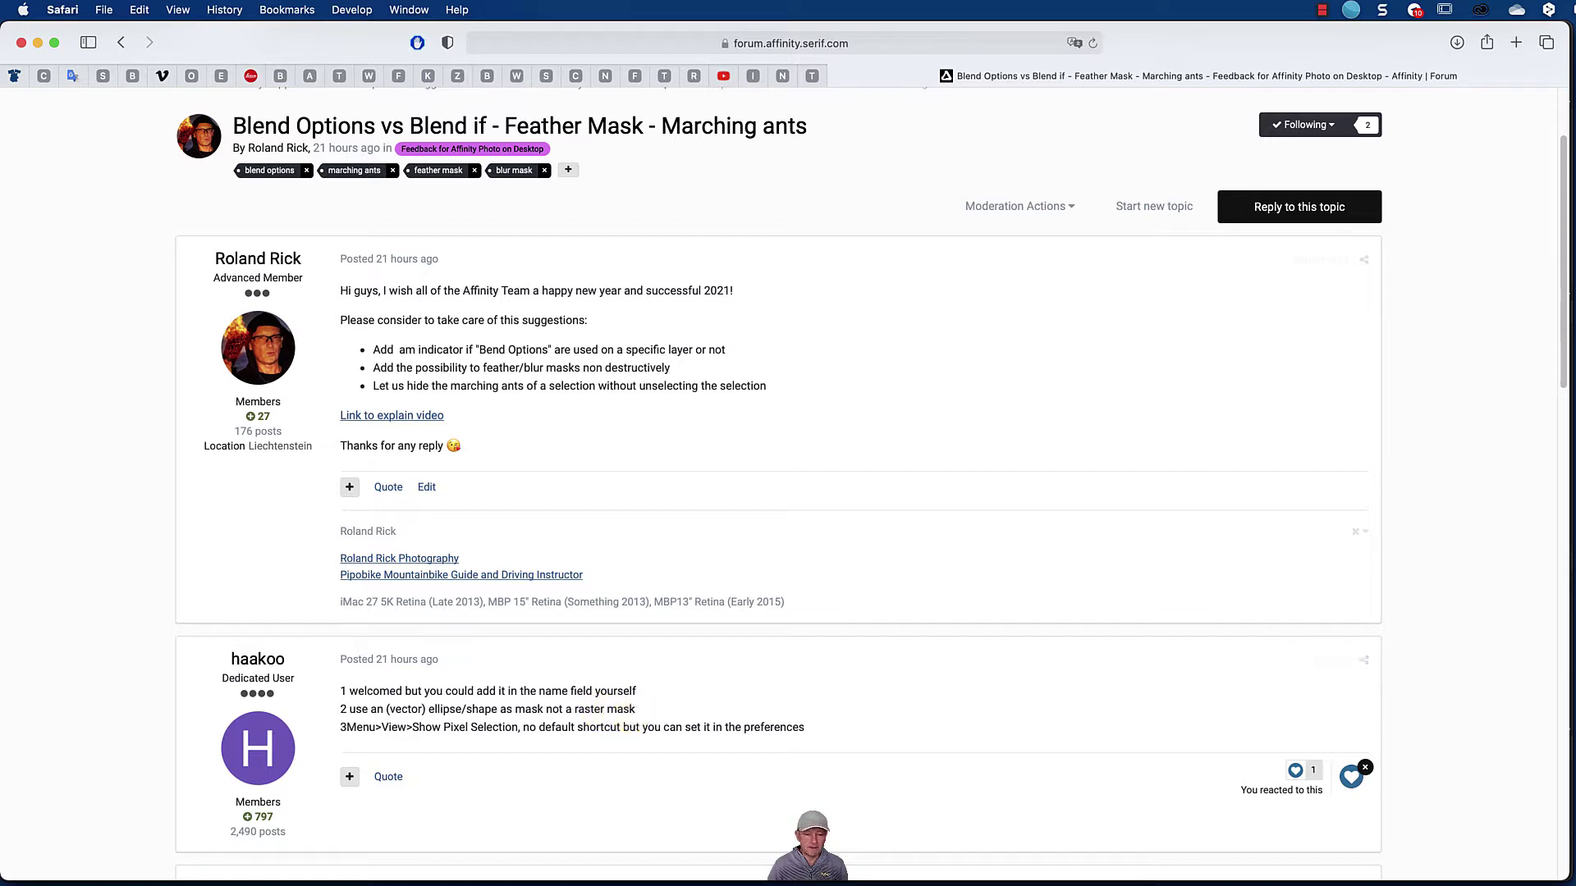
{"action": "key", "text": "super+Tab"}
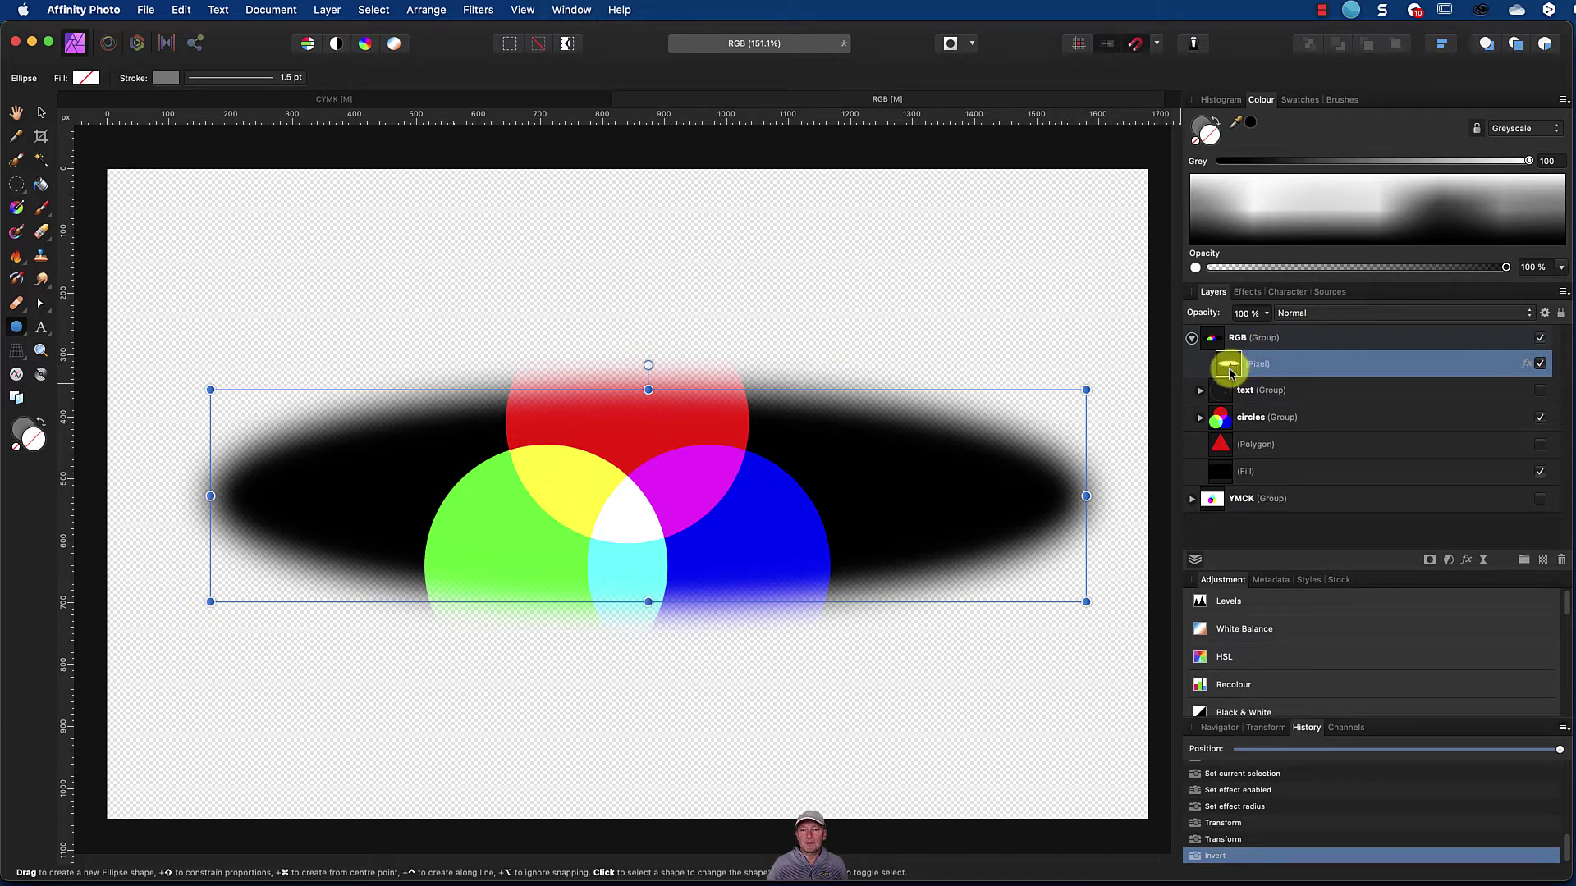
Step: Move the feathered pixel layer out of the RGB group and delete it
{"action": "left_click_drag", "start_coordinate": [1220, 320], "coordinate": [1216, 323]}
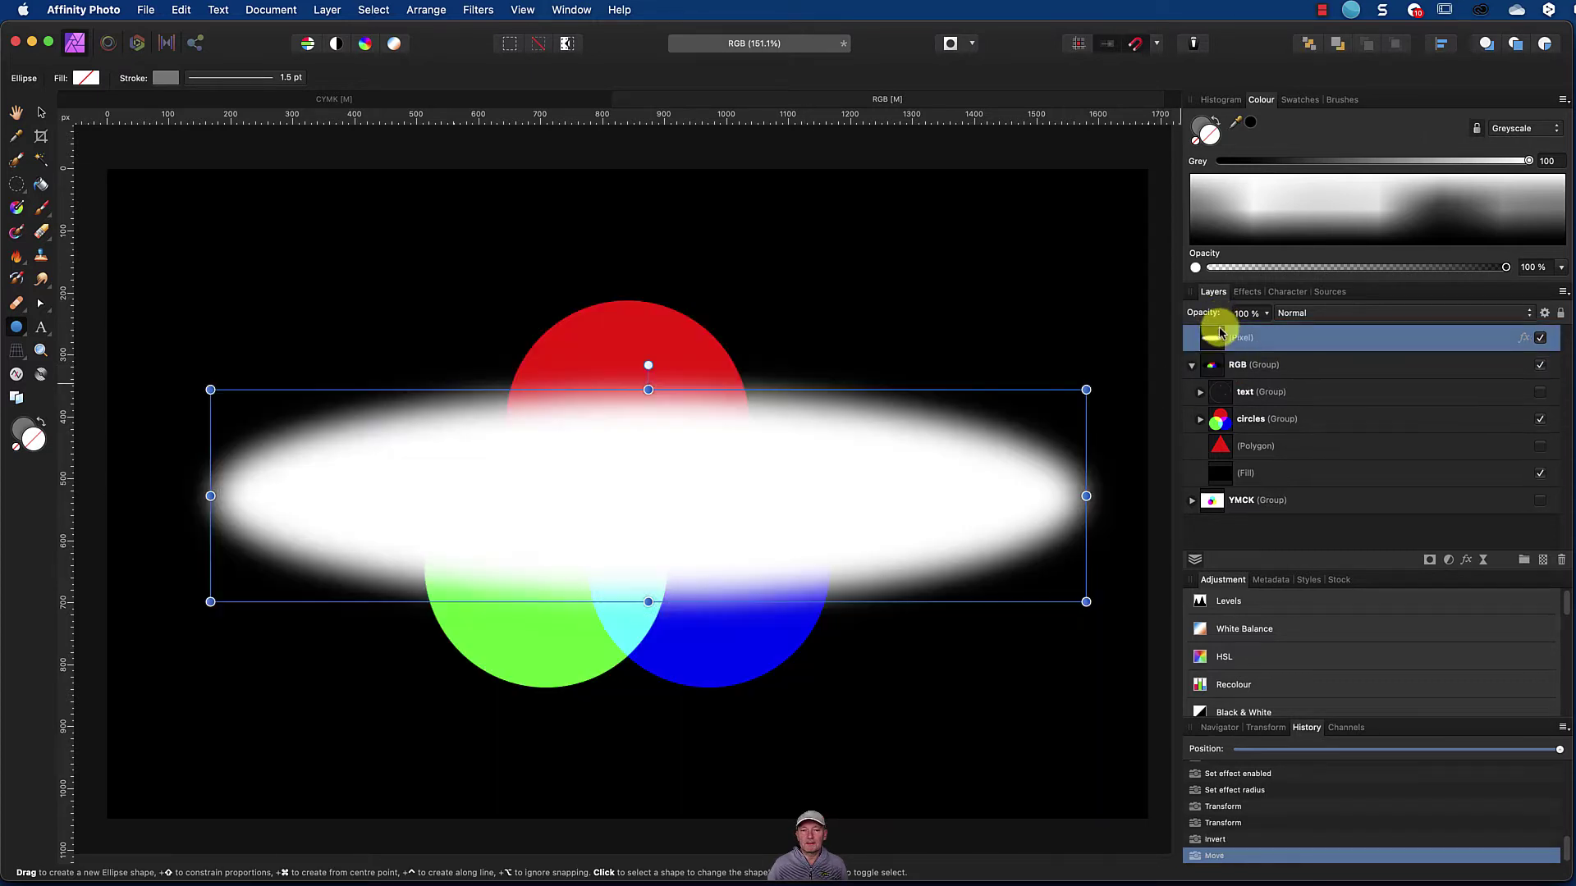
{"action": "left_click", "coordinate": [1540, 337]}
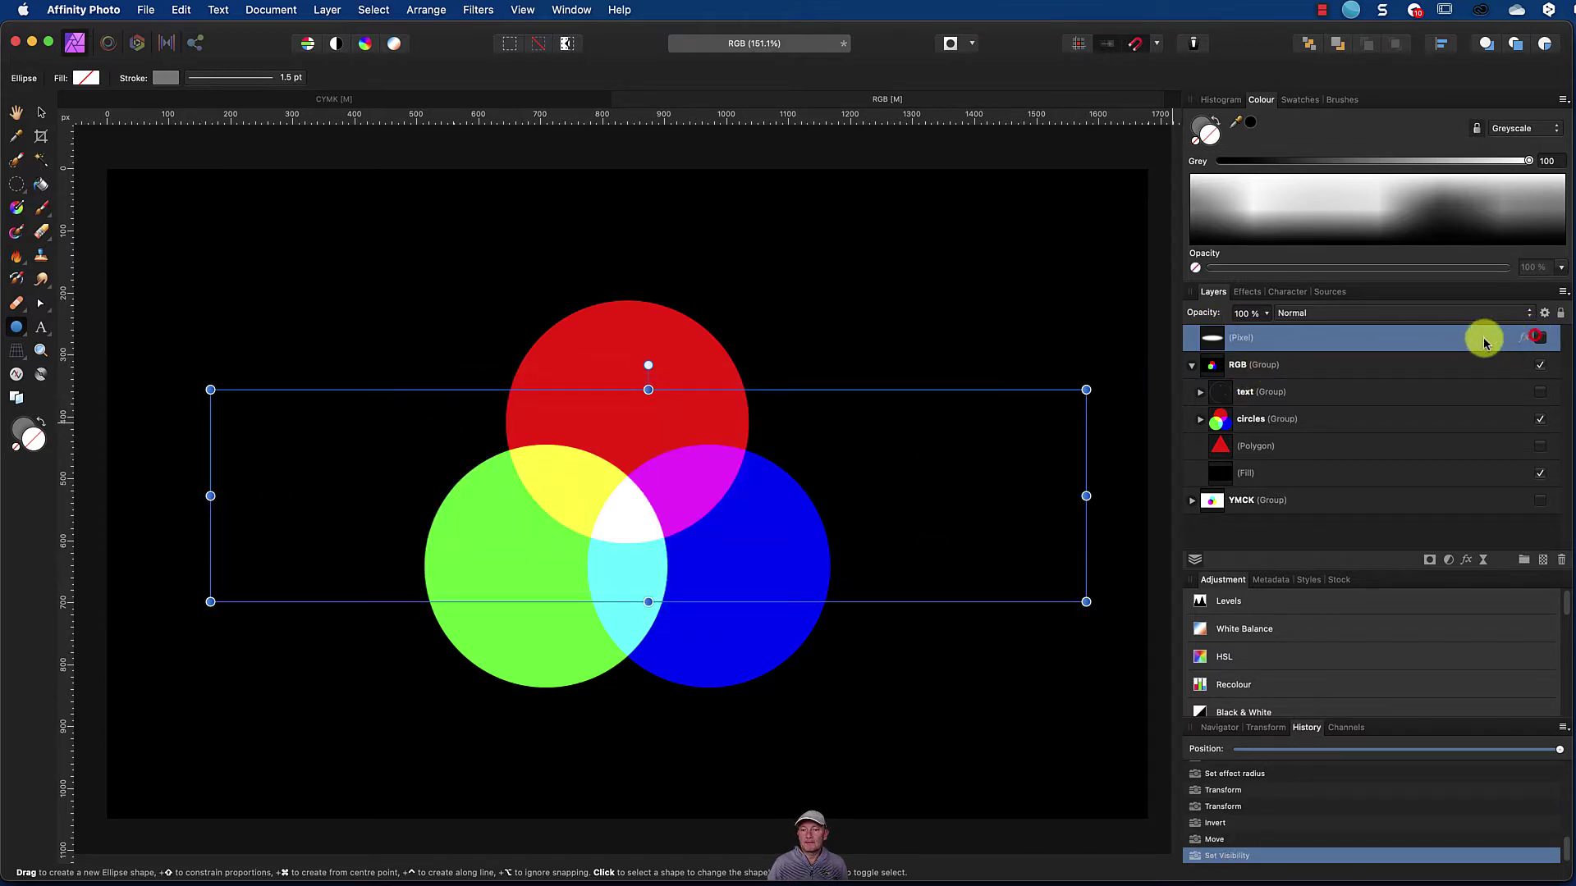
{"action": "left_click", "coordinate": [1561, 558]}
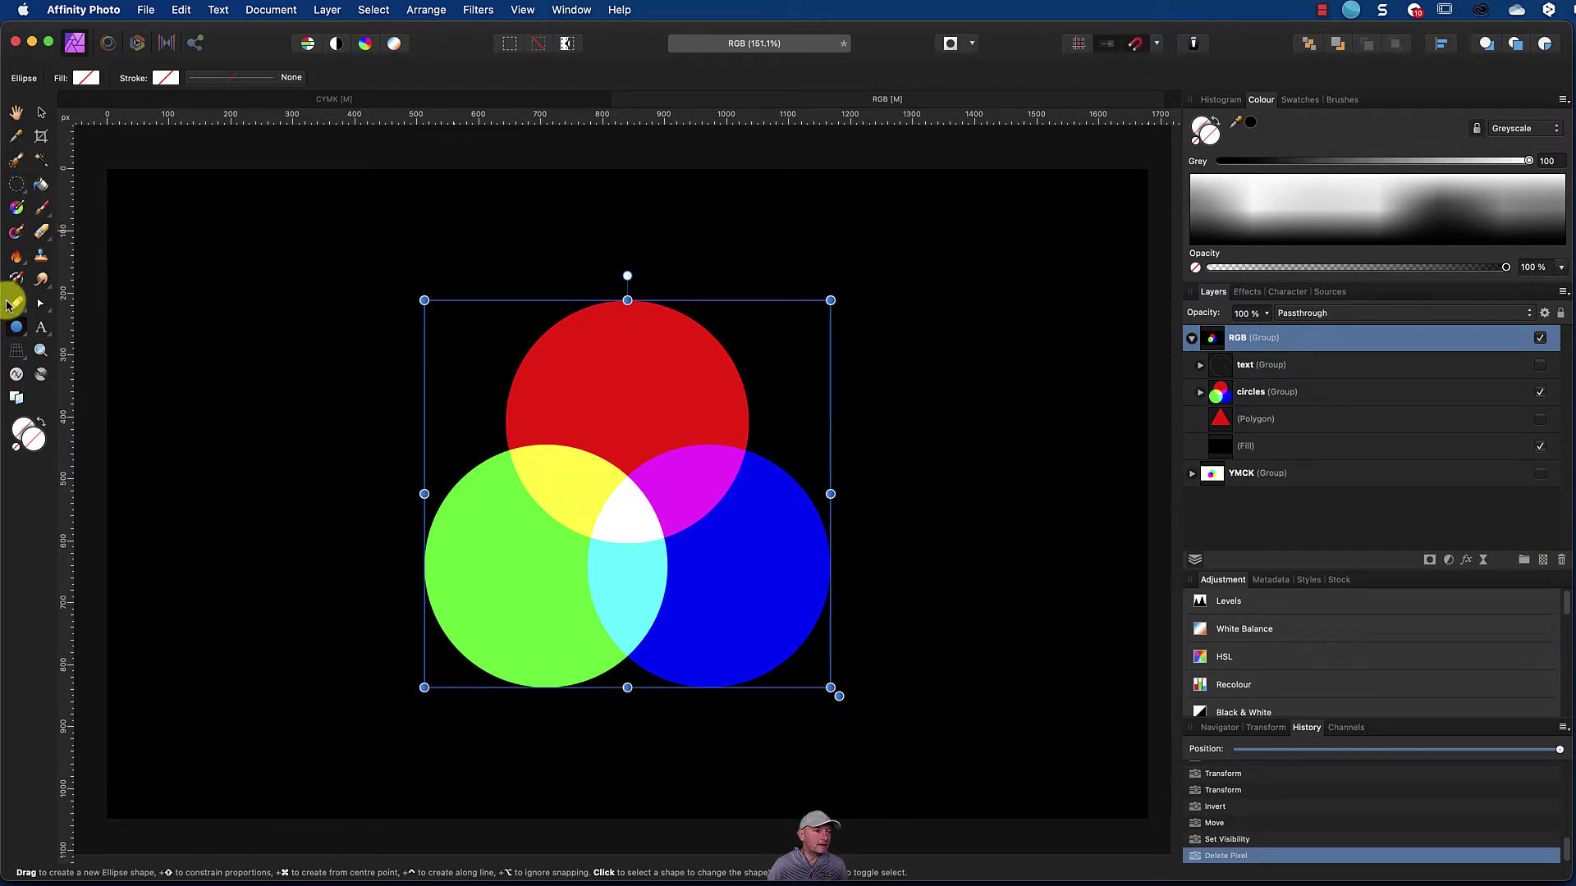
Step: Draw a wide ellipse across the circles with a pale yellow-green fill and cyan outline
{"action": "left_click", "coordinate": [18, 328]}
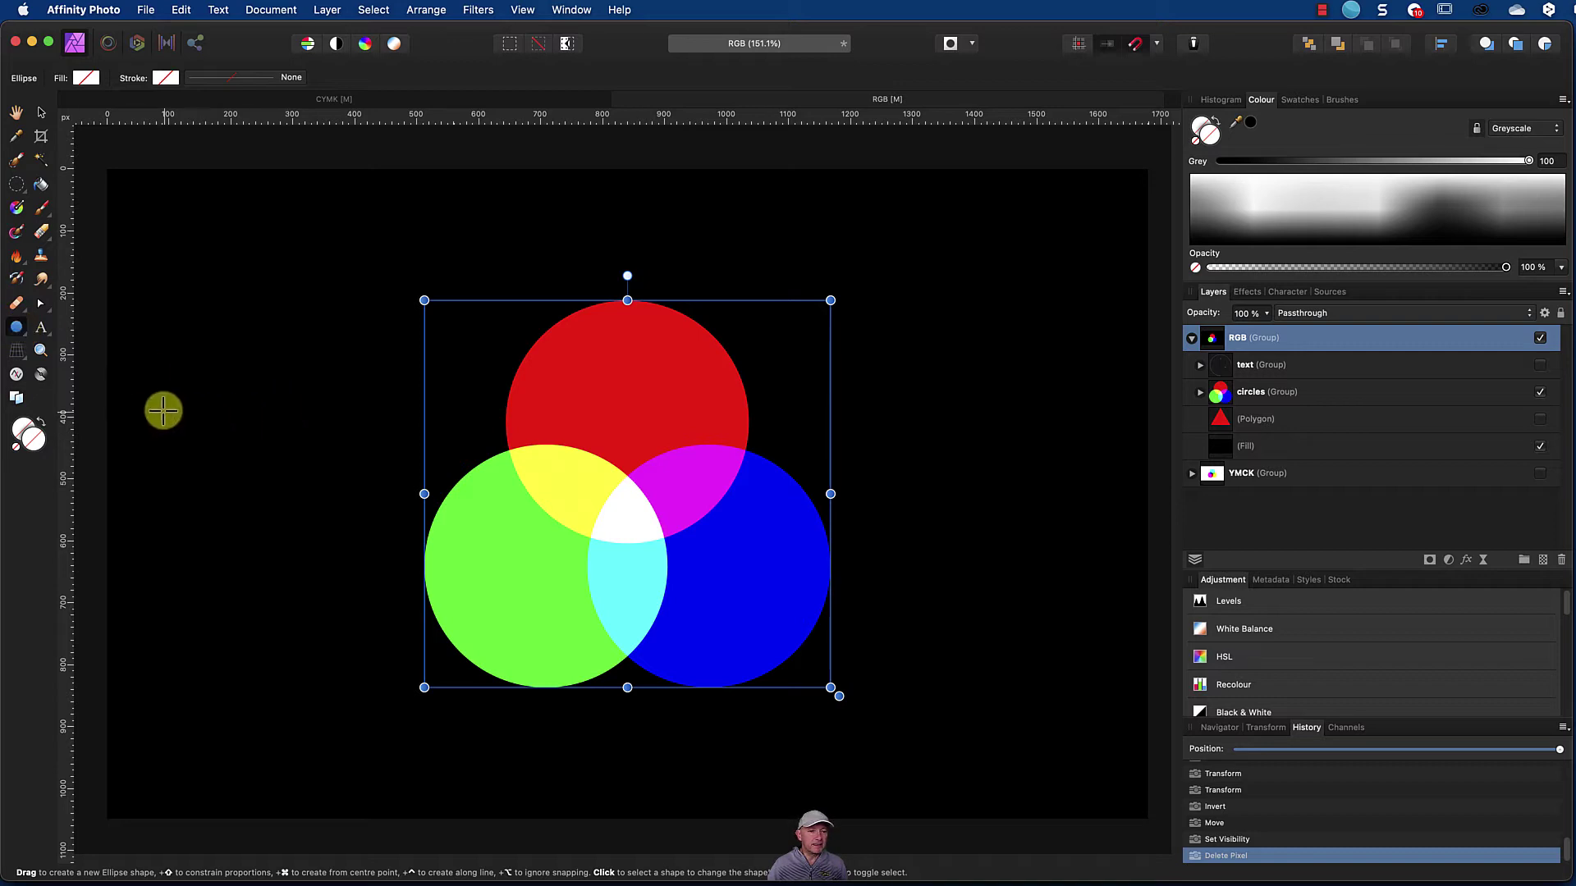
{"action": "left_click_drag", "start_coordinate": [162, 408], "coordinate": [1081, 609]}
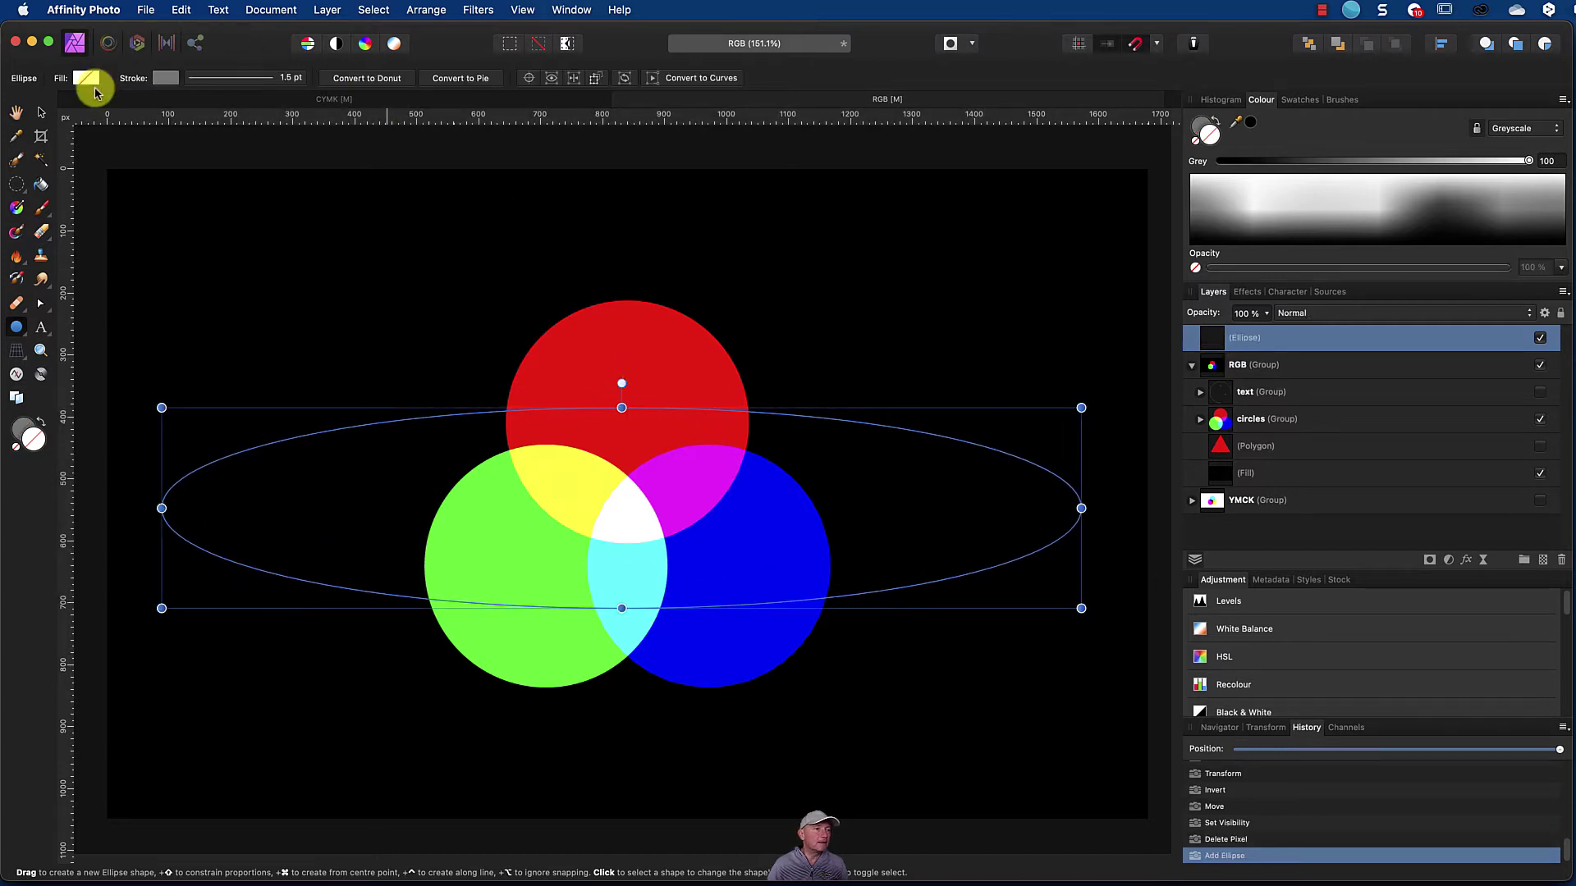
{"action": "left_click", "coordinate": [86, 77]}
{"action": "left_click_drag", "start_coordinate": [173, 265], "coordinate": [124, 200]}
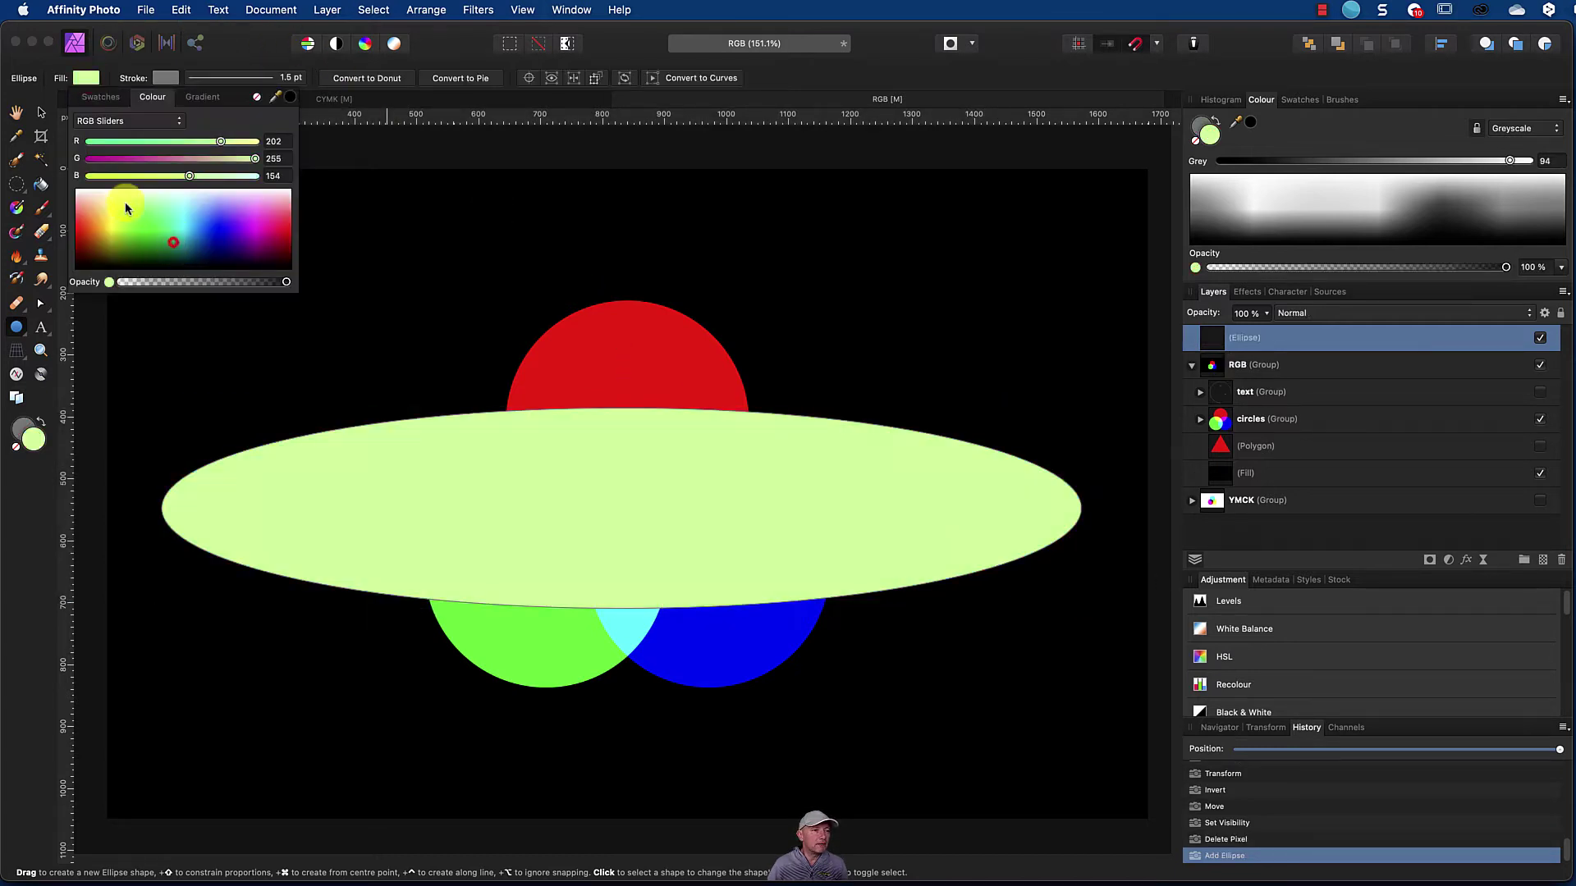
{"action": "left_click", "coordinate": [165, 77]}
{"action": "left_click_drag", "start_coordinate": [251, 204], "coordinate": [261, 218]}
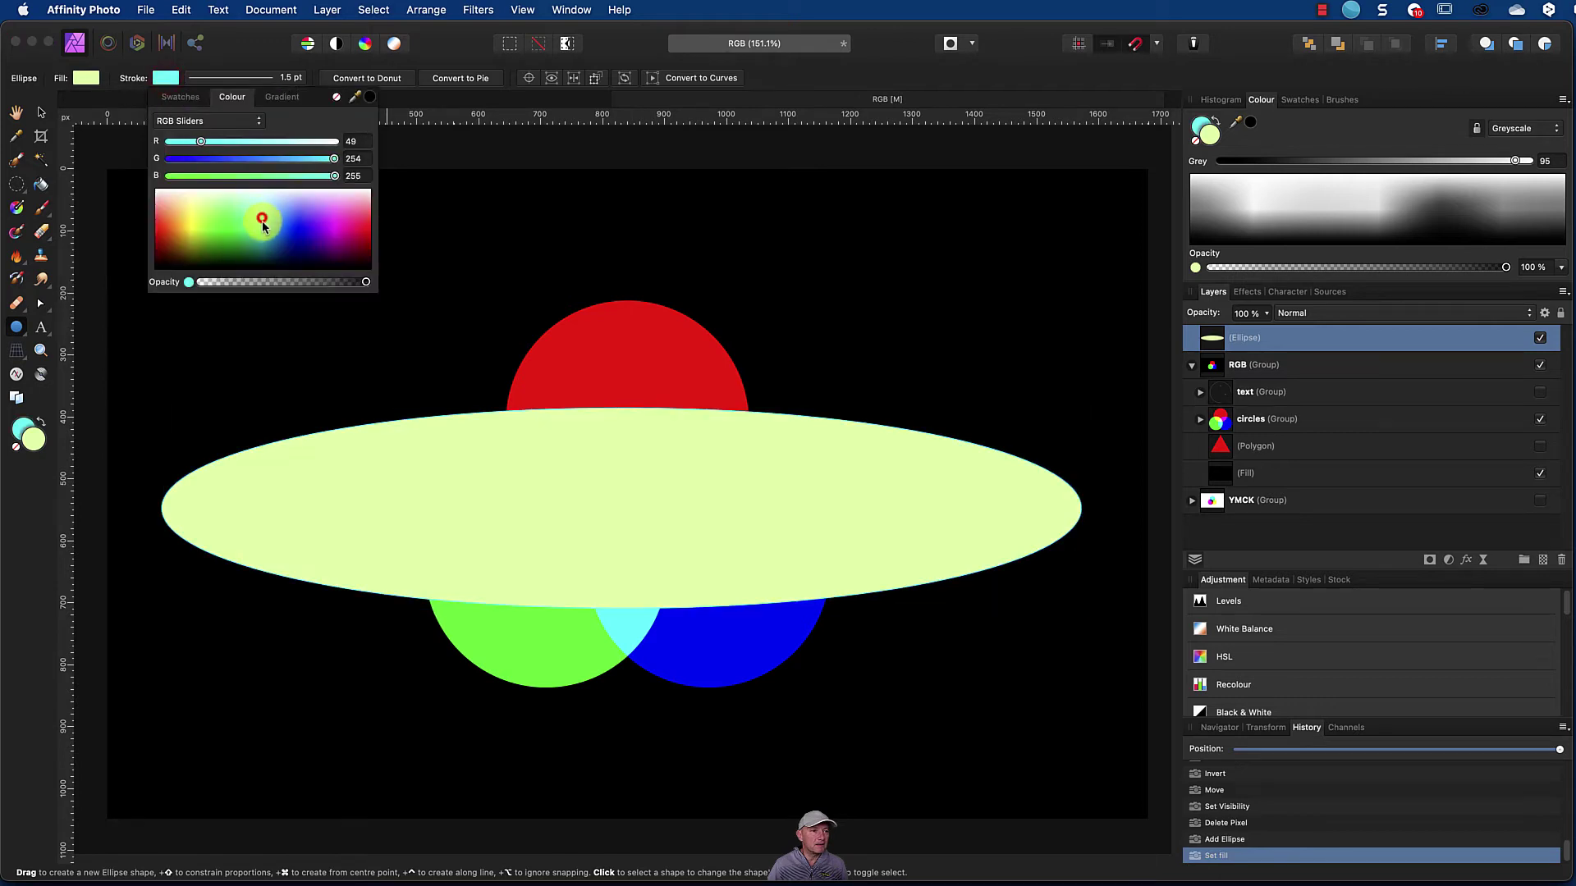
Step: Remove the ellipse's outline and change its fill to purple (R 127, G 0, B 159)
{"action": "left_click", "coordinate": [216, 80]}
{"action": "left_click", "coordinate": [216, 80]}
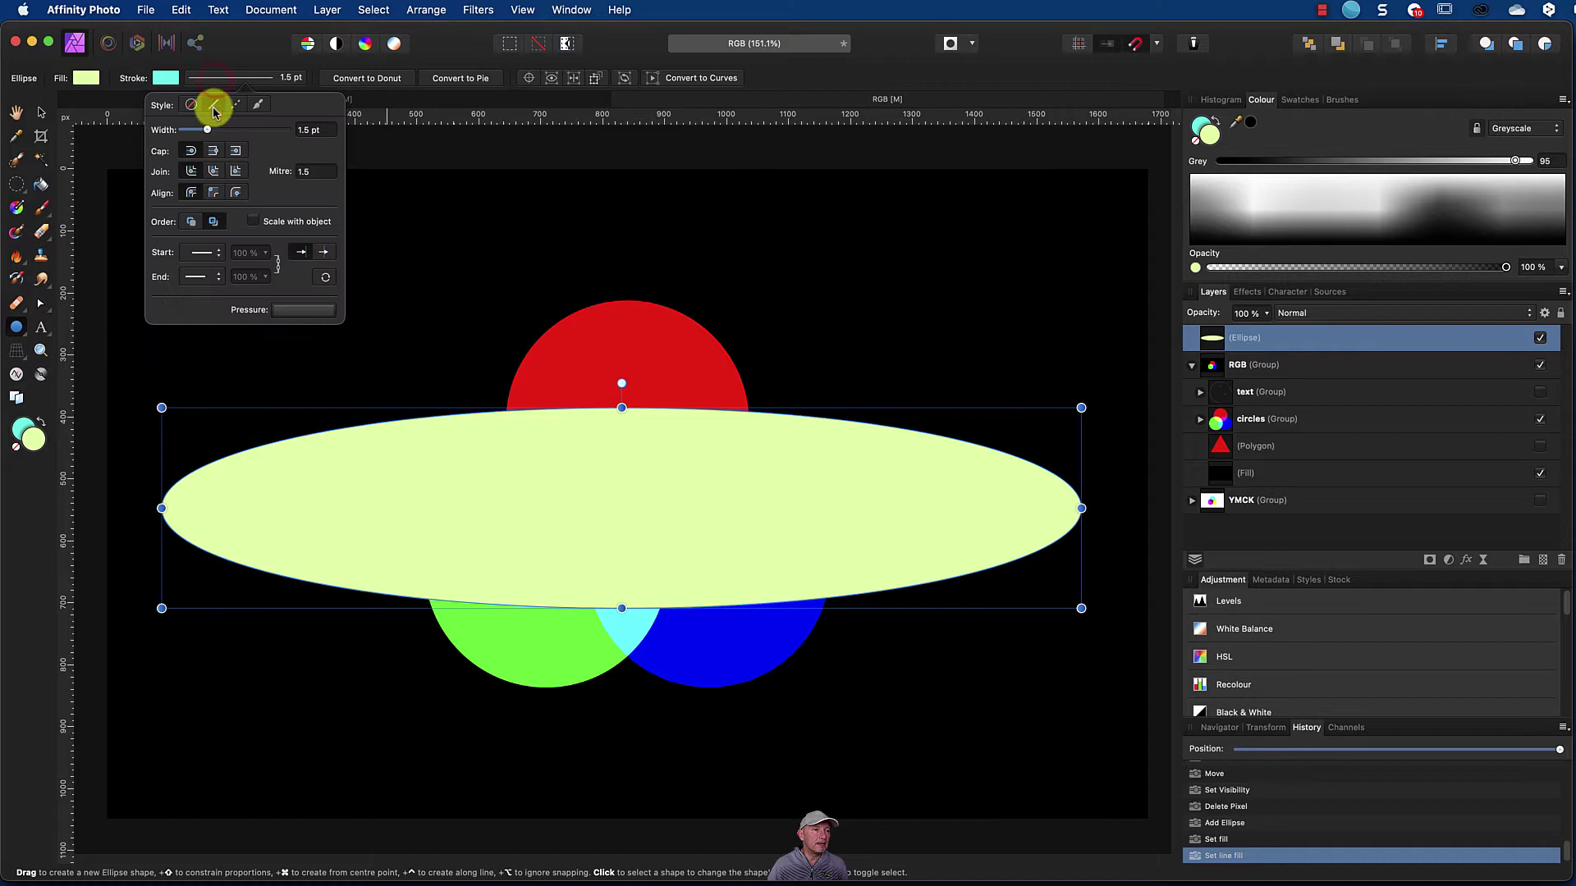
{"action": "mouse_move", "coordinate": [204, 127]}
{"action": "left_mouse_down"}
{"action": "mouse_move", "coordinate": [236, 127]}
{"action": "mouse_move", "coordinate": [214, 131]}
{"action": "mouse_move", "coordinate": [237, 147]}
{"action": "left_mouse_up"}
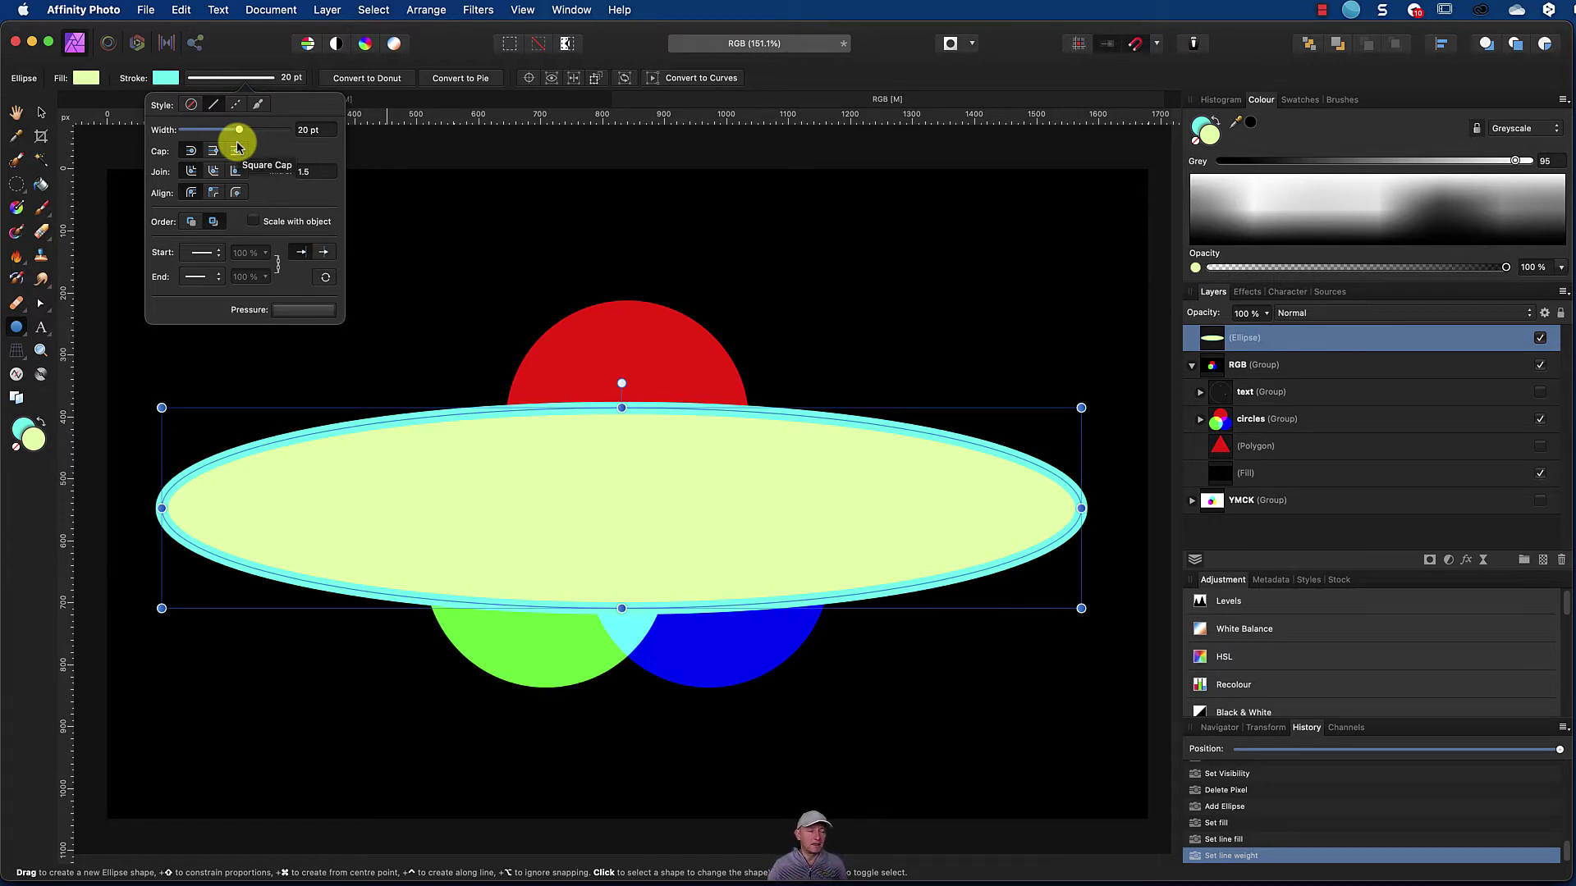
{"action": "mouse_move", "coordinate": [239, 130]}
{"action": "left_mouse_down"}
{"action": "mouse_move", "coordinate": [137, 123]}
{"action": "mouse_move", "coordinate": [199, 131]}
{"action": "left_mouse_up"}
{"action": "left_click", "coordinate": [191, 106]}
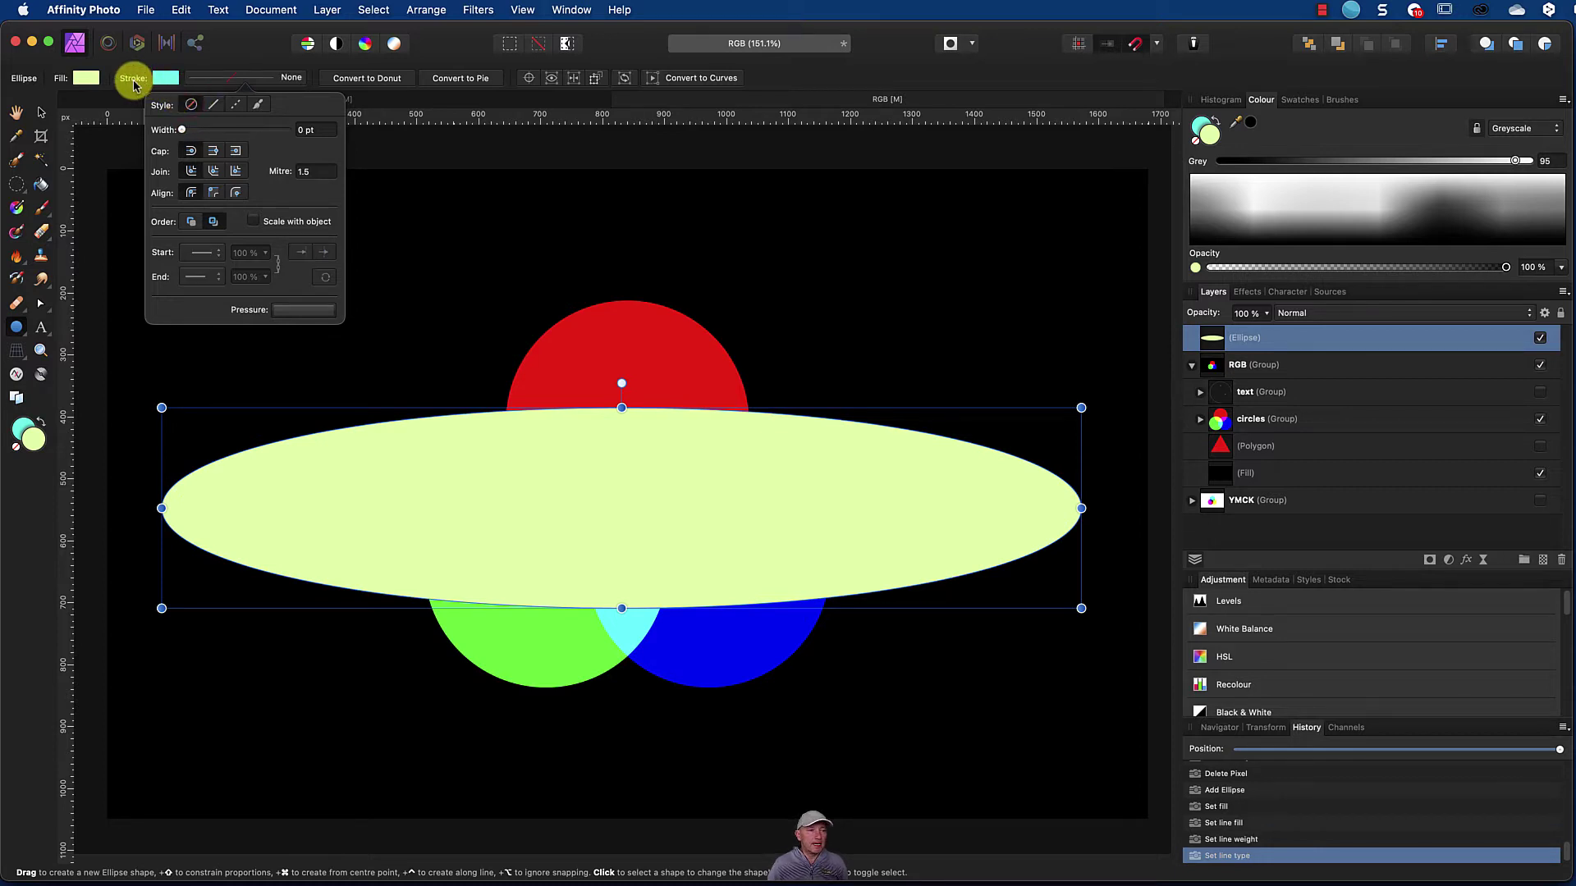
{"action": "left_click", "coordinate": [232, 50]}
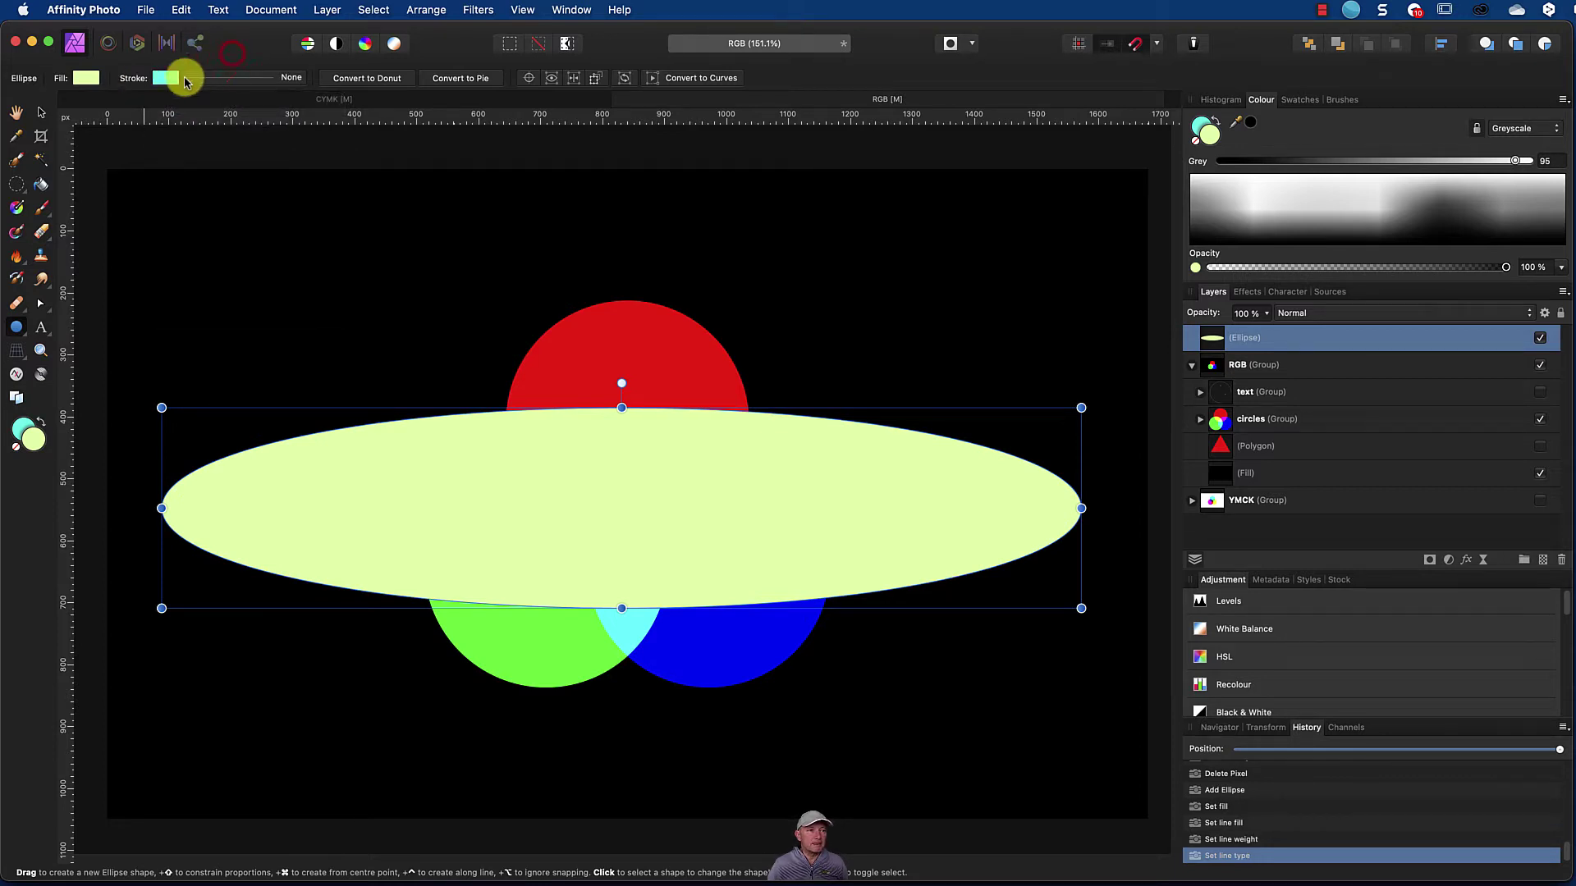
{"action": "left_click", "coordinate": [98, 78]}
{"action": "mouse_move", "coordinate": [220, 261]}
{"action": "left_mouse_down"}
{"action": "mouse_move", "coordinate": [225, 222]}
{"action": "mouse_move", "coordinate": [279, 239]}
{"action": "mouse_move", "coordinate": [229, 243]}
{"action": "left_mouse_up"}
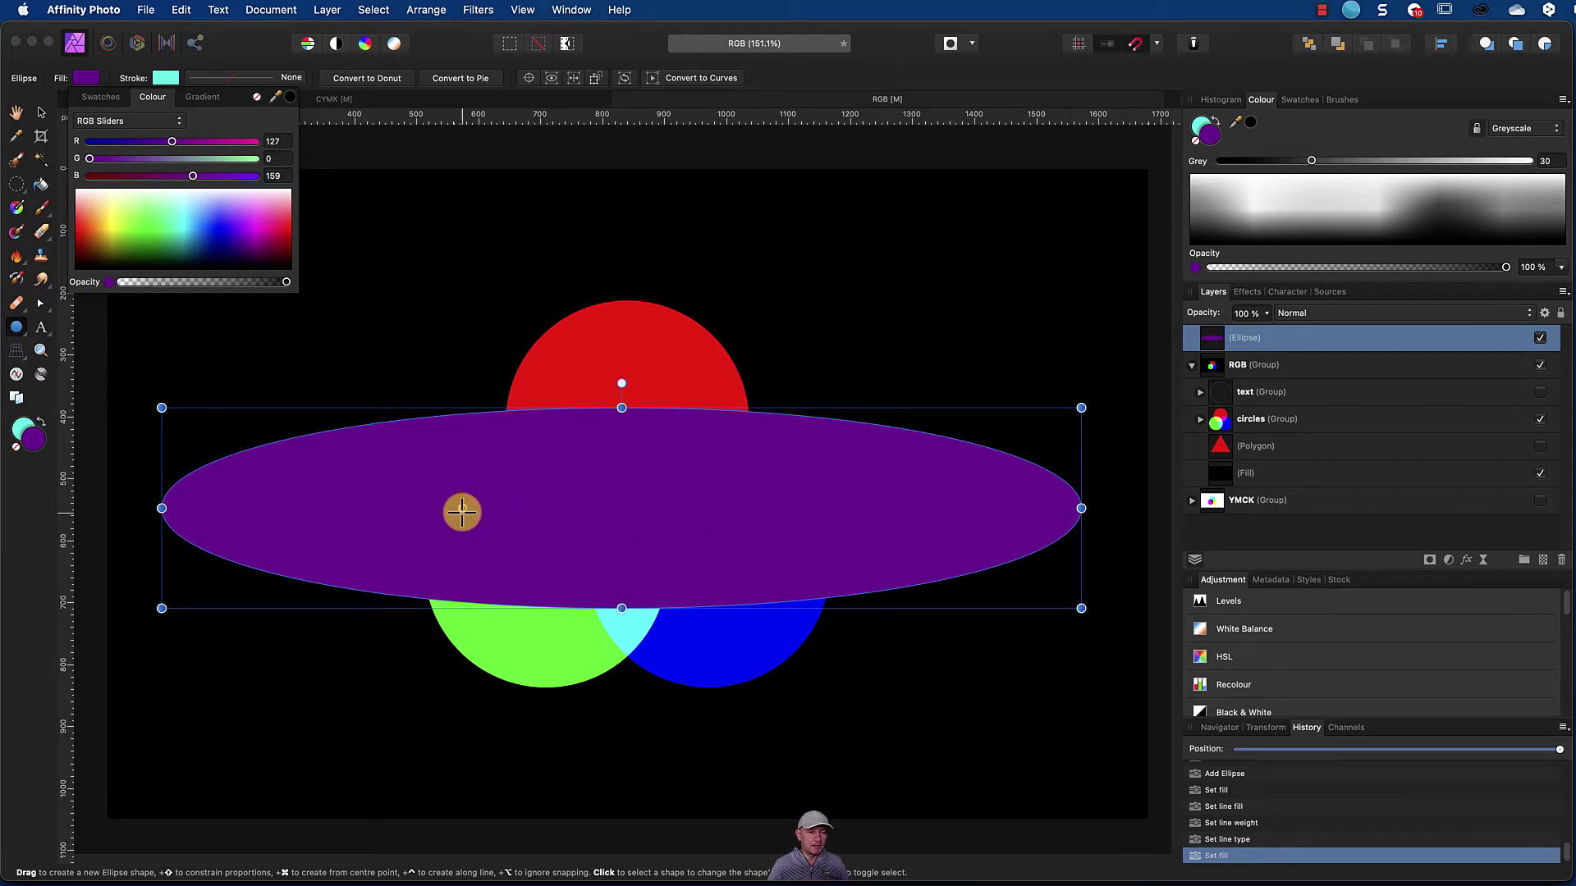
Step: Centre the ellipse on the canvas and nest it inside the RGB group as its mask
{"action": "left_click", "coordinate": [38, 115]}
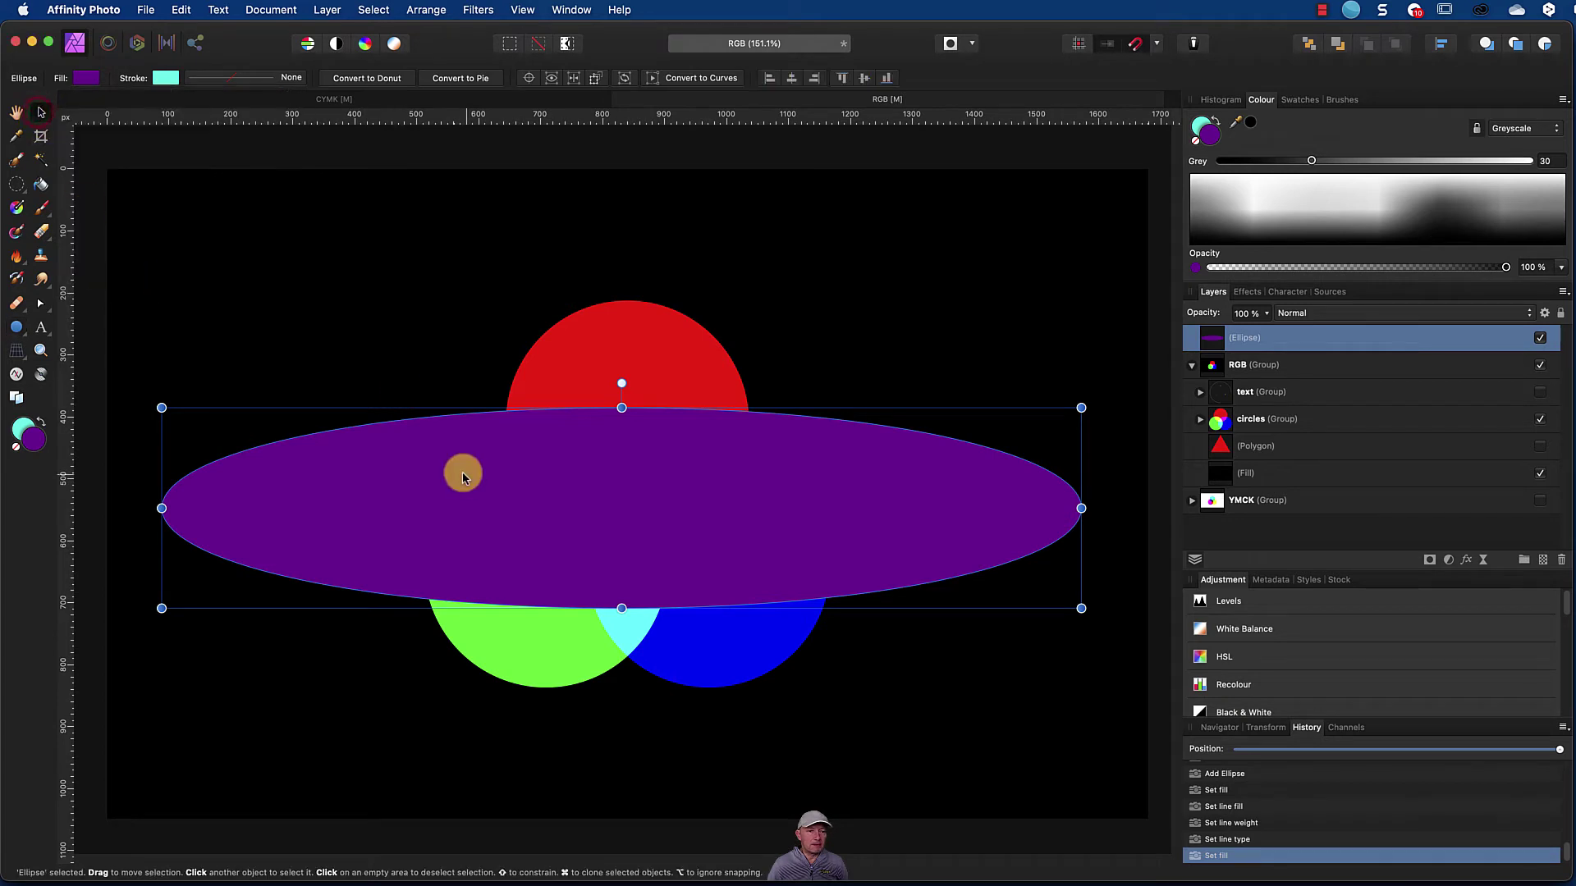
{"action": "left_click_drag", "start_coordinate": [416, 494], "coordinate": [419, 474]}
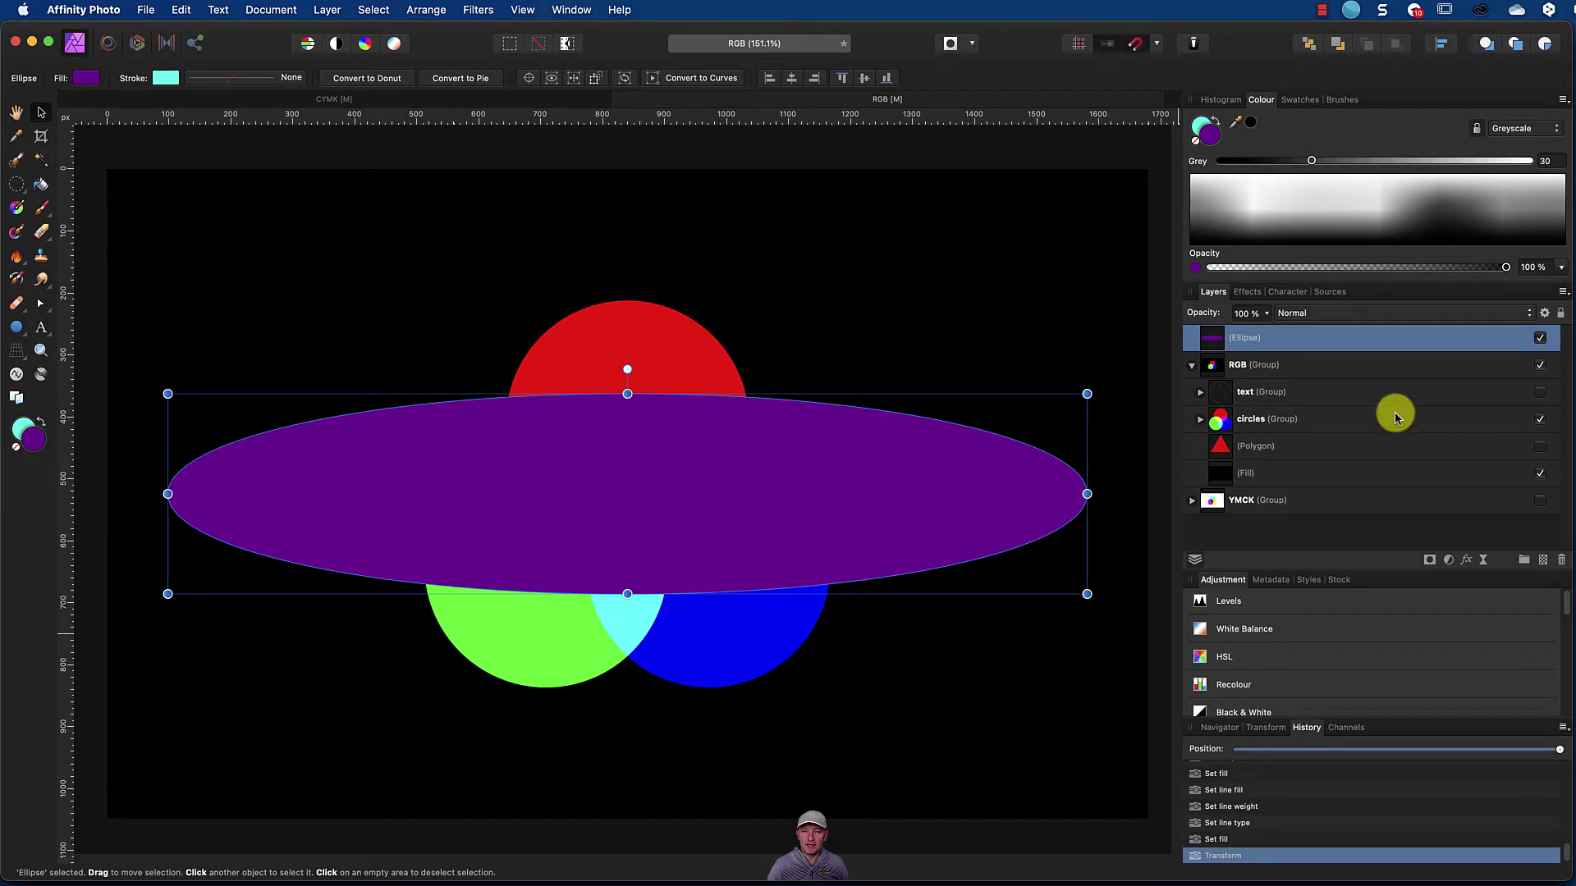
{"action": "left_click", "coordinate": [1192, 365]}
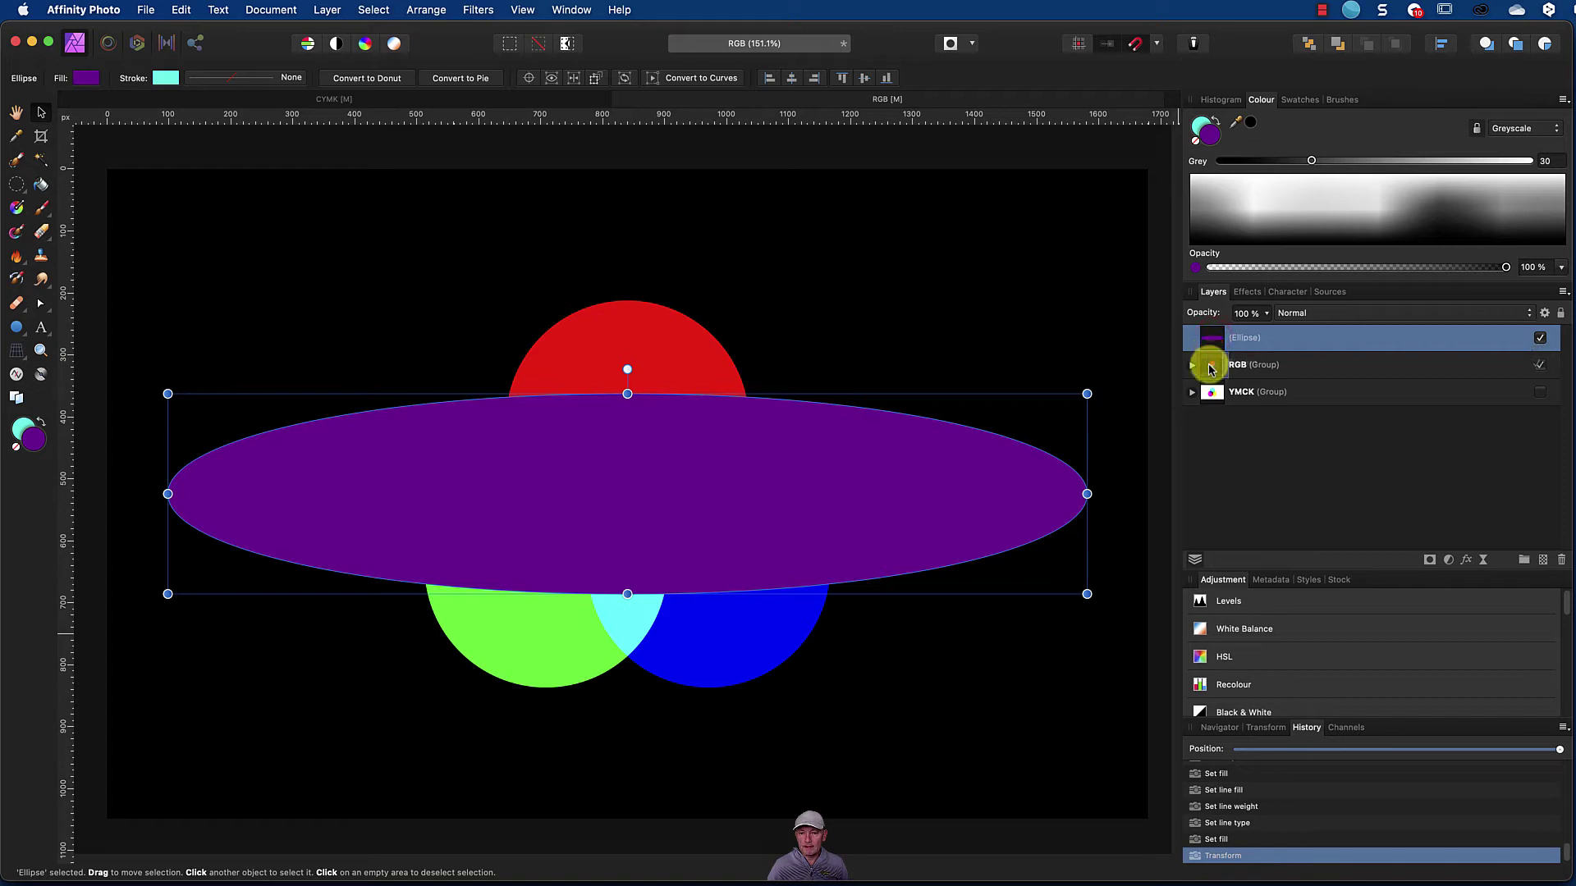
{"action": "left_click_drag", "start_coordinate": [1211, 369], "coordinate": [1212, 369]}
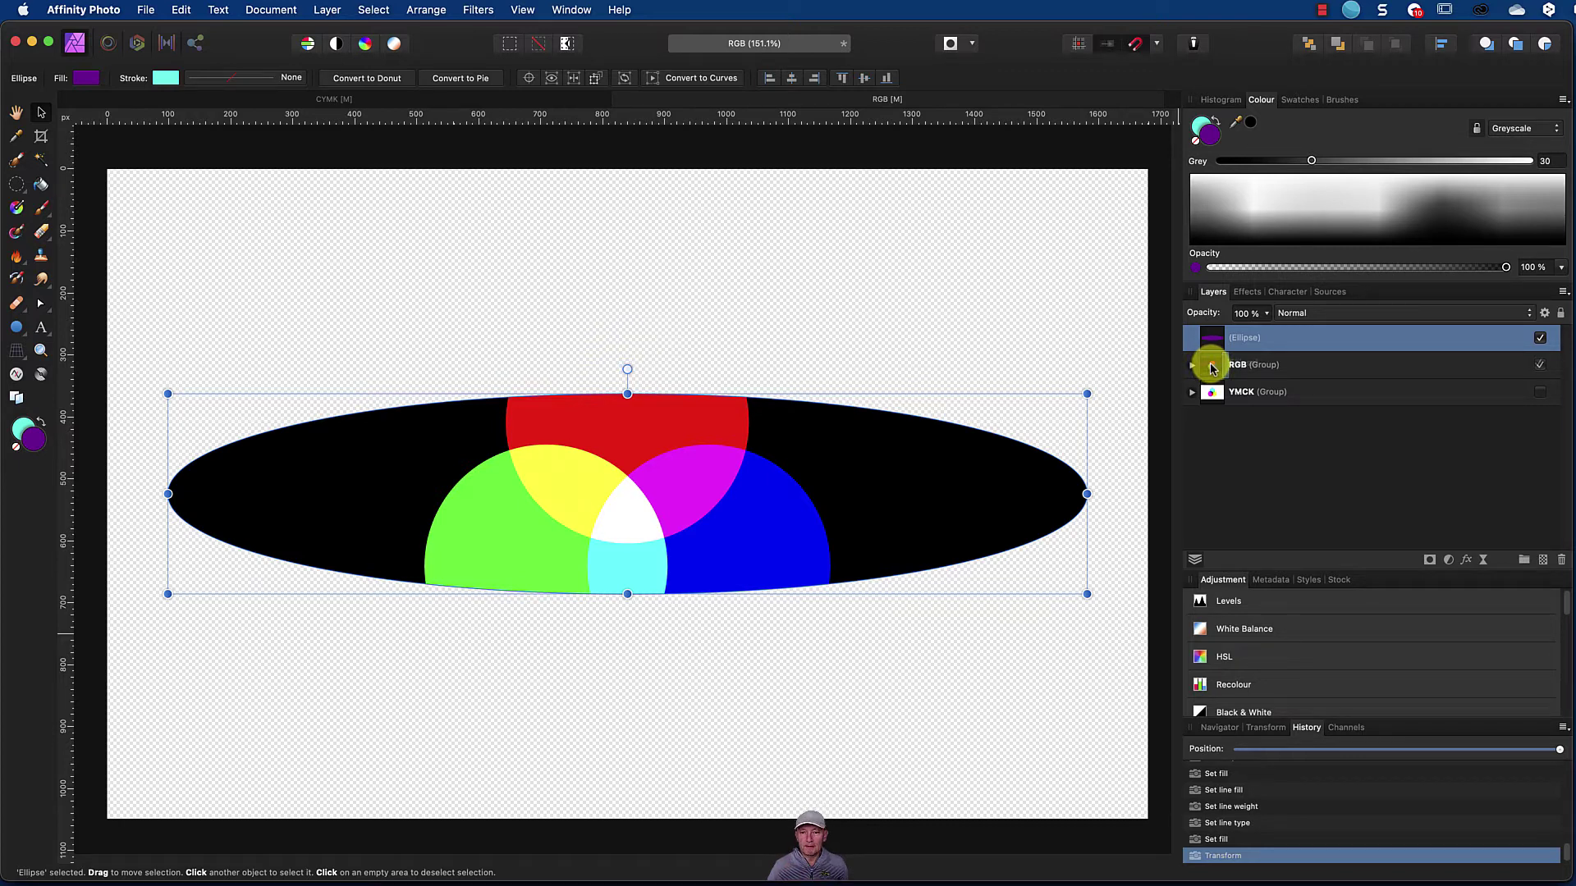
{"action": "left_click_drag", "start_coordinate": [1212, 369], "coordinate": [1212, 368]}
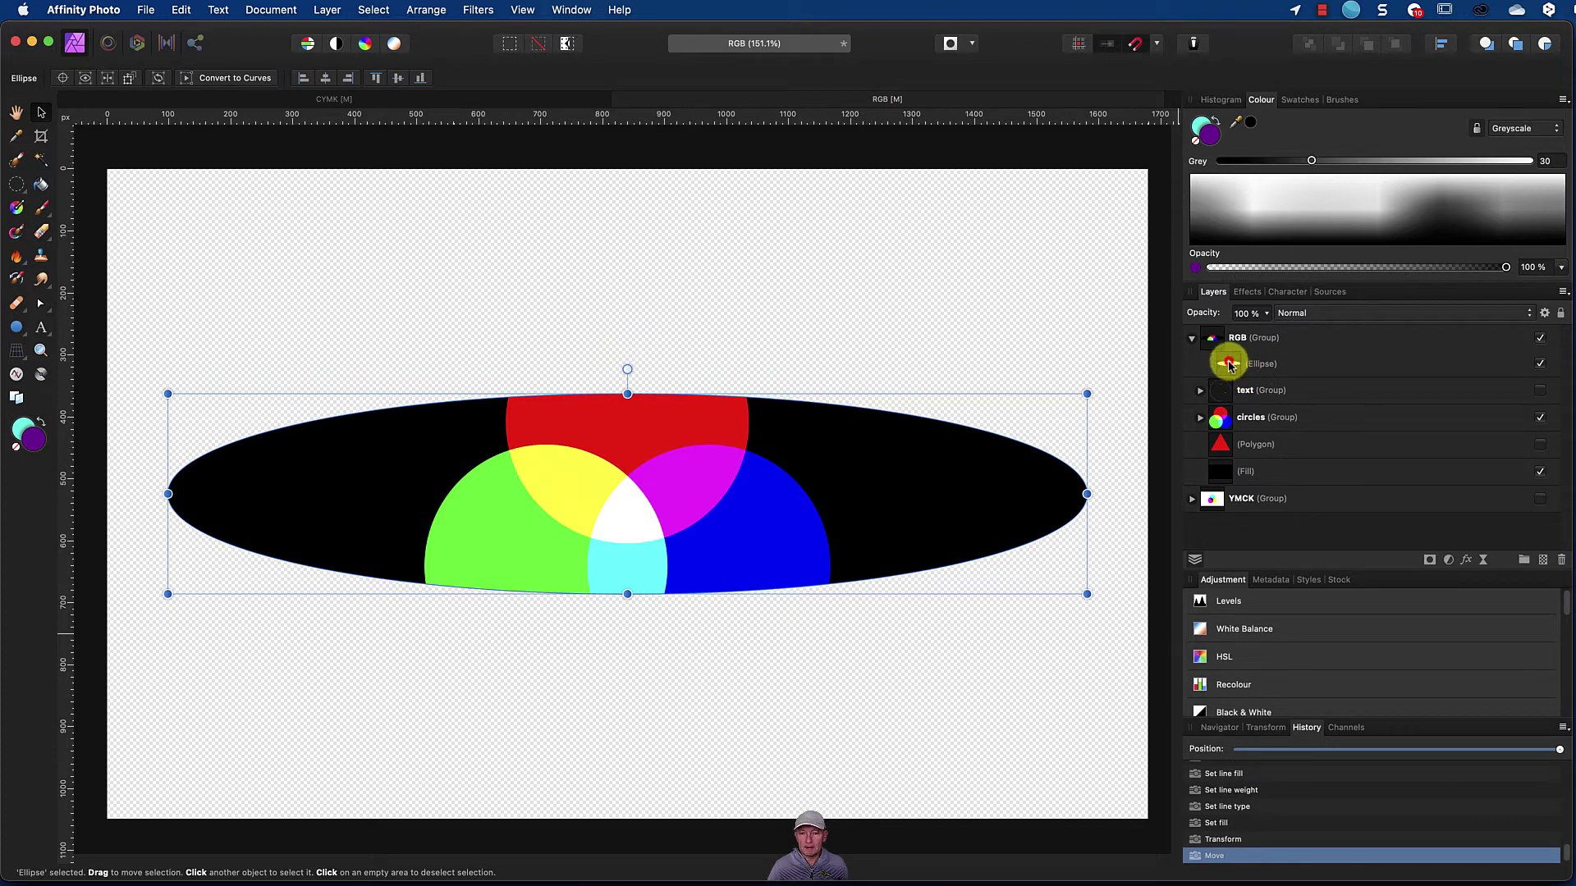
{"action": "left_click", "coordinate": [1229, 365]}
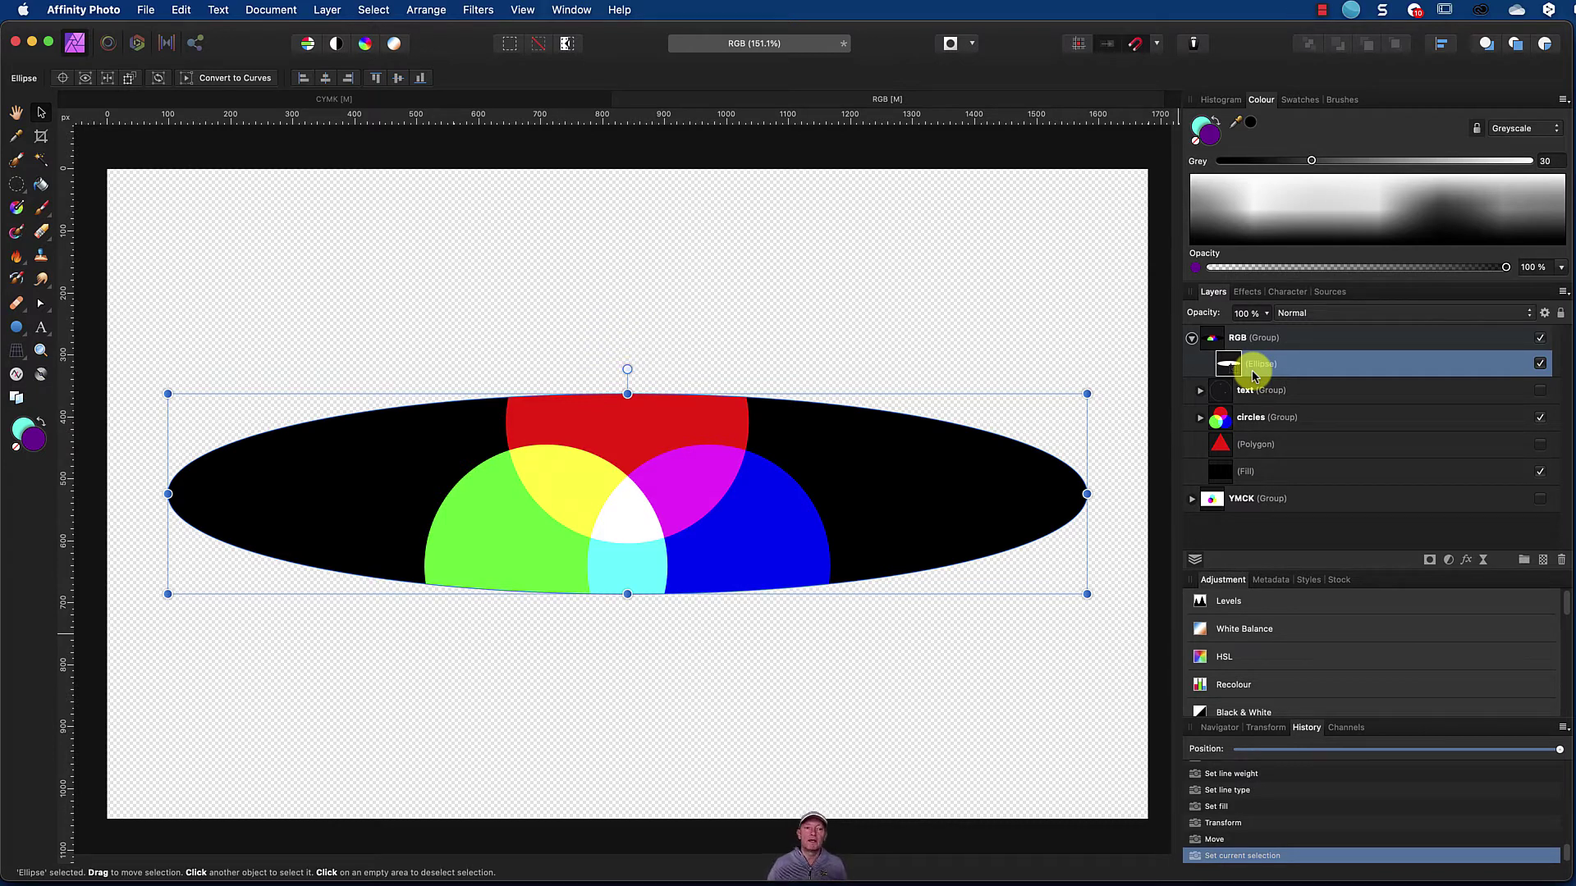
Step: Give the ellipse mask a 32.5 px Gaussian Blur and resize it around its centre to about 1420×421
{"action": "left_click", "coordinate": [1247, 301]}
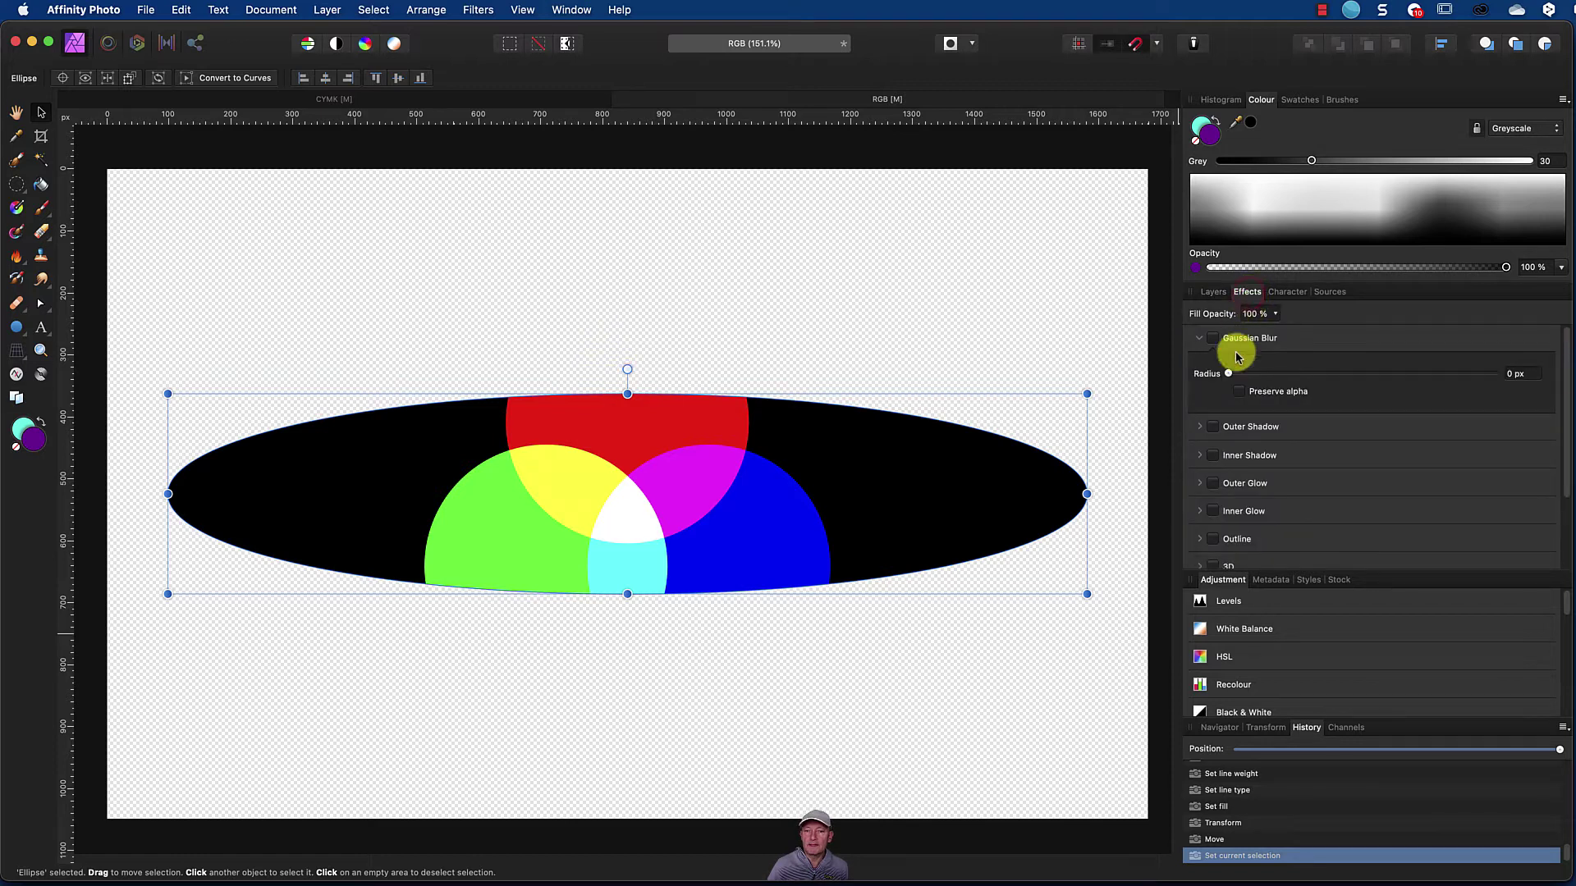
{"action": "left_click_drag", "start_coordinate": [1232, 374], "coordinate": [1408, 366]}
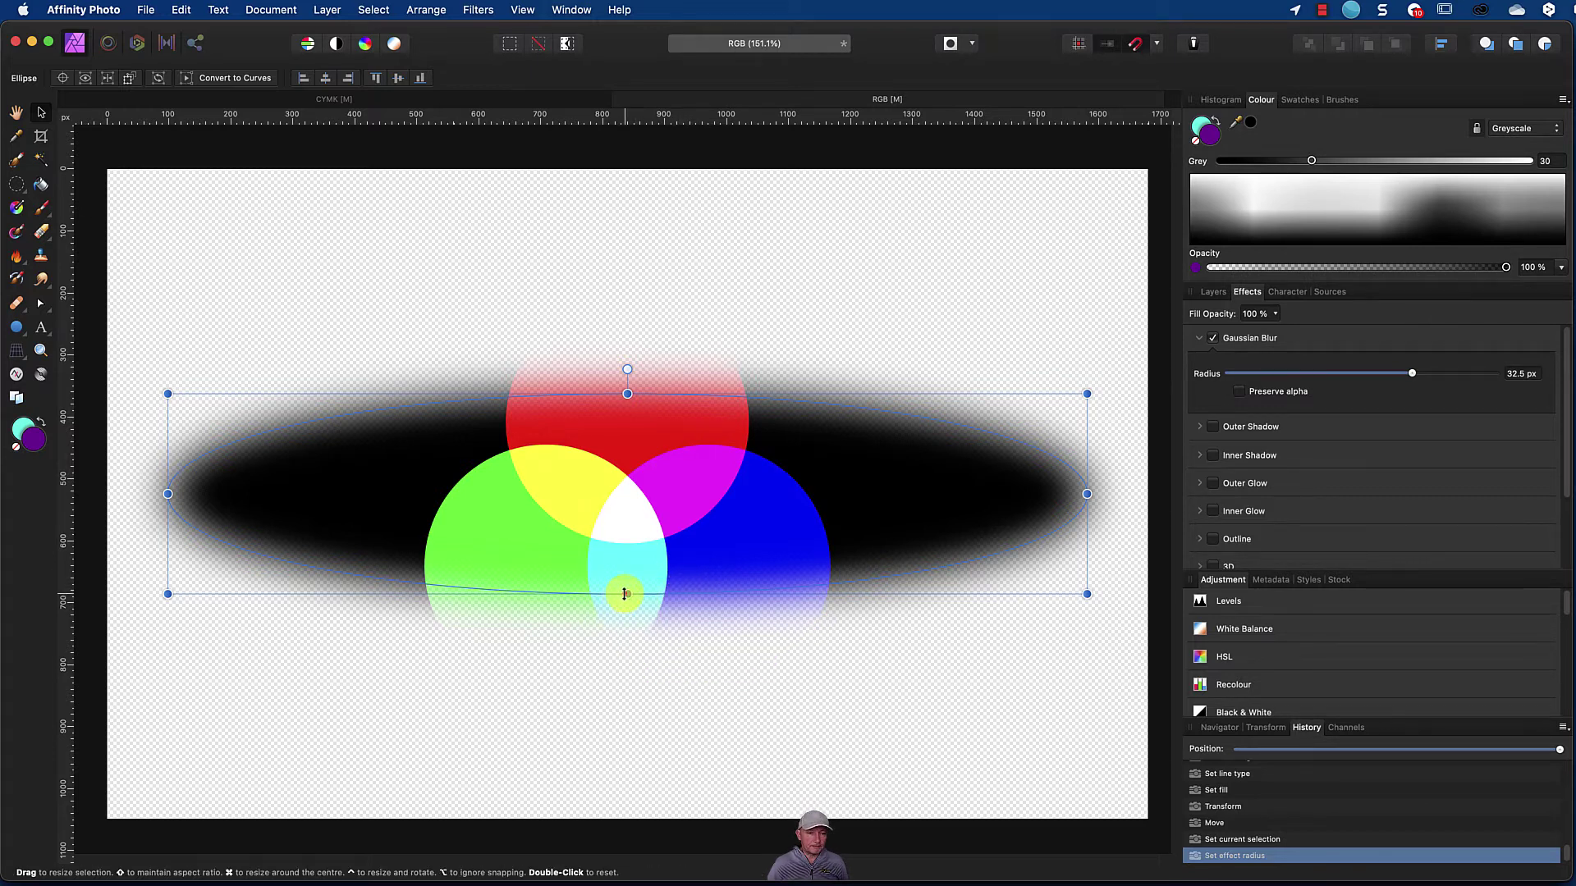
{"action": "left_click_drag", "start_coordinate": [624, 593], "coordinate": [691, 611]}
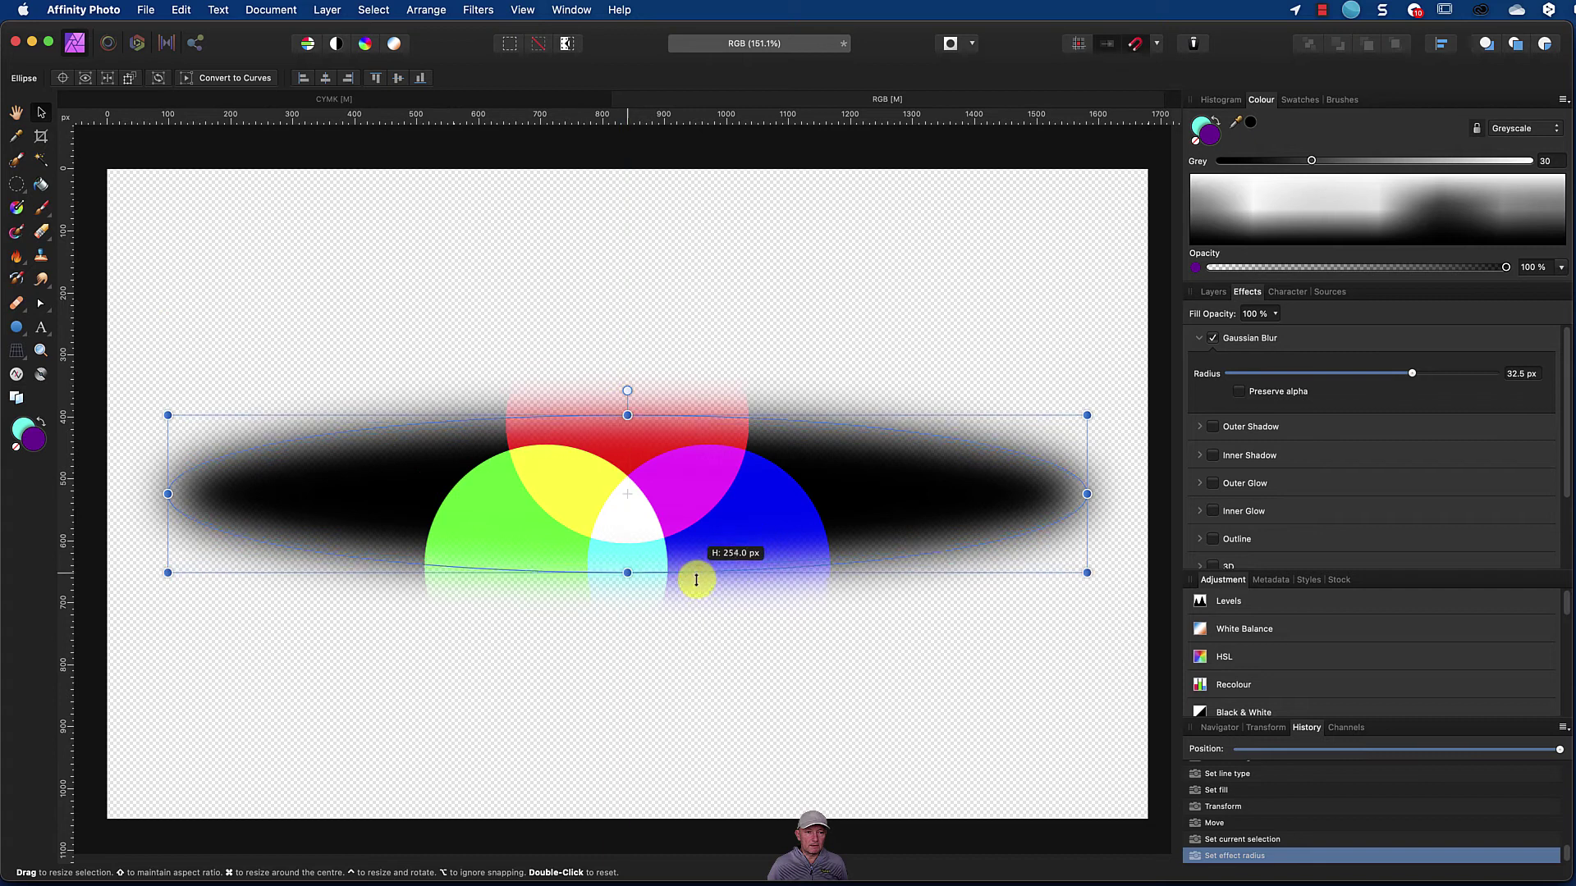
{"action": "mouse_move", "coordinate": [697, 590]}
{"action": "left_mouse_down"}
{"action": "mouse_move", "coordinate": [704, 626]}
{"action": "mouse_move", "coordinate": [710, 601]}
{"action": "left_mouse_up"}
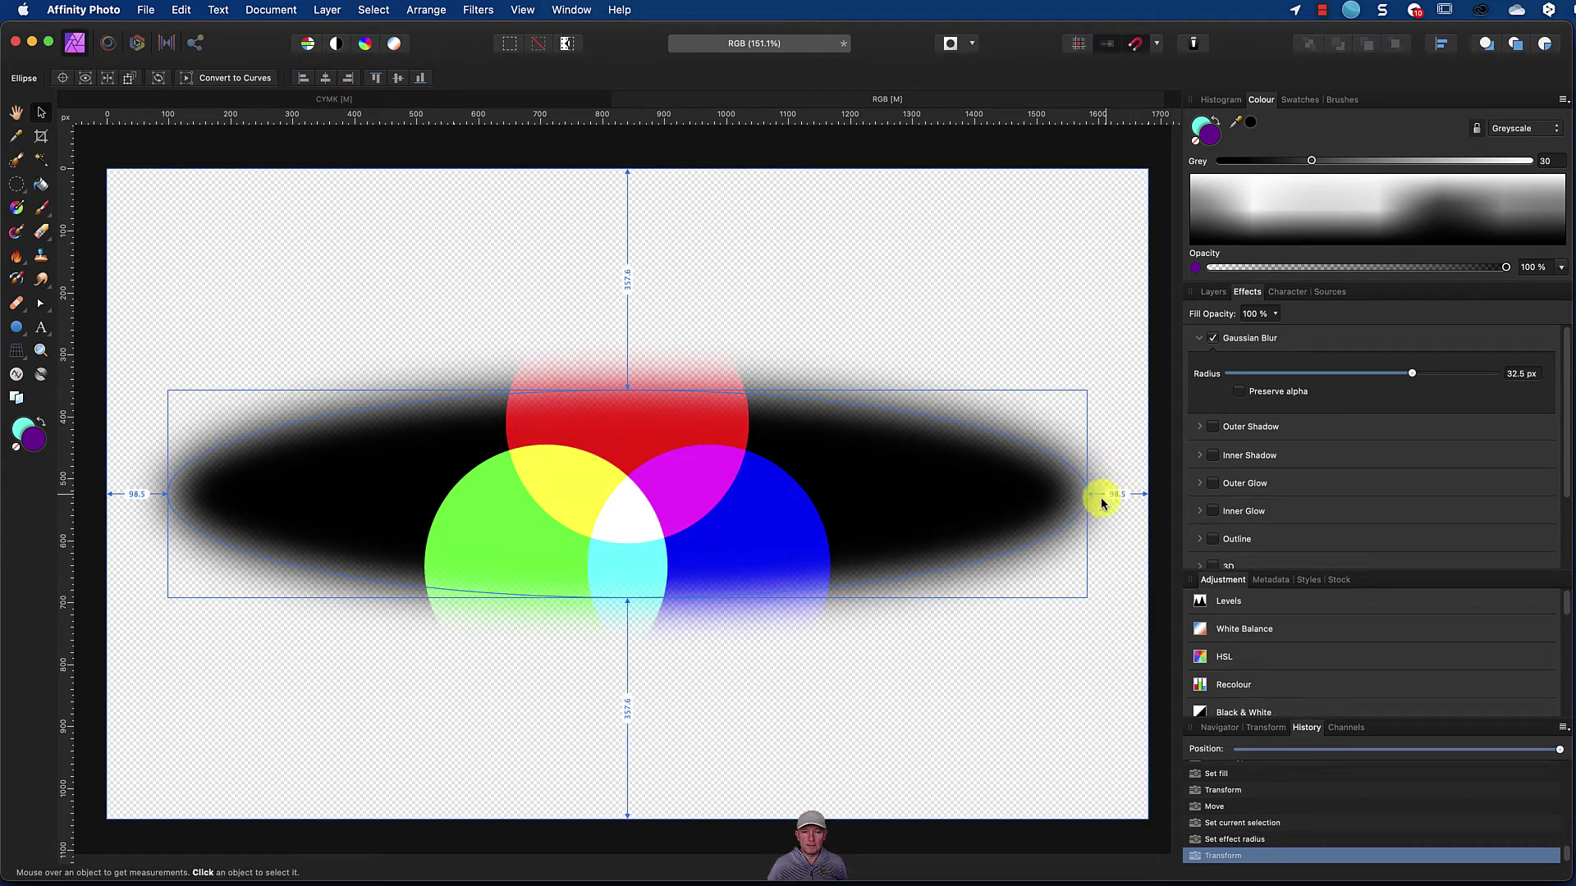
{"action": "left_click_drag", "start_coordinate": [1089, 498], "coordinate": [978, 500]}
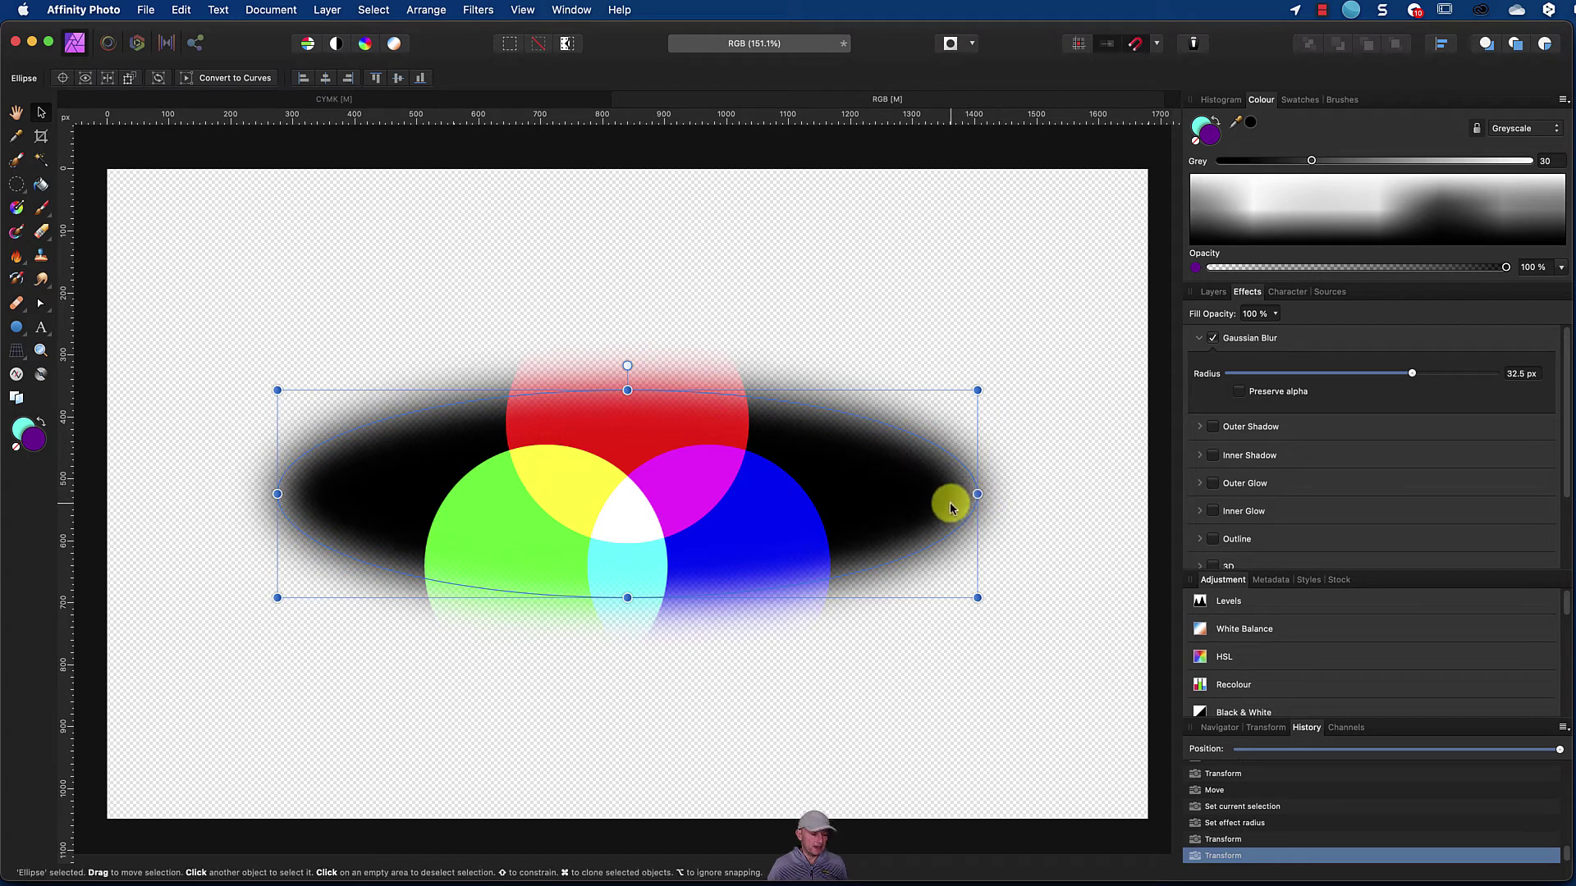
{"action": "key", "text": "alt"}
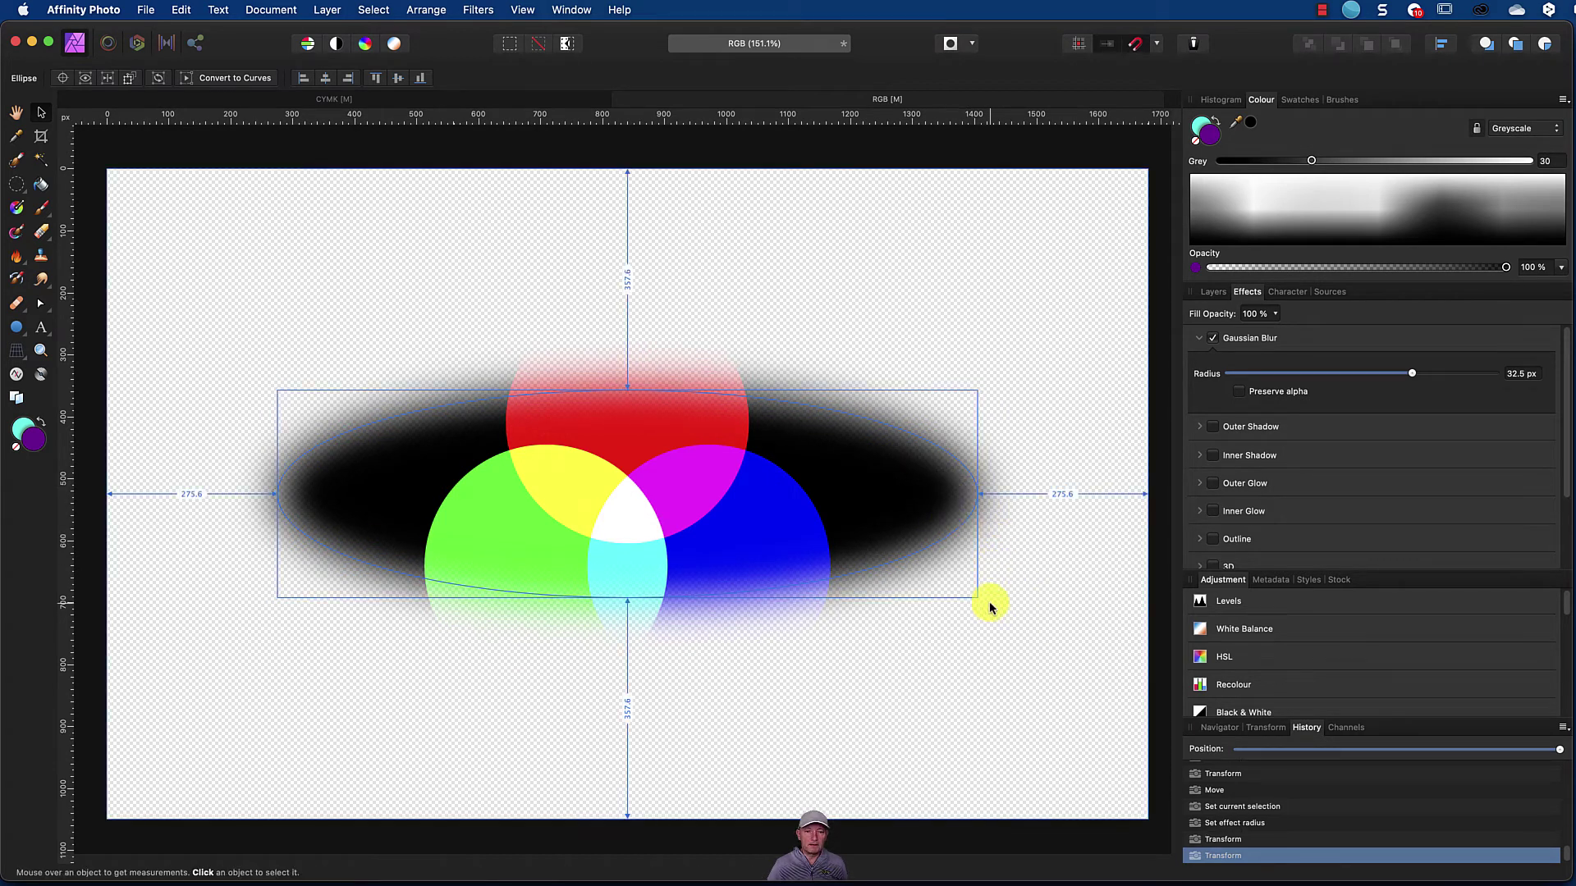
{"action": "left_click_drag", "start_coordinate": [979, 598], "coordinate": [1043, 625]}
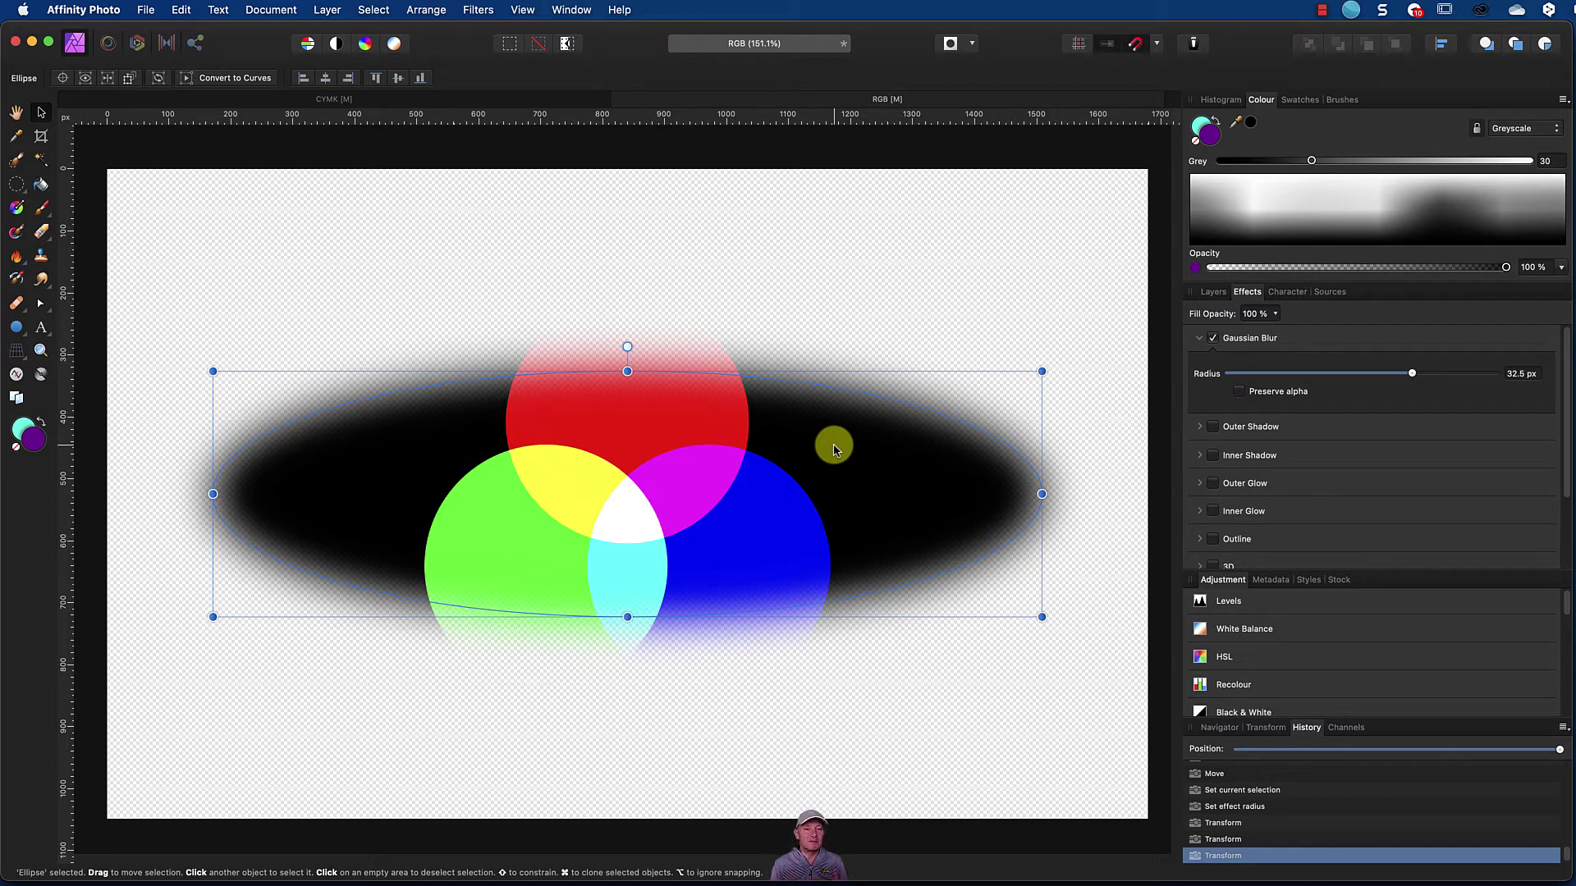
Step: Add a purple fill layer above the YMCK group, beneath the RGB group
{"action": "key", "text": "F7"}
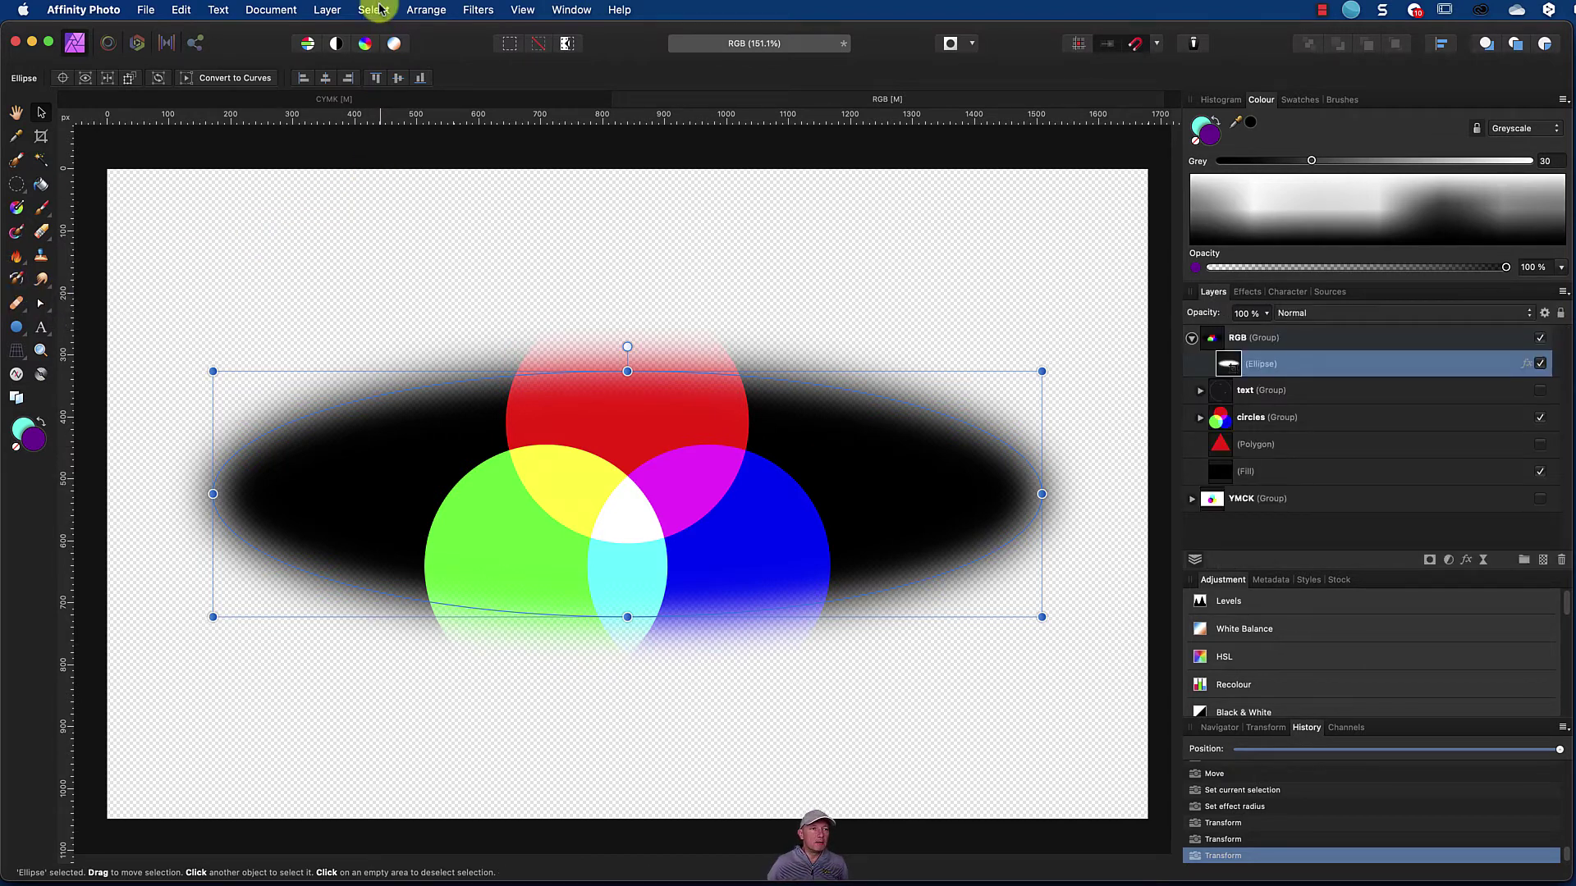
{"action": "left_click", "coordinate": [1213, 391]}
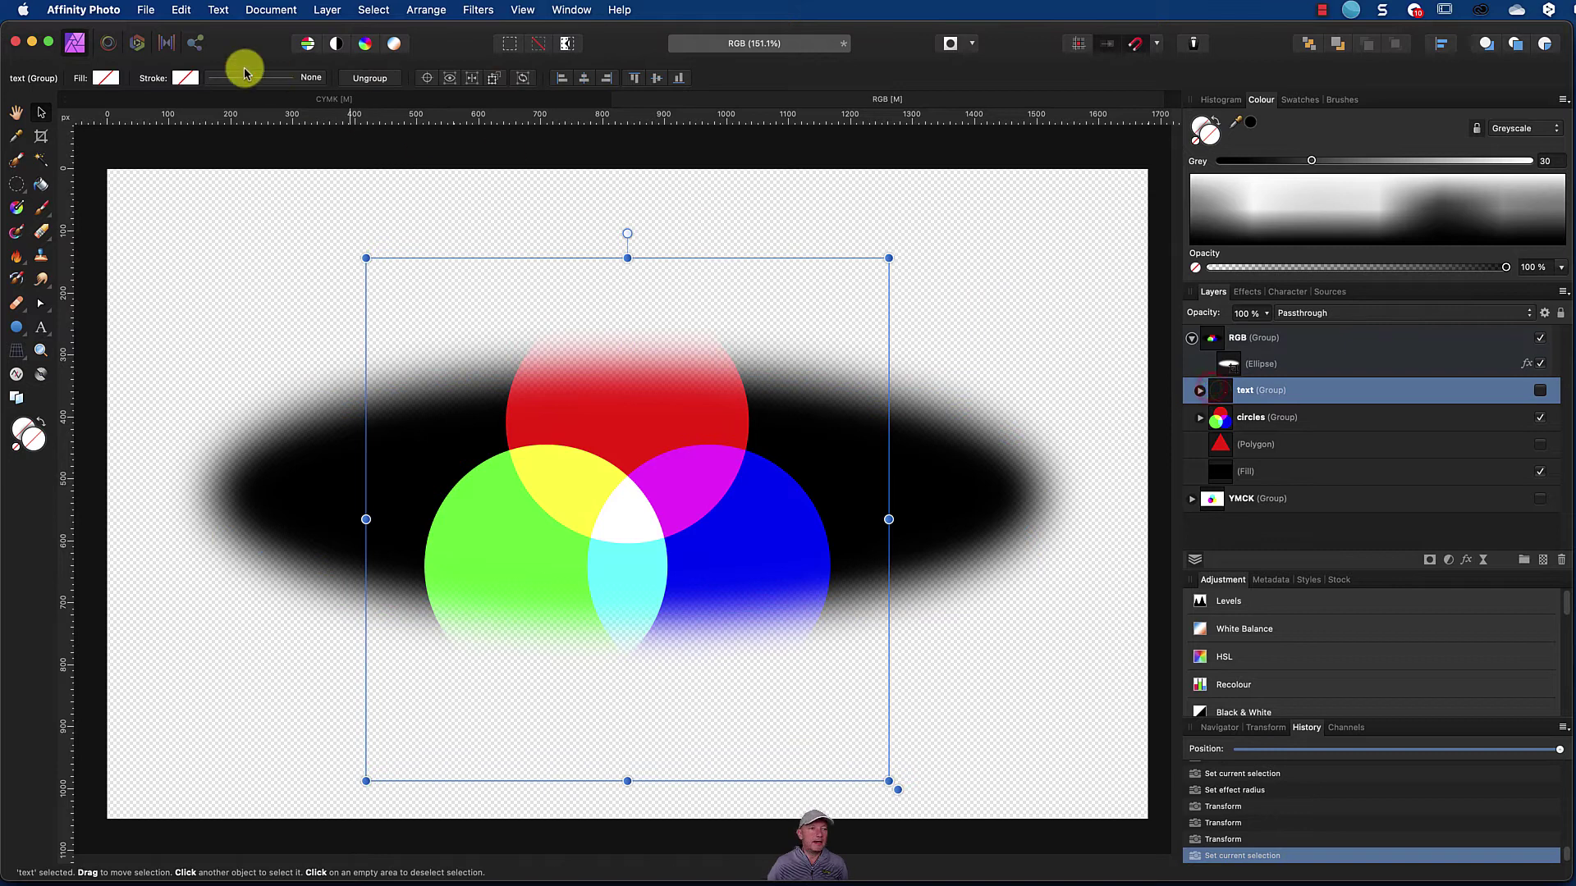
{"action": "left_click", "coordinate": [1191, 337]}
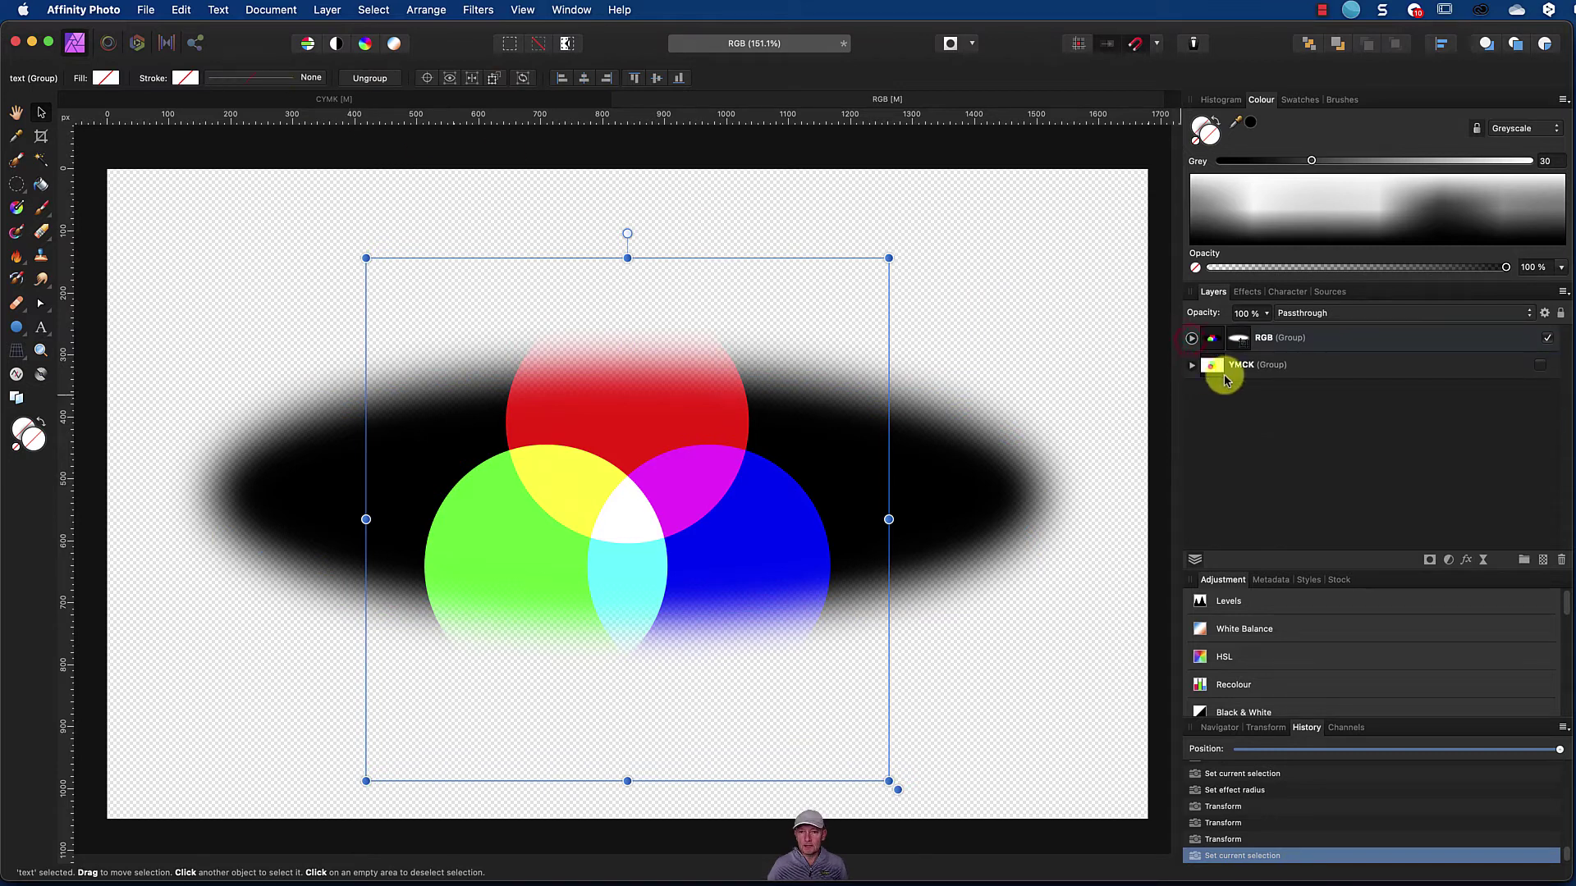
{"action": "left_click", "coordinate": [1347, 358]}
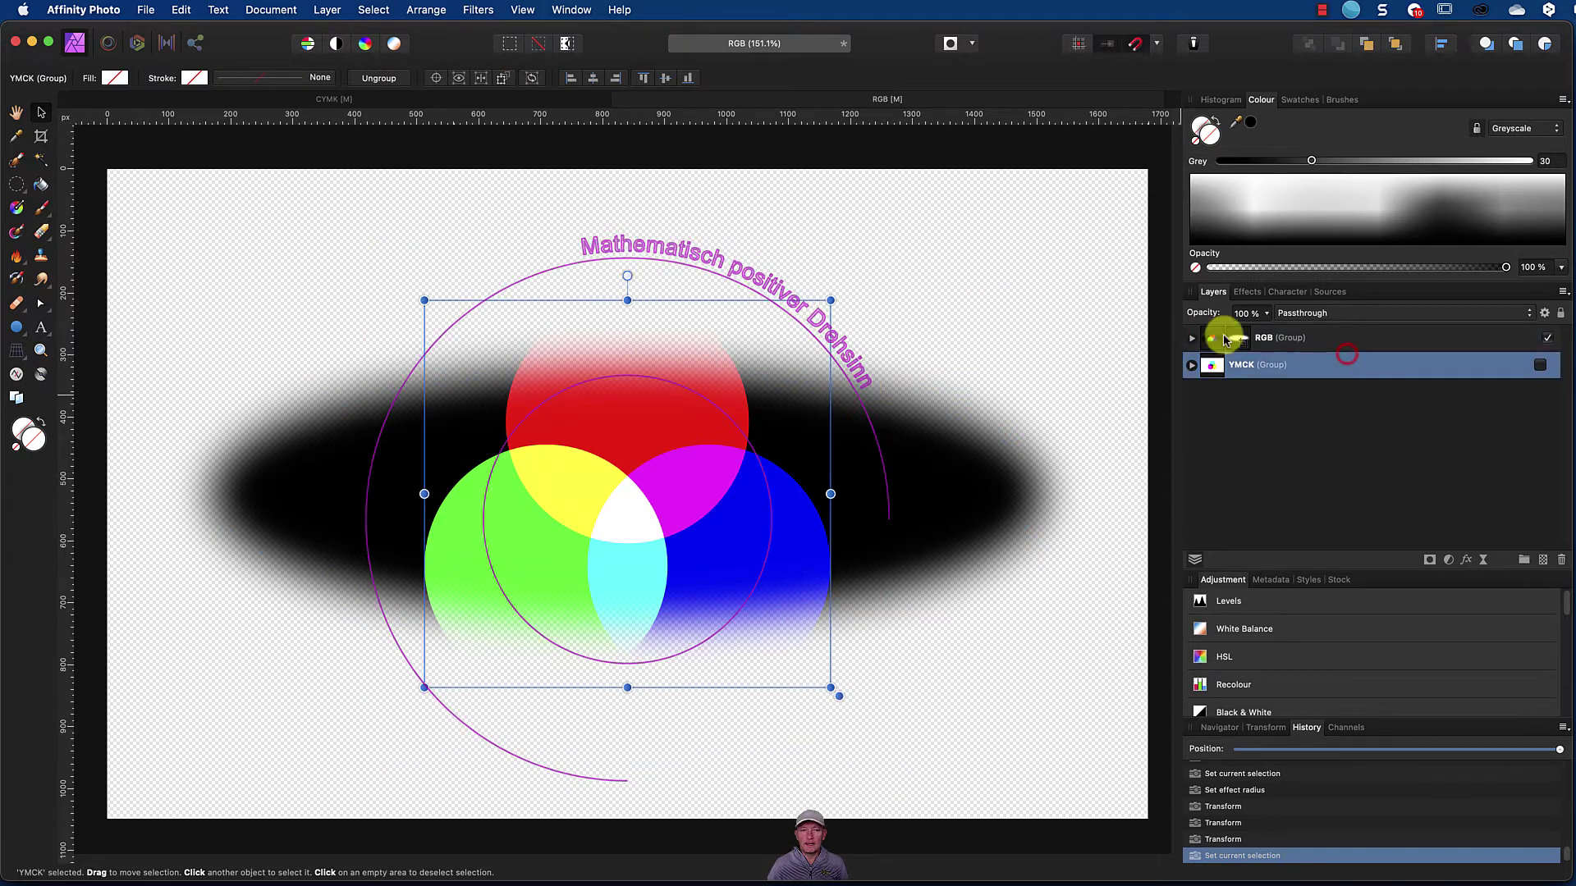
{"action": "left_click", "coordinate": [374, 10]}
{"action": "mouse_move", "coordinate": [327, 10]}
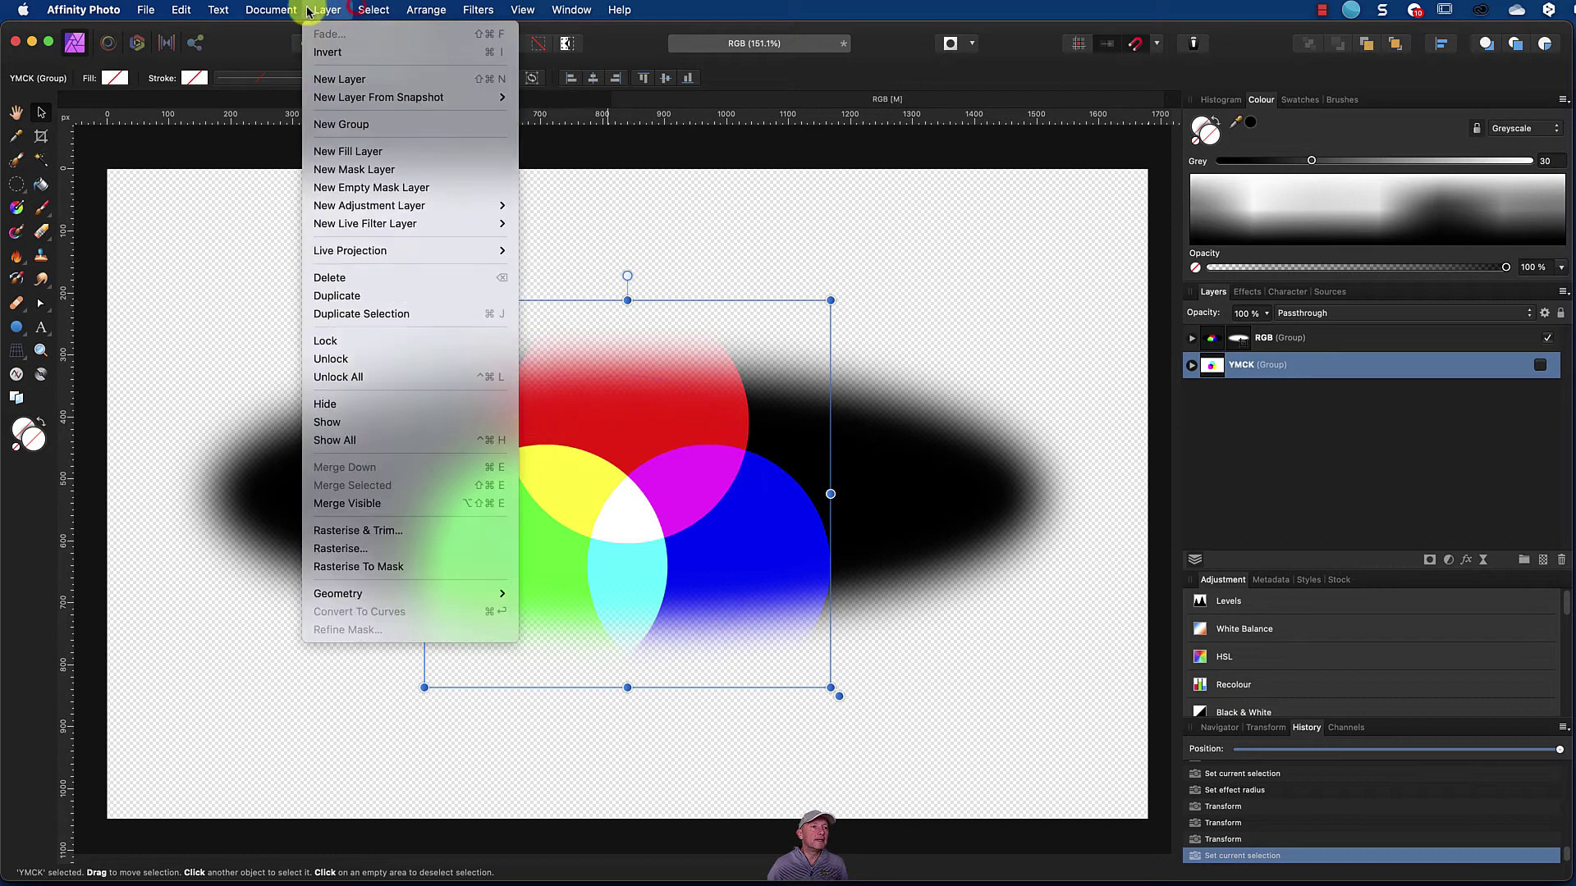
{"action": "left_click", "coordinate": [364, 153]}
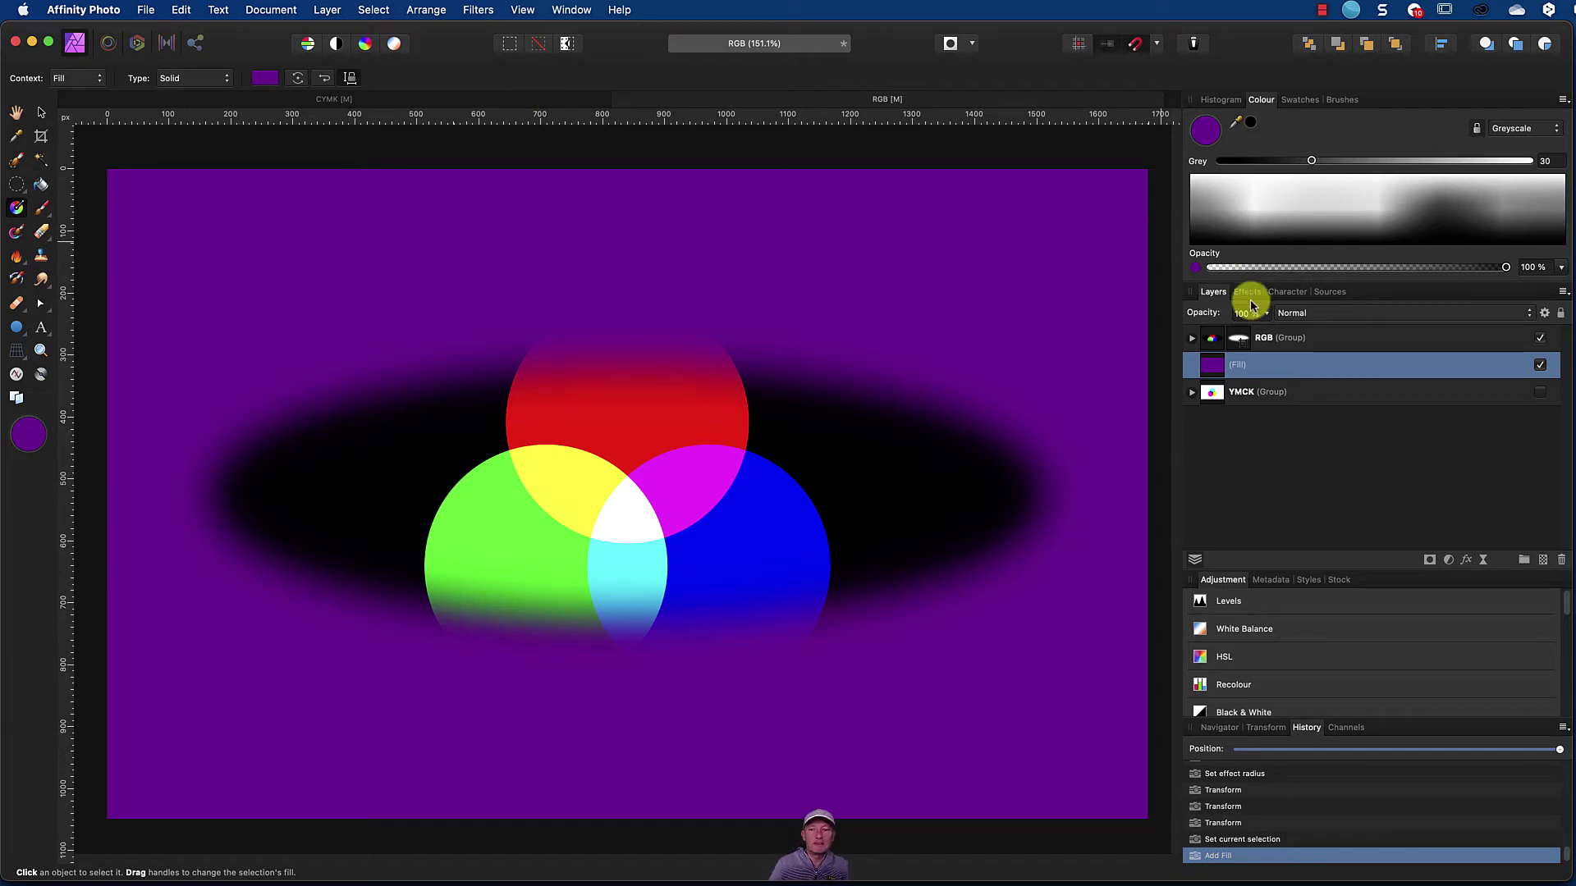
Step: Invert the Ellipse layer inside the RGB group, rasterising it to pixels
{"action": "left_click", "coordinate": [1194, 339]}
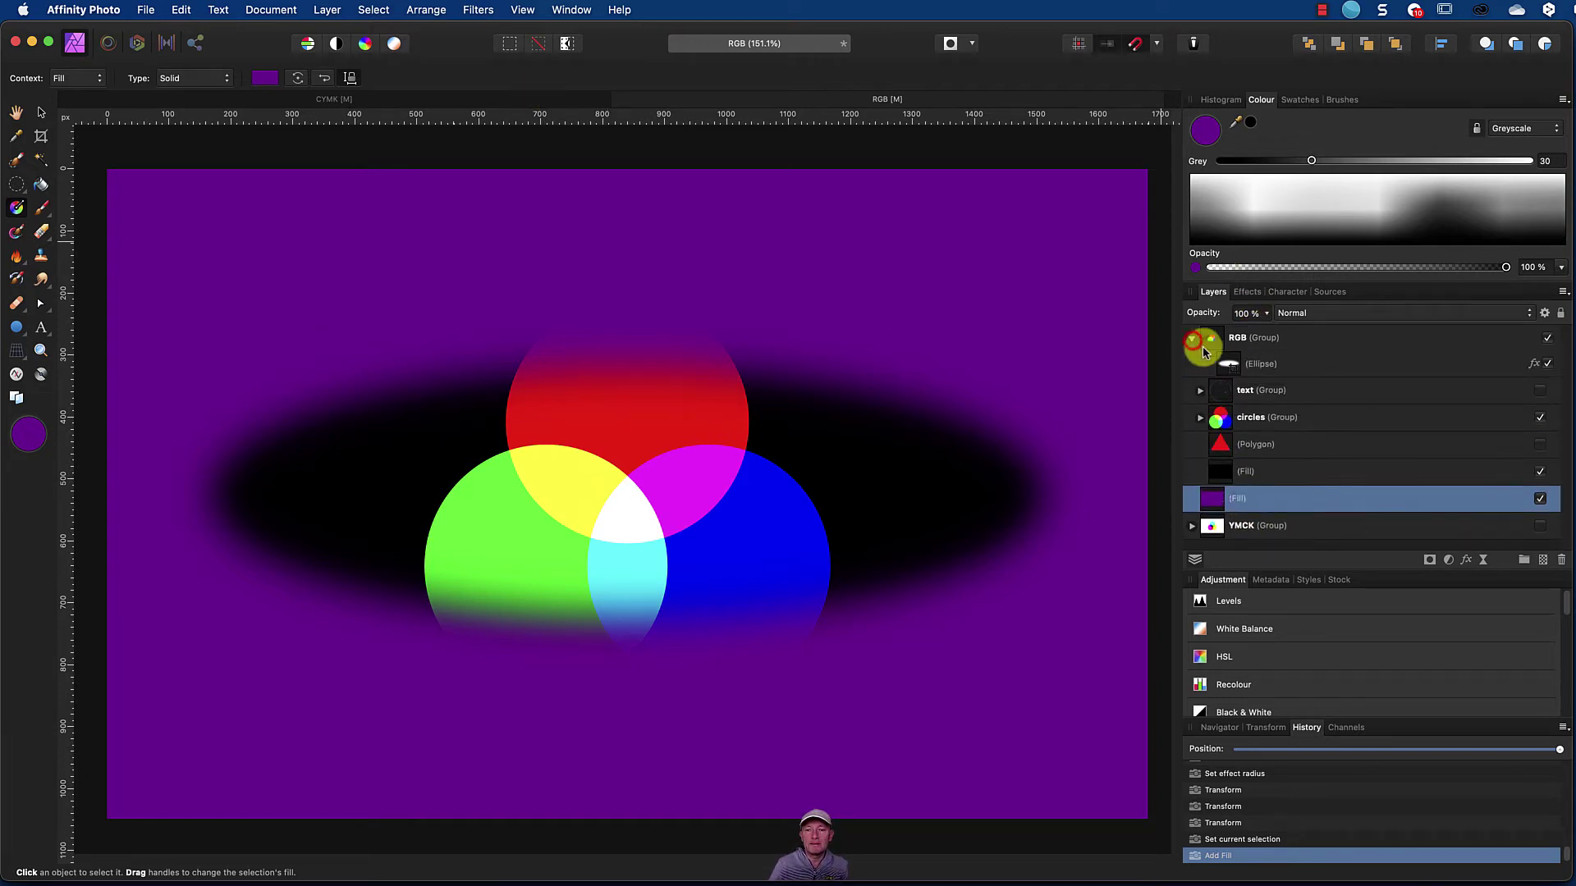
{"action": "left_click", "coordinate": [1222, 364]}
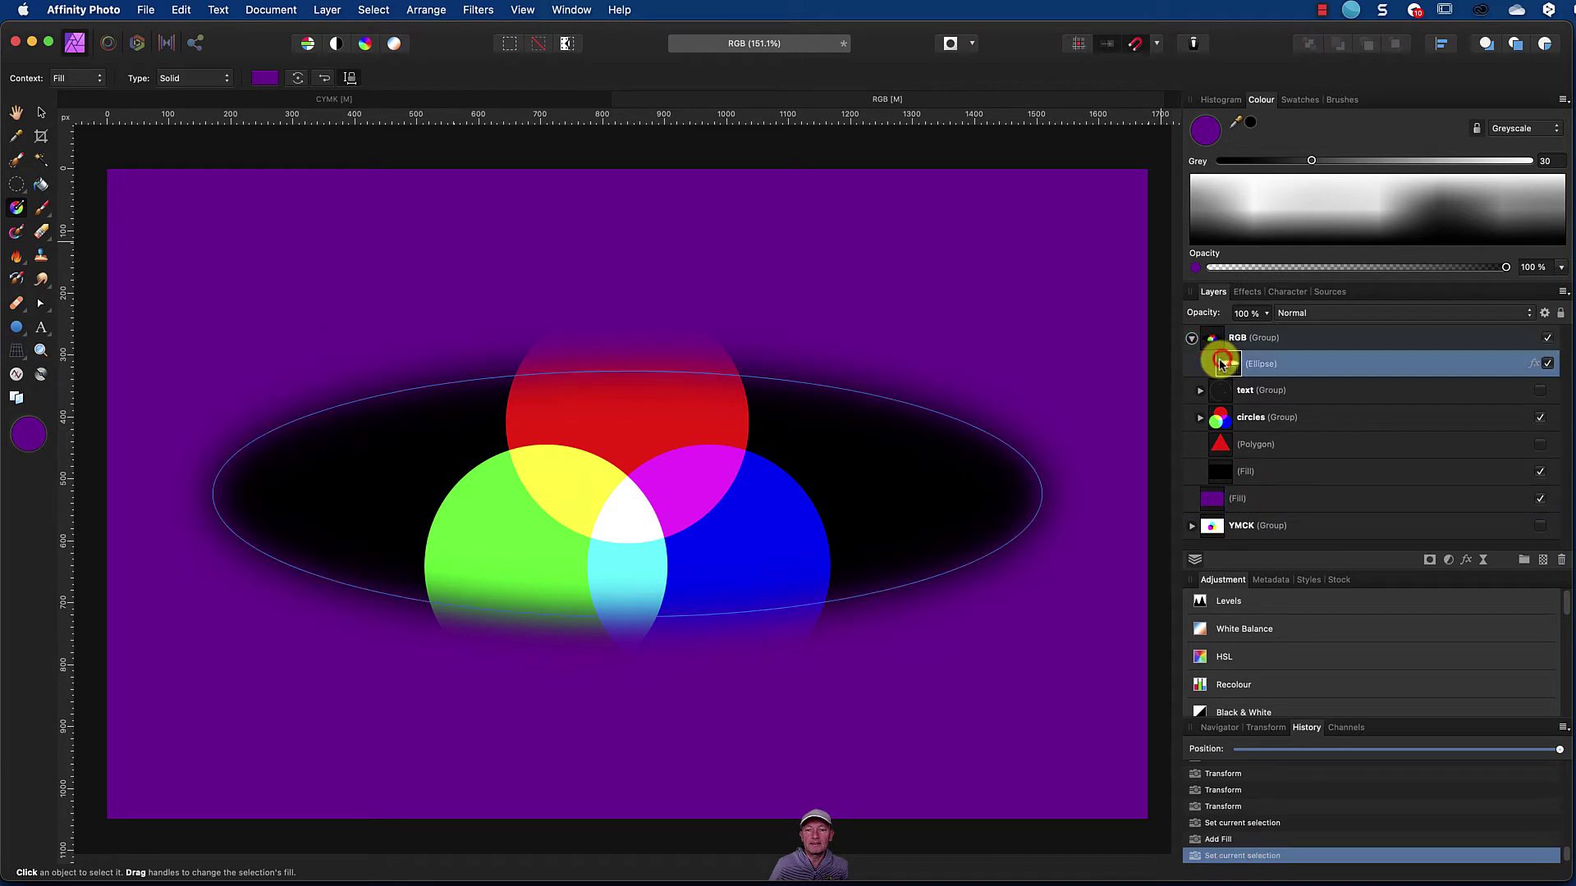
{"action": "left_click", "coordinate": [376, 10]}
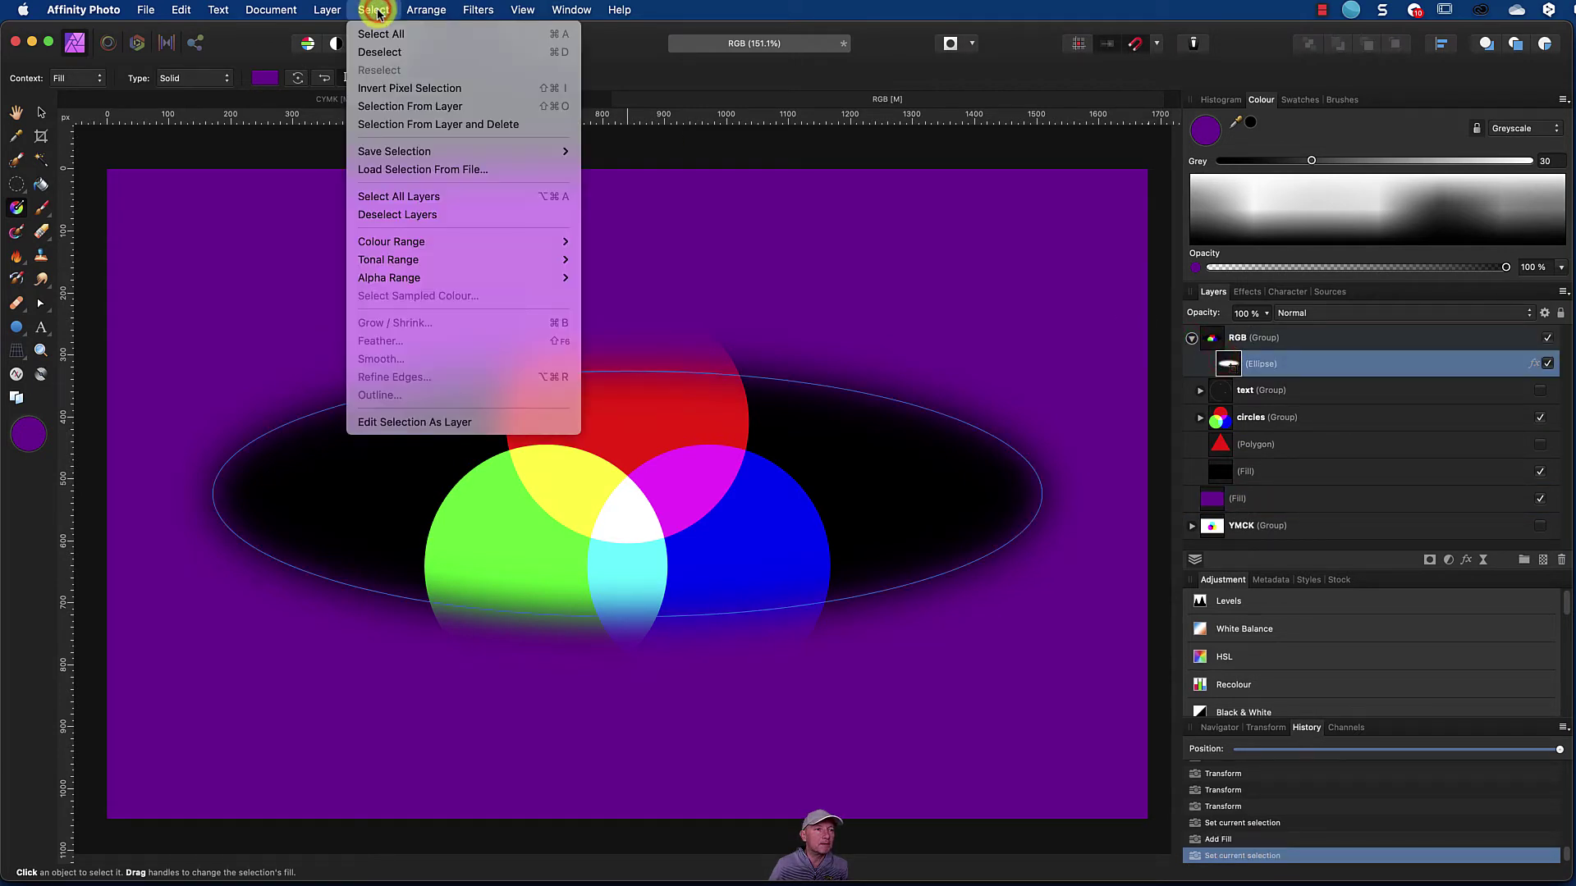
{"action": "mouse_move", "coordinate": [326, 10]}
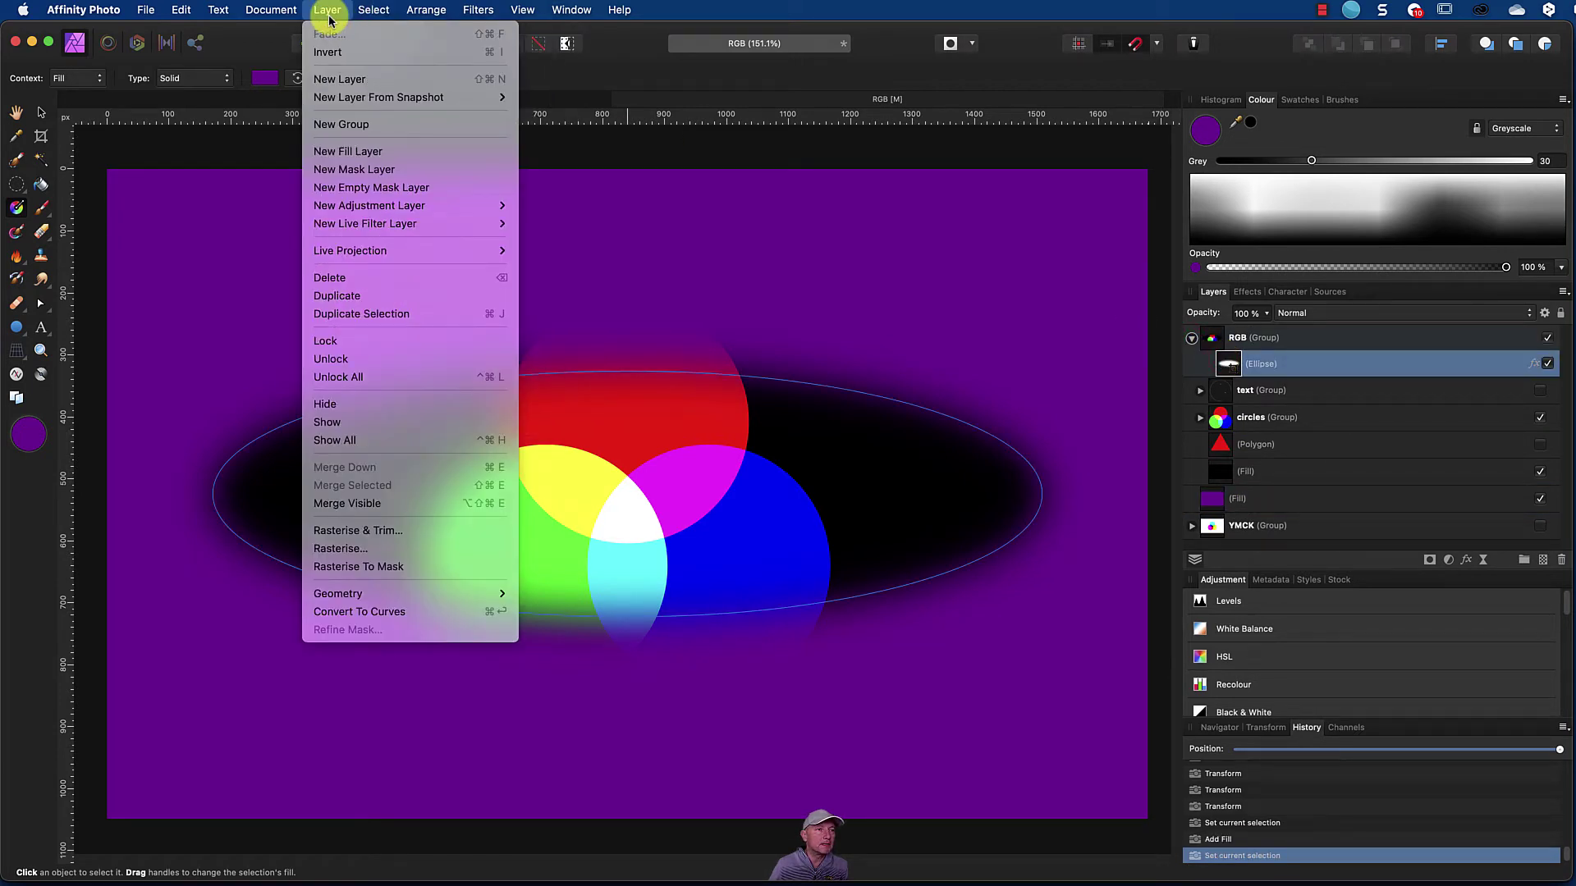
{"action": "left_click", "coordinate": [330, 62]}
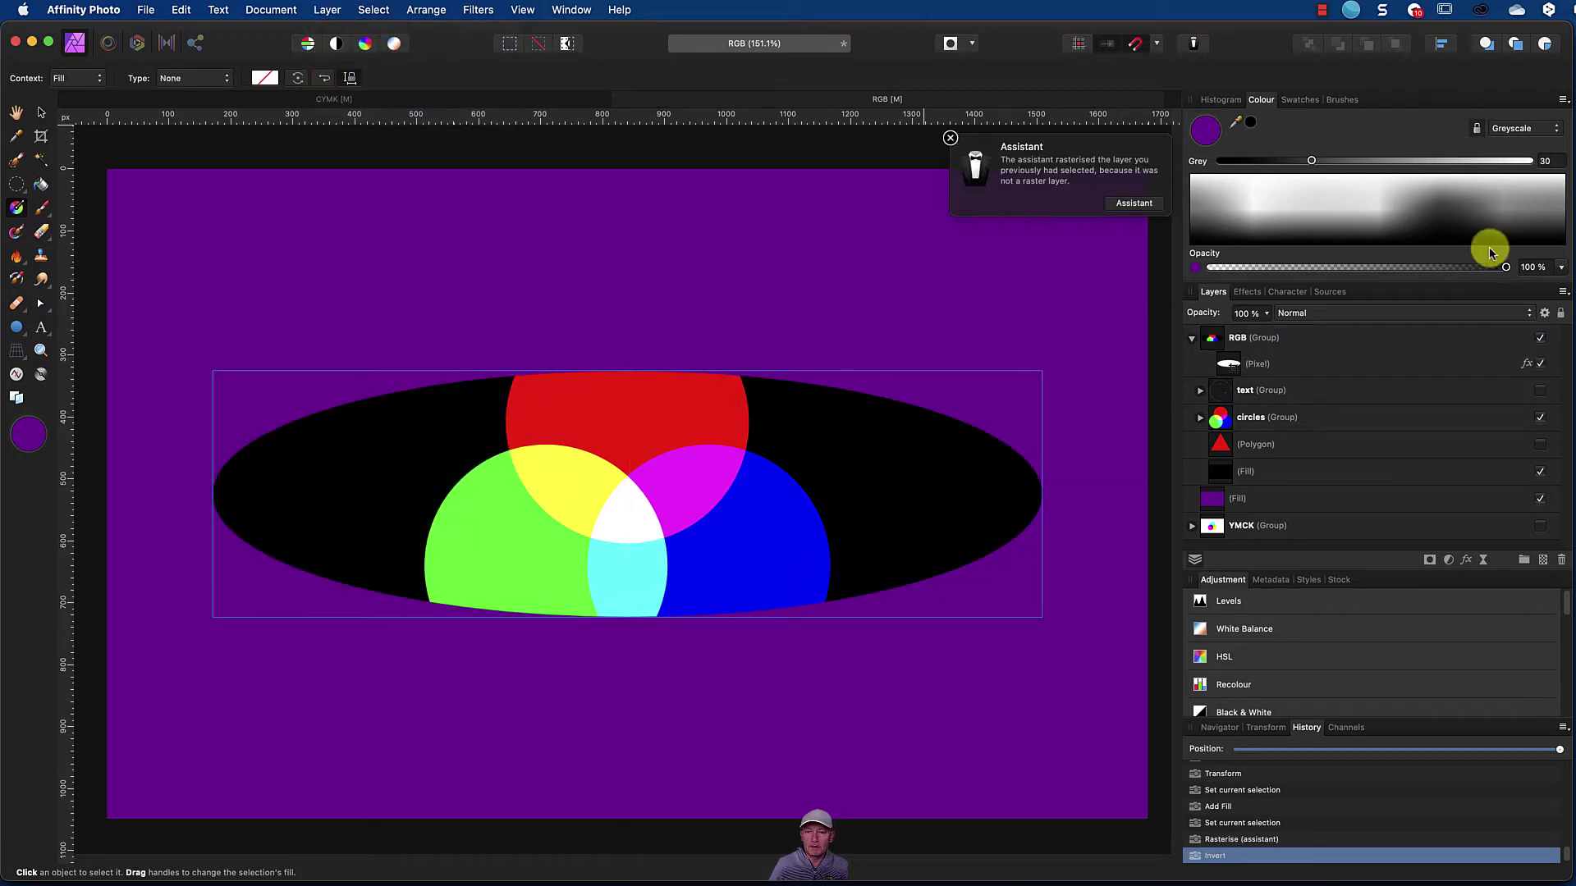
Step: Raise the ellipse's Gaussian Blur radius to 19 px, then invert the layer back
{"action": "left_click", "coordinate": [1231, 364]}
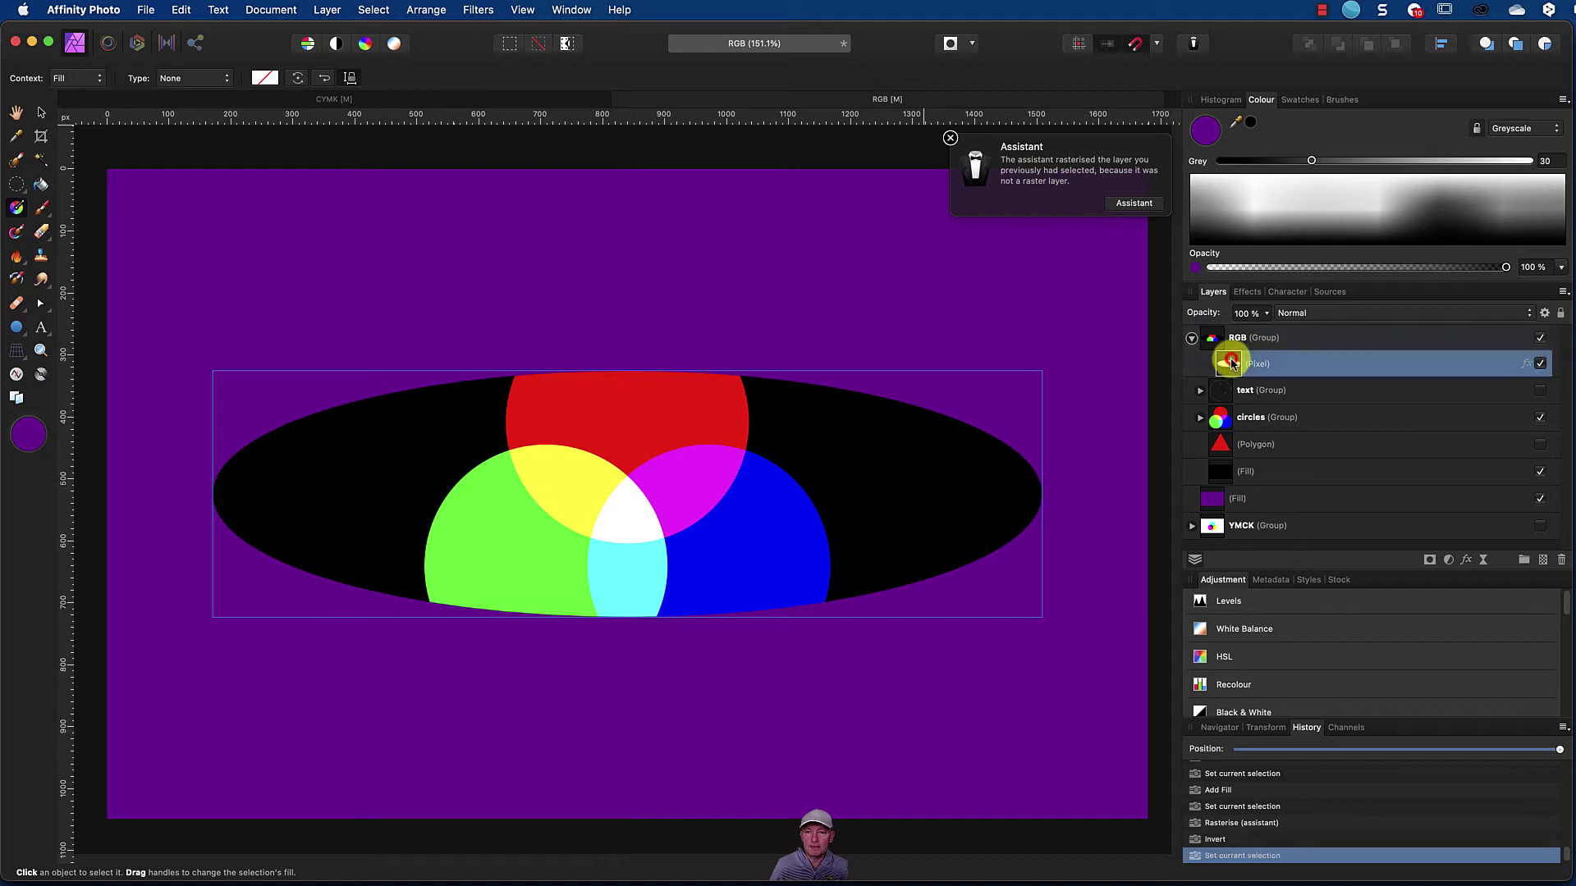
{"action": "left_click", "coordinate": [1248, 297]}
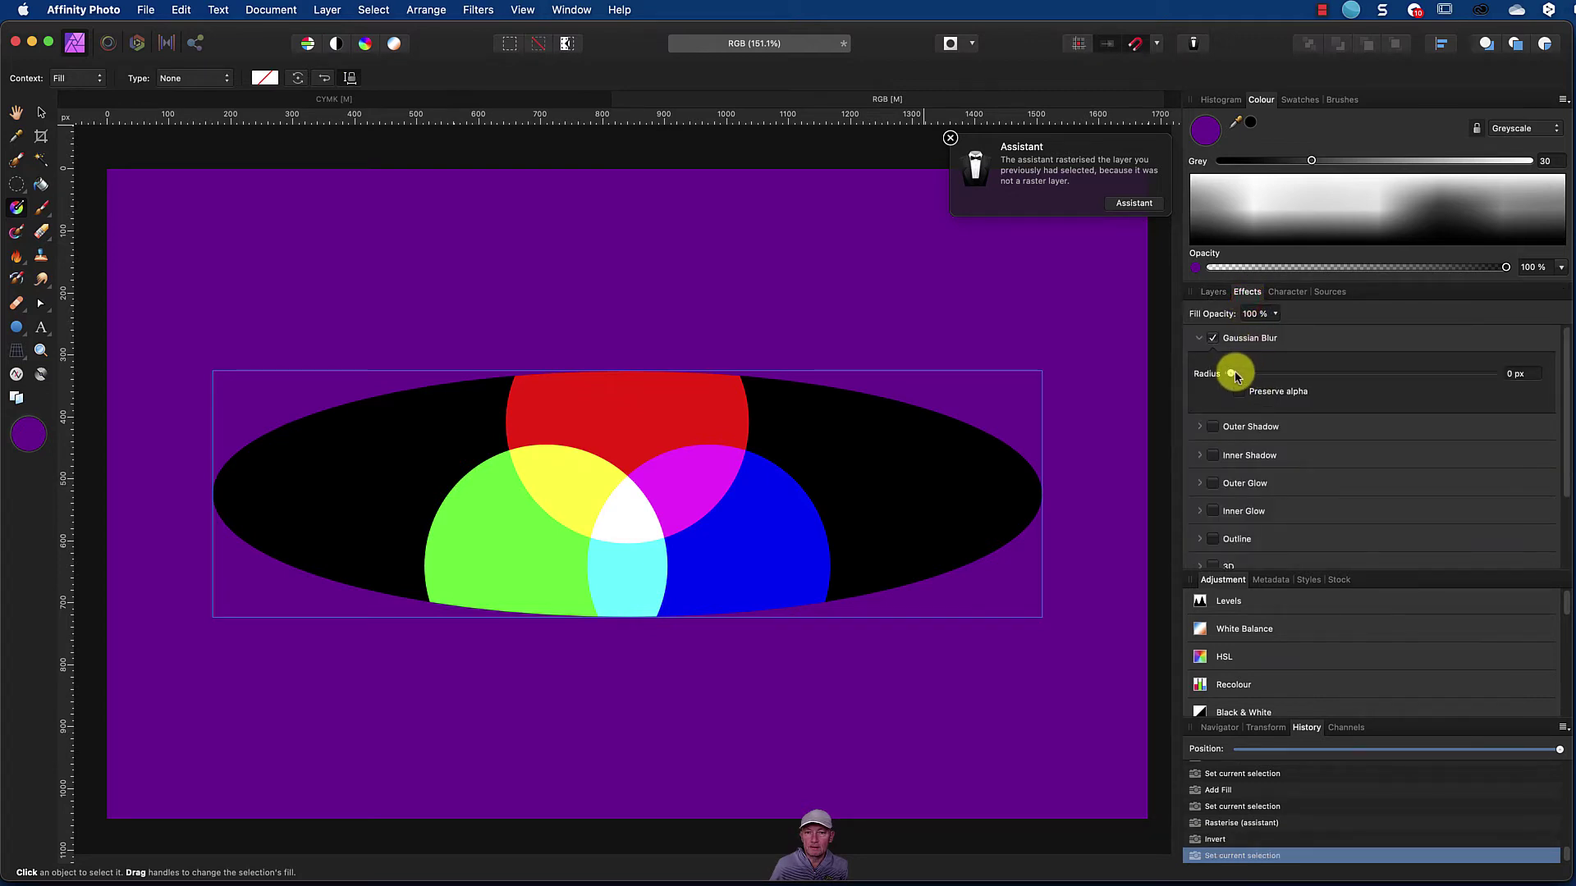
{"action": "left_click_drag", "start_coordinate": [1236, 375], "coordinate": [1370, 374]}
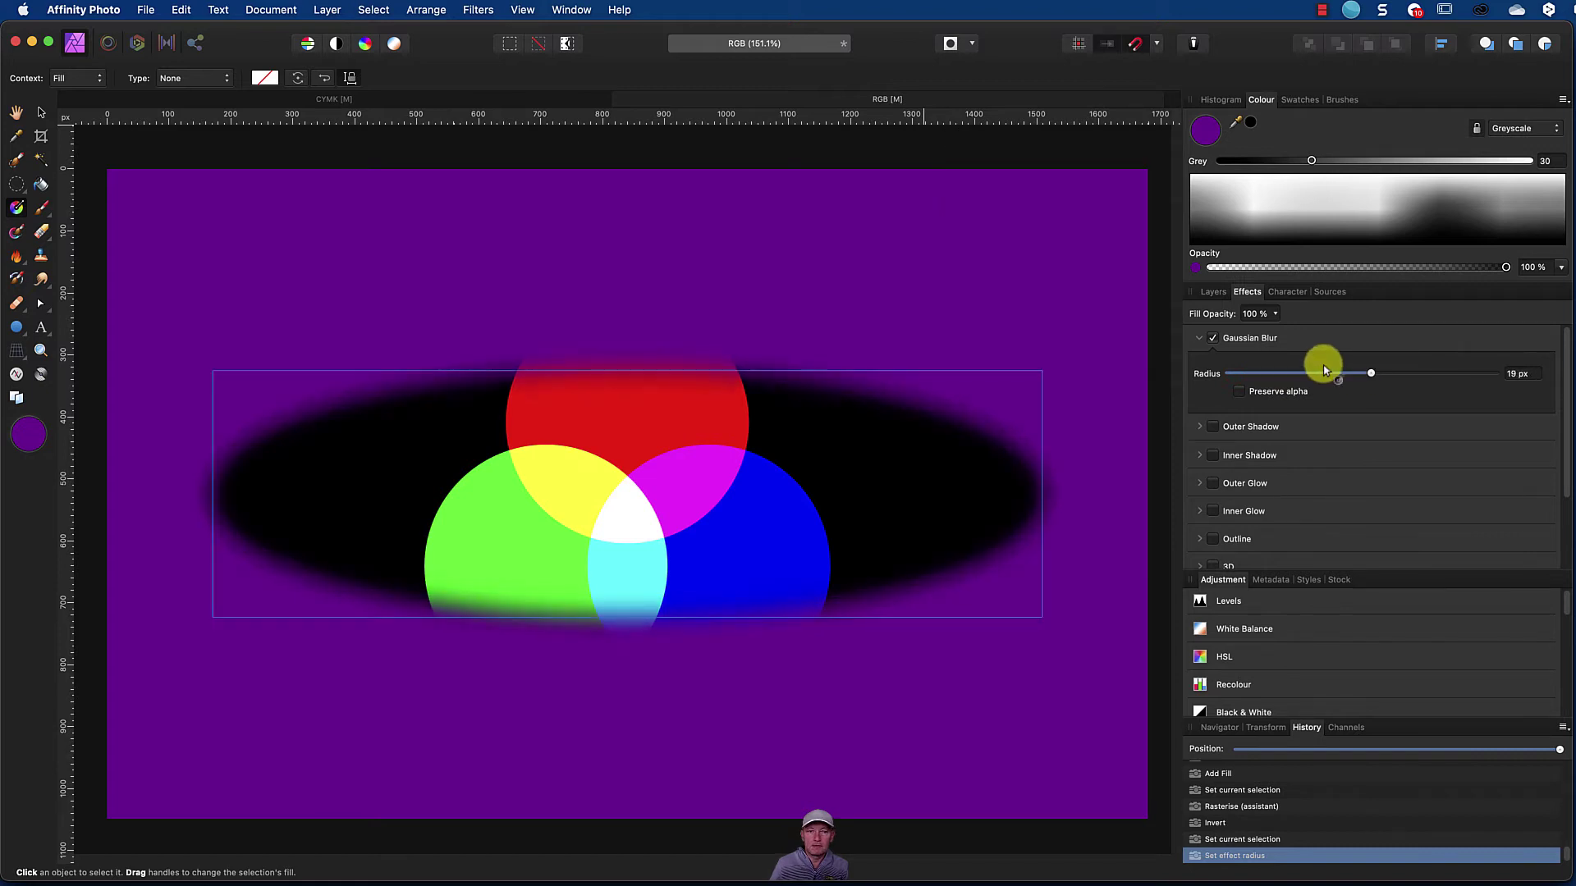
{"action": "left_click", "coordinate": [1214, 293]}
{"action": "left_click", "coordinate": [1225, 361]}
{"action": "left_click", "coordinate": [326, 10]}
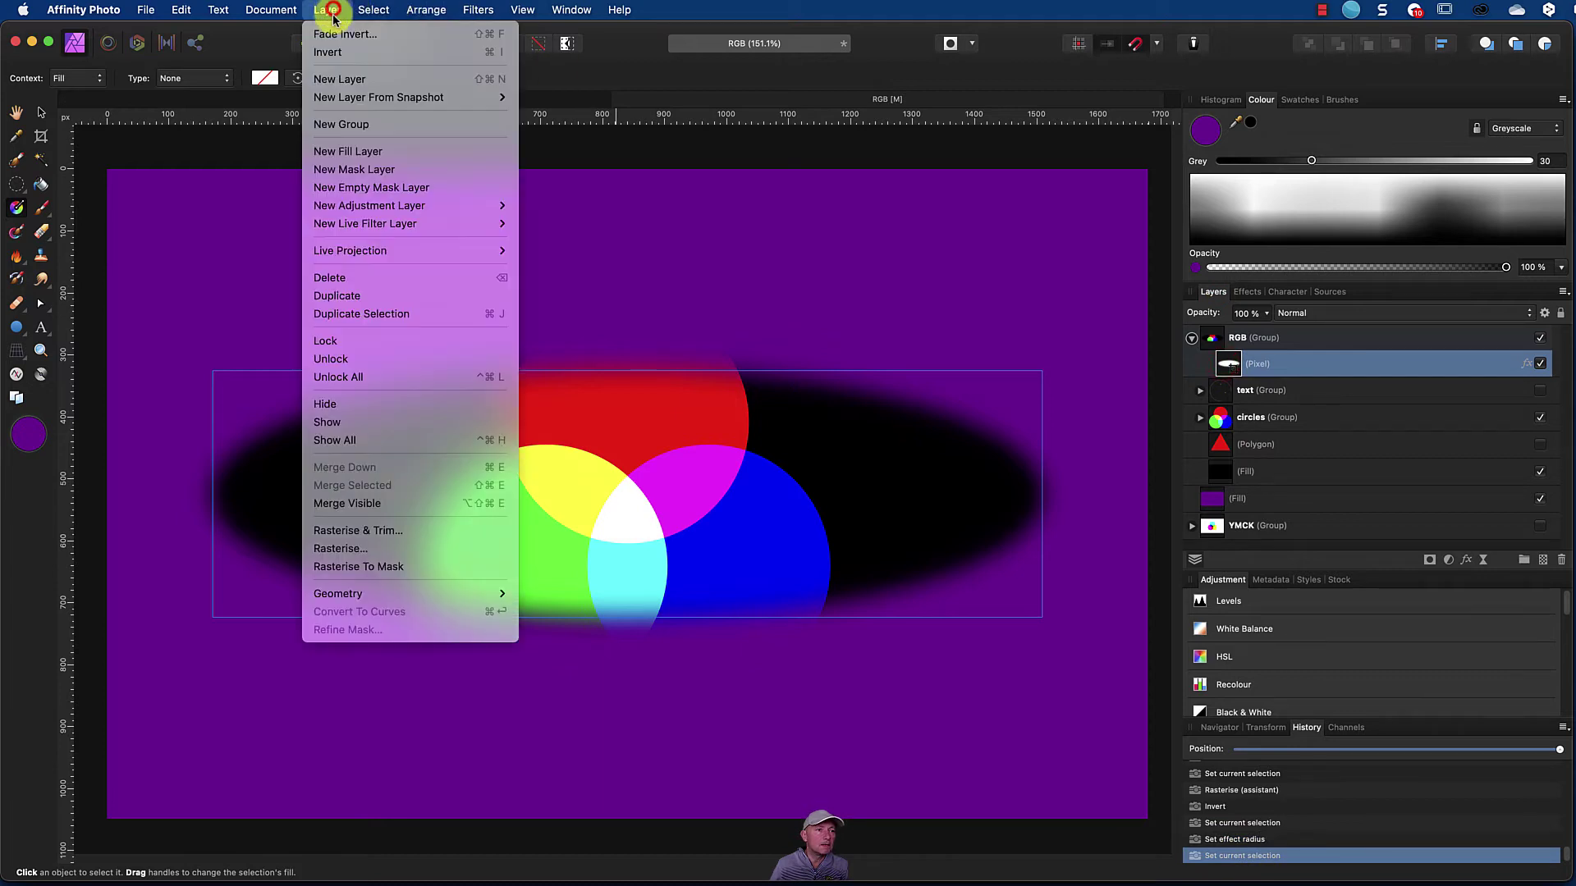
{"action": "left_click", "coordinate": [343, 54]}
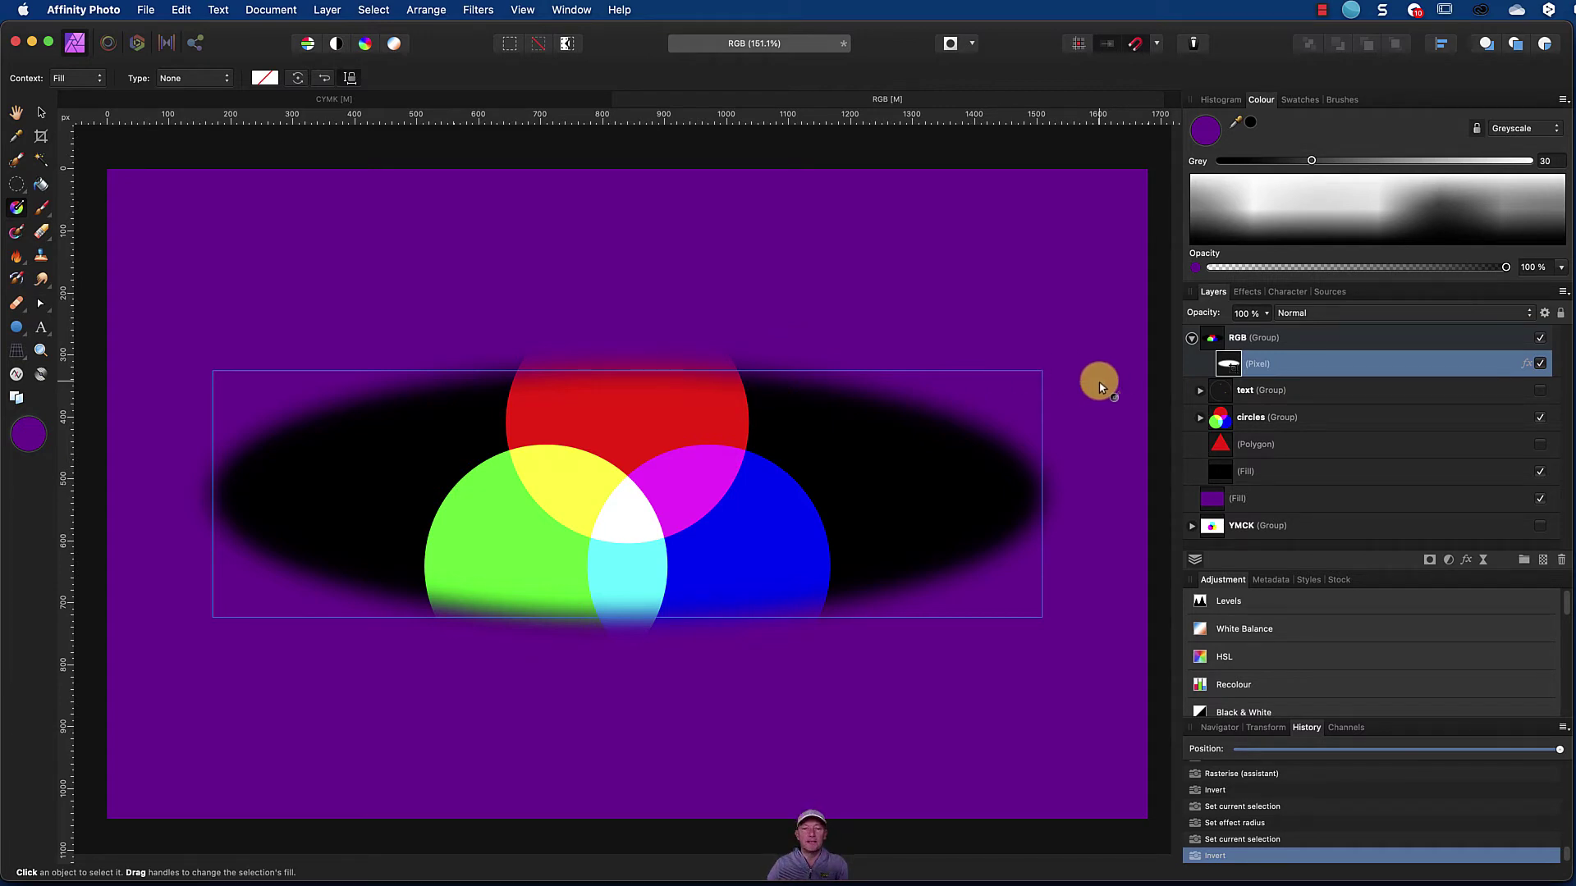
Step: Check the Safari forum thread on blend options and feather masks, then return to Affinity Photo
{"action": "key", "text": "super+Tab"}
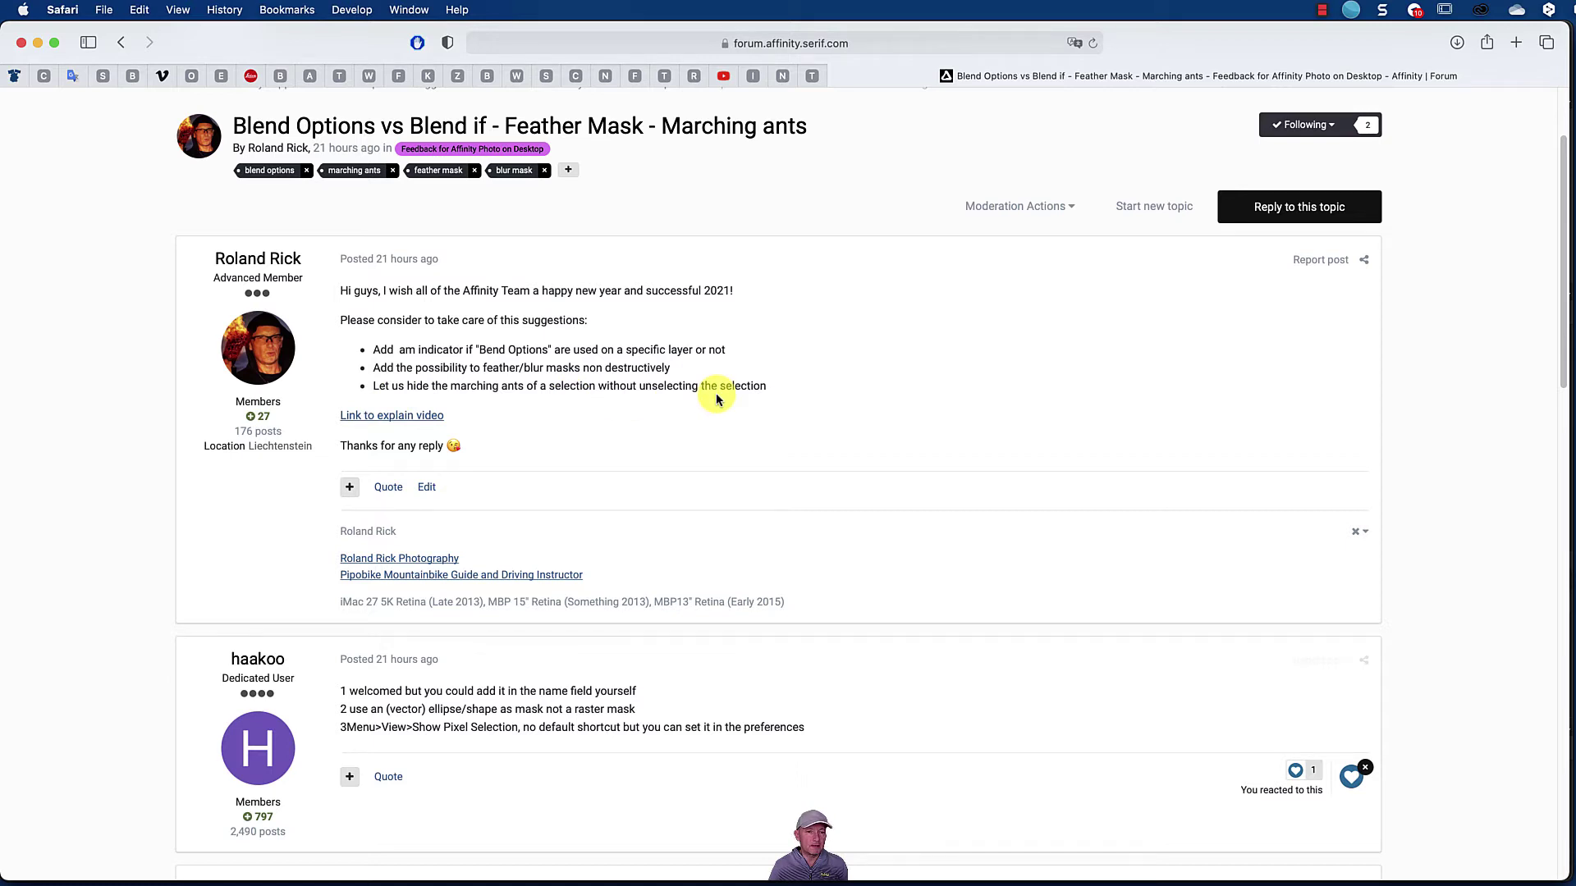
{"action": "key", "text": "super+Tab"}
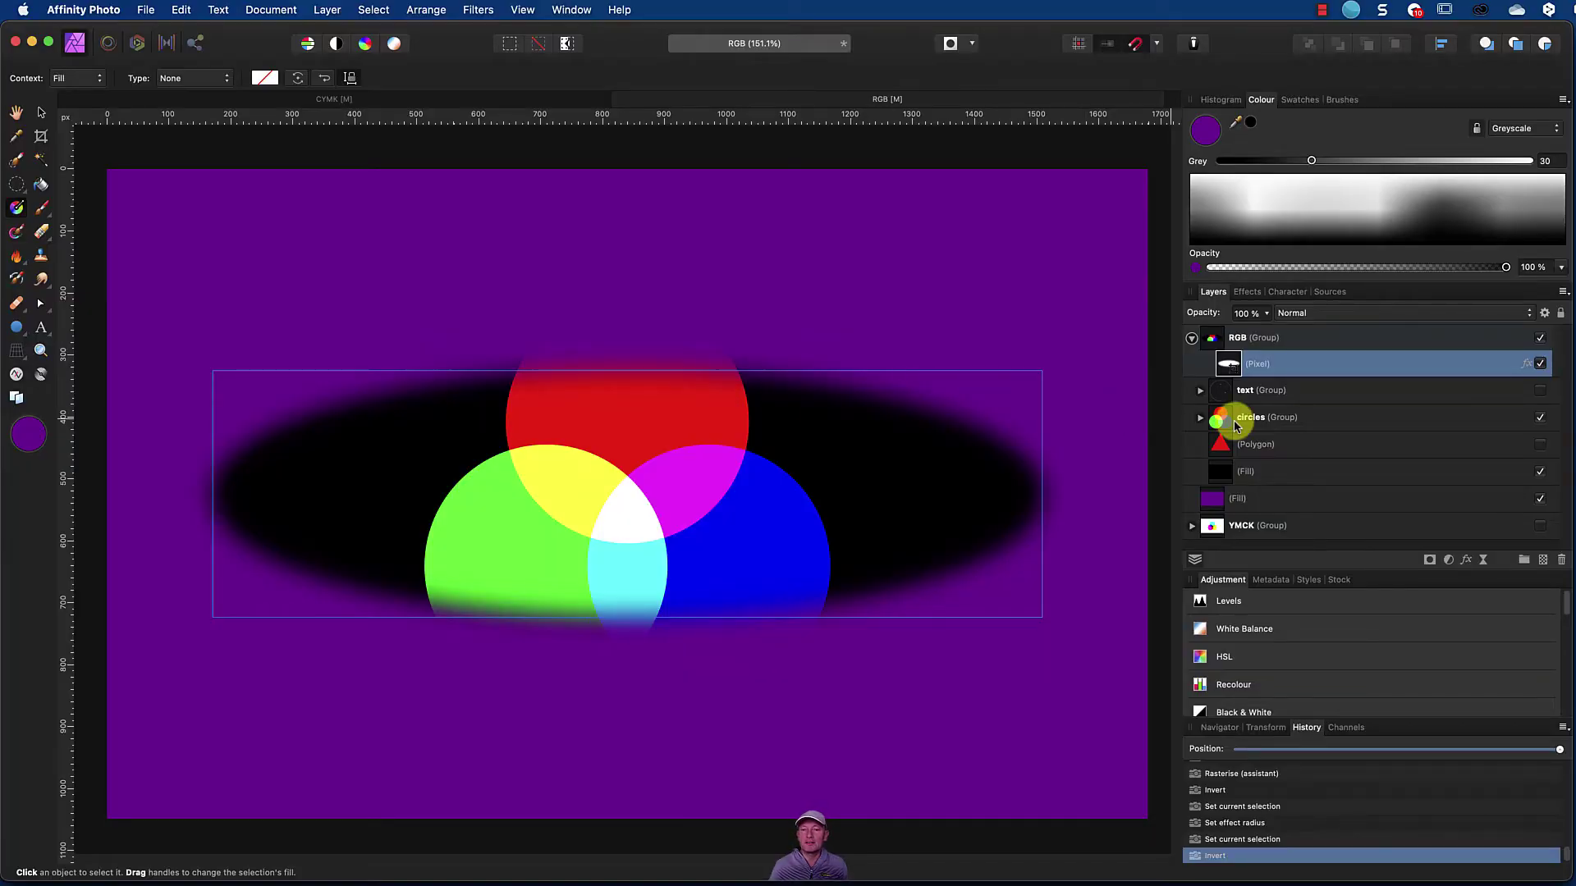
Step: Undo back to the vector ellipse, make a selection from its layer, then deselect
{"action": "left_click_drag", "start_coordinate": [1236, 425], "coordinate": [1237, 364]}
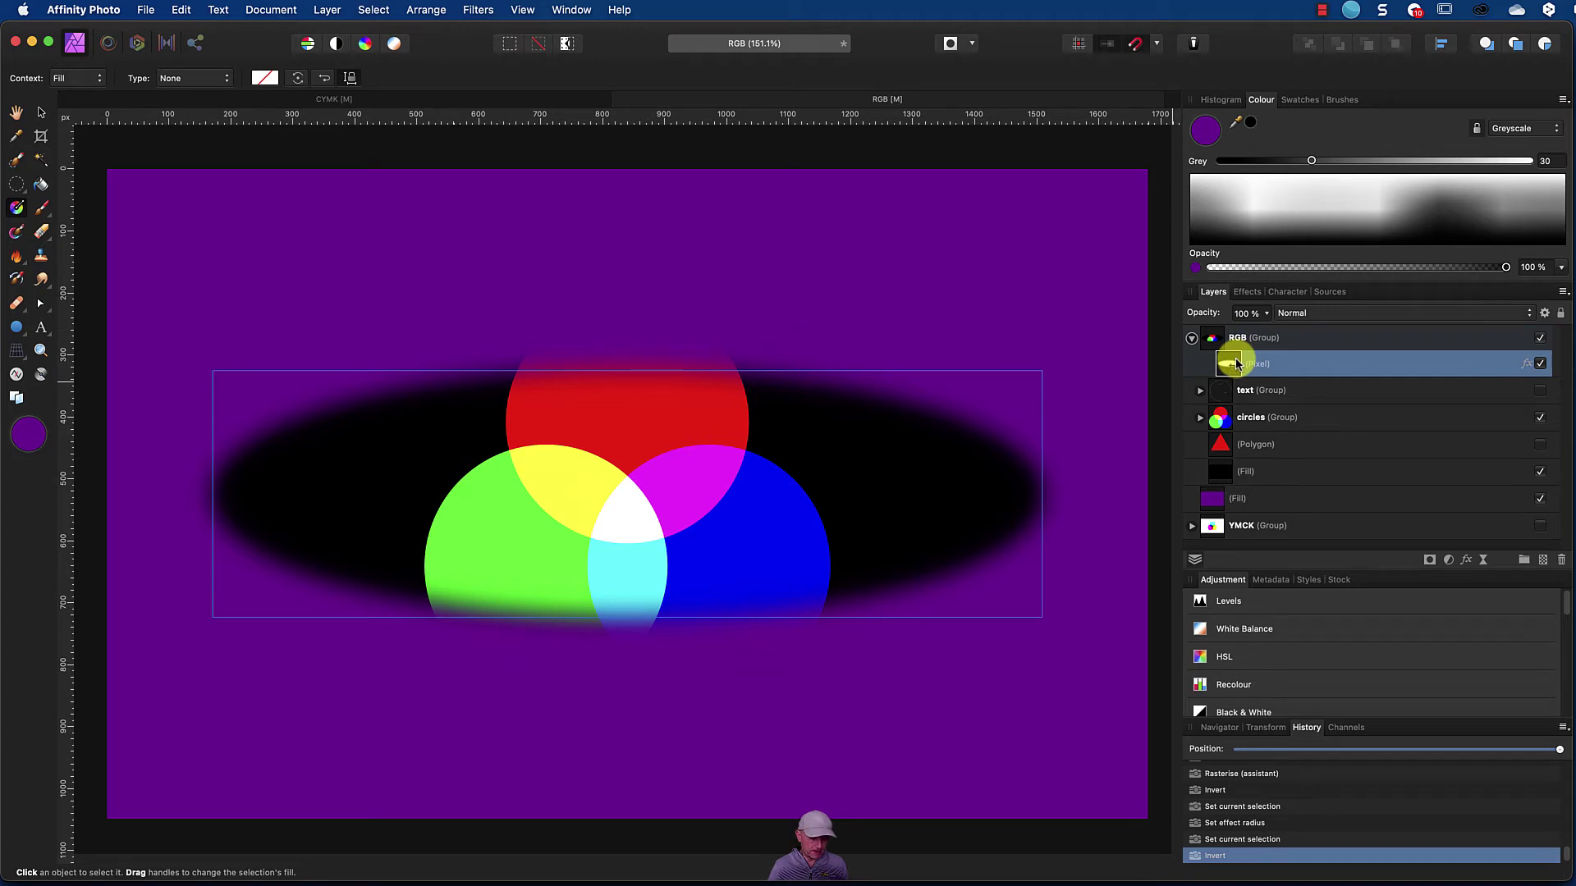
{"action": "key", "text": "super+z"}
{"action": "key", "text": "super+z"}
{"action": "key", "text": "super+z"}
{"action": "key", "text": "super+z"}
{"action": "key", "text": "super+z"}
{"action": "key", "text": "super+z"}
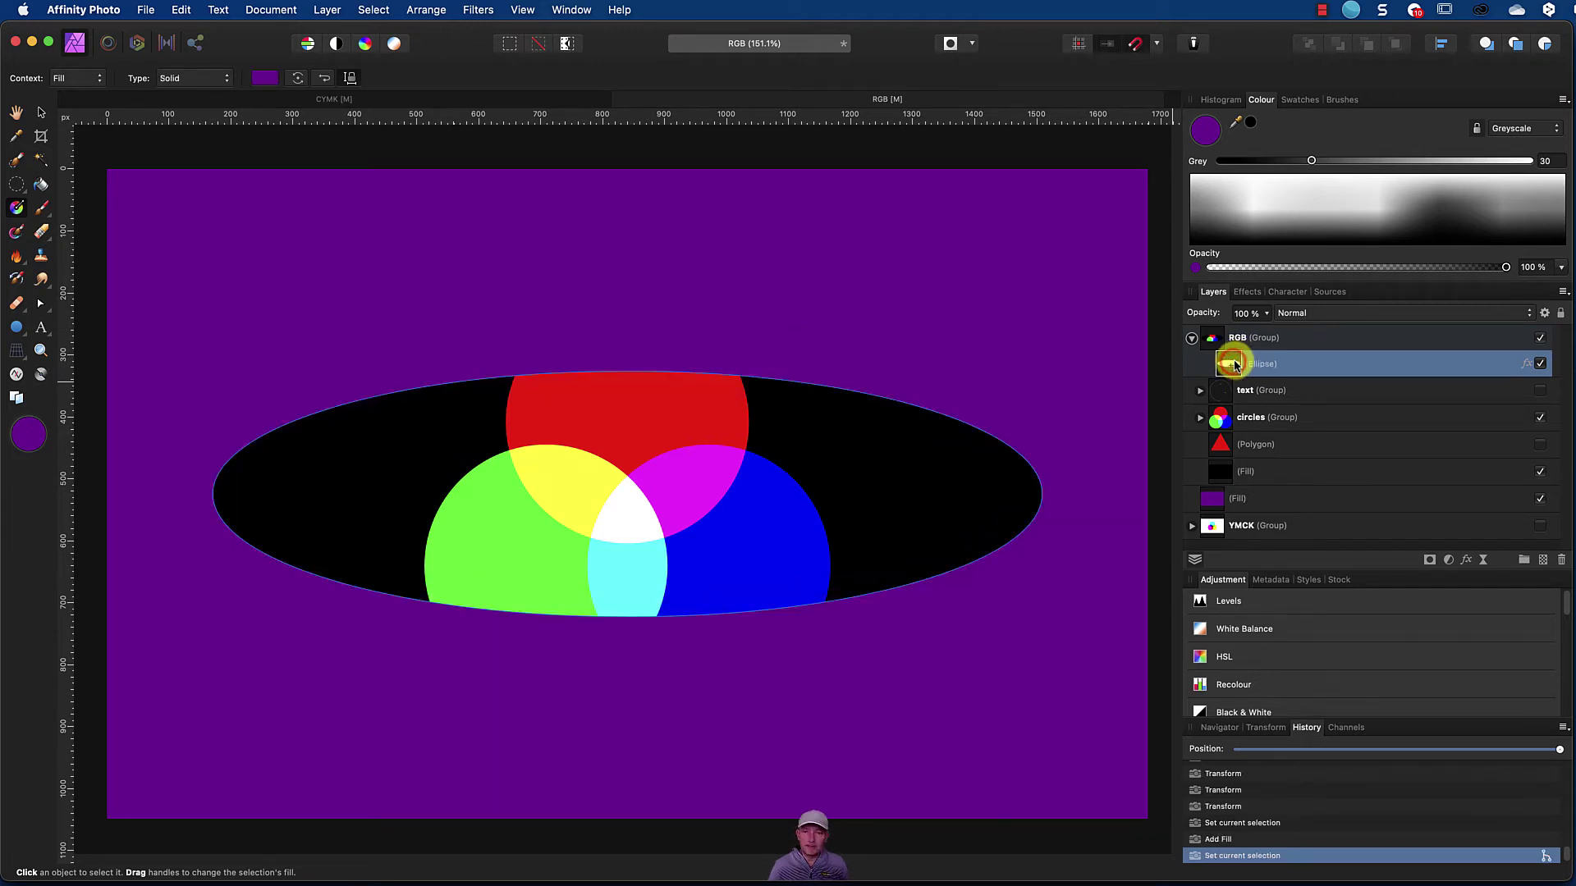
{"action": "left_click", "coordinate": [1236, 365], "text": "super"}
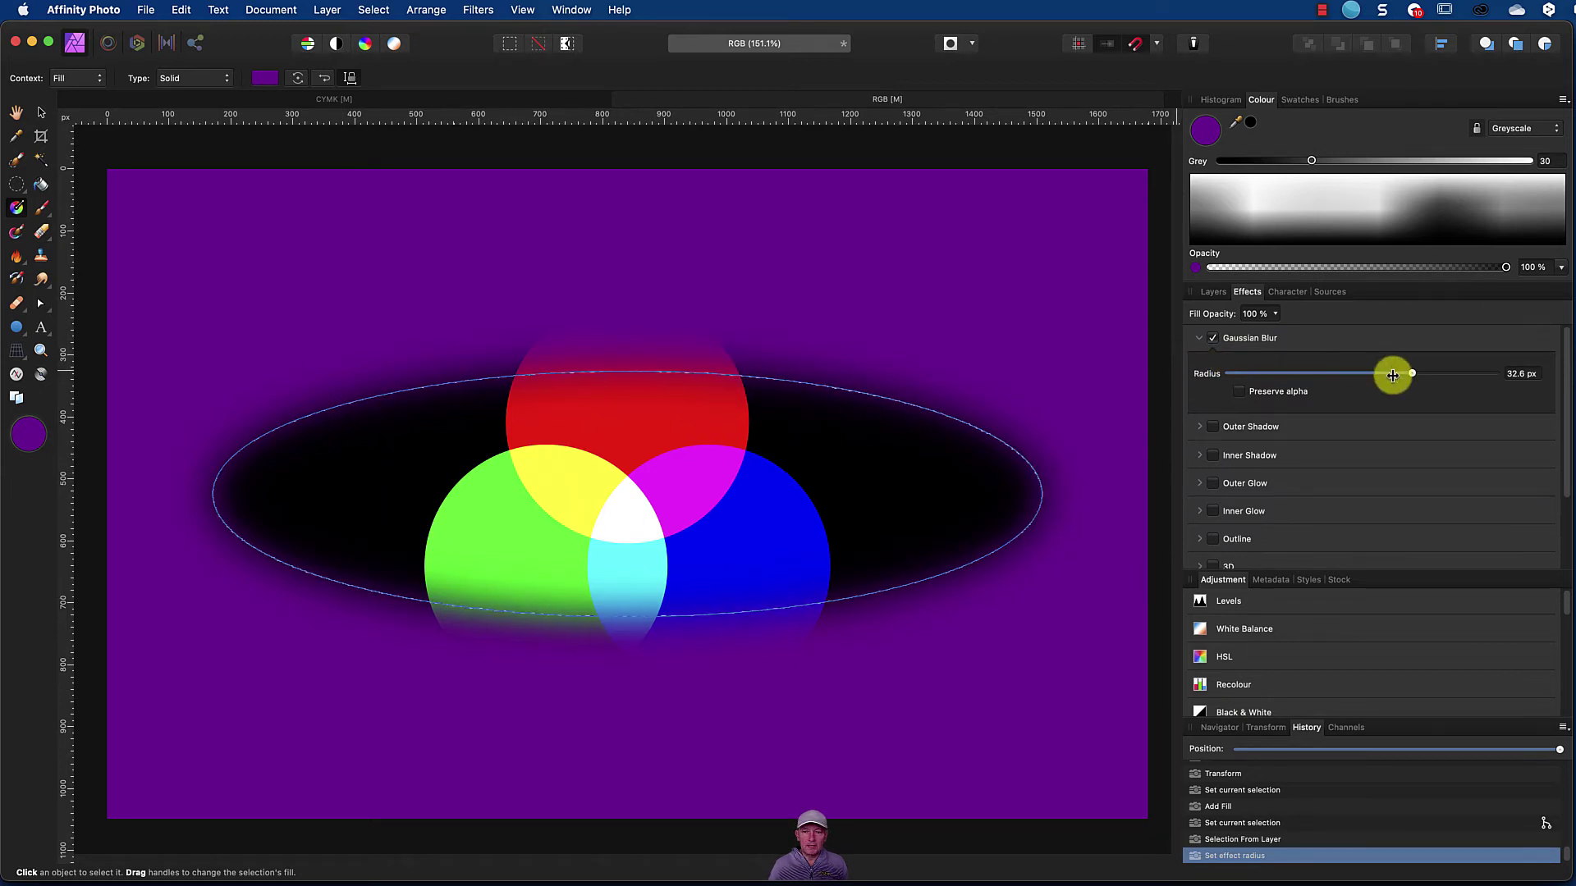
{"action": "key", "text": "super+alt+d"}
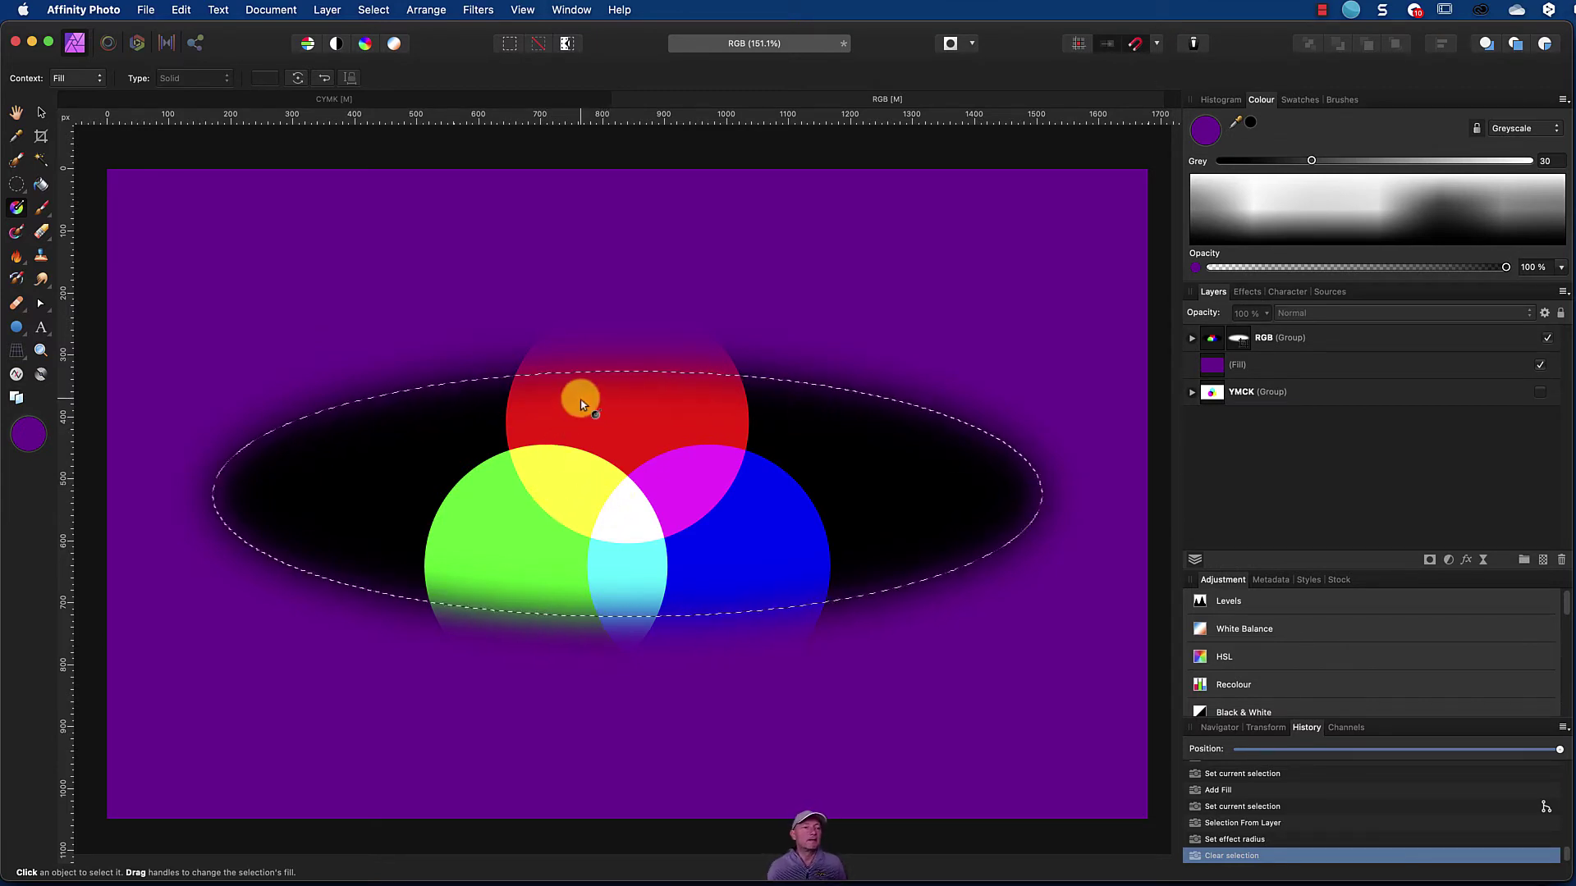
Step: Turn off View > Show Pixel Selection to hide the marching ants
{"action": "left_click", "coordinate": [317, 10]}
{"action": "mouse_move", "coordinate": [368, 12]}
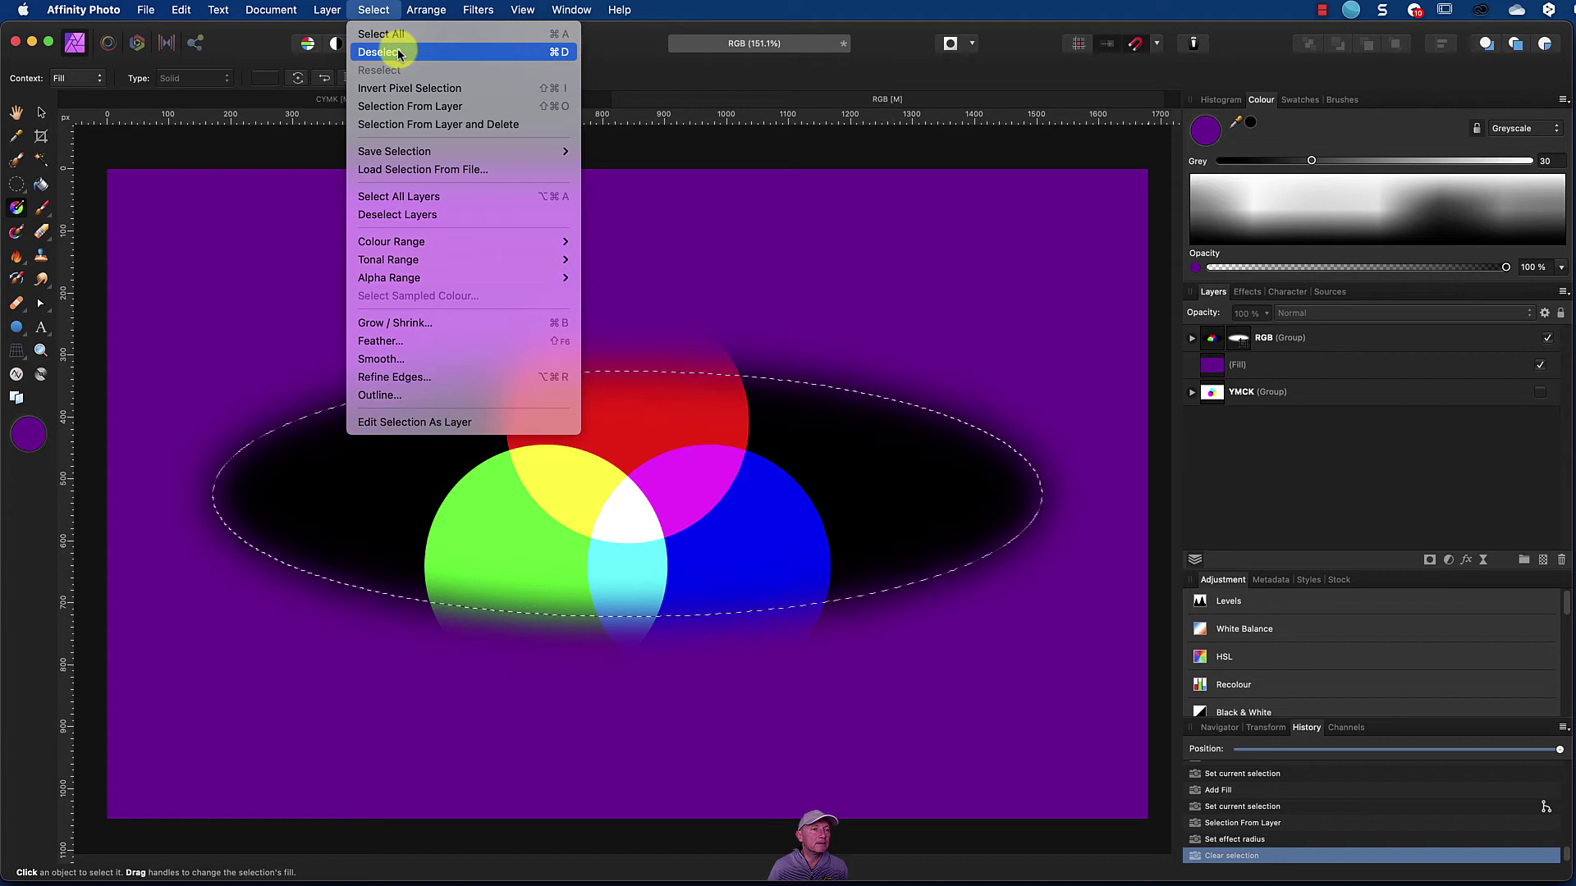
{"action": "mouse_move", "coordinate": [538, 11]}
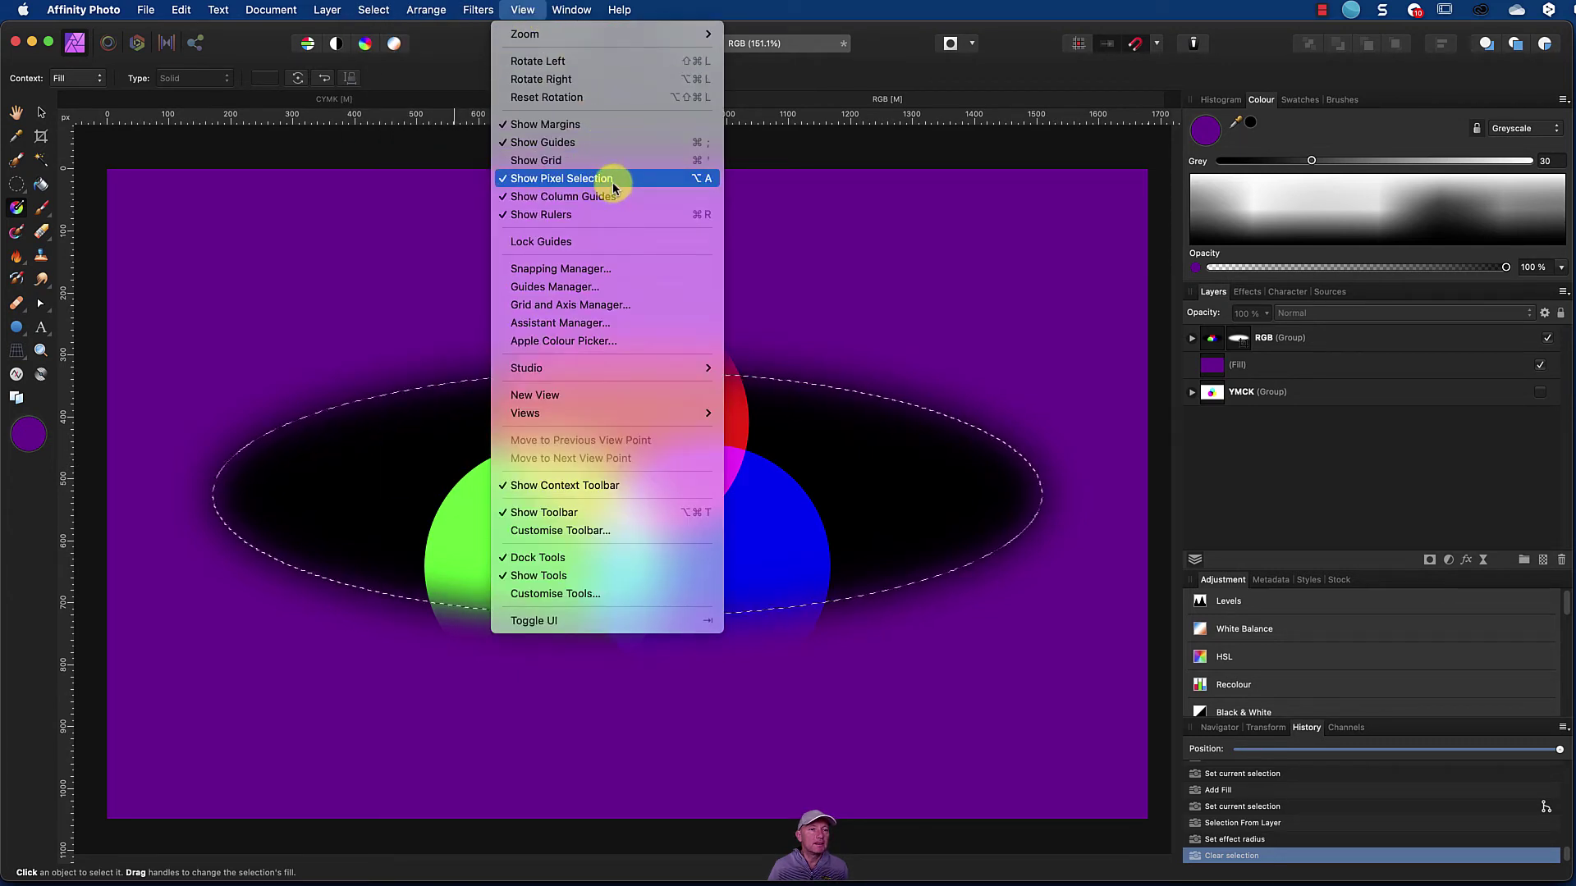
{"action": "left_click", "coordinate": [612, 180]}
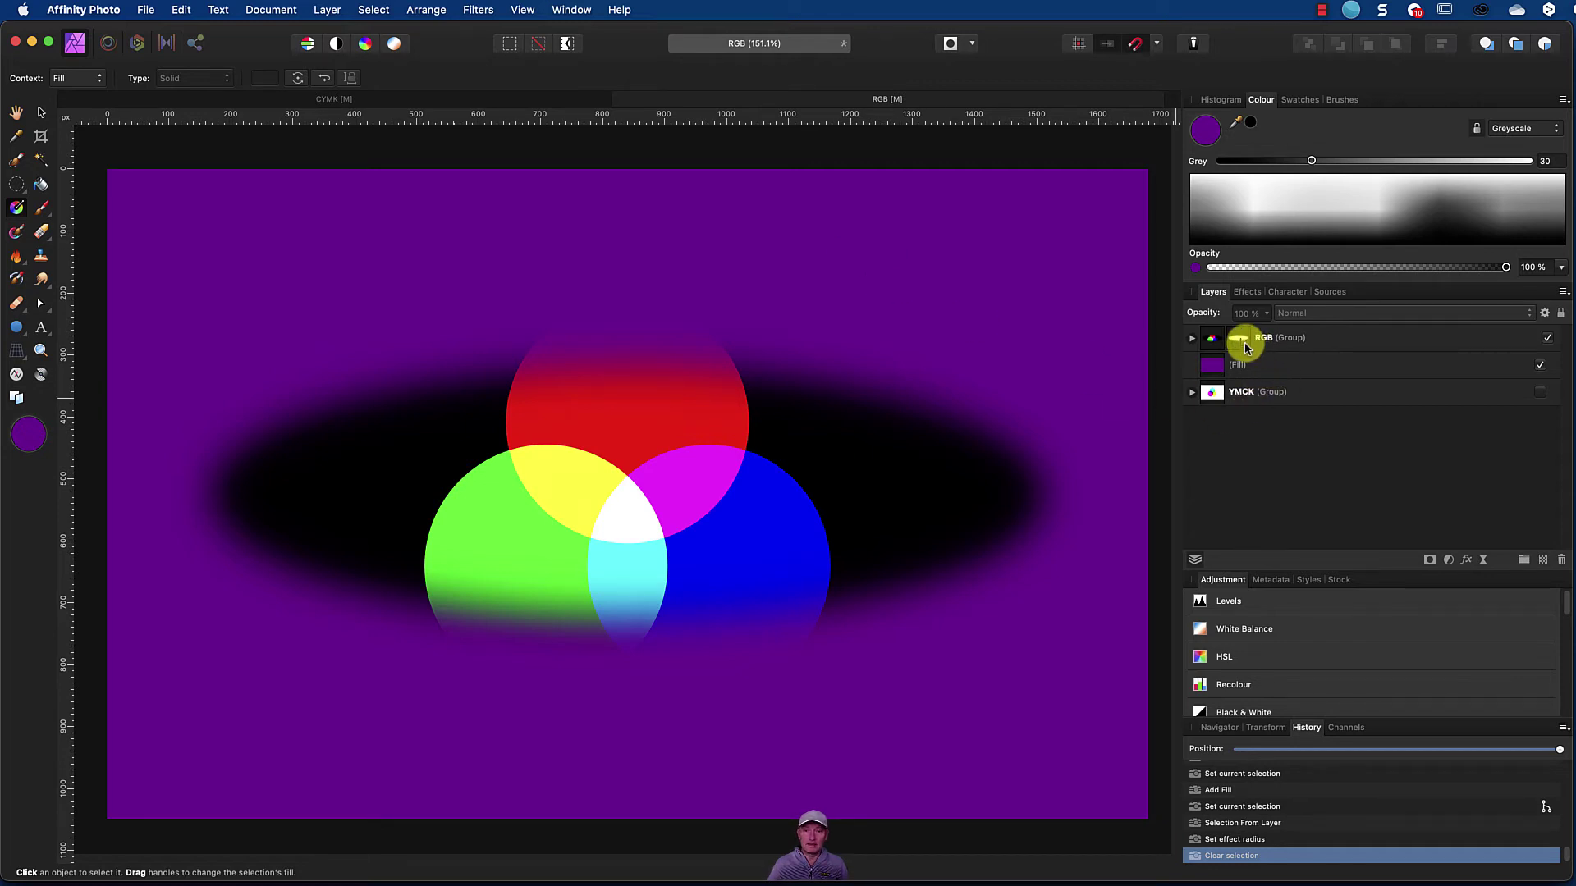
Step: Add an empty pixel layer above the RGB group and set the Paint Brush to 100% flow, 0% hardness
{"action": "left_click", "coordinate": [1191, 338]}
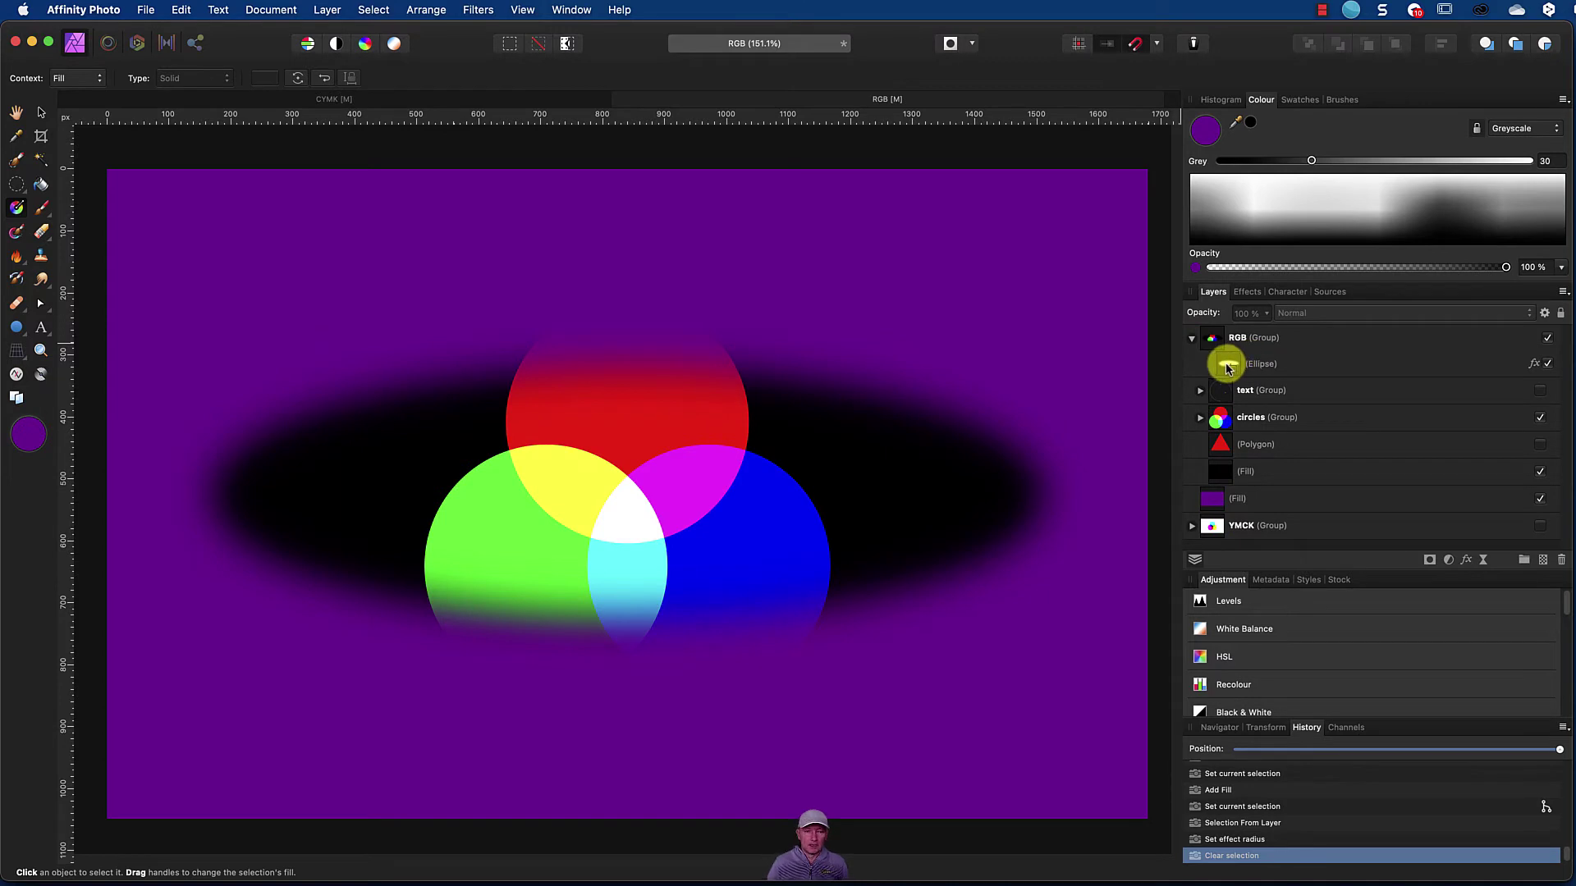
{"action": "left_click", "coordinate": [1214, 337]}
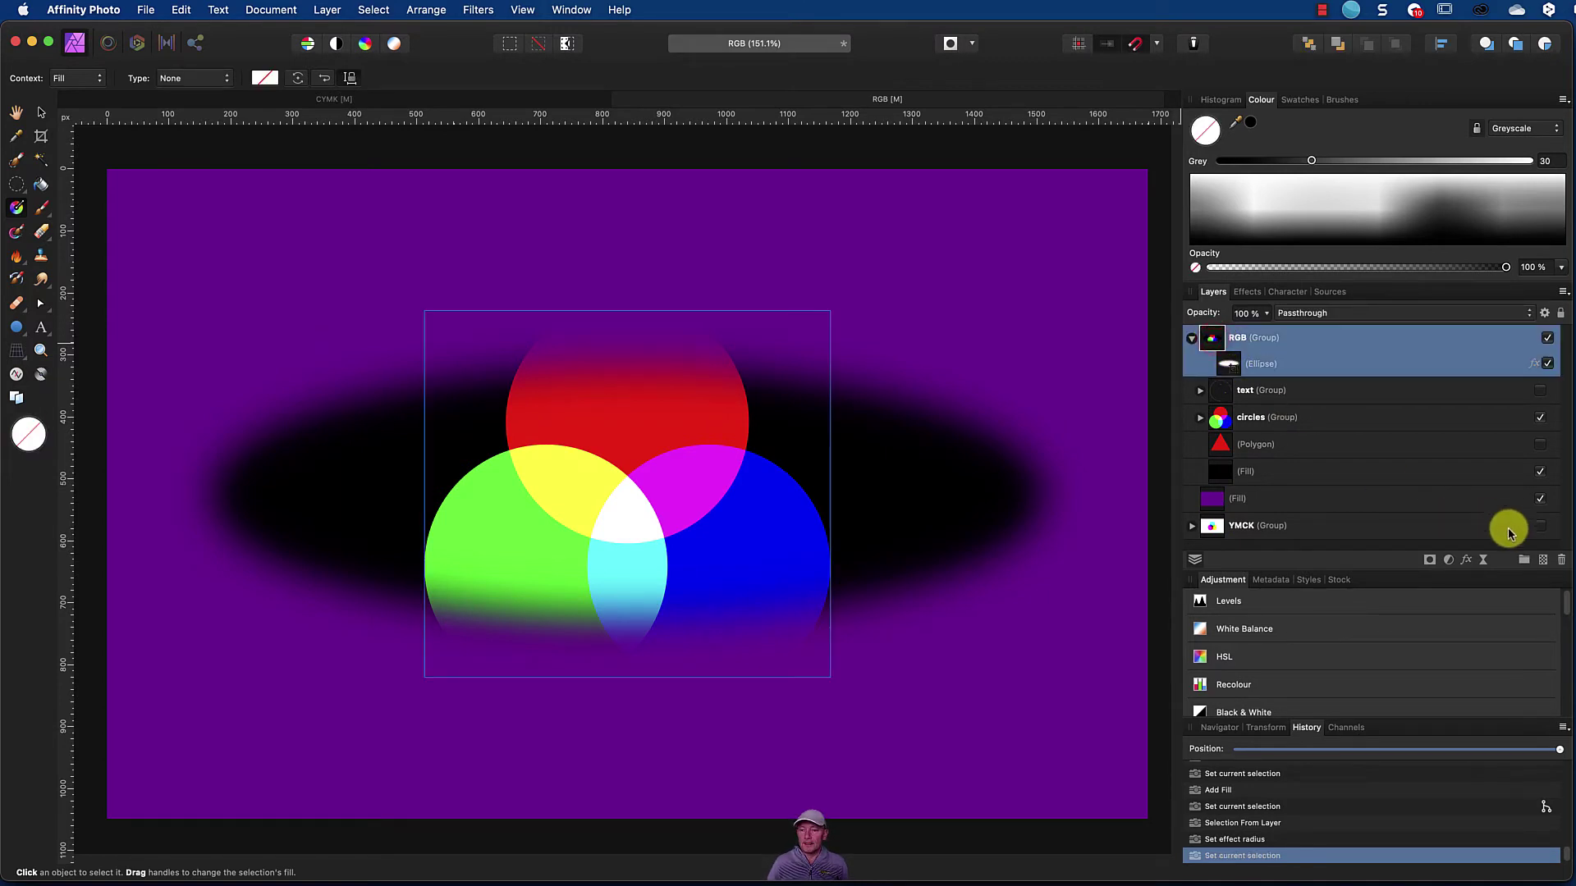
{"action": "left_click", "coordinate": [1543, 561]}
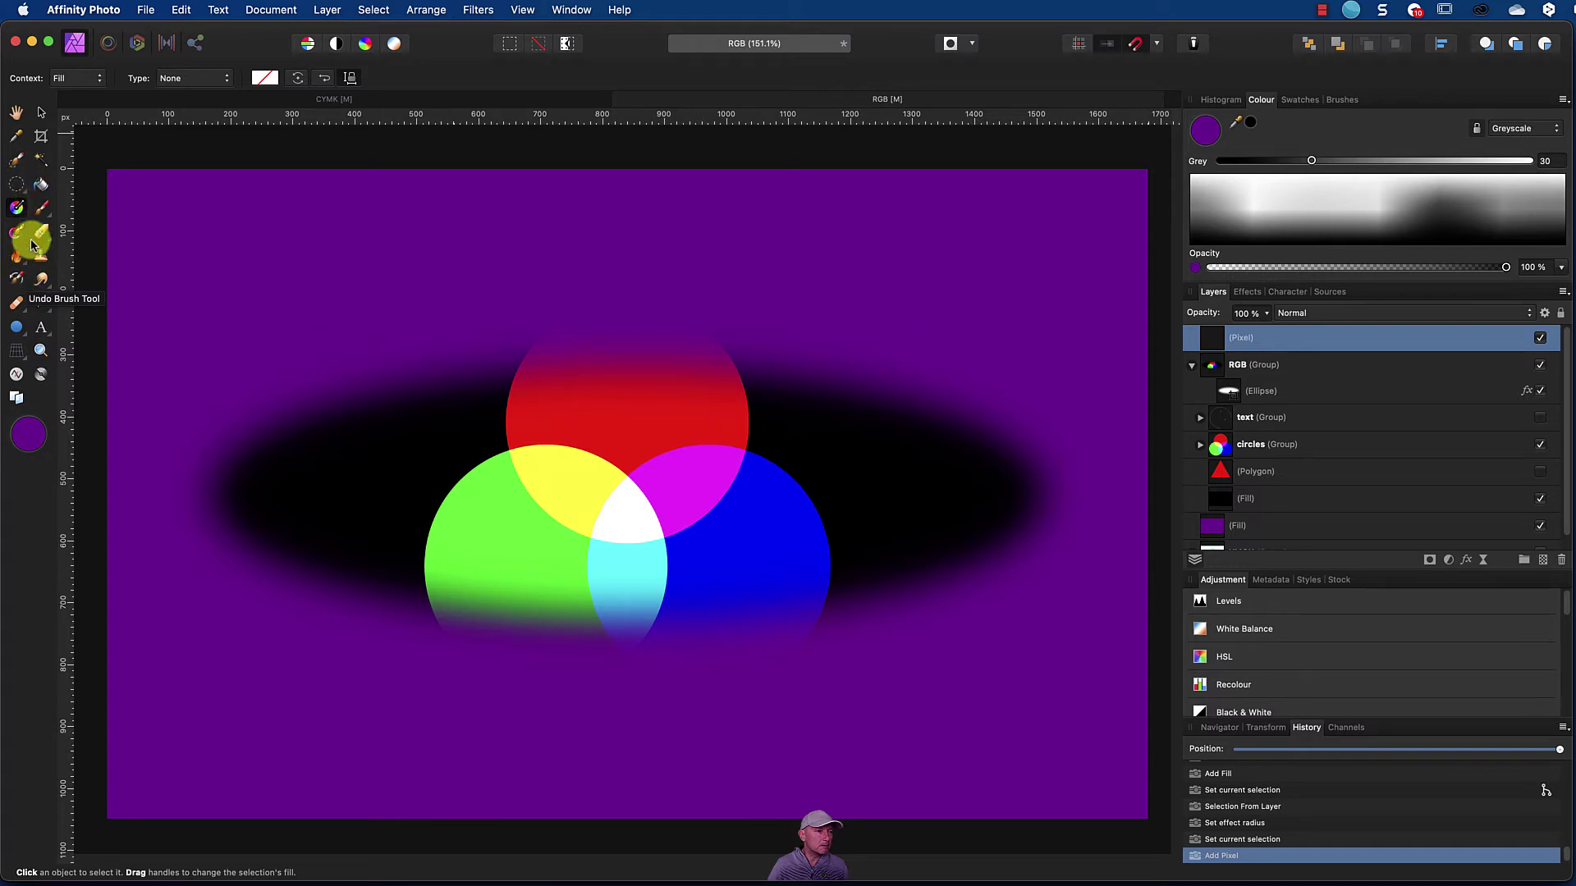
{"action": "left_click", "coordinate": [38, 209]}
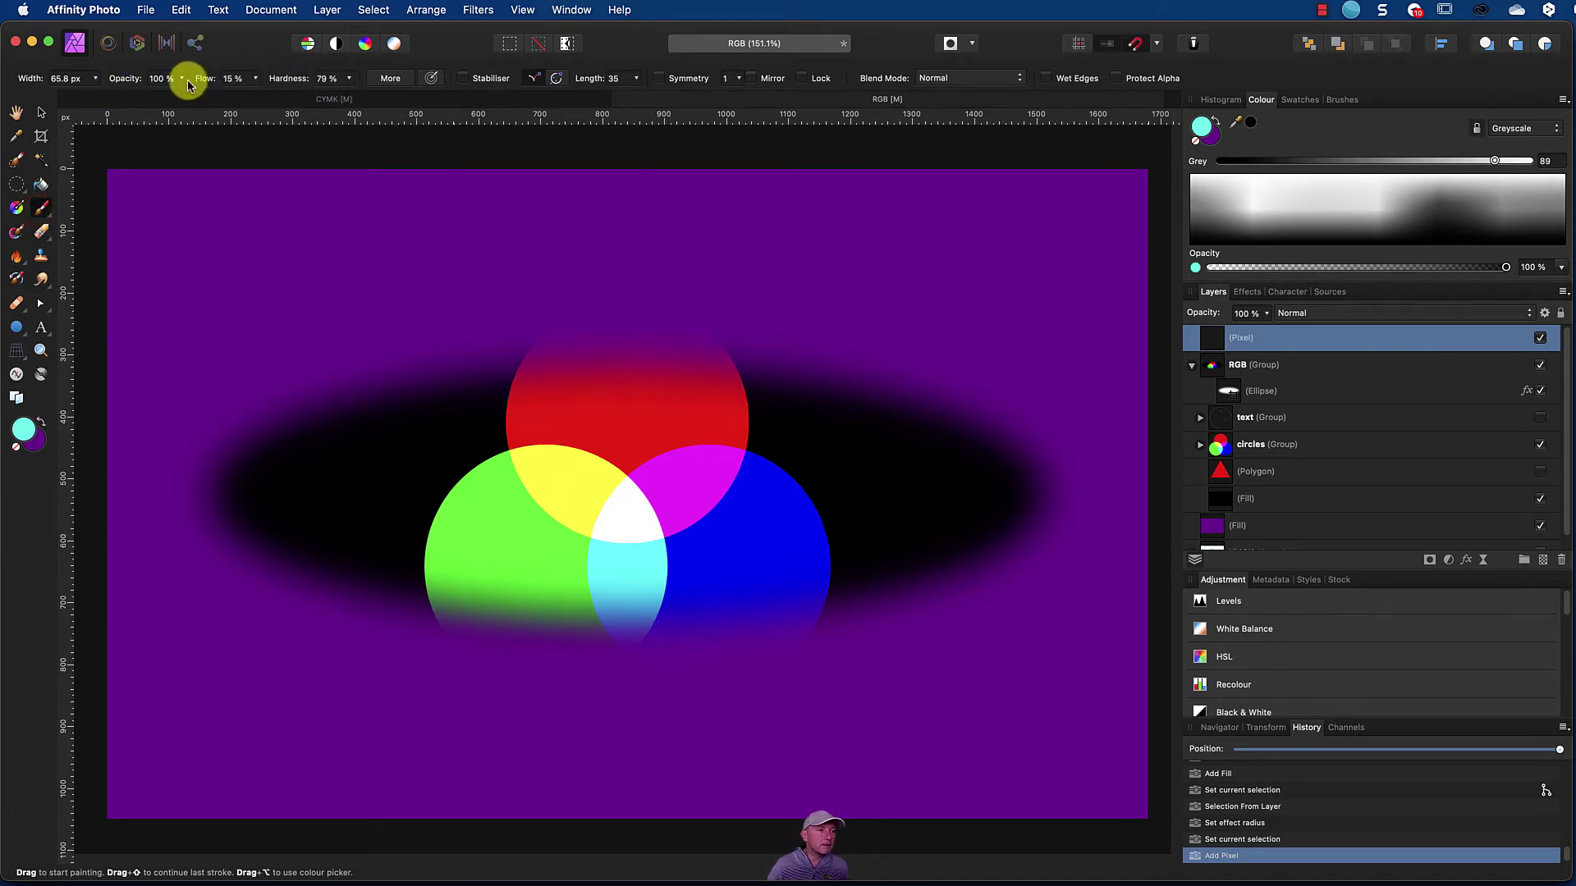
{"action": "mouse_move", "coordinate": [200, 81]}
{"action": "left_mouse_down"}
{"action": "mouse_move", "coordinate": [339, 82]}
{"action": "mouse_move", "coordinate": [165, 77]}
{"action": "mouse_move", "coordinate": [172, 97]}
{"action": "left_mouse_up"}
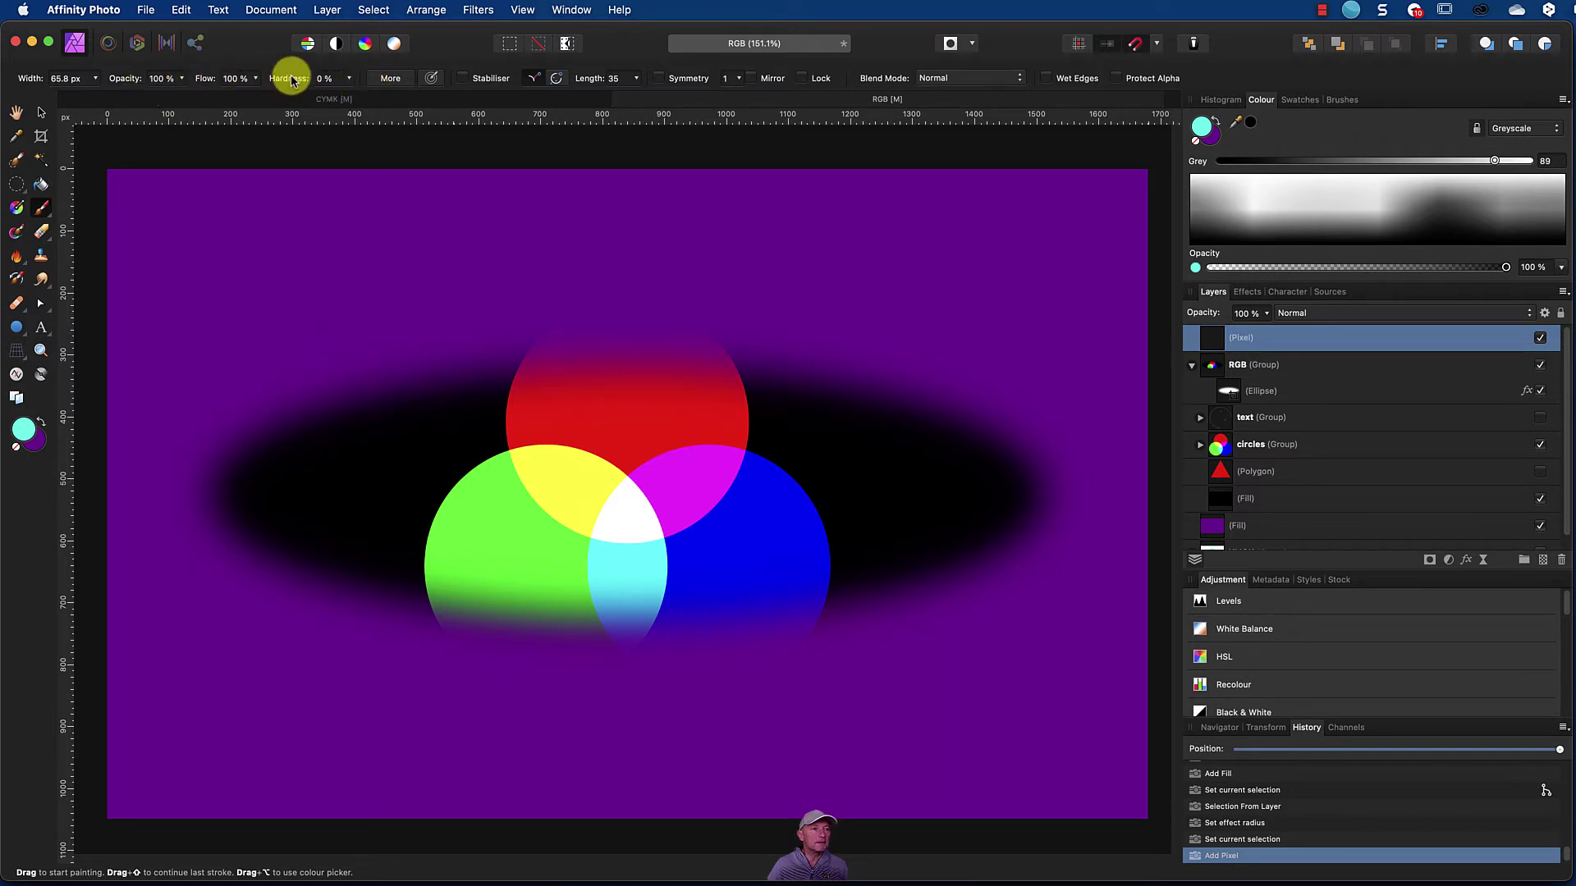
Step: Paint cyan strokes across the circles and inside the ellipse on the new pixel layer
{"action": "mouse_move", "coordinate": [26, 428]}
{"action": "left_mouse_down"}
{"action": "mouse_move", "coordinate": [422, 470]}
{"action": "mouse_move", "coordinate": [806, 338]}
{"action": "mouse_move", "coordinate": [760, 365]}
{"action": "mouse_move", "coordinate": [603, 611]}
{"action": "left_mouse_up"}
{"action": "left_click_drag", "start_coordinate": [784, 384], "coordinate": [690, 609]}
{"action": "left_click_drag", "start_coordinate": [841, 387], "coordinate": [725, 609]}
{"action": "left_click_drag", "start_coordinate": [980, 429], "coordinate": [725, 609]}
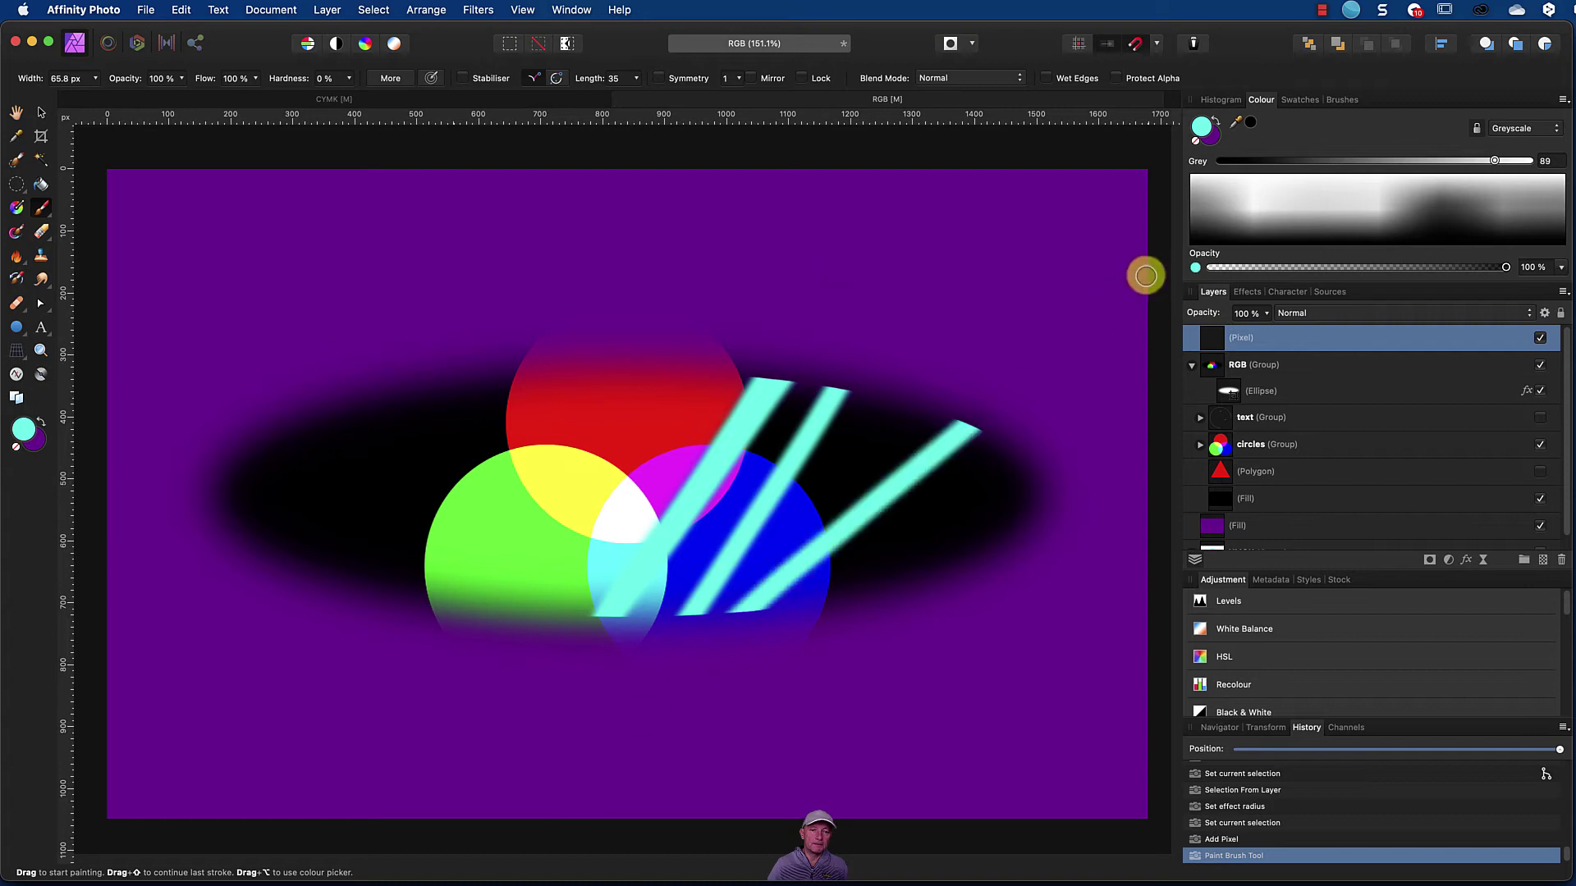
{"action": "left_click_drag", "start_coordinate": [783, 387], "coordinate": [874, 593]}
{"action": "left_click_drag", "start_coordinate": [1036, 485], "coordinate": [1005, 542]}
{"action": "mouse_move", "coordinate": [721, 341]}
{"action": "left_mouse_down"}
{"action": "mouse_move", "coordinate": [369, 362]}
{"action": "mouse_move", "coordinate": [492, 633]}
{"action": "mouse_move", "coordinate": [235, 605]}
{"action": "mouse_move", "coordinate": [786, 270]}
{"action": "left_mouse_up"}
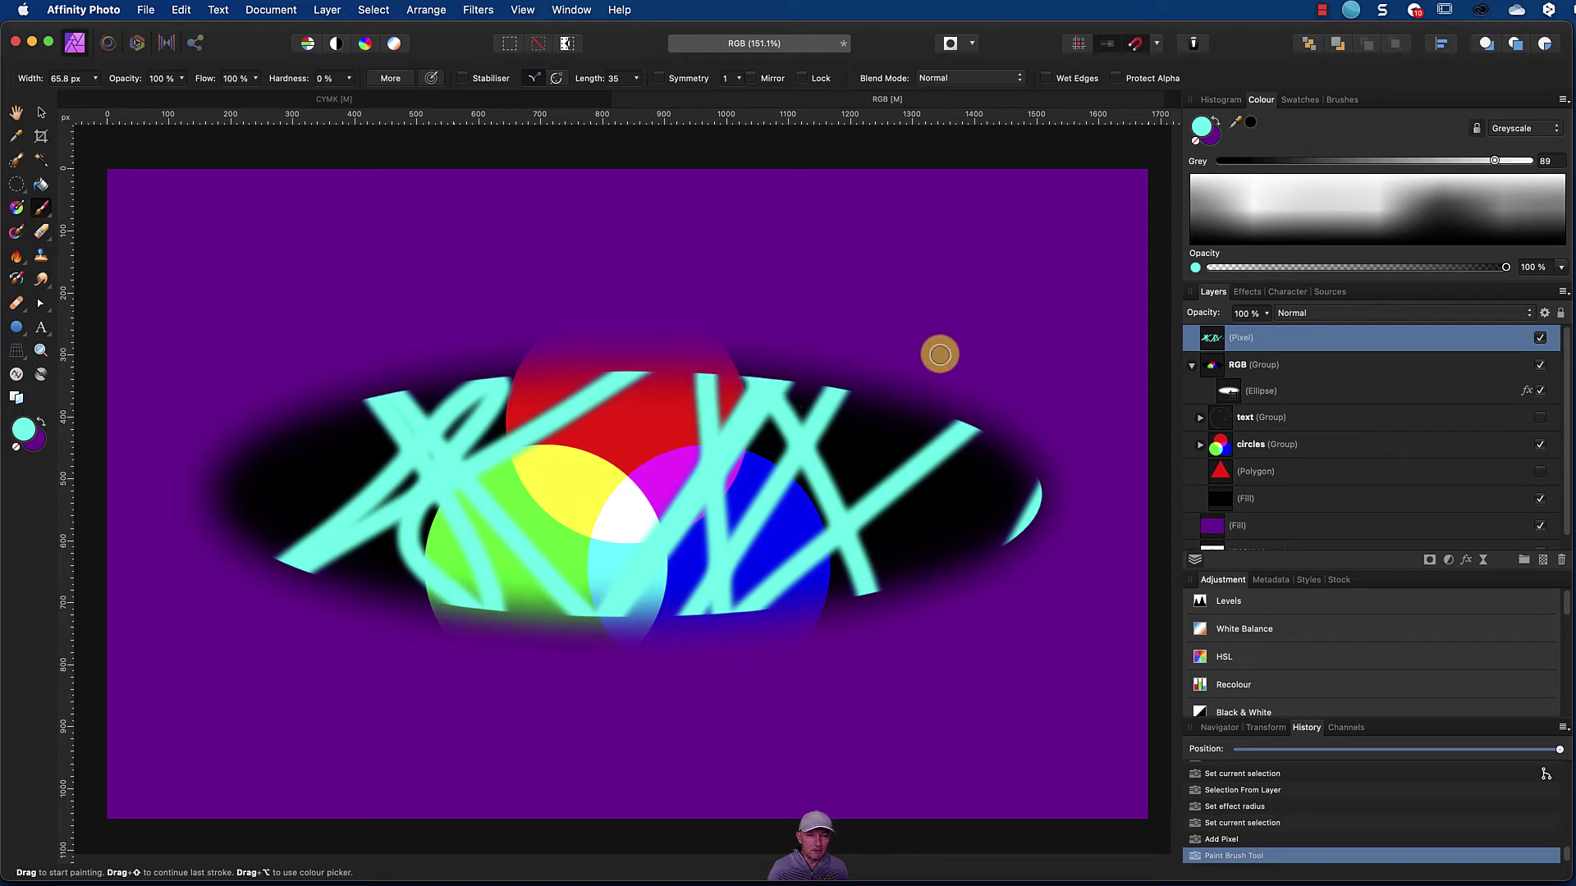
{"action": "mouse_move", "coordinate": [938, 361]}
{"action": "left_mouse_down"}
{"action": "mouse_move", "coordinate": [893, 418]}
{"action": "mouse_move", "coordinate": [886, 368]}
{"action": "mouse_move", "coordinate": [884, 386]}
{"action": "mouse_move", "coordinate": [930, 445]}
{"action": "mouse_move", "coordinate": [938, 398]}
{"action": "left_mouse_up"}
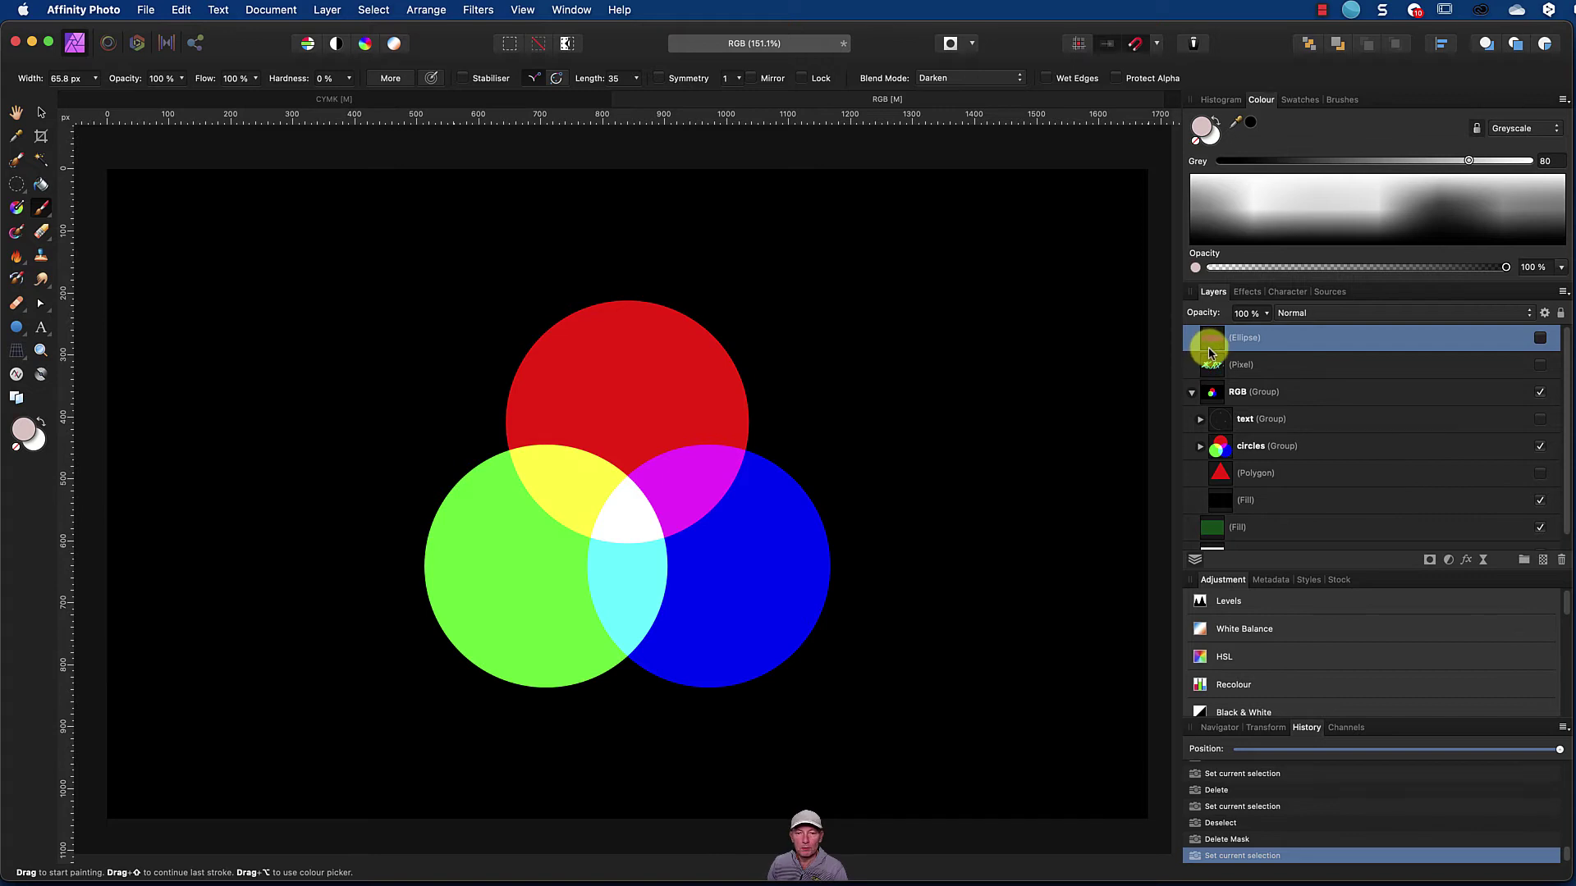
{"action": "left_click", "coordinate": [1244, 294]}
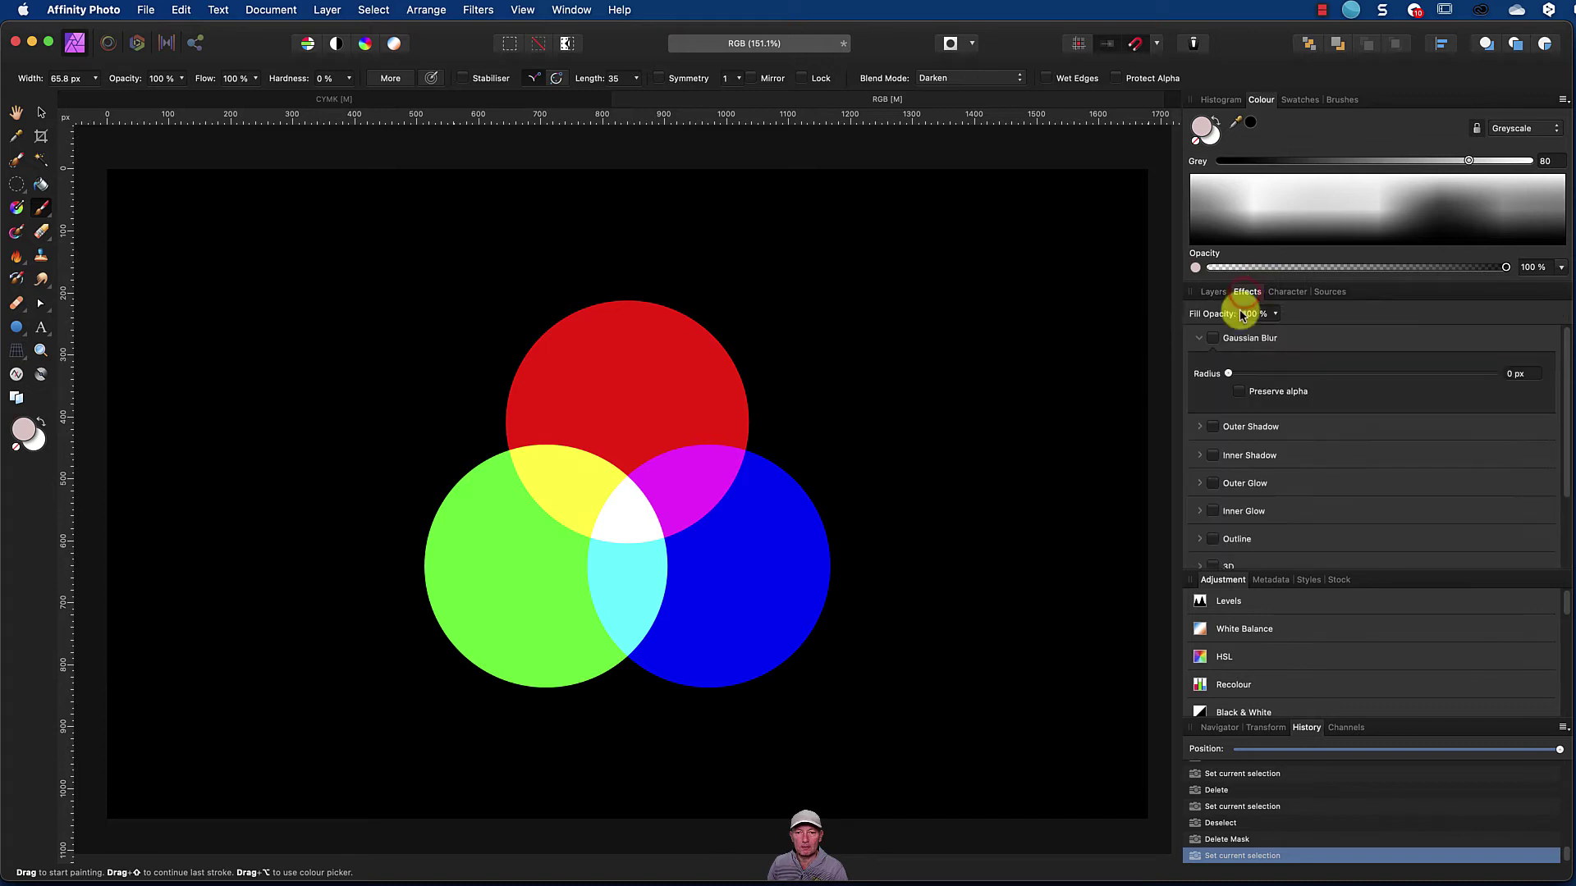
{"action": "left_click", "coordinate": [1213, 293]}
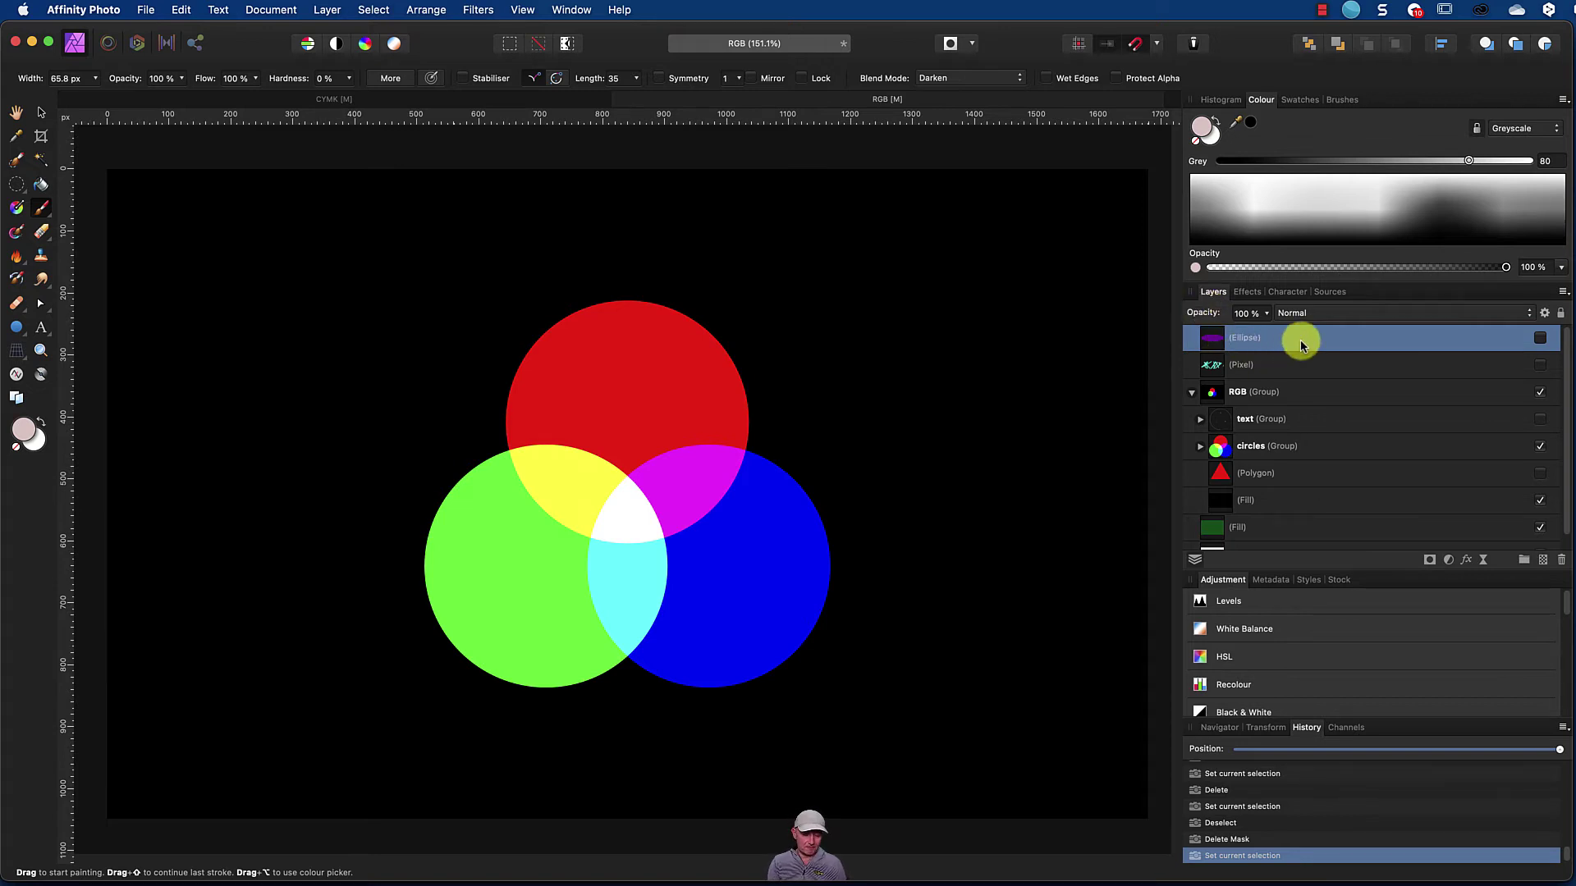
Step: Duplicate the ellipse layer, make the copy visible and move it below the Pixel layer
{"action": "key", "text": "super+j"}
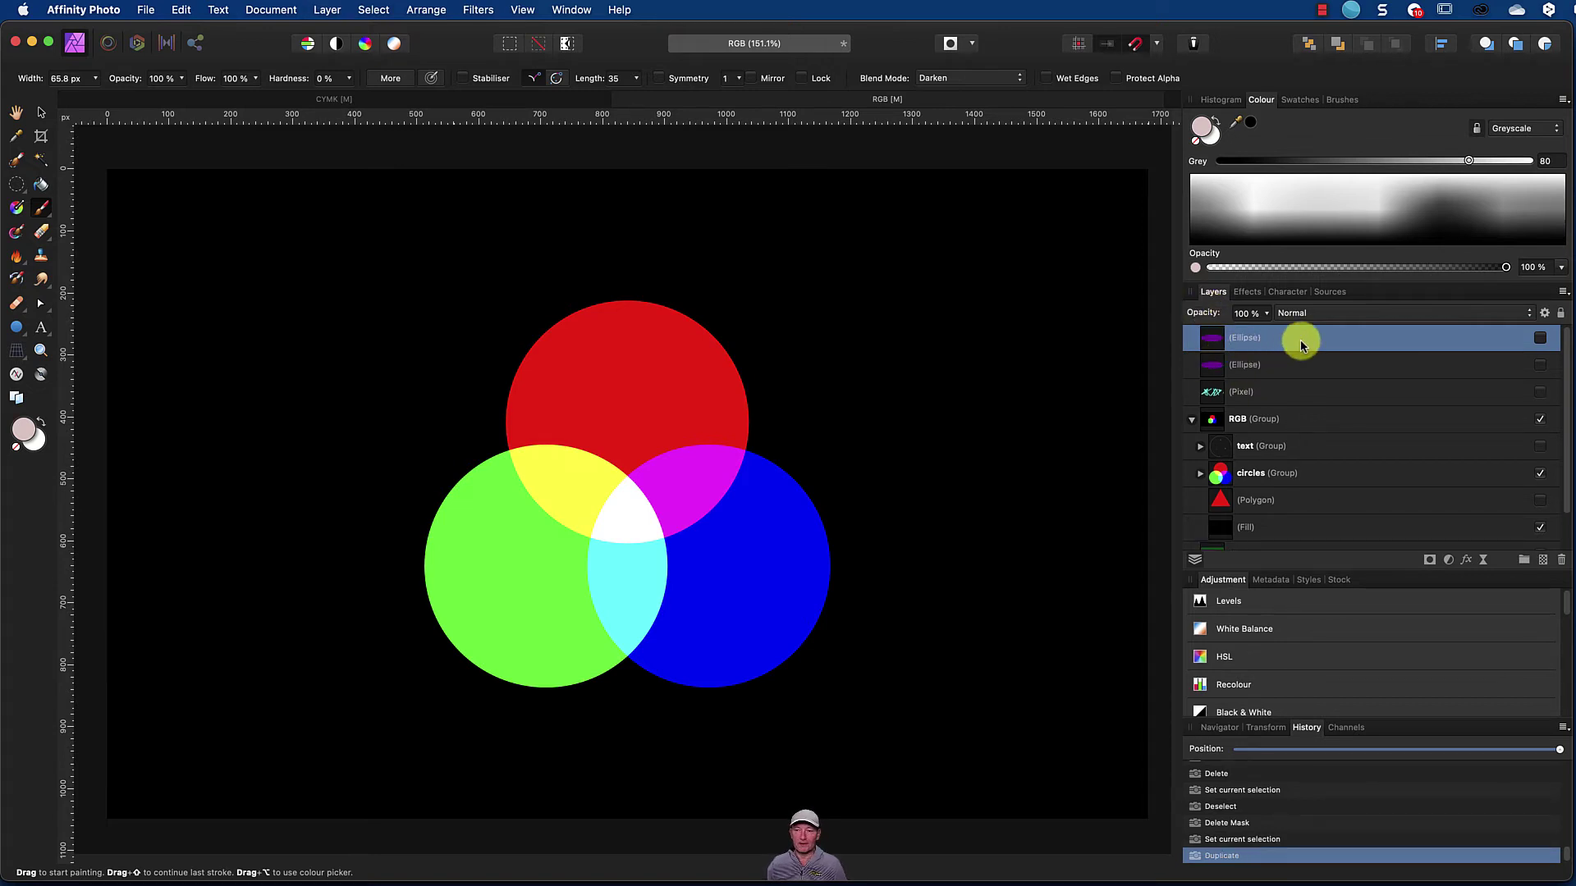
{"action": "left_click", "coordinate": [1391, 360]}
{"action": "left_click", "coordinate": [1541, 365]}
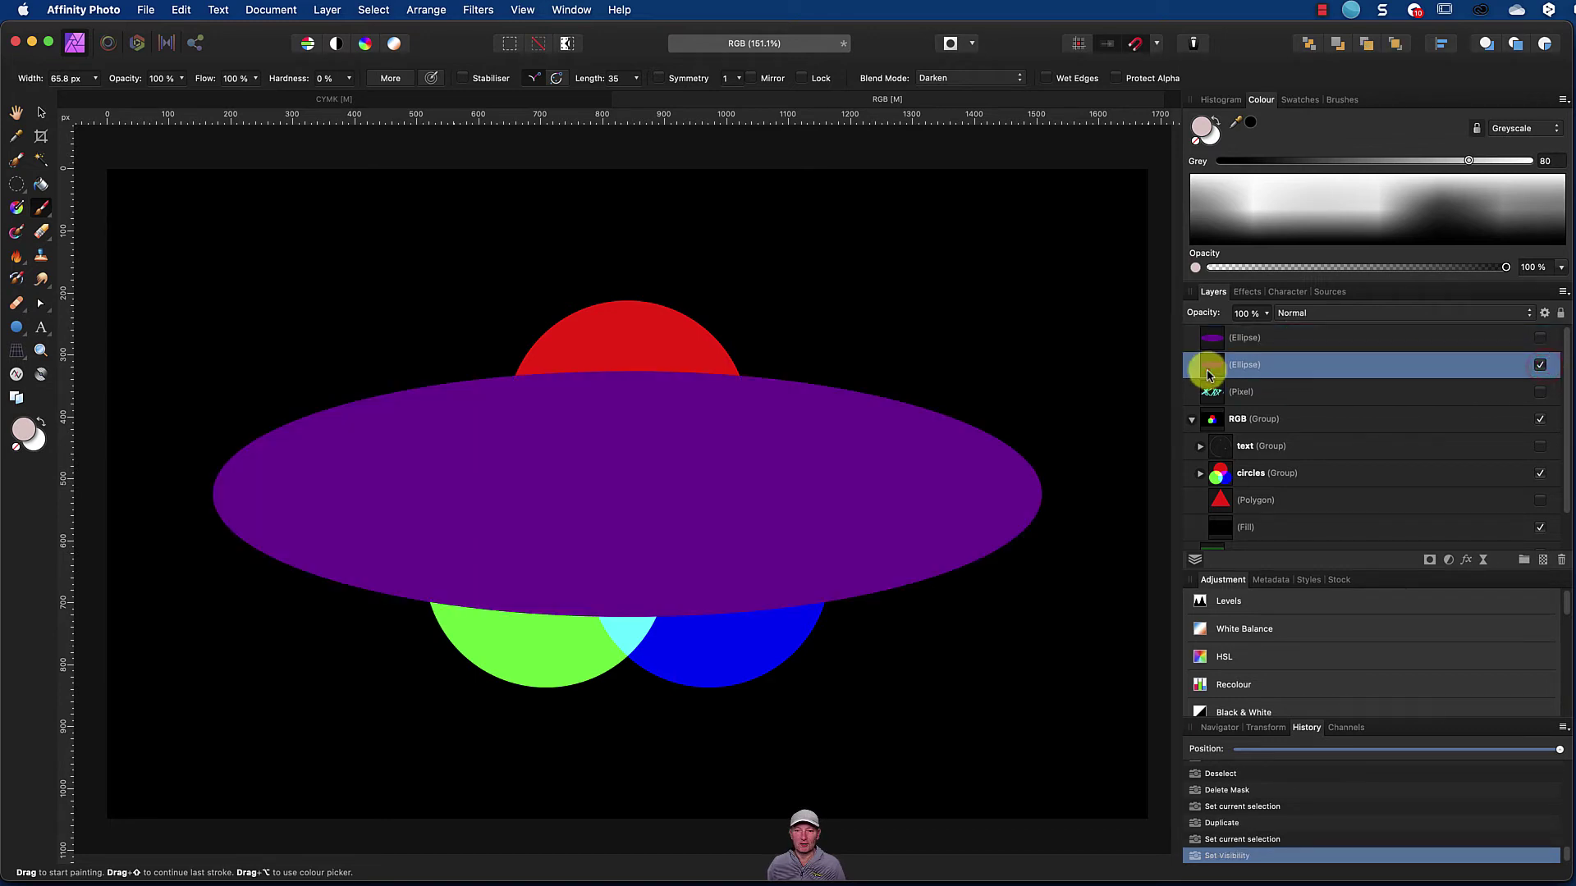
{"action": "left_click_drag", "start_coordinate": [1206, 366], "coordinate": [1216, 410]}
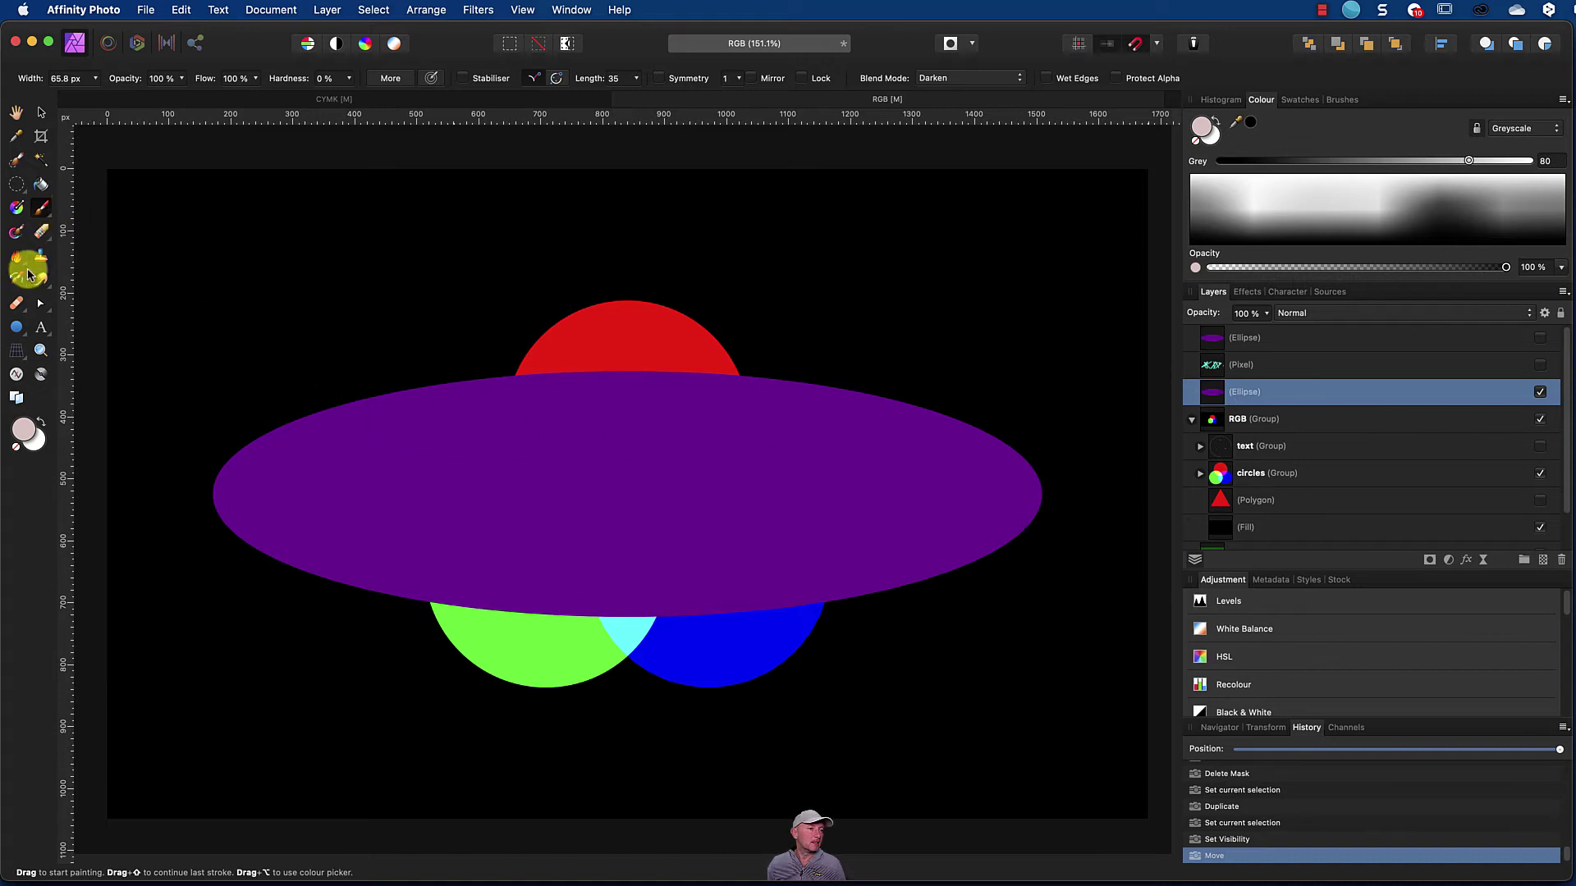
Step: Set the duplicated ellipse's fill colour to pure white (R, G, B 255)
{"action": "left_click", "coordinate": [16, 329]}
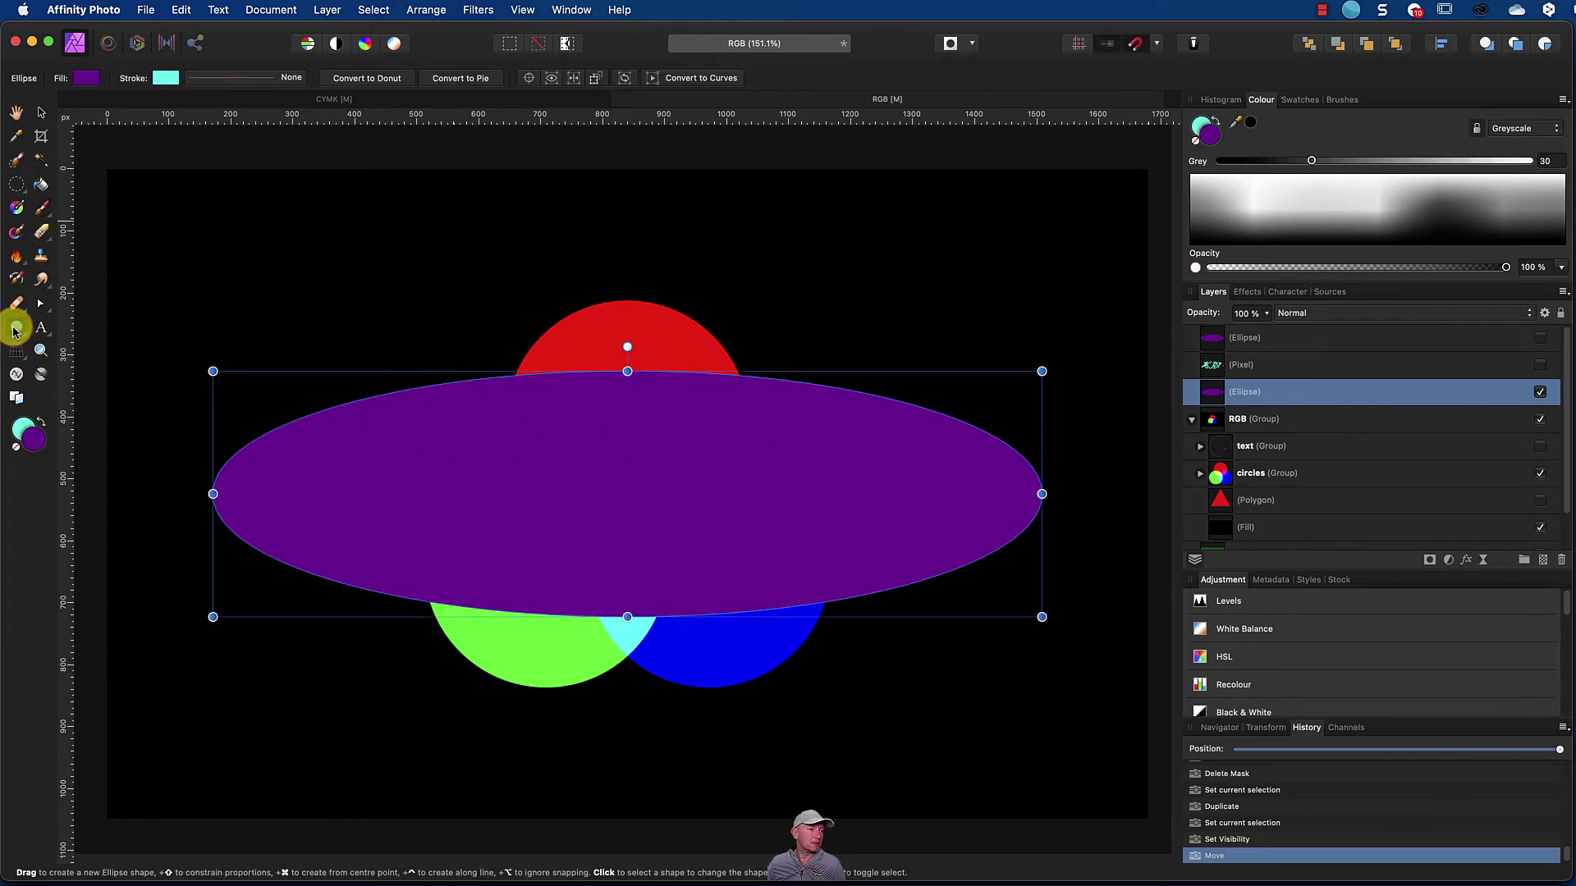
{"action": "left_click", "coordinate": [83, 82]}
{"action": "left_click", "coordinate": [125, 210]}
{"action": "left_click", "coordinate": [74, 189]}
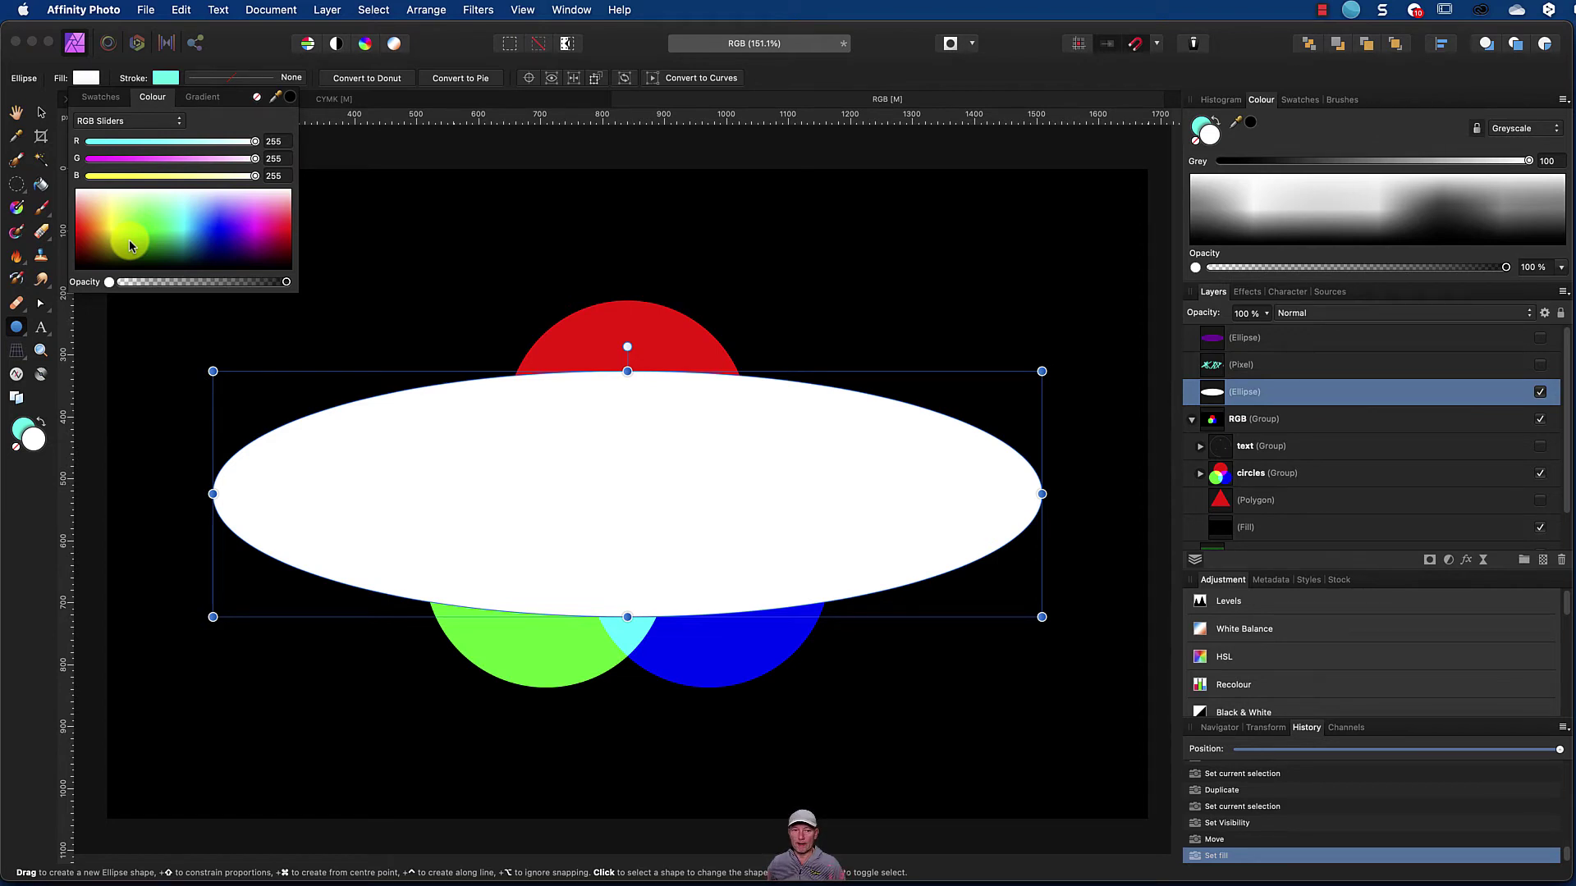
Step: Rasterise the white ellipse to a mask, then move the purple ellipse to the top and hide it
{"action": "right_click", "coordinate": [1213, 393]}
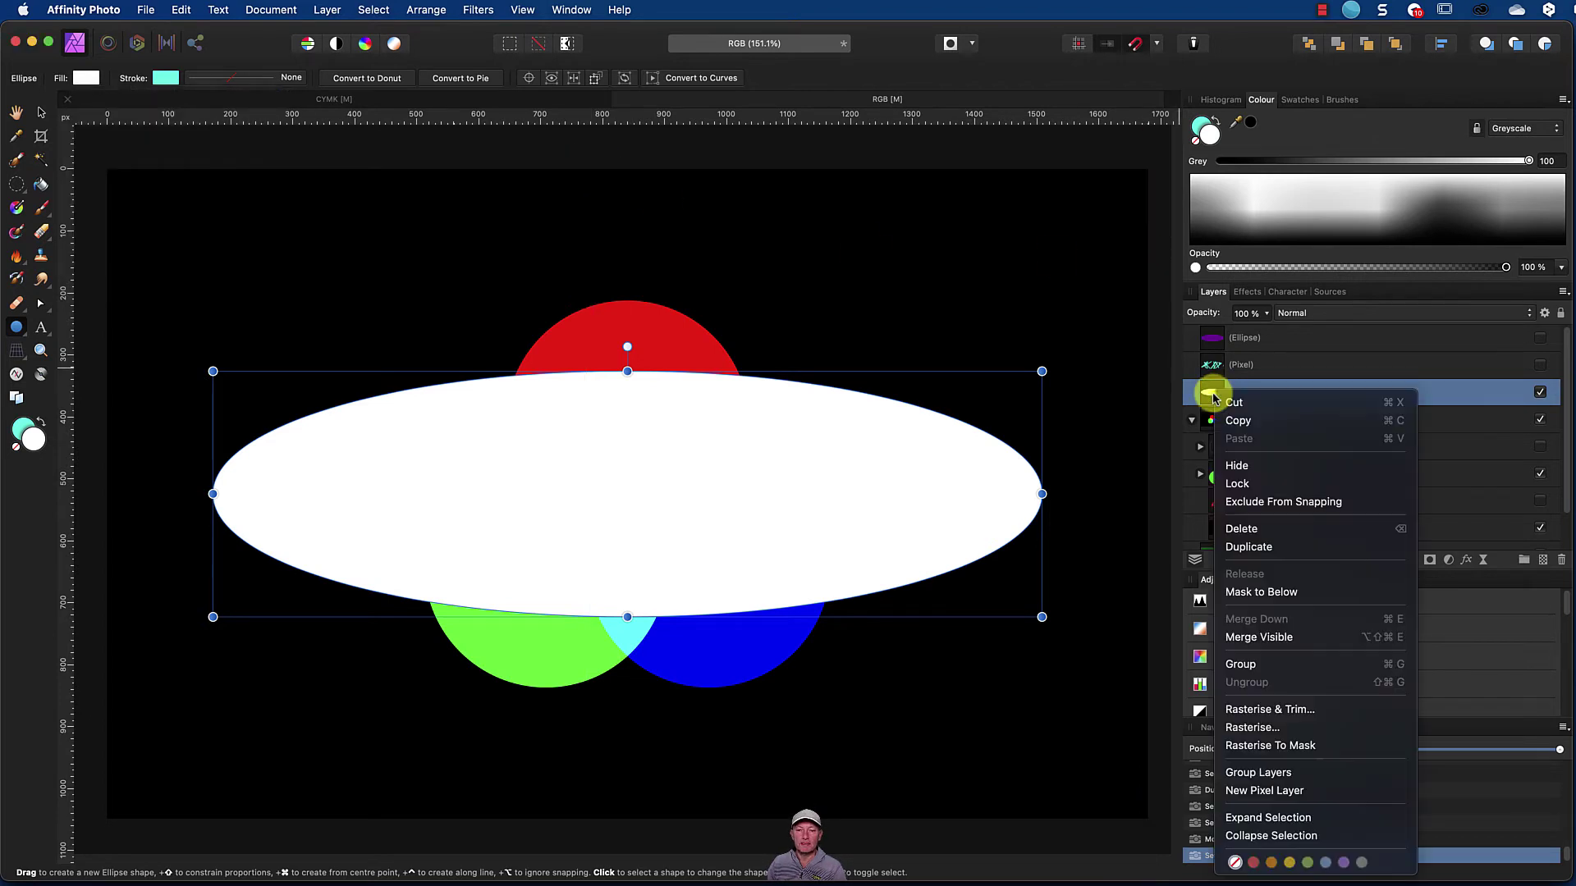
{"action": "left_click", "coordinate": [1351, 745]}
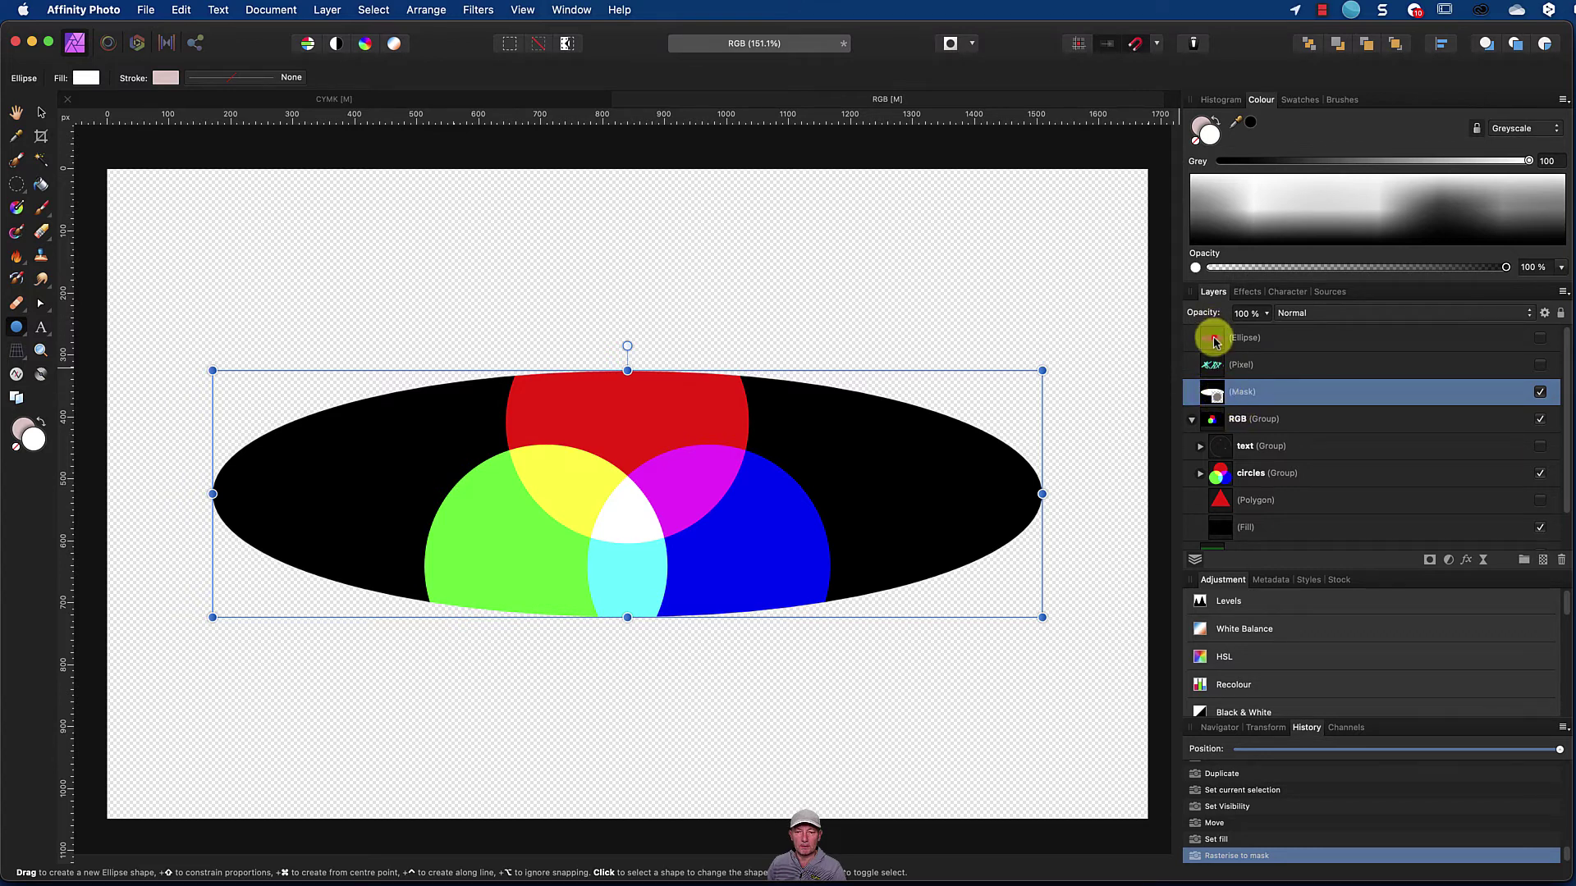
{"action": "left_click_drag", "start_coordinate": [1213, 335], "coordinate": [1223, 420]}
{"action": "left_click", "coordinate": [1540, 418]}
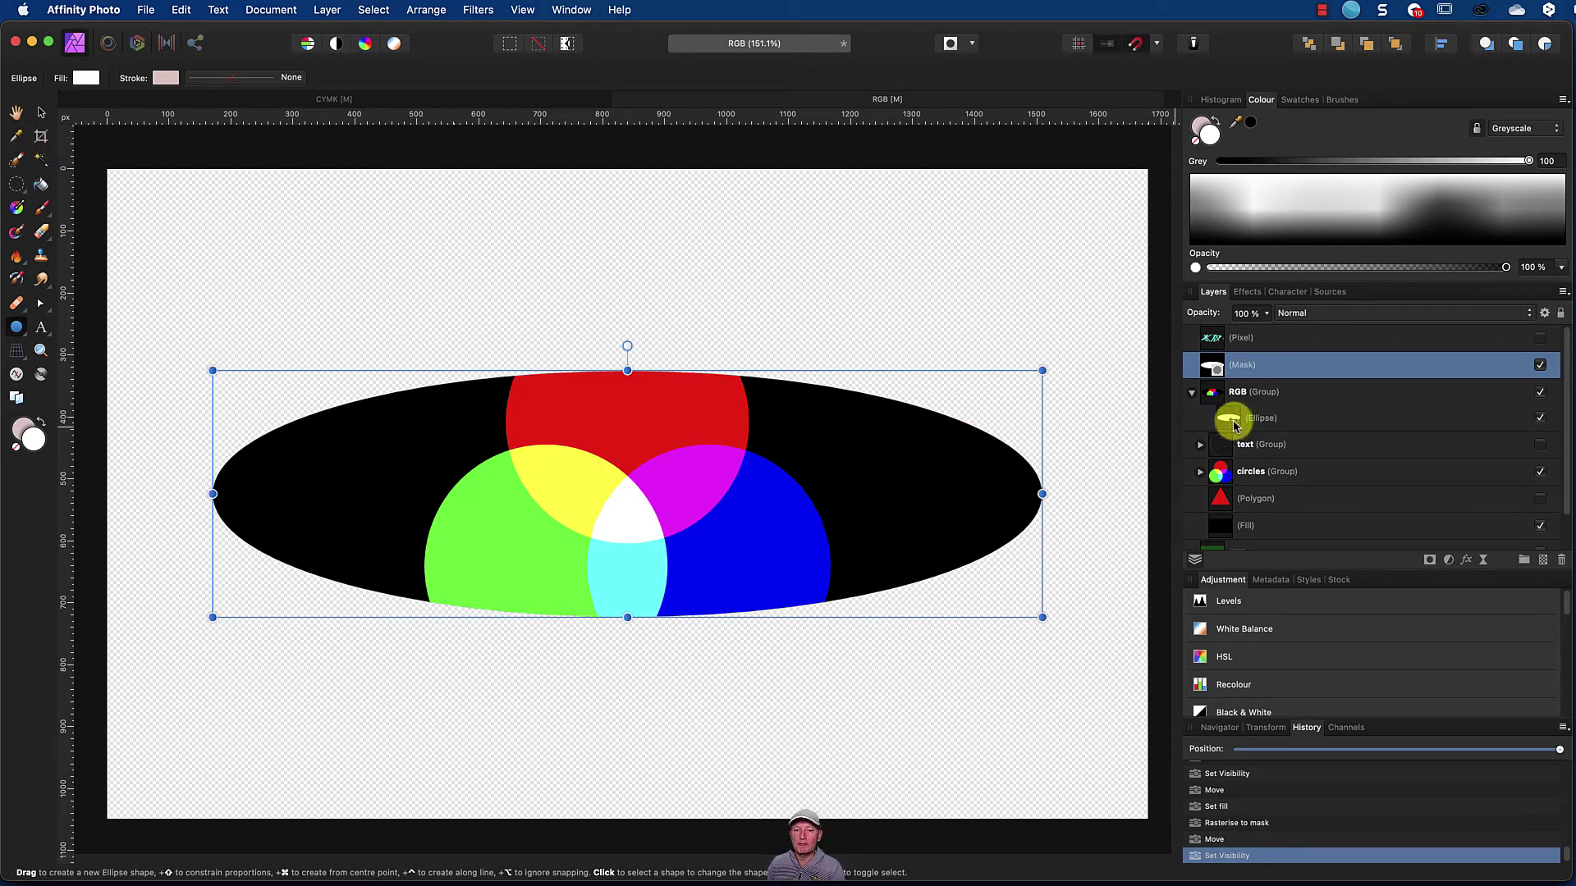
{"action": "left_click_drag", "start_coordinate": [1232, 425], "coordinate": [1232, 328]}
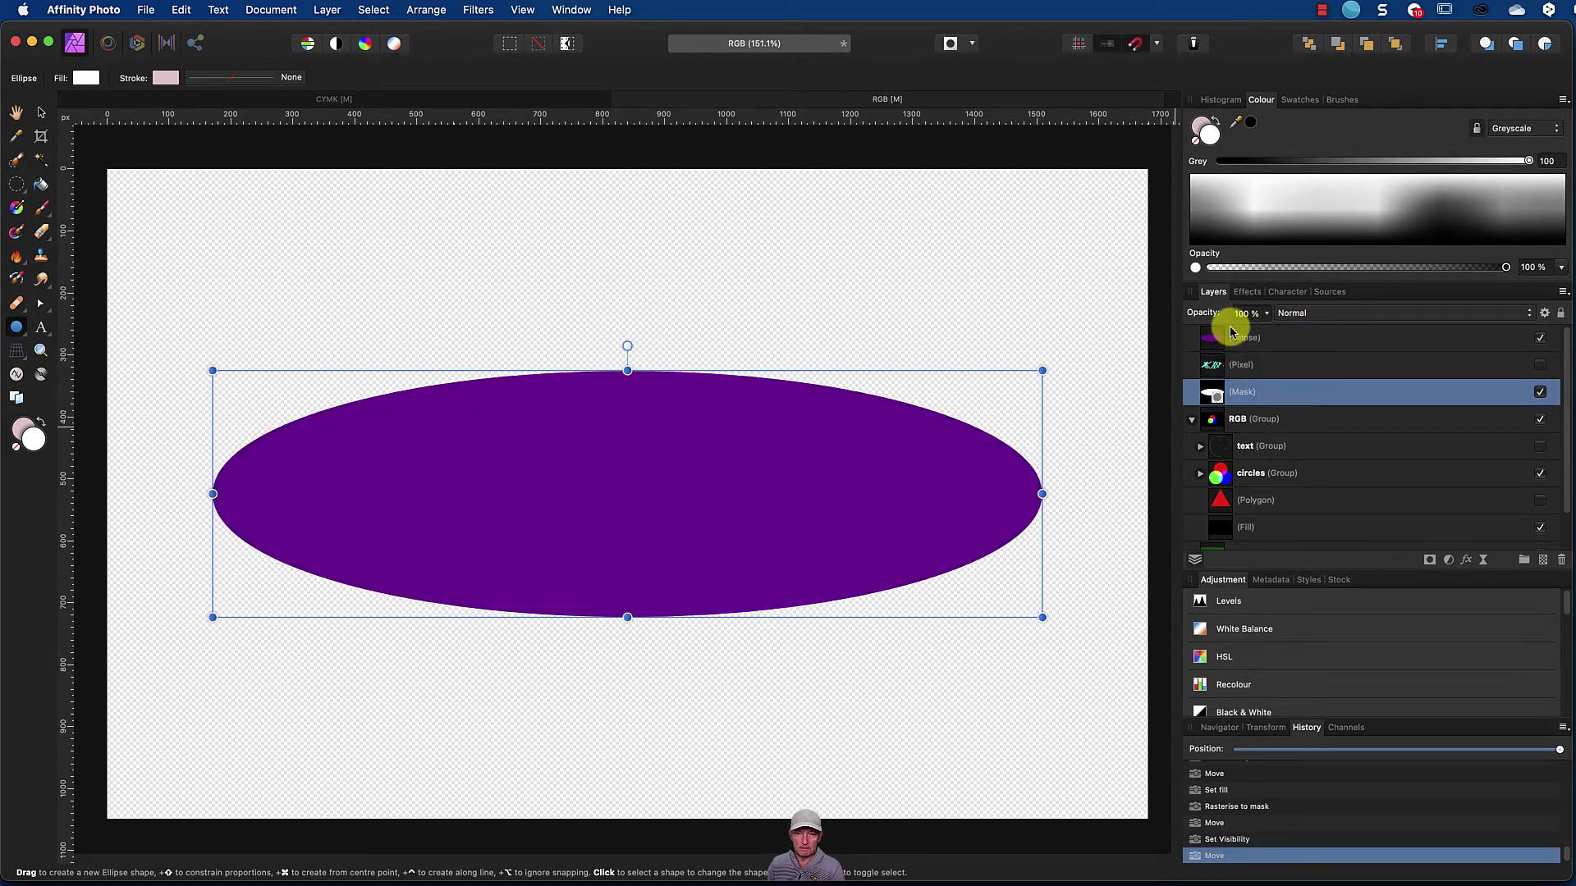
{"action": "left_click", "coordinate": [1208, 401]}
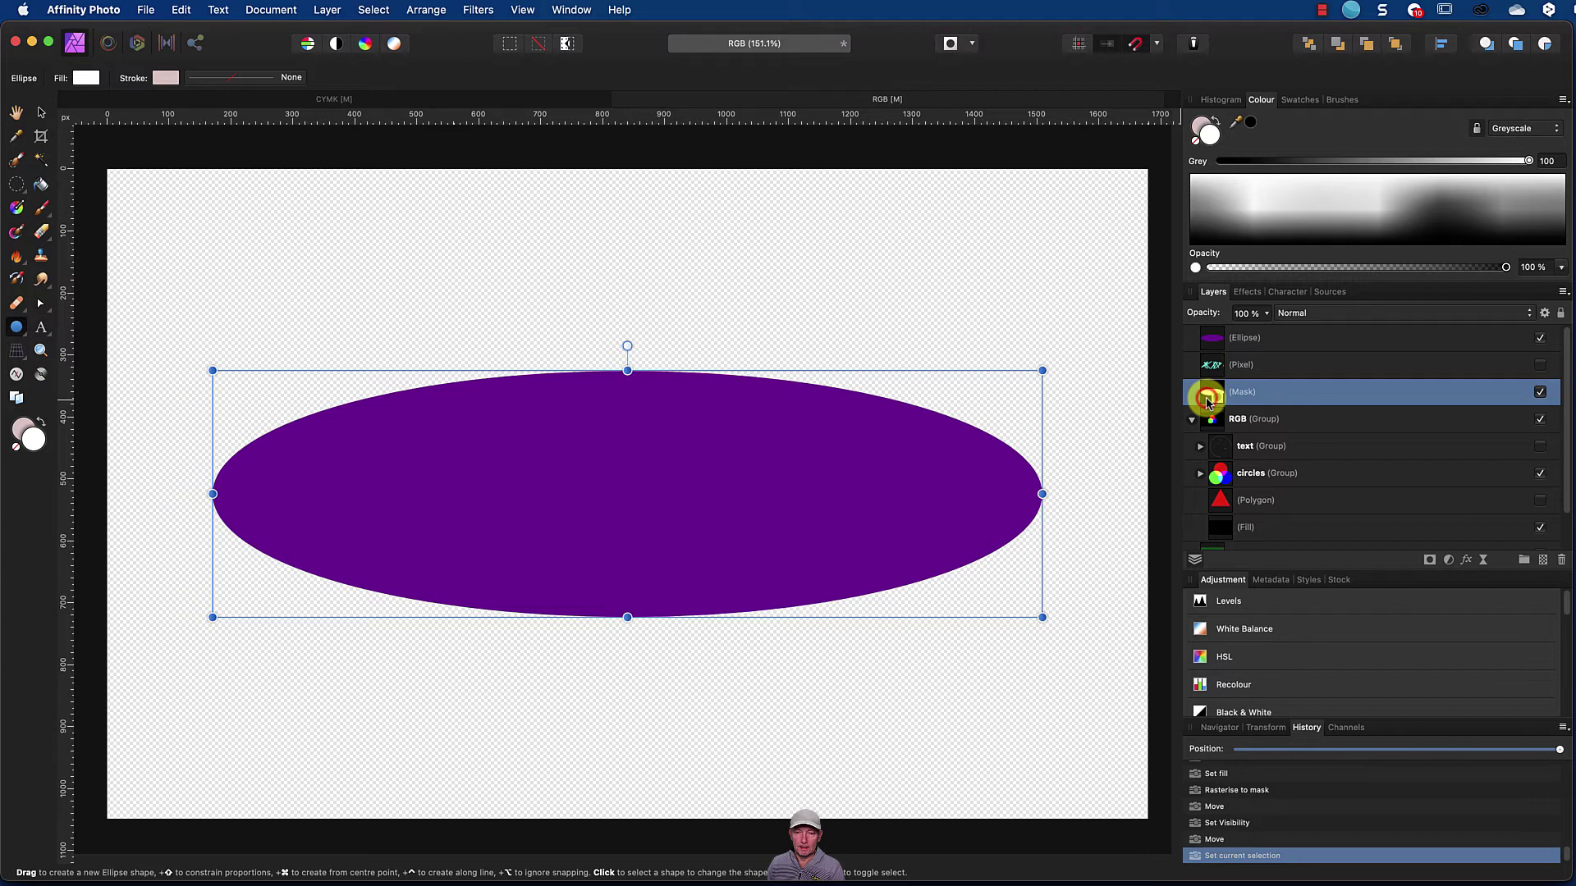
{"action": "left_click", "coordinate": [1540, 338]}
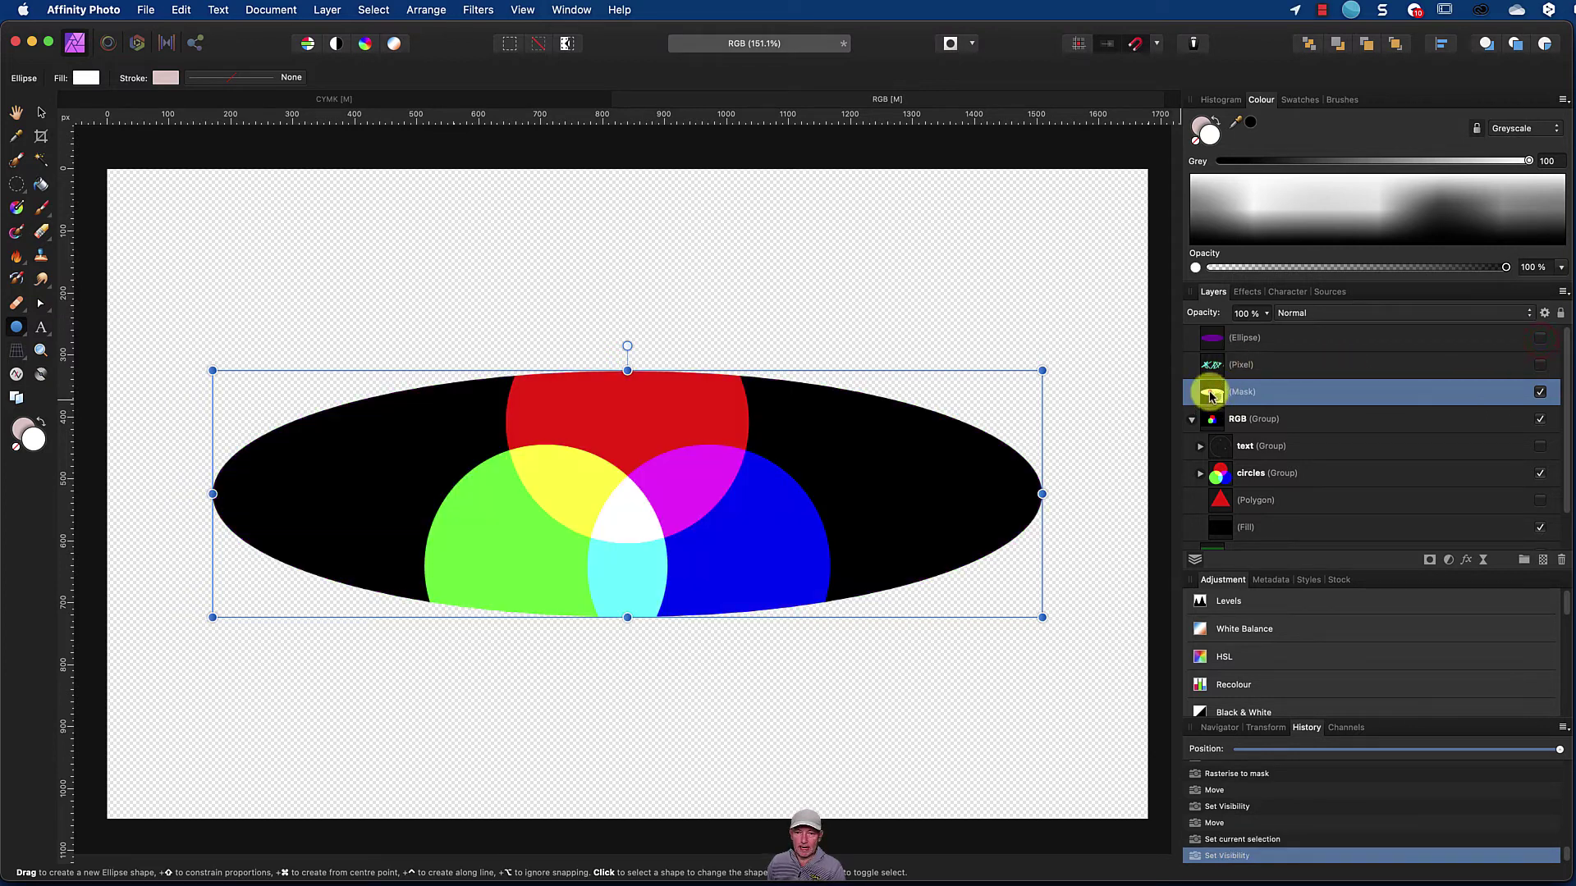
Step: Nest the ellipse mask inside the RGB group and select it there
{"action": "left_click_drag", "start_coordinate": [1214, 400], "coordinate": [1212, 427]}
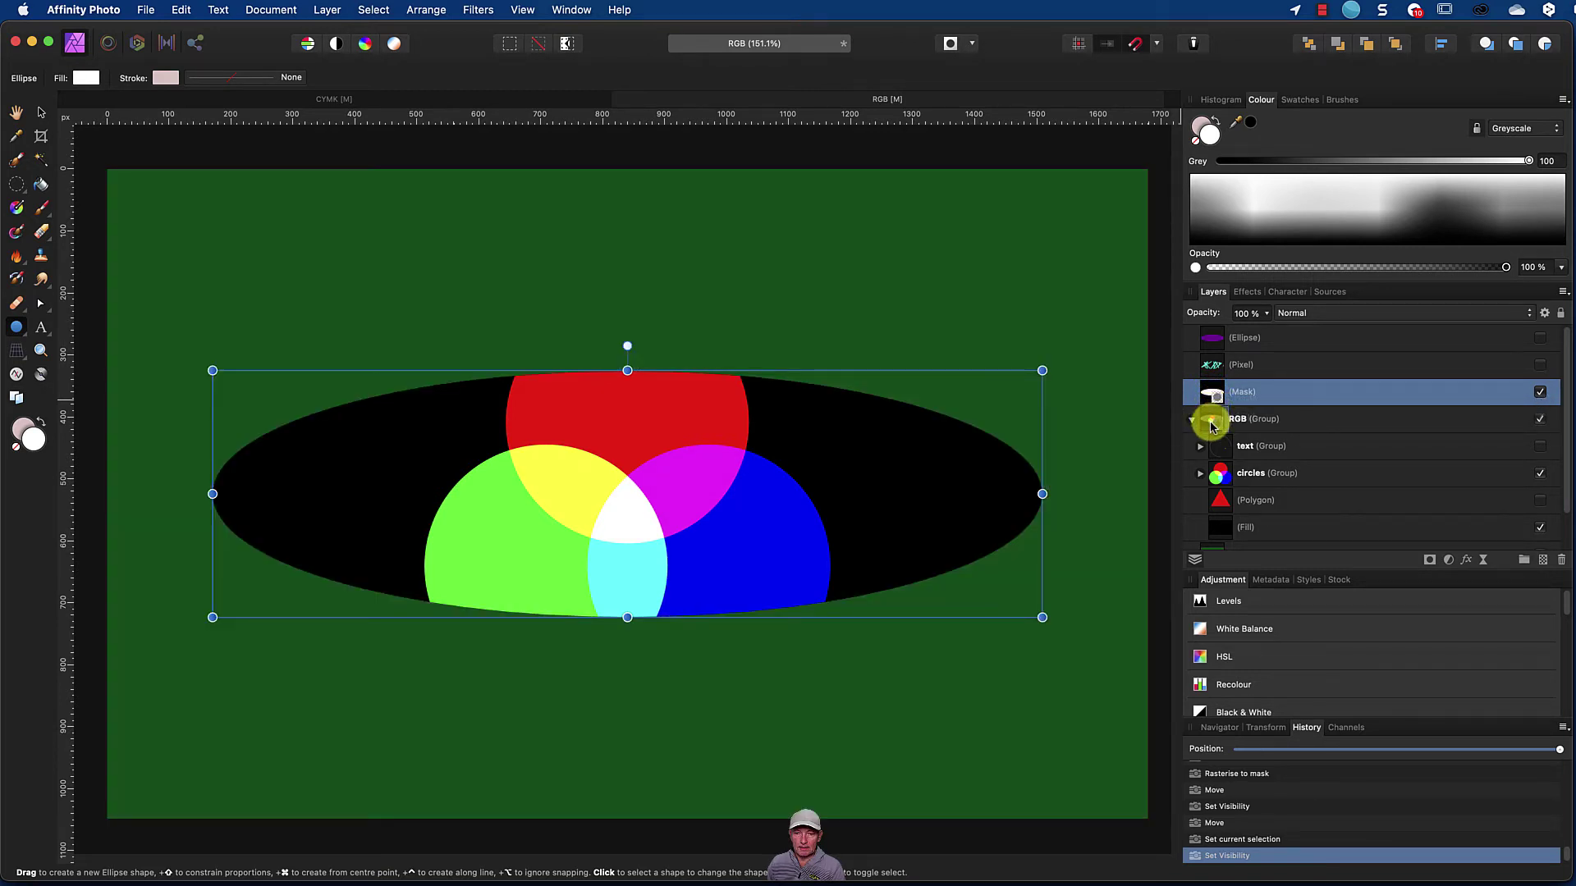
{"action": "left_click_drag", "start_coordinate": [1211, 427], "coordinate": [1212, 425]}
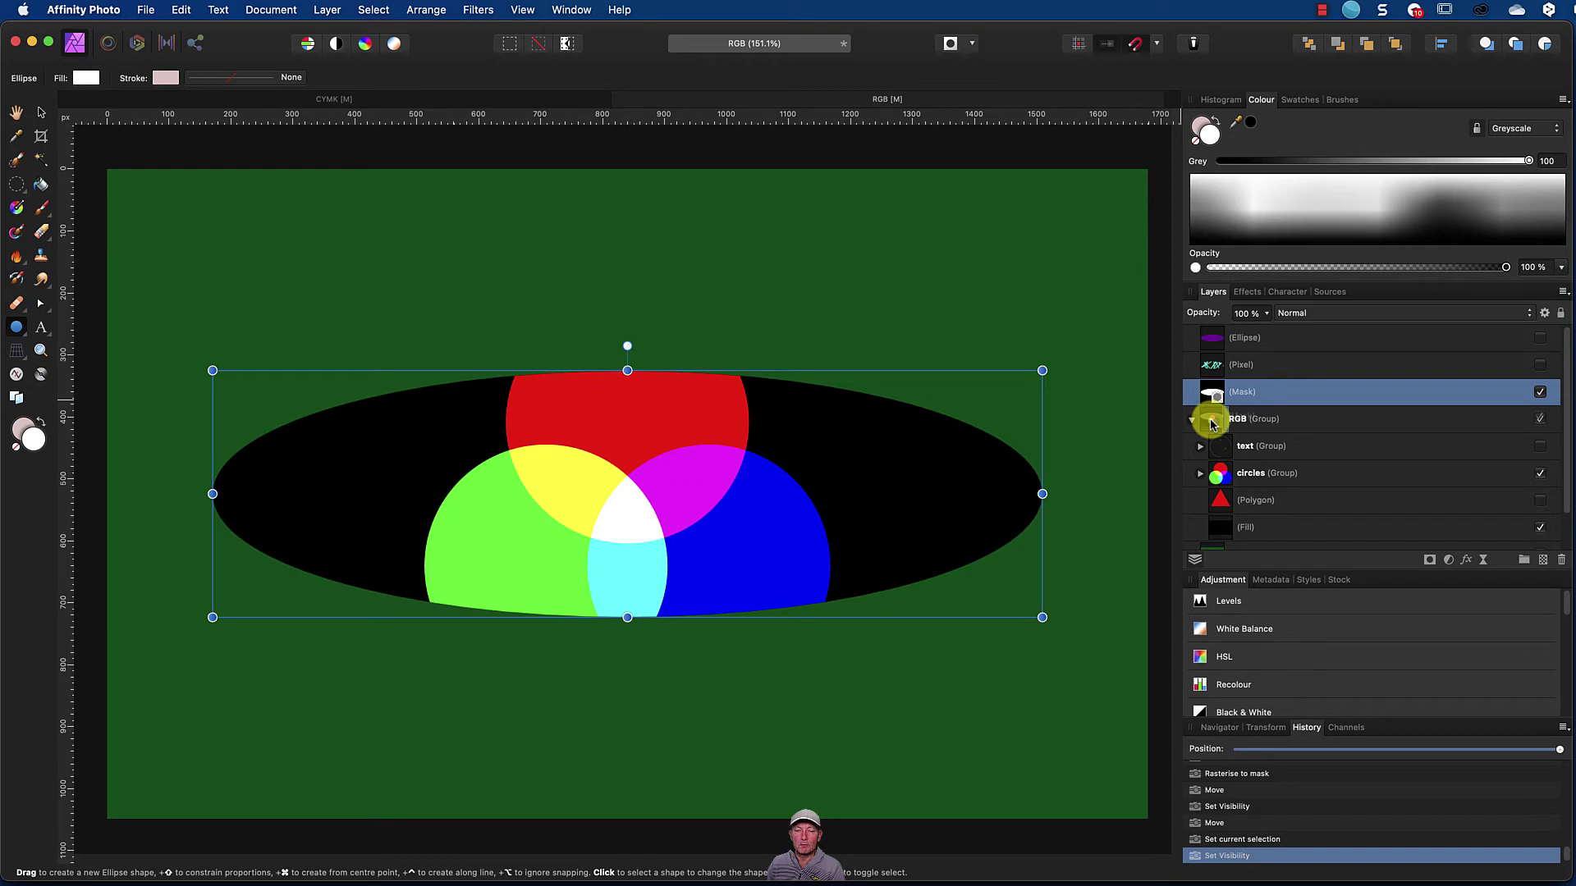
{"action": "left_click_drag", "start_coordinate": [1212, 424], "coordinate": [1212, 423]}
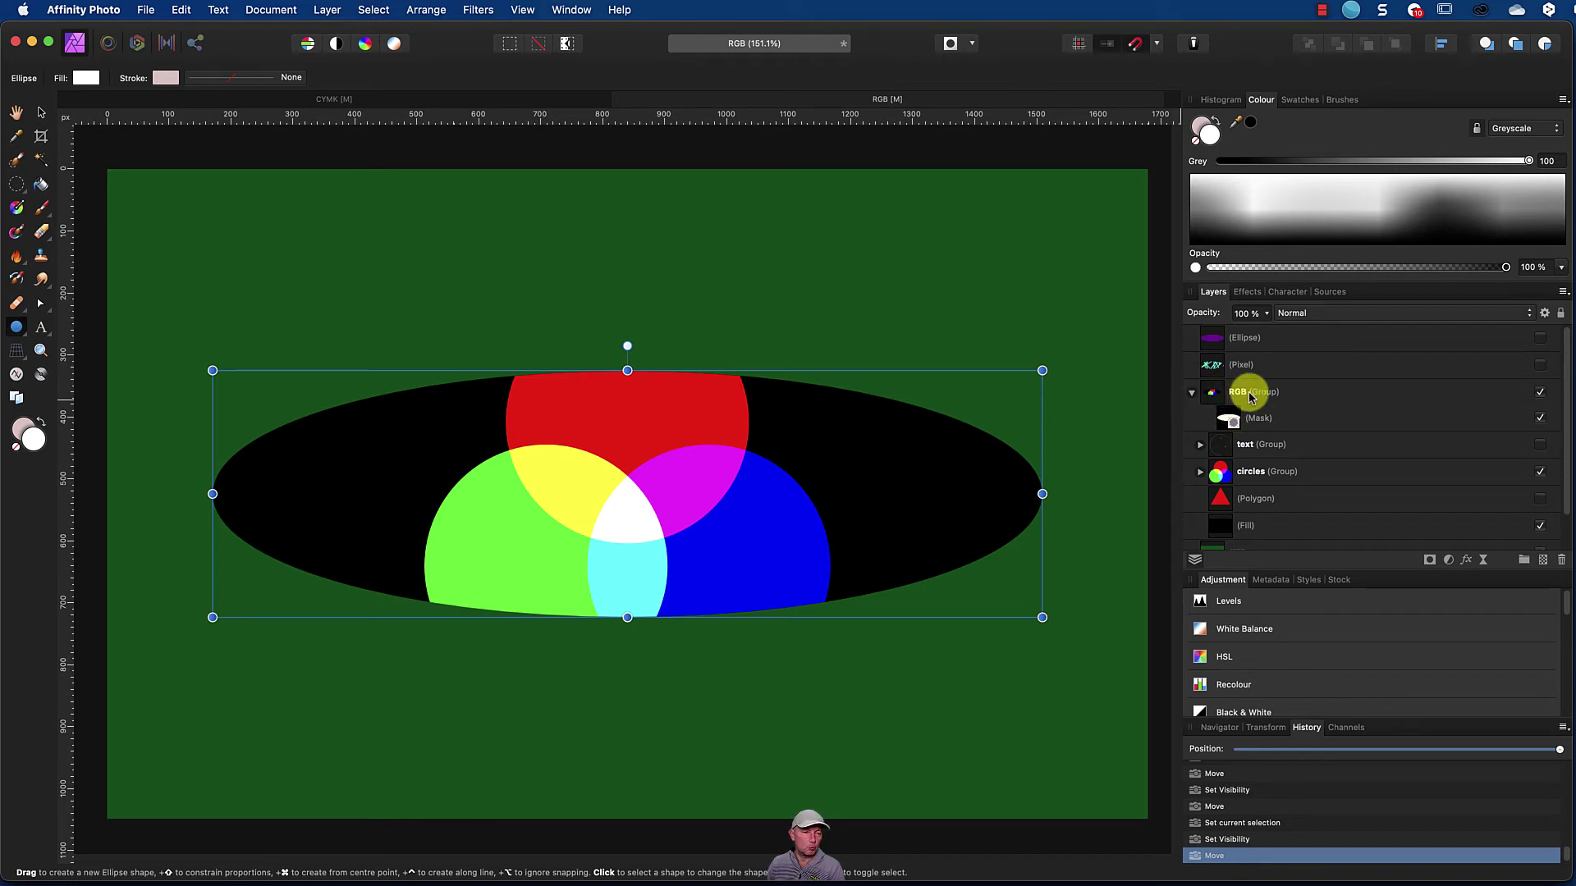
{"action": "left_click", "coordinate": [1223, 418]}
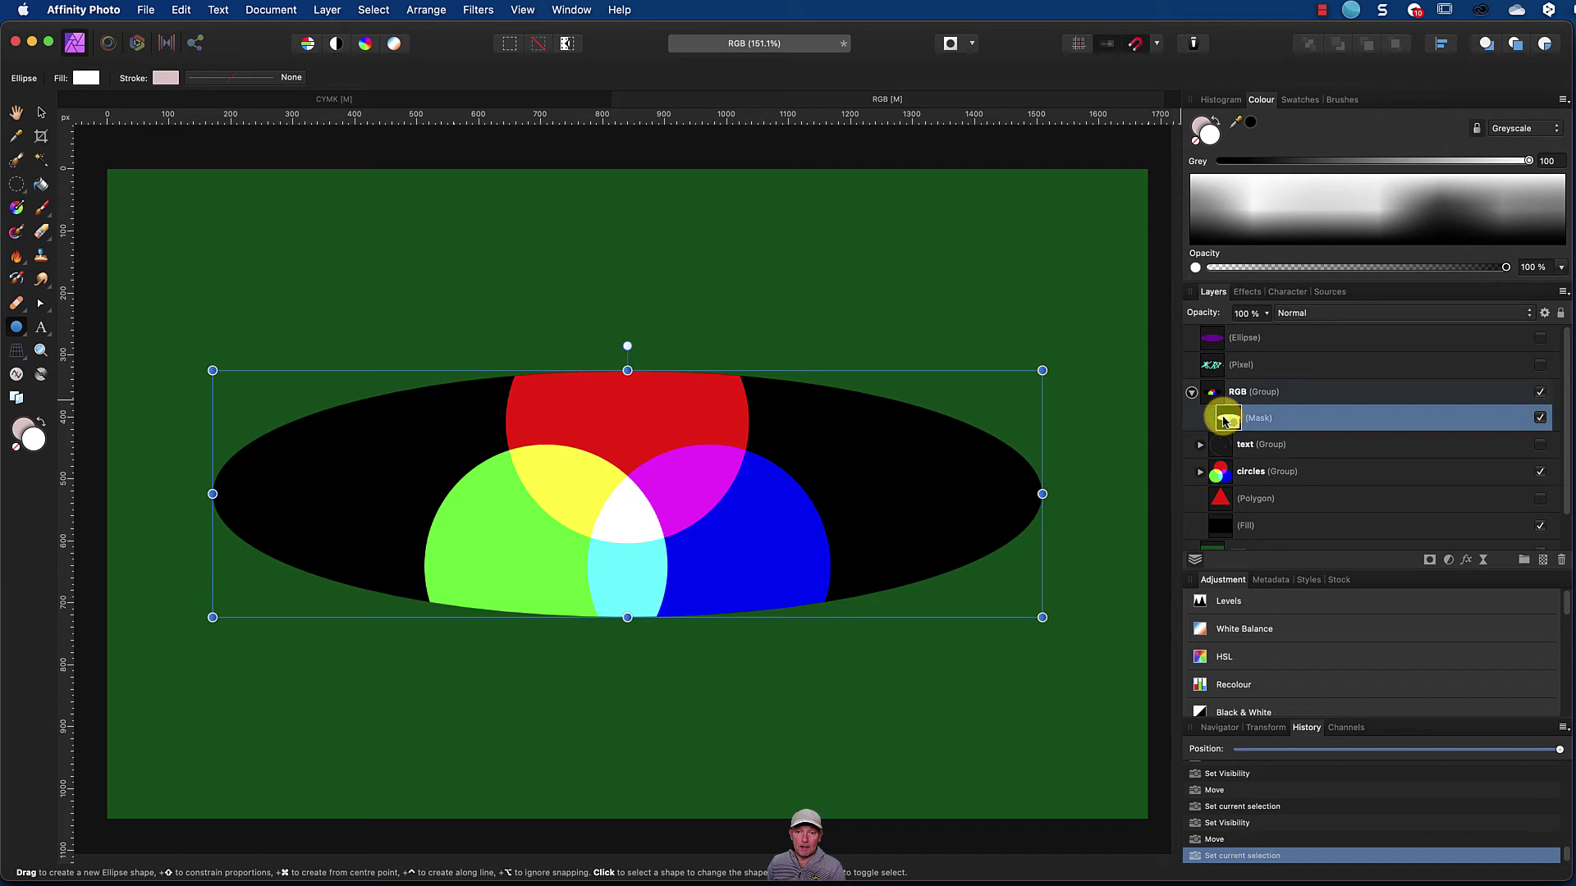
Step: Apply a Gaussian Blur of about 65 px radius to the ellipse mask
{"action": "left_click", "coordinate": [473, 11]}
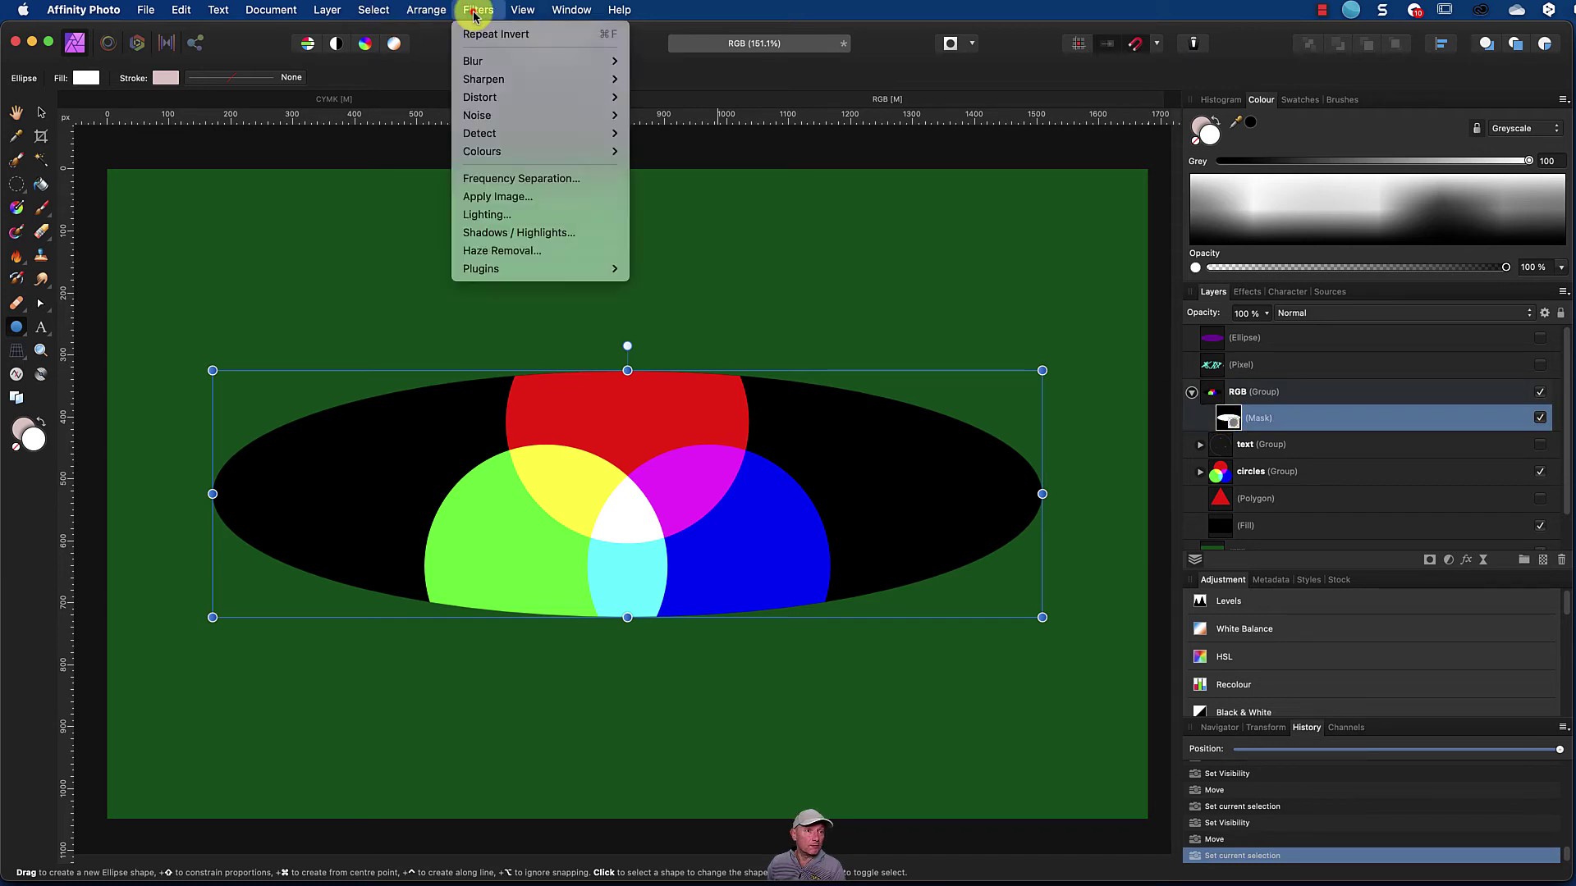
{"action": "mouse_move", "coordinate": [494, 63]}
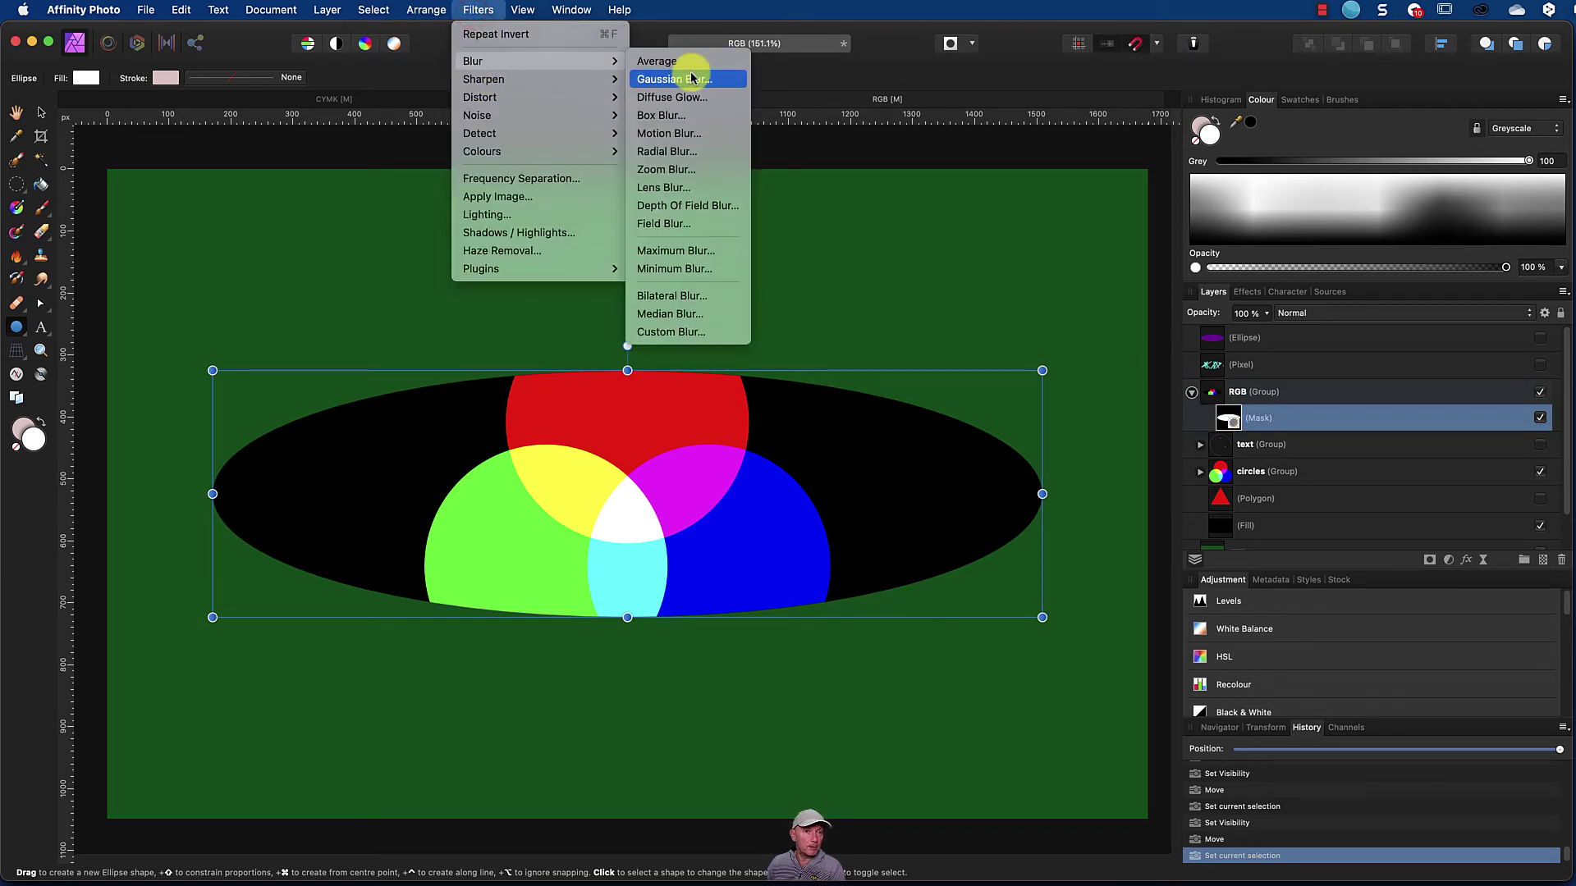
{"action": "left_click", "coordinate": [692, 79]}
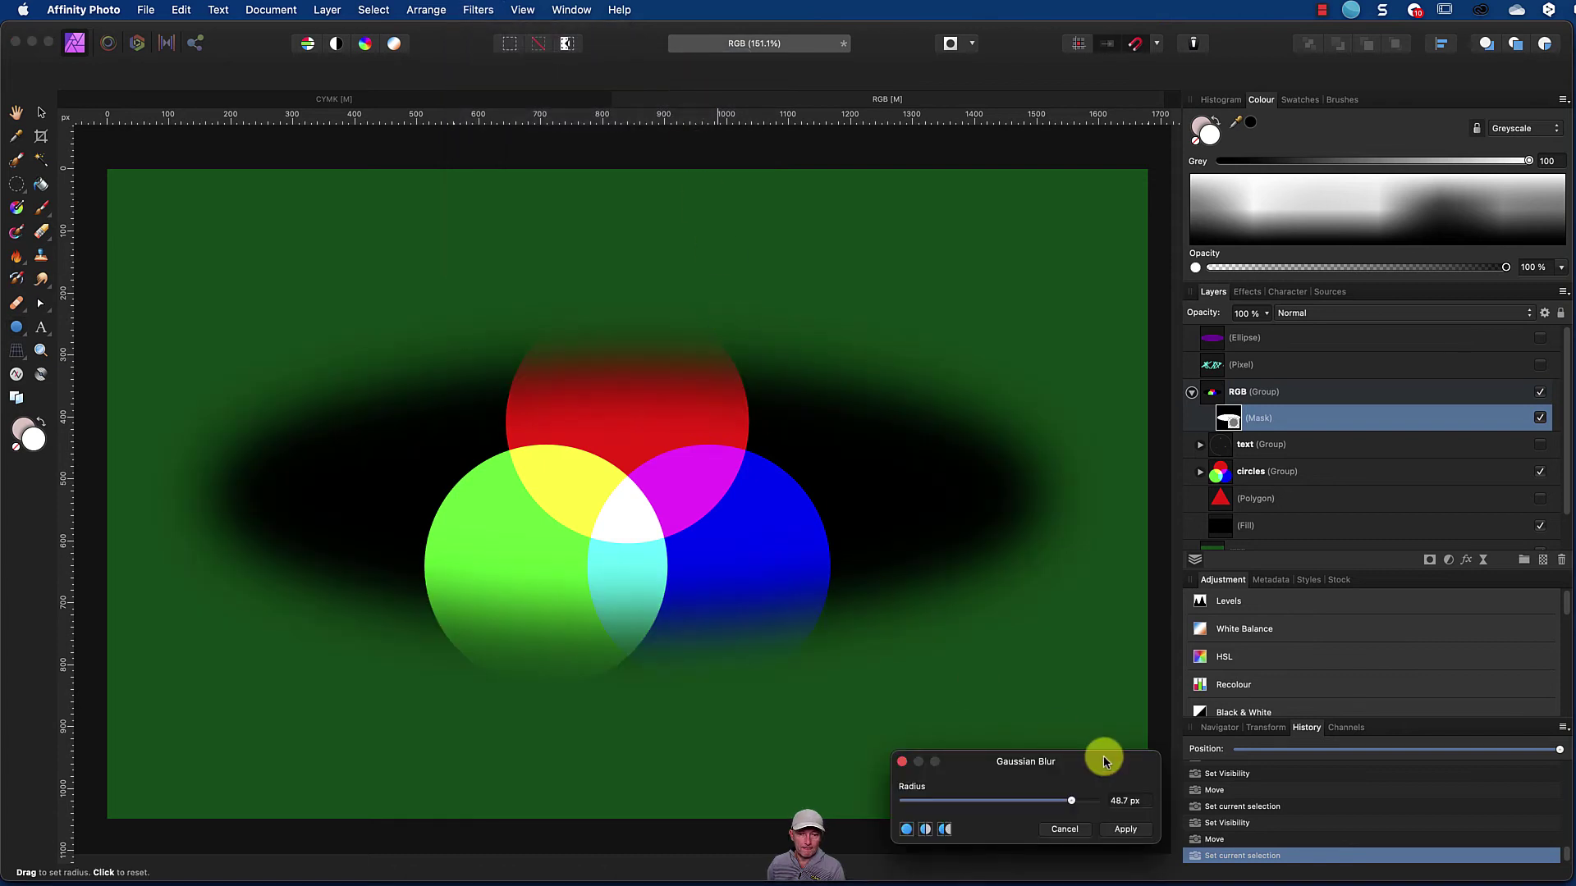
{"action": "mouse_move", "coordinate": [1070, 806]}
{"action": "left_mouse_down"}
{"action": "mouse_move", "coordinate": [991, 798]}
{"action": "mouse_move", "coordinate": [1080, 807]}
{"action": "left_mouse_up"}
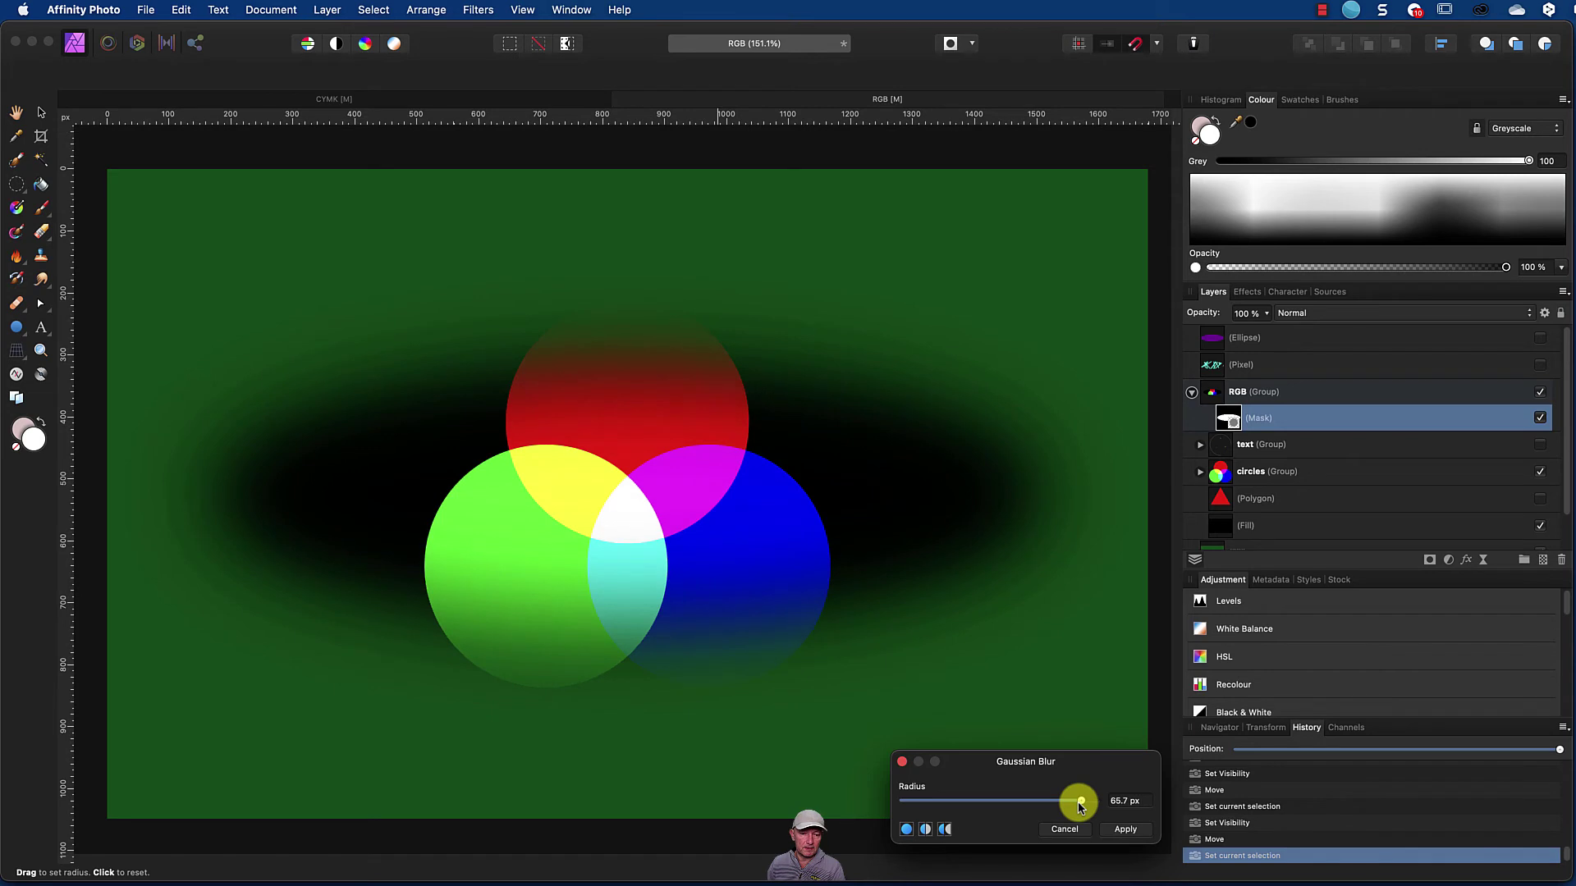
{"action": "left_click", "coordinate": [1126, 829]}
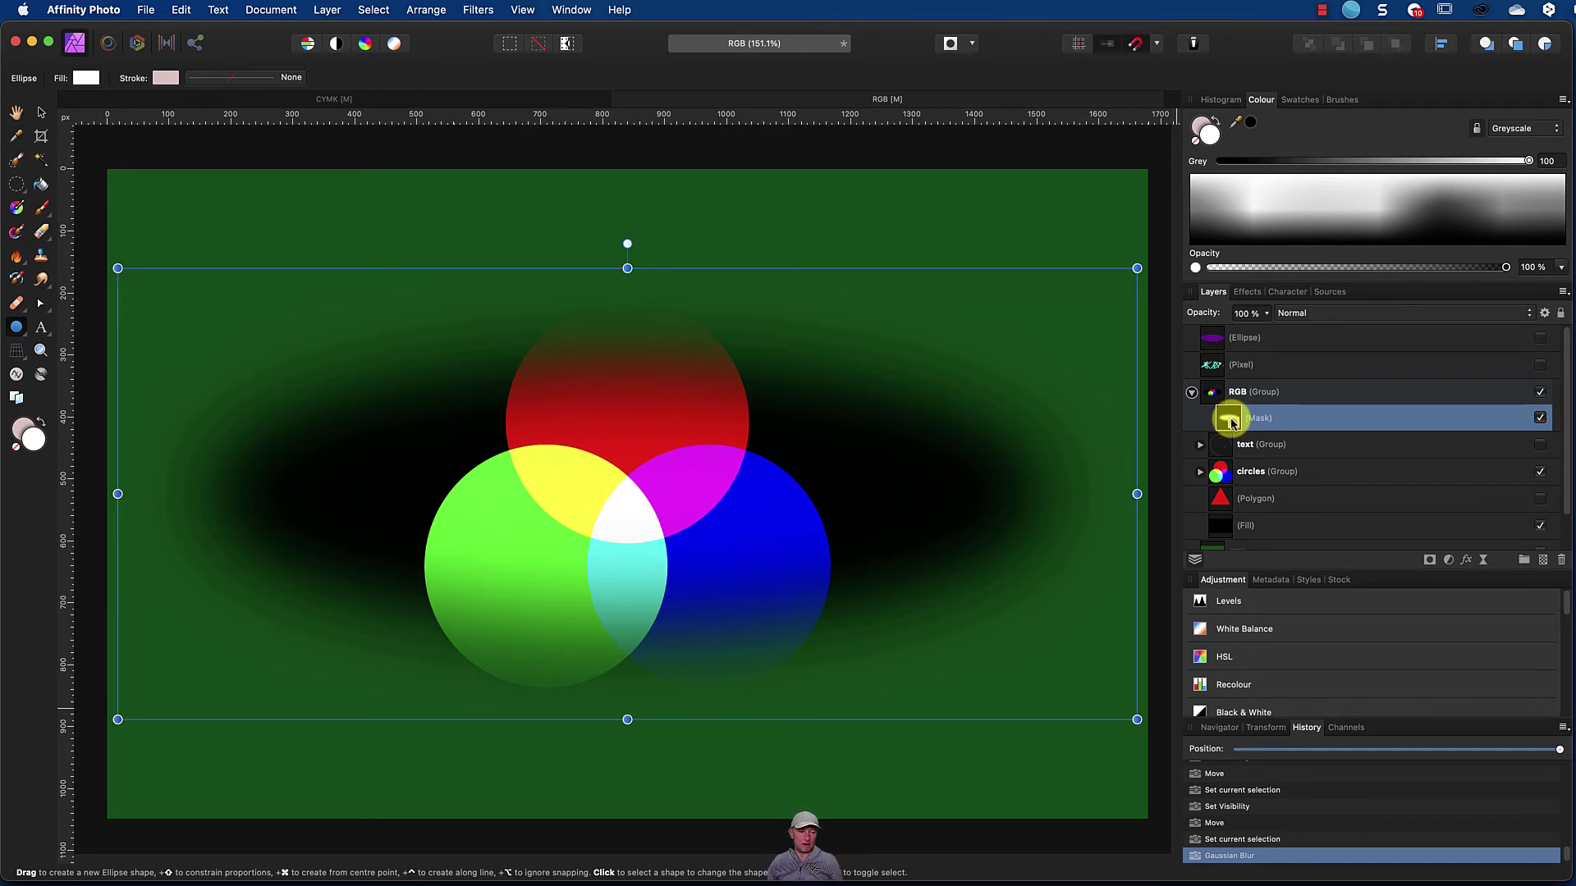
Step: Load the blurred mask as an elliptical selection, then select the RGB group layer
{"action": "left_click", "coordinate": [1231, 421], "text": "super"}
{"action": "key", "text": "super+d"}
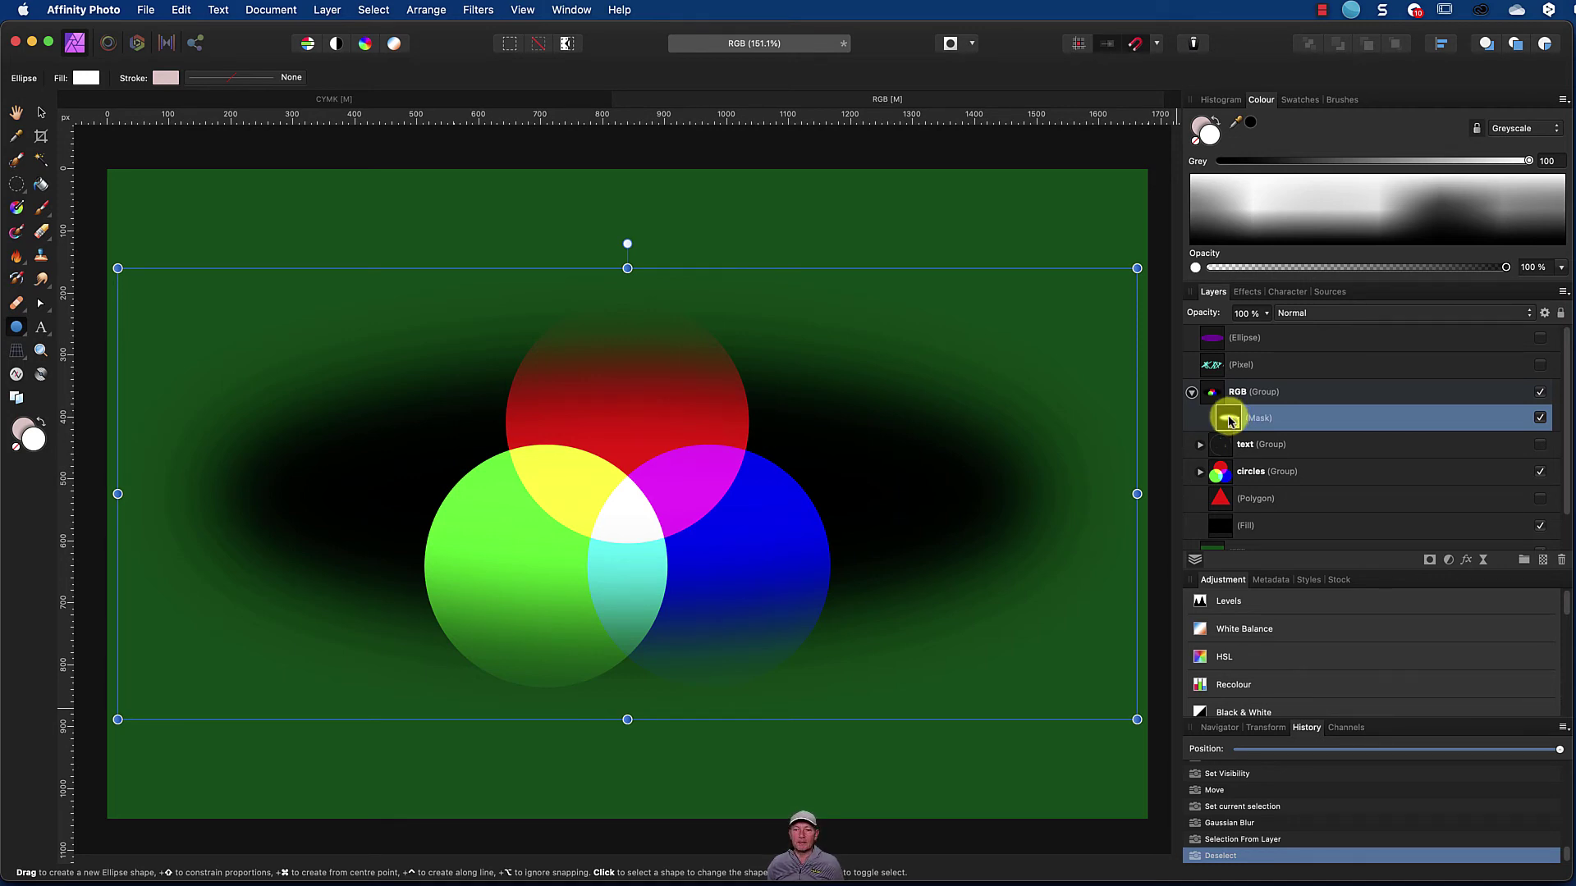
{"action": "left_click", "coordinate": [1231, 421], "text": "super"}
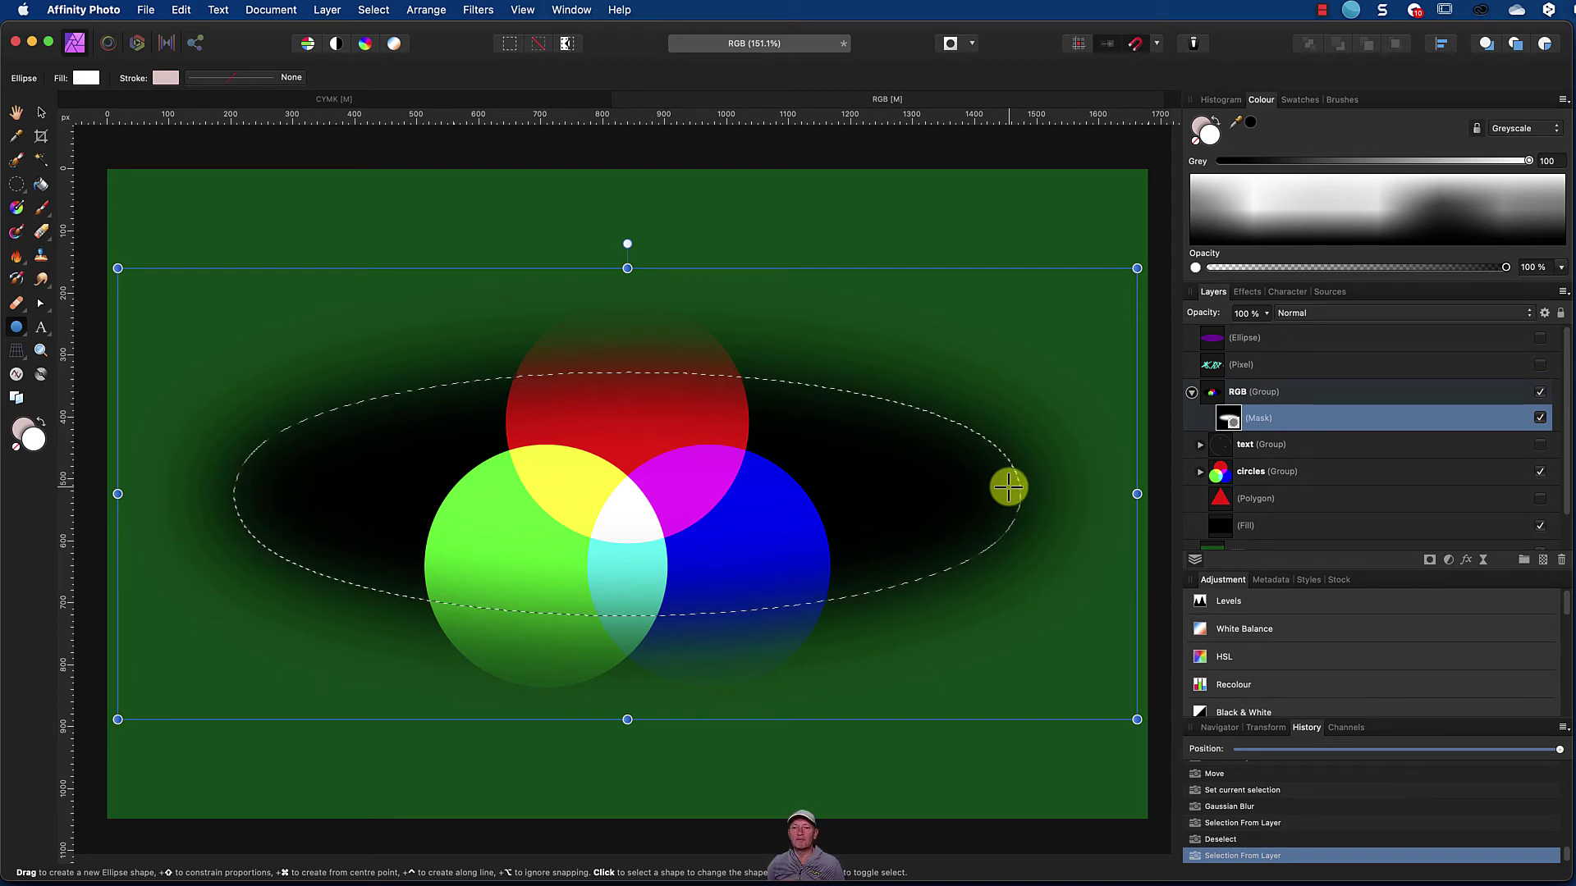
{"action": "left_click", "coordinate": [1215, 382]}
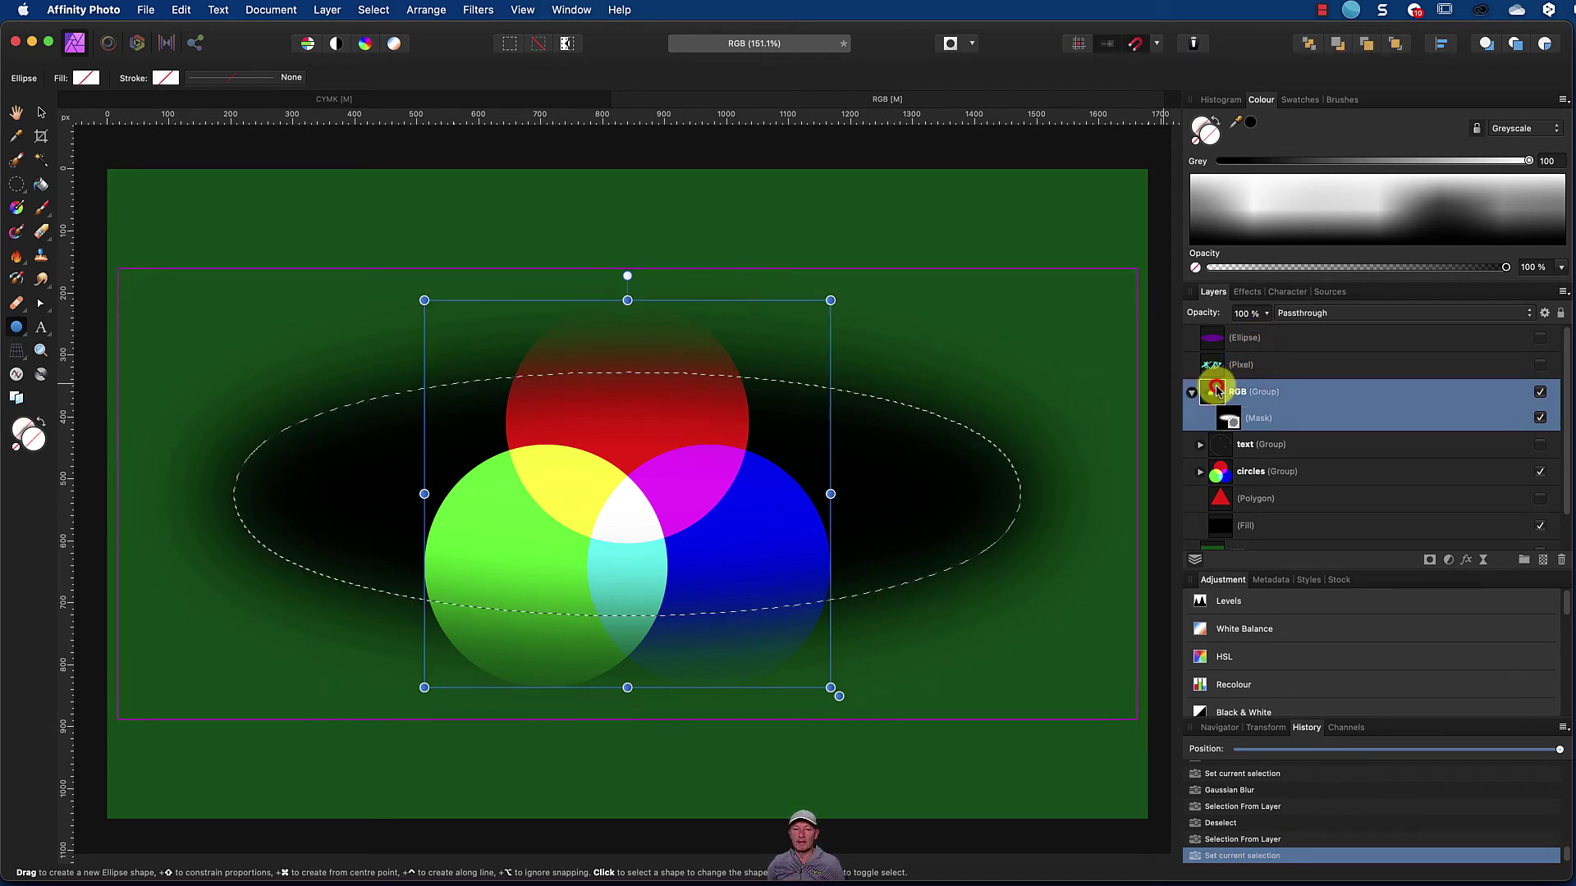
Step: Add a new pixel layer and set a pale pink Paint Brush to Normal blend mode
{"action": "left_click", "coordinate": [1542, 559]}
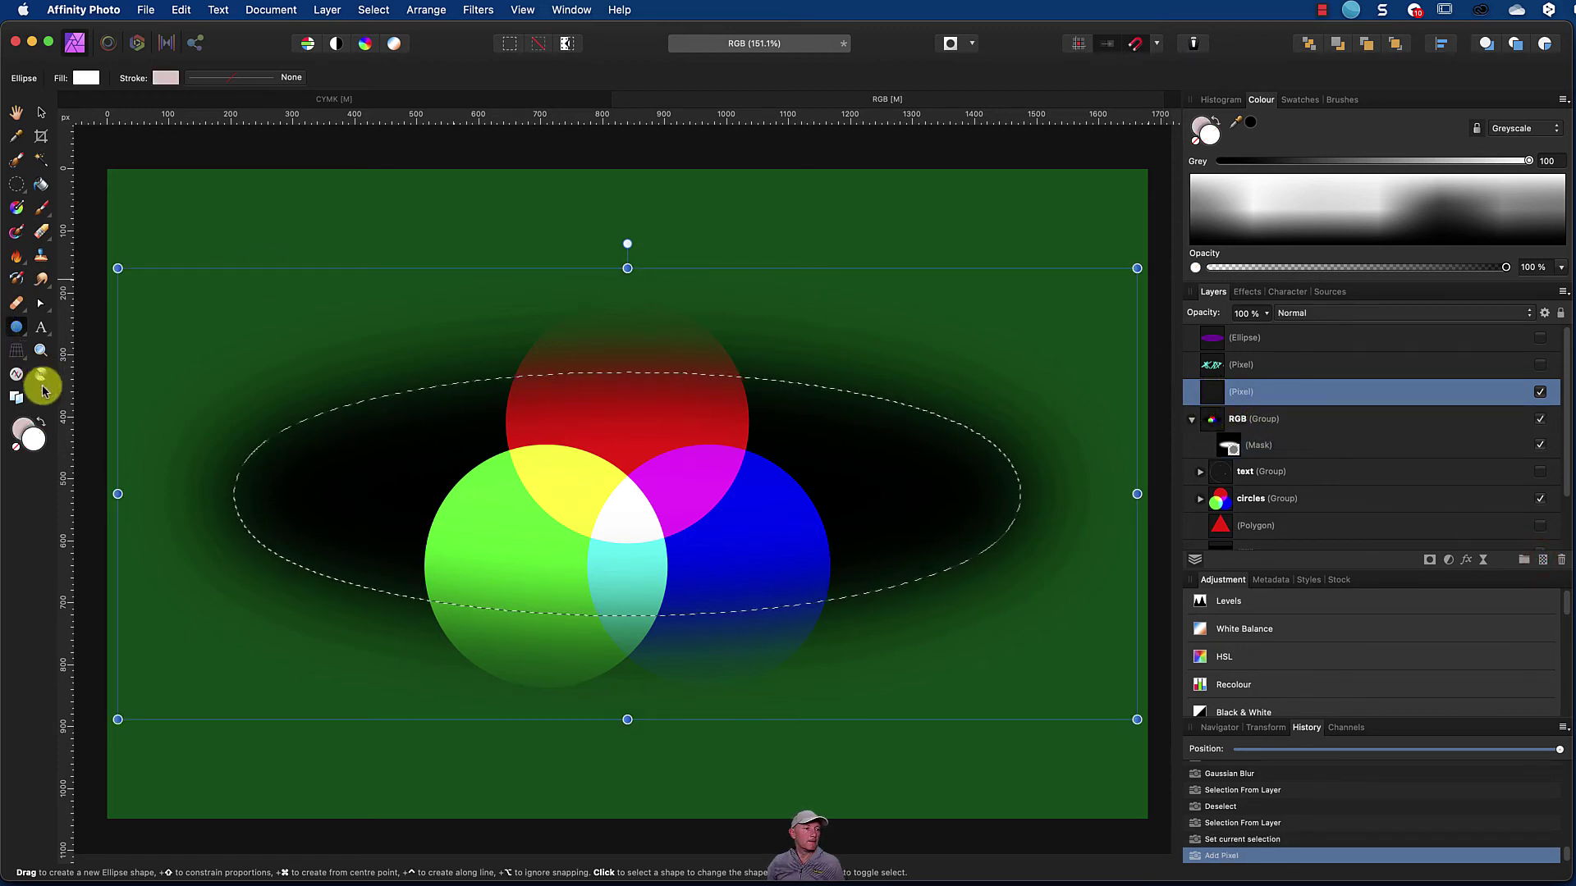
{"action": "left_click", "coordinate": [27, 437]}
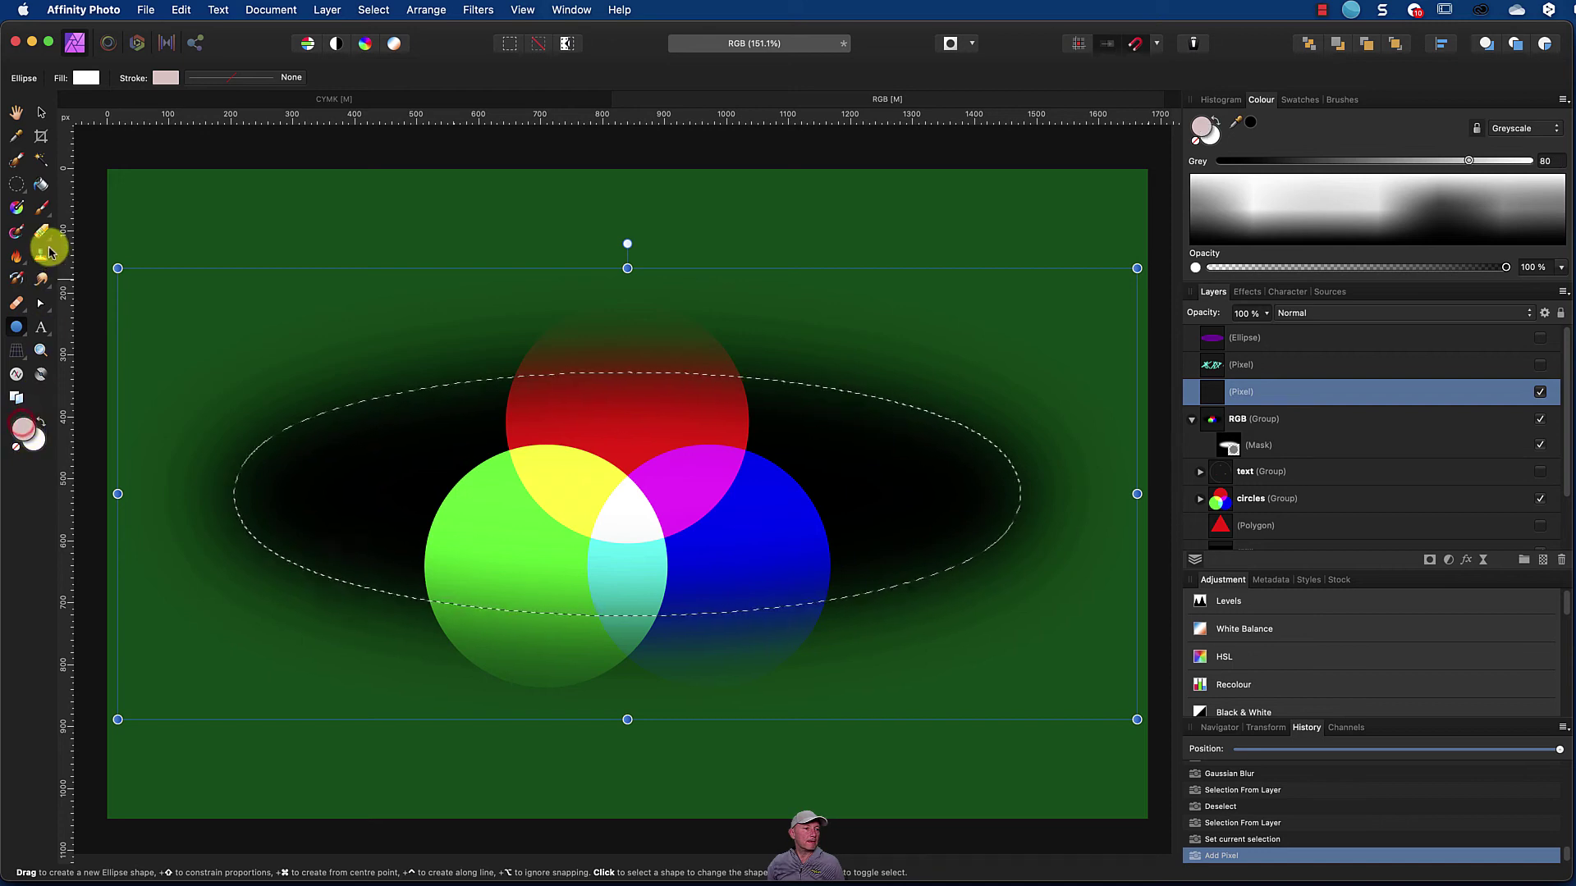
{"action": "left_click", "coordinate": [42, 209]}
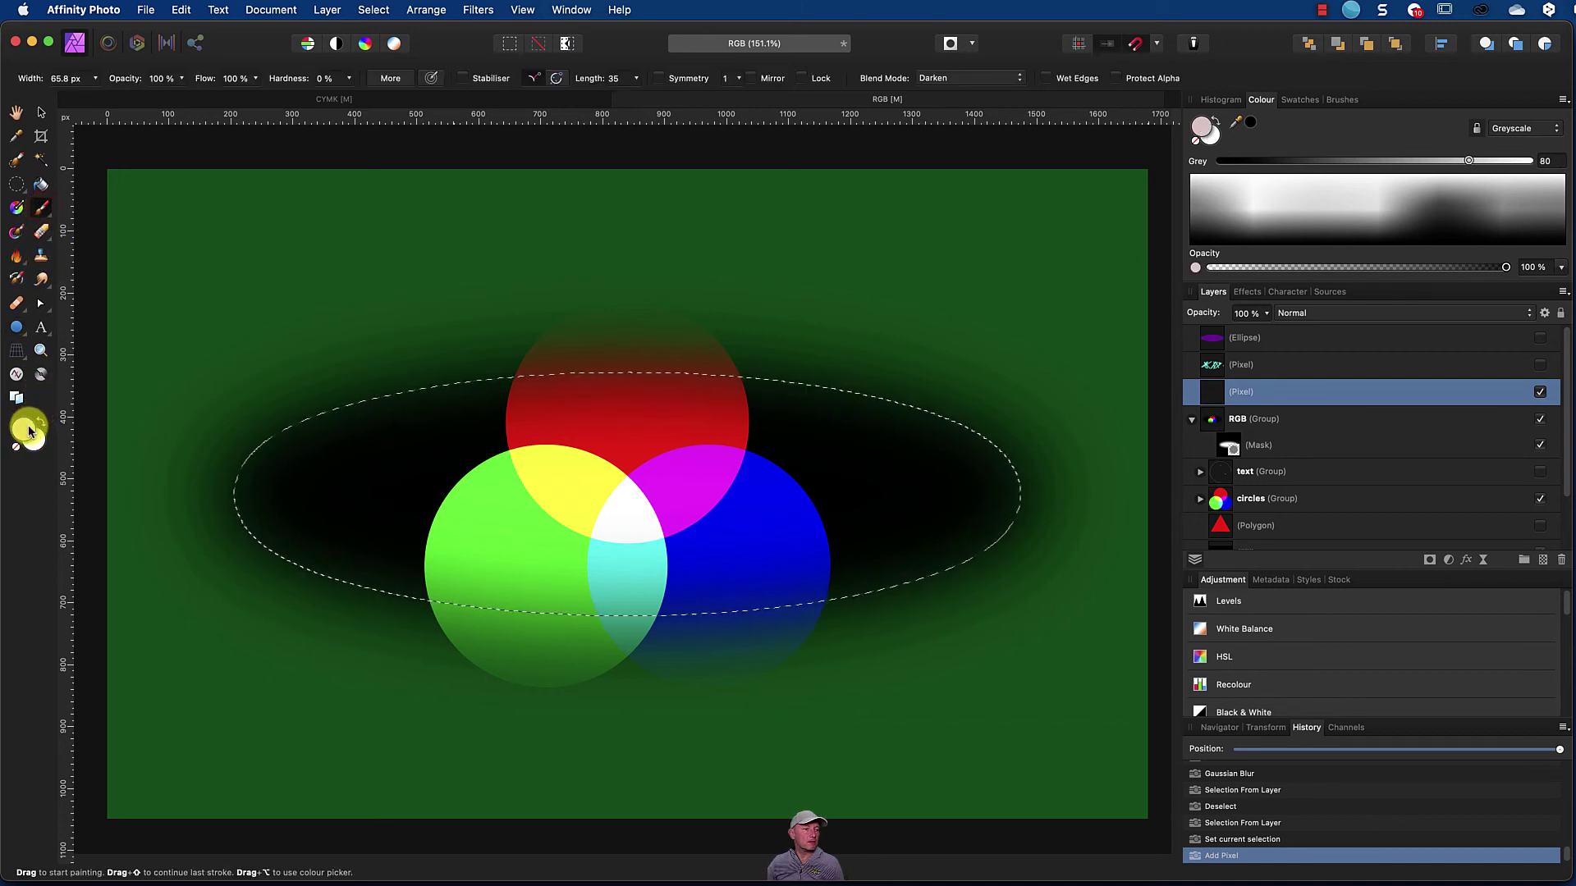
{"action": "left_click", "coordinate": [941, 78]}
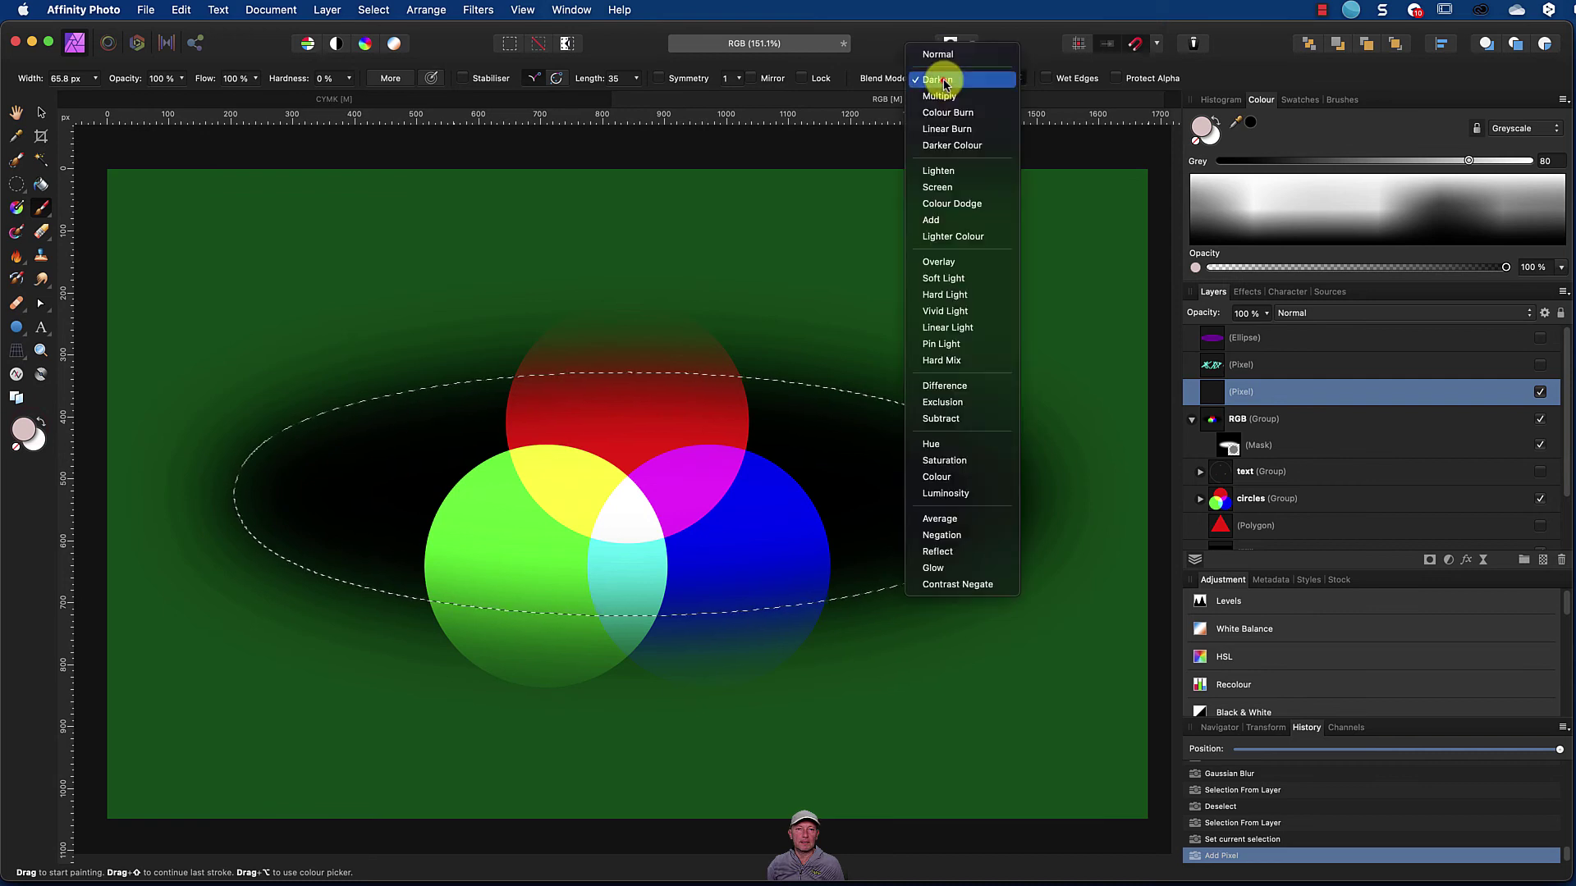
{"action": "left_click", "coordinate": [942, 55]}
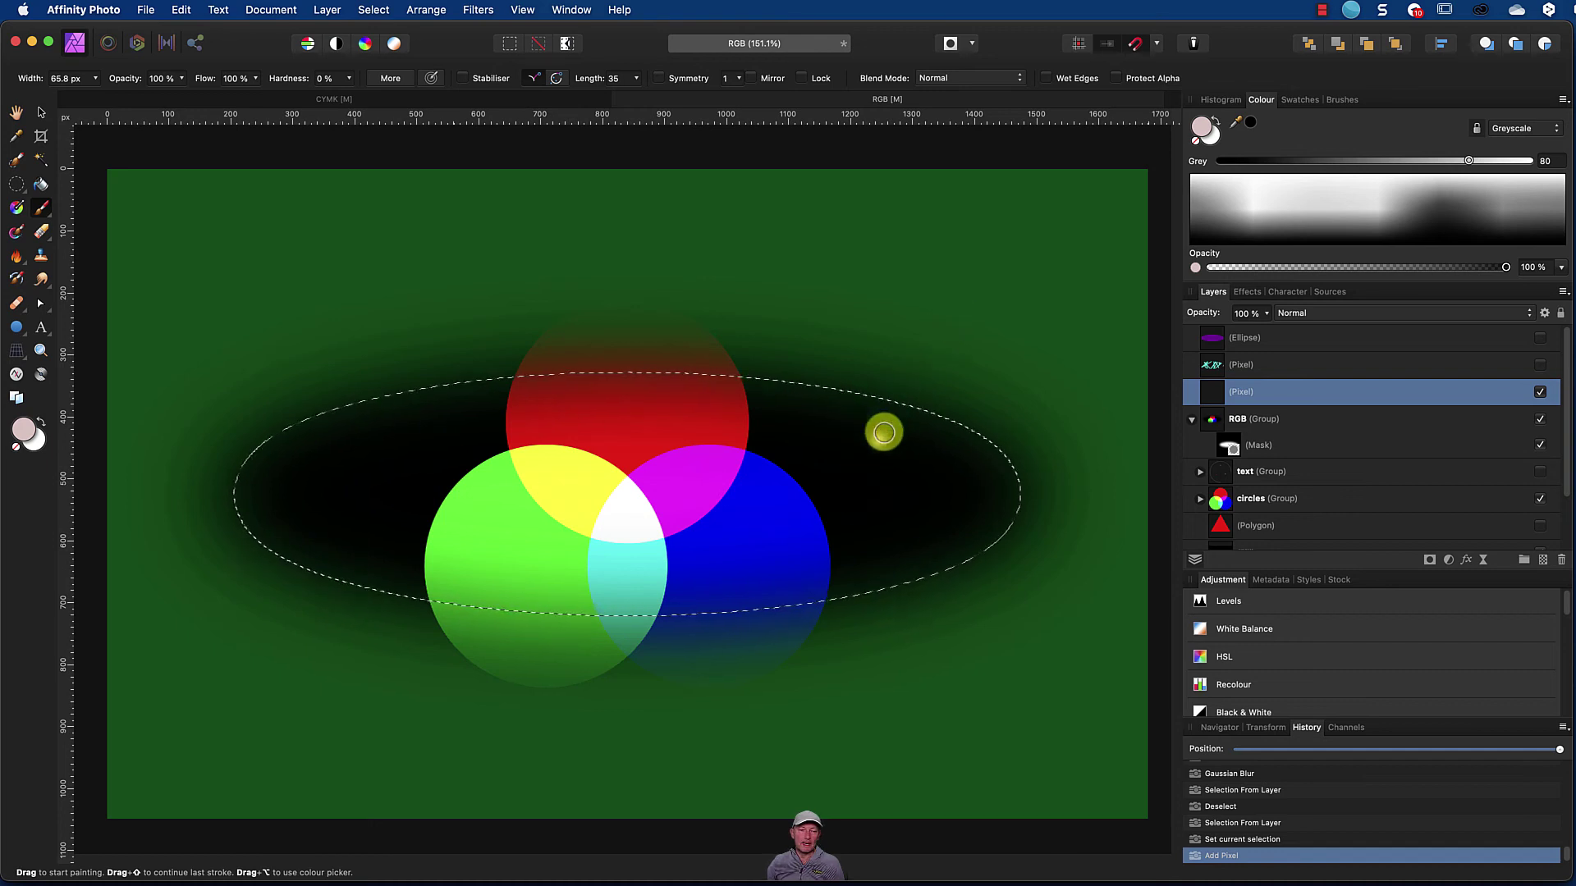
Step: Paint four pale strokes across the dark ellipse and circles, then hide the selection outline
{"action": "left_click_drag", "start_coordinate": [831, 495], "coordinate": [890, 336]}
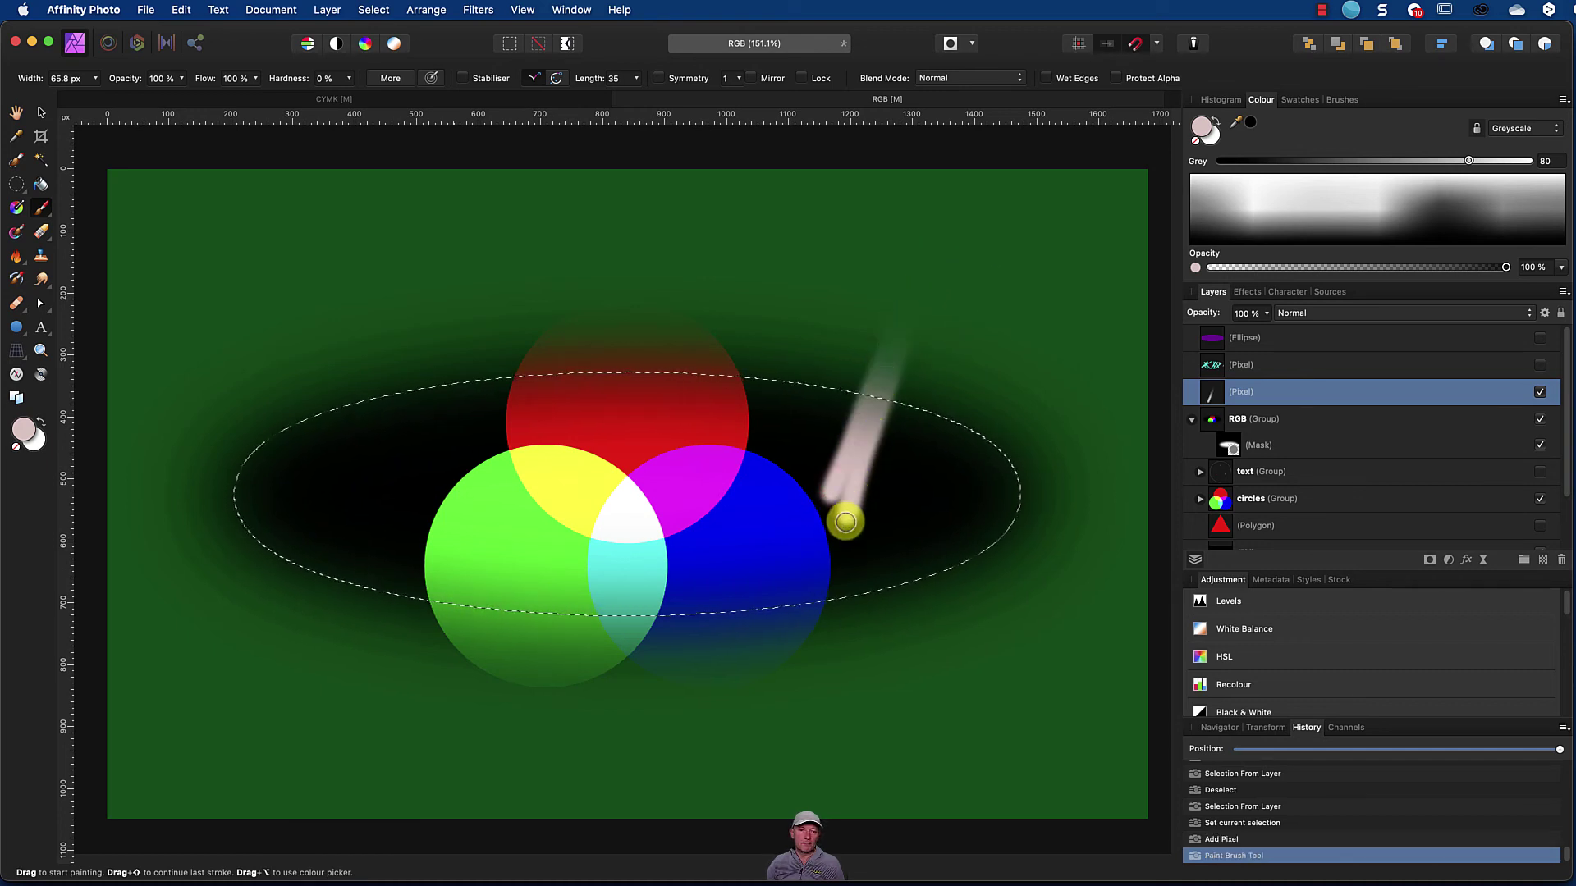
{"action": "mouse_move", "coordinate": [844, 517]}
{"action": "left_mouse_down"}
{"action": "mouse_move", "coordinate": [951, 322]}
{"action": "mouse_move", "coordinate": [774, 489]}
{"action": "mouse_move", "coordinate": [451, 319]}
{"action": "mouse_move", "coordinate": [310, 429]}
{"action": "mouse_move", "coordinate": [172, 380]}
{"action": "mouse_move", "coordinate": [383, 510]}
{"action": "mouse_move", "coordinate": [220, 678]}
{"action": "left_mouse_up"}
{"action": "mouse_move", "coordinate": [357, 640]}
{"action": "left_mouse_down"}
{"action": "mouse_move", "coordinate": [450, 581]}
{"action": "mouse_move", "coordinate": [755, 677]}
{"action": "left_mouse_up"}
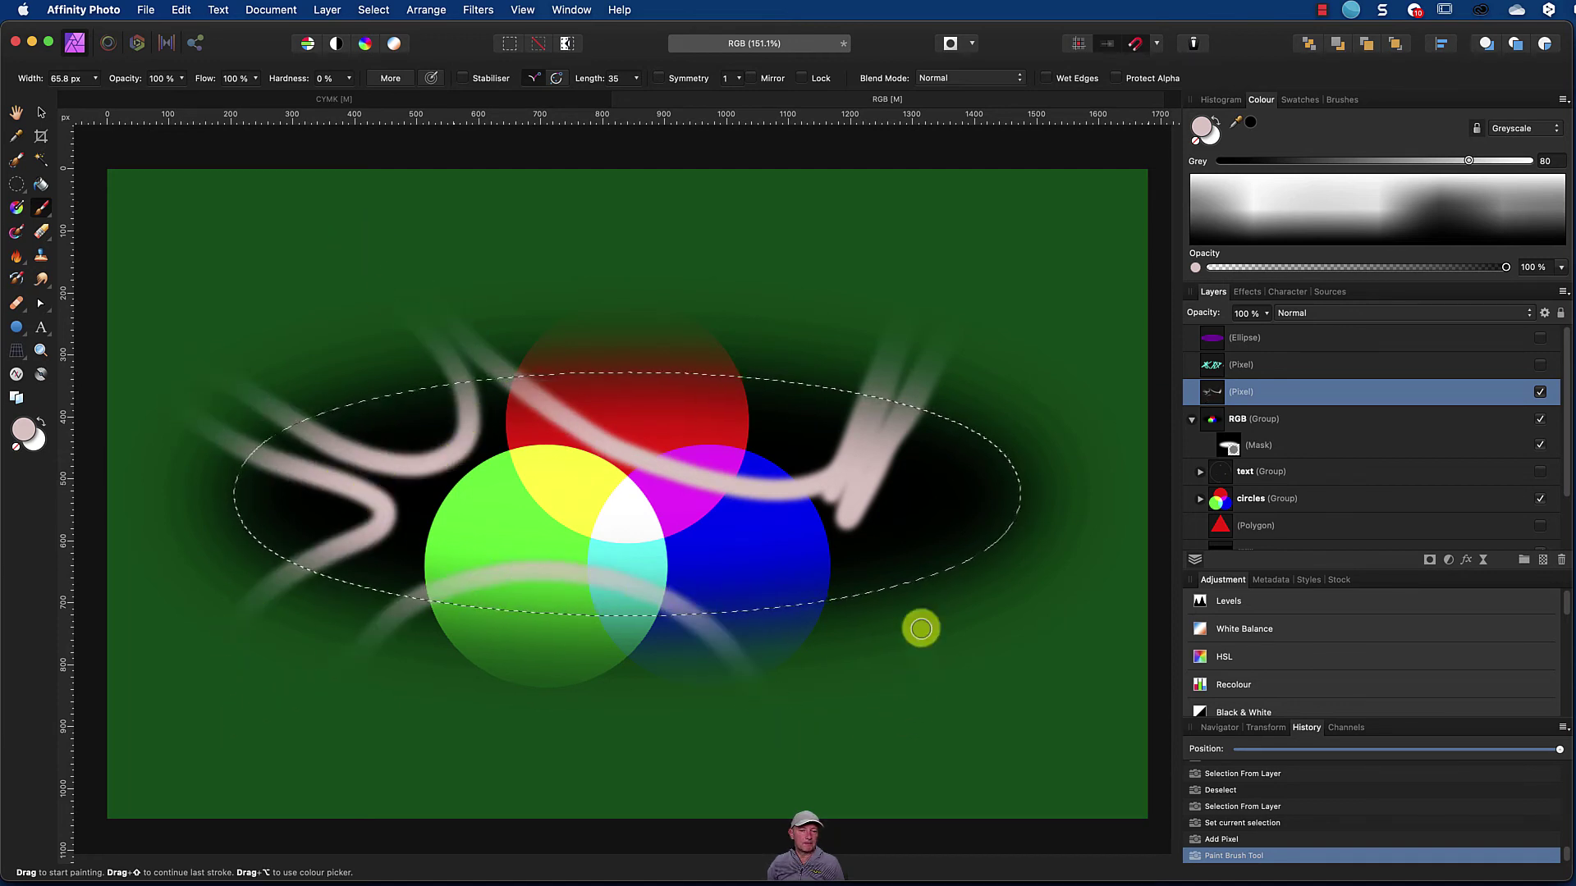
{"action": "mouse_move", "coordinate": [1018, 503]}
{"action": "left_mouse_down"}
{"action": "mouse_move", "coordinate": [1073, 406]}
{"action": "mouse_move", "coordinate": [1009, 414]}
{"action": "mouse_move", "coordinate": [934, 491]}
{"action": "left_mouse_up"}
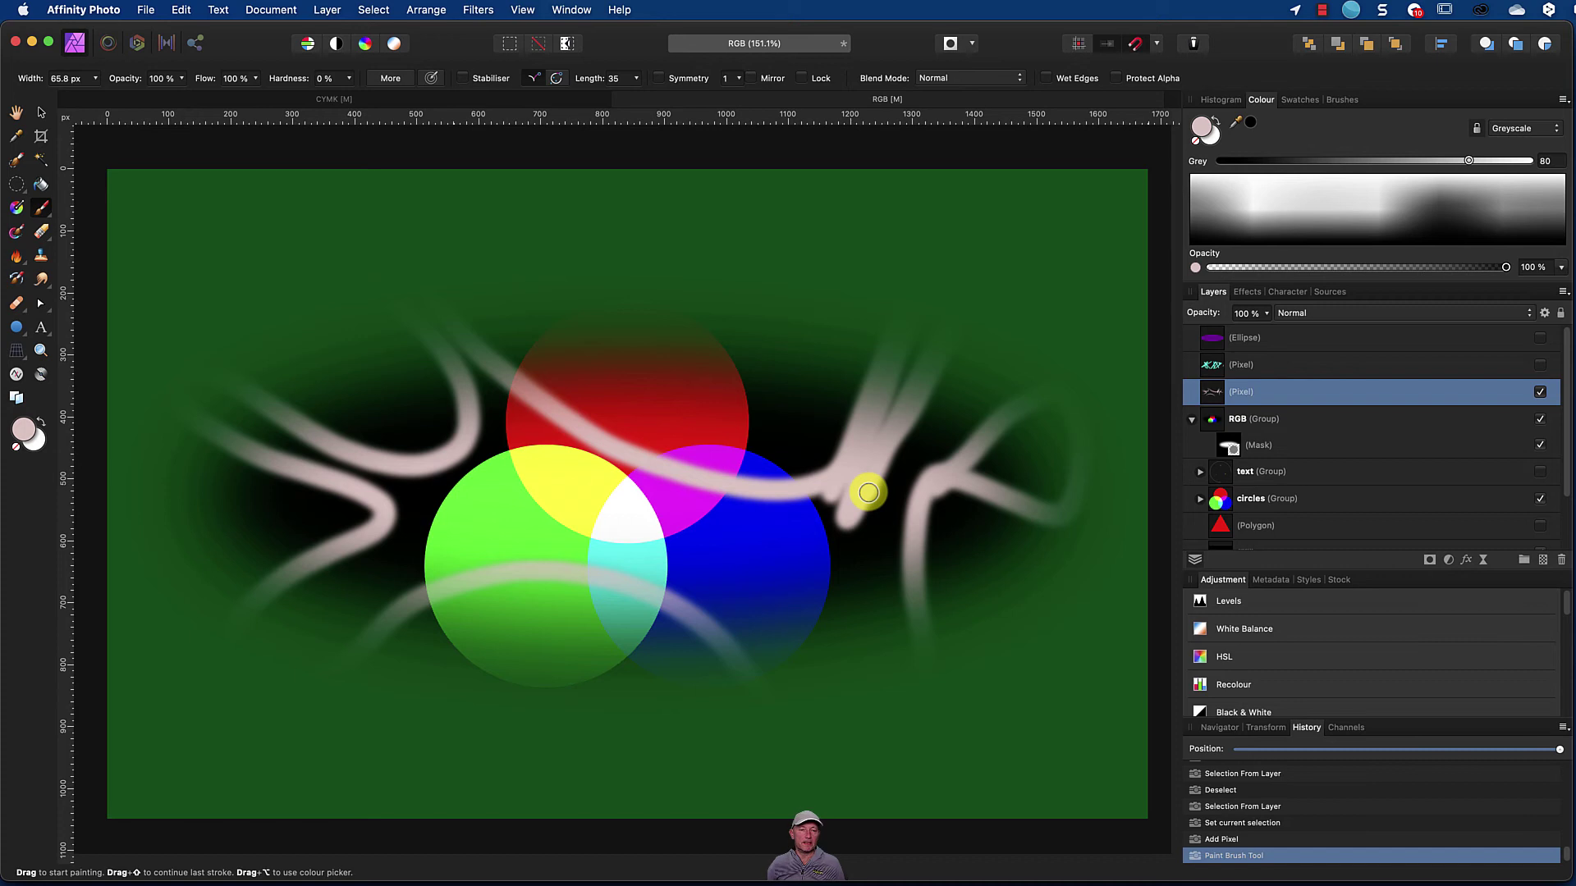
{"action": "key", "text": "super+d"}
{"action": "left_click", "coordinate": [522, 10]}
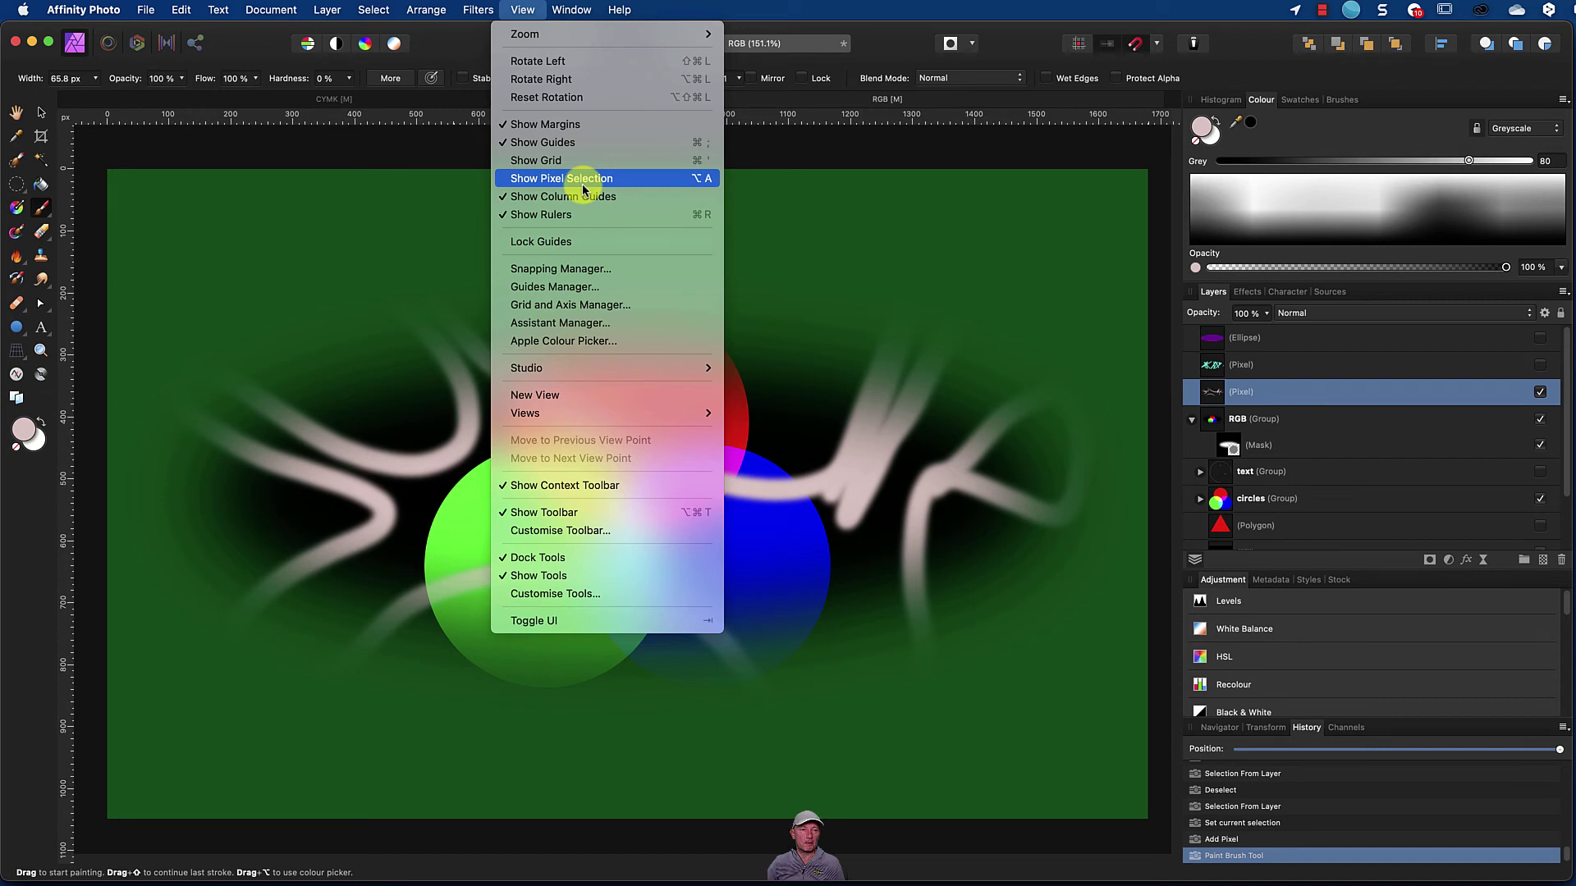
Step: Paint pale V- and y-shaped strokes inside the elliptical selection
{"action": "mouse_move", "coordinate": [372, 11]}
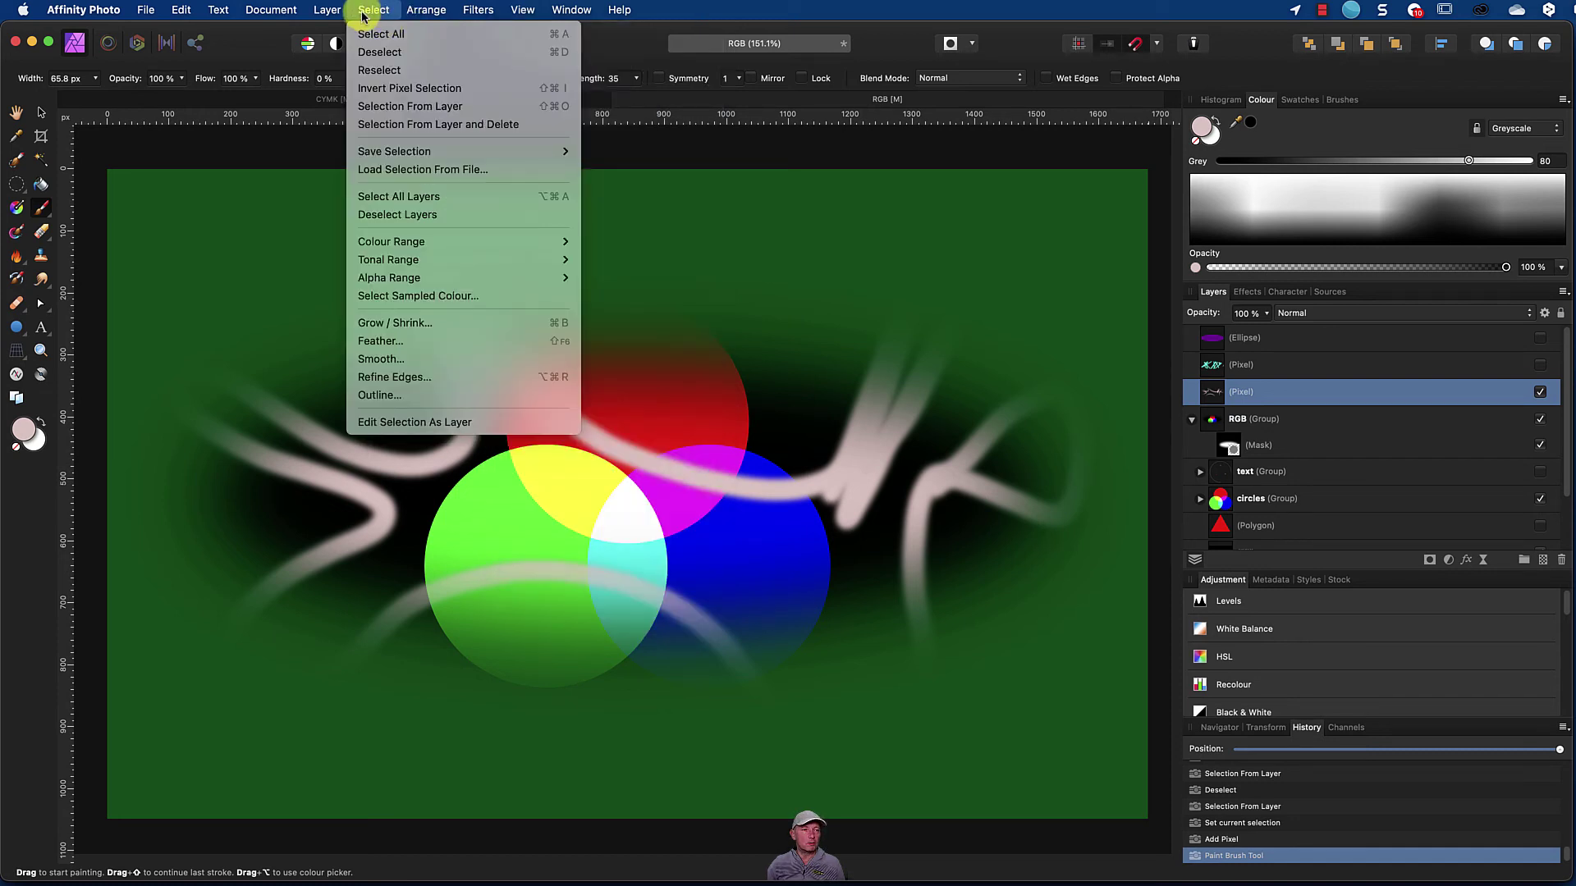
{"action": "left_click", "coordinate": [364, 12]}
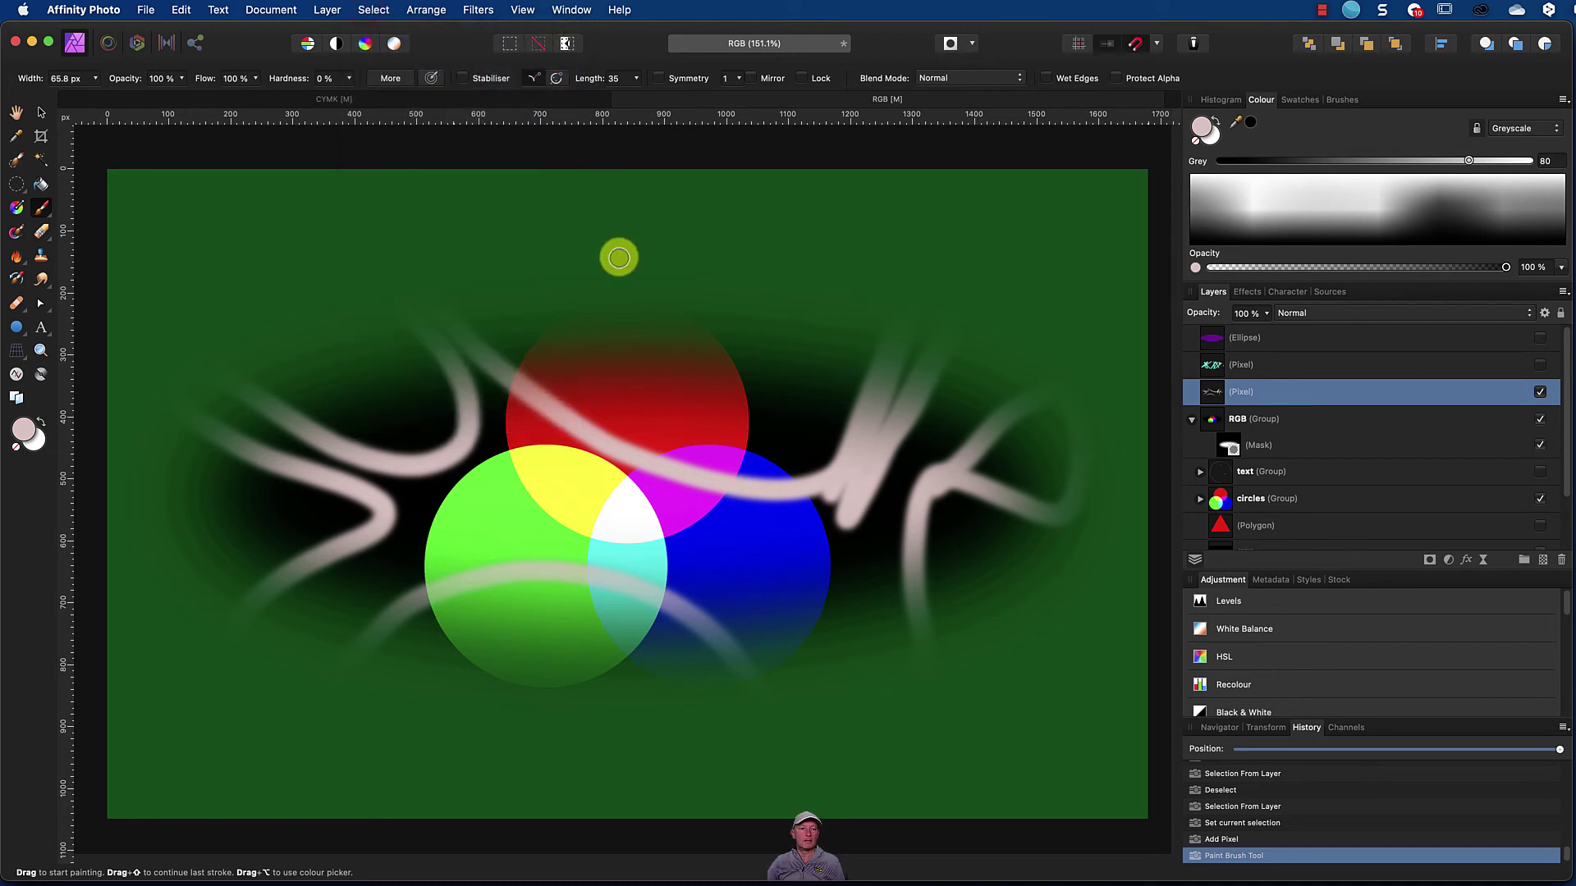
{"action": "mouse_move", "coordinate": [623, 256]}
{"action": "left_mouse_down"}
{"action": "mouse_move", "coordinate": [664, 309]}
{"action": "mouse_move", "coordinate": [692, 459]}
{"action": "mouse_move", "coordinate": [829, 250]}
{"action": "mouse_move", "coordinate": [799, 376]}
{"action": "mouse_move", "coordinate": [806, 431]}
{"action": "mouse_move", "coordinate": [916, 321]}
{"action": "mouse_move", "coordinate": [1024, 304]}
{"action": "mouse_move", "coordinate": [973, 458]}
{"action": "mouse_move", "coordinate": [924, 542]}
{"action": "mouse_move", "coordinate": [927, 574]}
{"action": "mouse_move", "coordinate": [1062, 617]}
{"action": "mouse_move", "coordinate": [1077, 677]}
{"action": "mouse_move", "coordinate": [879, 649]}
{"action": "mouse_move", "coordinate": [846, 615]}
{"action": "mouse_move", "coordinate": [771, 639]}
{"action": "mouse_move", "coordinate": [868, 698]}
{"action": "mouse_move", "coordinate": [953, 704]}
{"action": "mouse_move", "coordinate": [921, 601]}
{"action": "mouse_move", "coordinate": [720, 583]}
{"action": "mouse_move", "coordinate": [601, 625]}
{"action": "mouse_move", "coordinate": [554, 708]}
{"action": "left_mouse_up"}
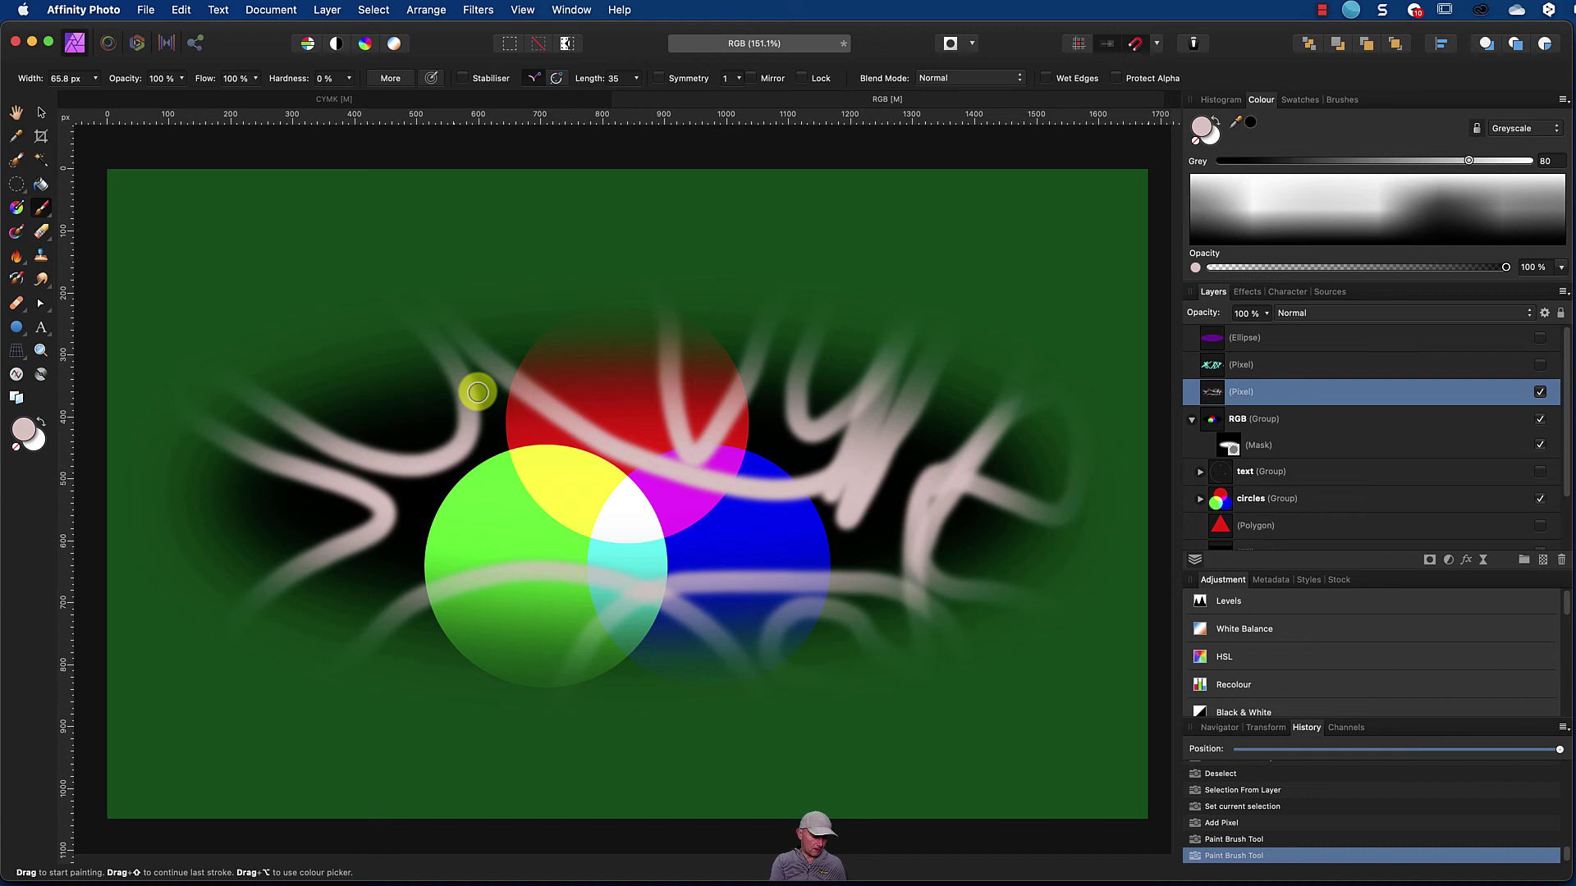
Step: Deselect to paint a wavy top-left stroke, then reselect and paint more left-centre strokes
{"action": "key", "text": "super+d"}
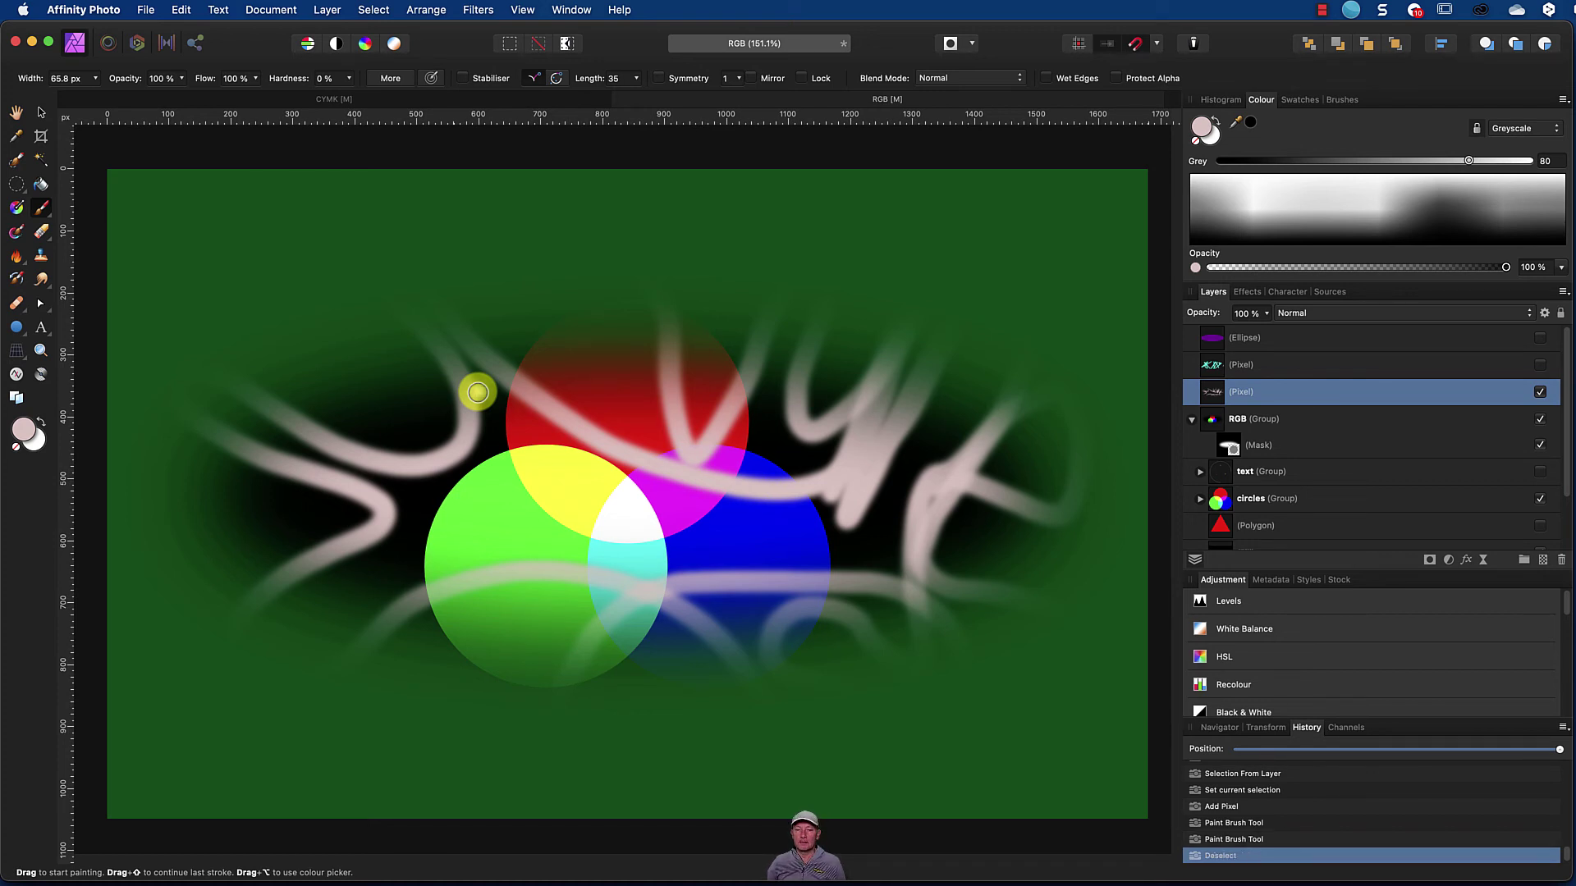
{"action": "mouse_move", "coordinate": [313, 230]}
{"action": "left_mouse_down"}
{"action": "mouse_move", "coordinate": [395, 263]}
{"action": "mouse_move", "coordinate": [472, 268]}
{"action": "mouse_move", "coordinate": [541, 248]}
{"action": "mouse_move", "coordinate": [639, 276]}
{"action": "mouse_move", "coordinate": [594, 440]}
{"action": "mouse_move", "coordinate": [592, 522]}
{"action": "left_mouse_up"}
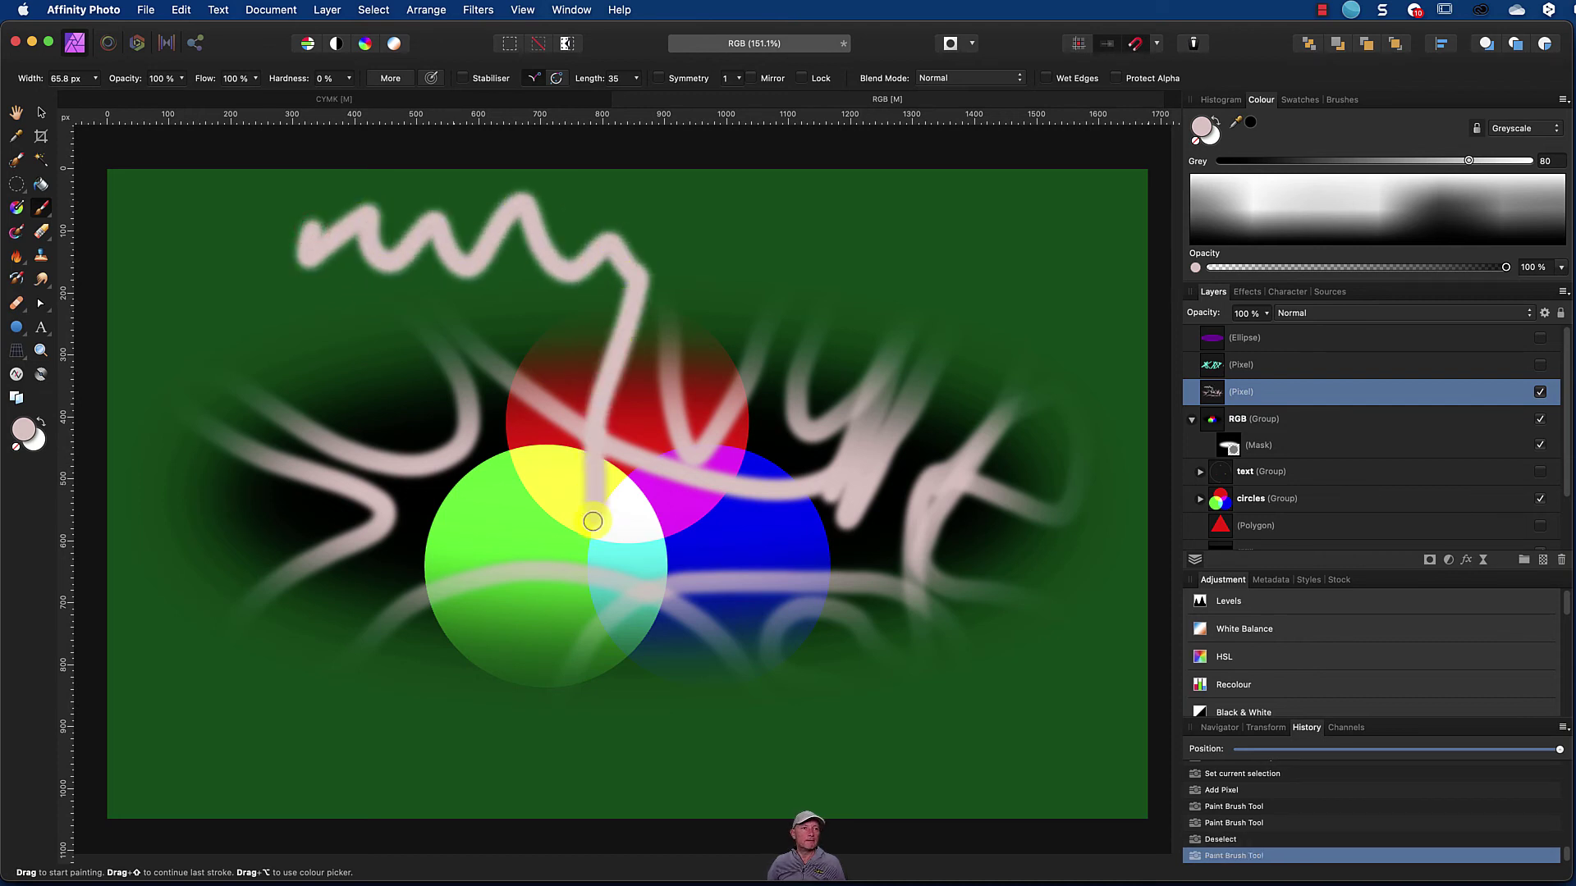
{"action": "left_click", "coordinate": [373, 10]}
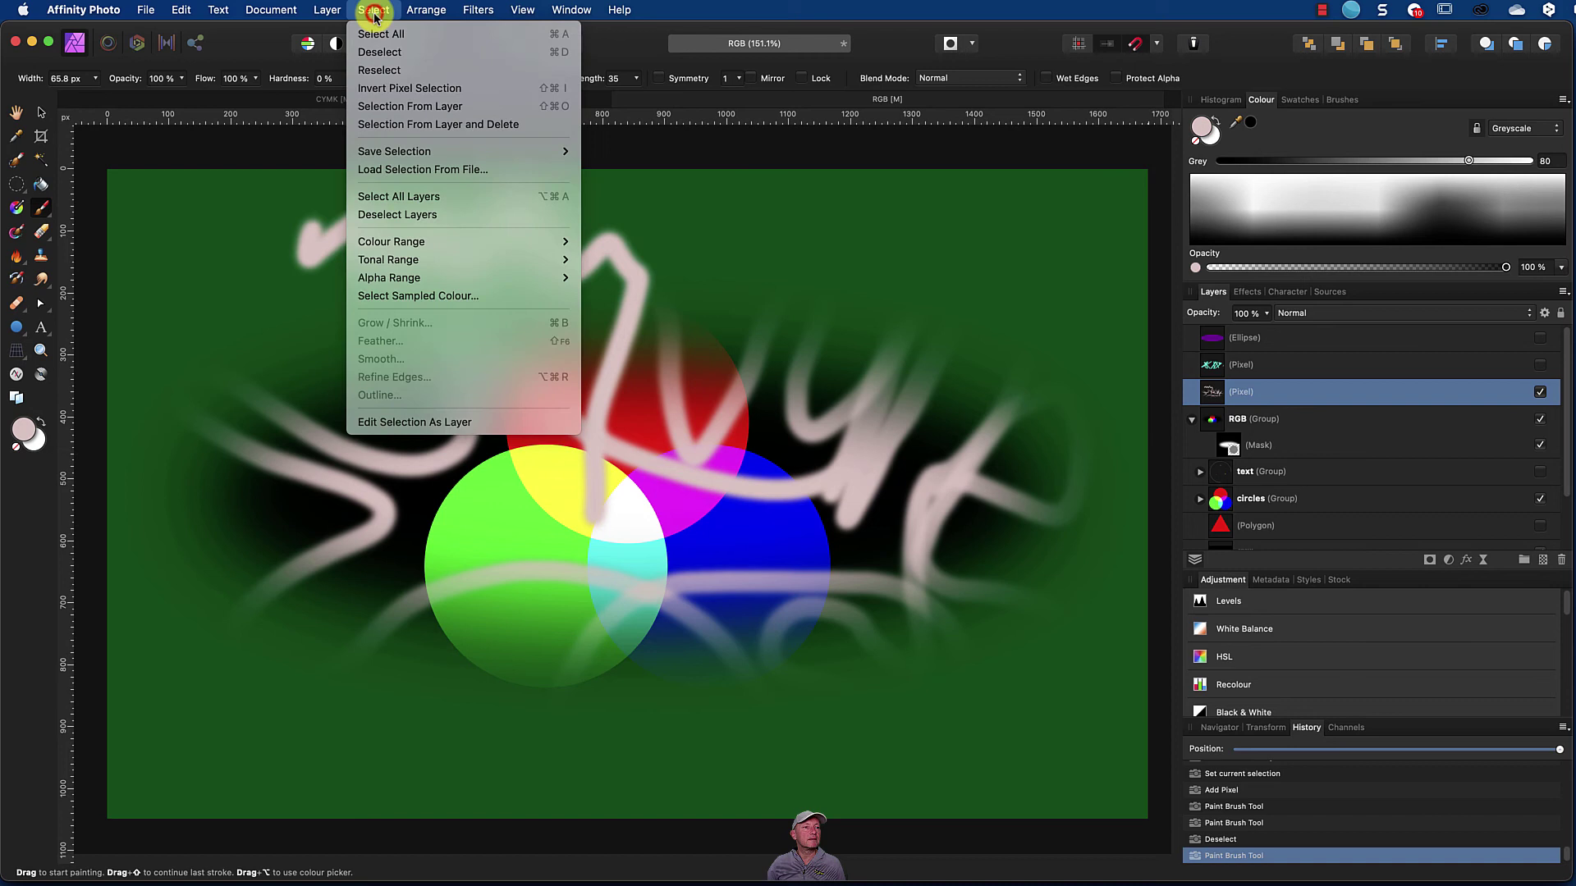
{"action": "left_click", "coordinate": [377, 70]}
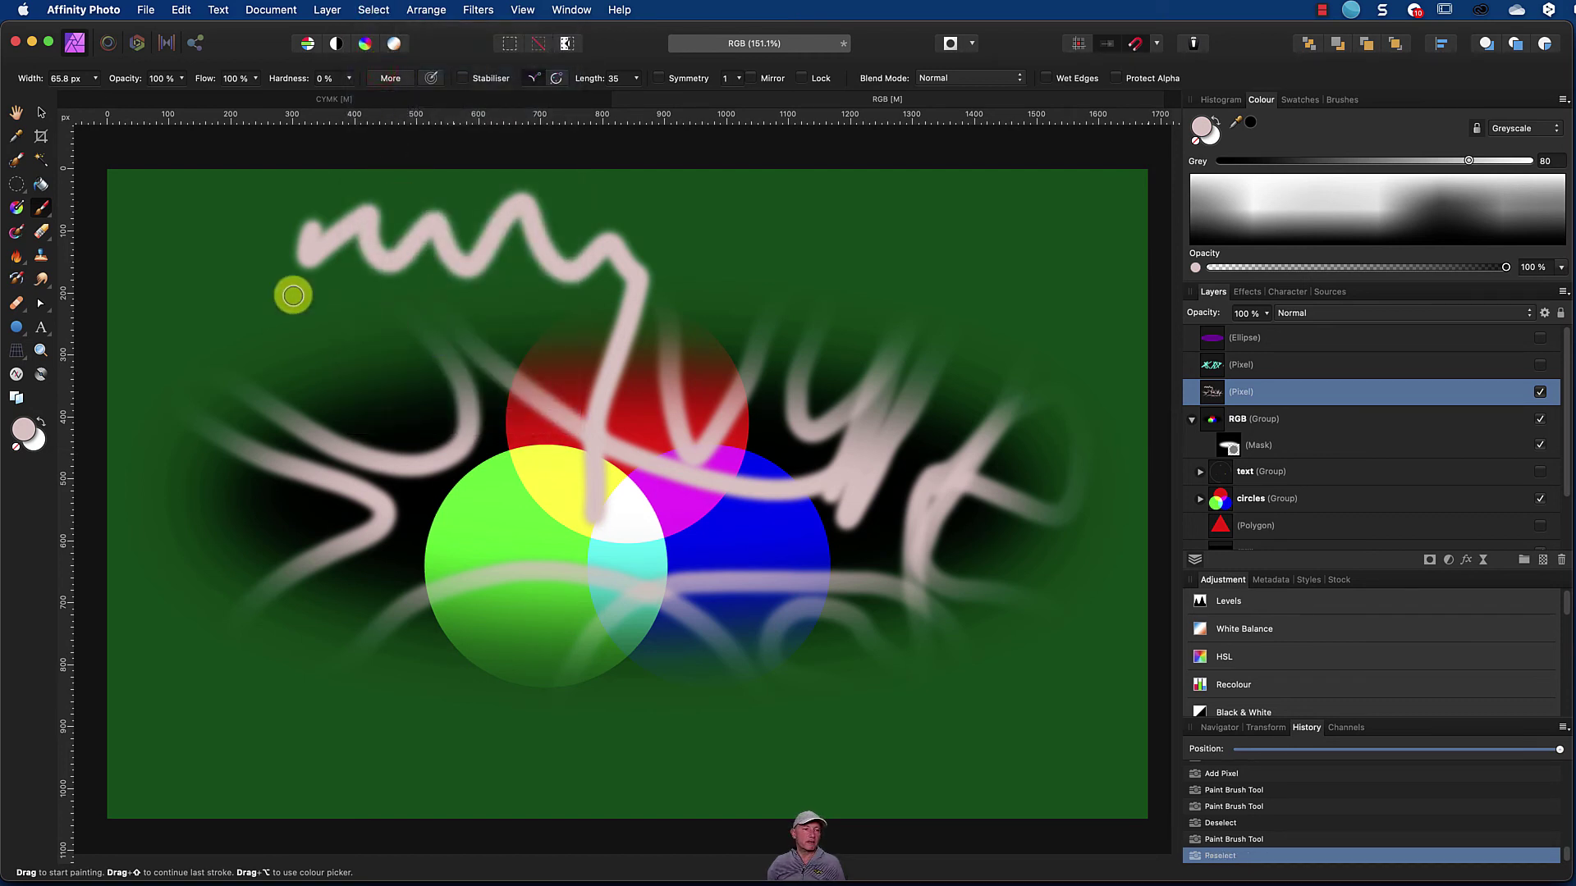
{"action": "mouse_move", "coordinate": [285, 359]}
{"action": "left_mouse_down"}
{"action": "mouse_move", "coordinate": [451, 477]}
{"action": "mouse_move", "coordinate": [350, 337]}
{"action": "mouse_move", "coordinate": [499, 449]}
{"action": "mouse_move", "coordinate": [619, 415]}
{"action": "mouse_move", "coordinate": [762, 322]}
{"action": "mouse_move", "coordinate": [889, 322]}
{"action": "mouse_move", "coordinate": [854, 552]}
{"action": "mouse_move", "coordinate": [902, 475]}
{"action": "mouse_move", "coordinate": [934, 507]}
{"action": "mouse_move", "coordinate": [738, 512]}
{"action": "mouse_move", "coordinate": [392, 559]}
{"action": "mouse_move", "coordinate": [281, 614]}
{"action": "mouse_move", "coordinate": [320, 553]}
{"action": "mouse_move", "coordinate": [280, 492]}
{"action": "mouse_move", "coordinate": [229, 518]}
{"action": "mouse_move", "coordinate": [206, 420]}
{"action": "mouse_move", "coordinate": [250, 366]}
{"action": "mouse_move", "coordinate": [364, 489]}
{"action": "mouse_move", "coordinate": [414, 467]}
{"action": "mouse_move", "coordinate": [443, 312]}
{"action": "mouse_move", "coordinate": [489, 384]}
{"action": "left_mouse_up"}
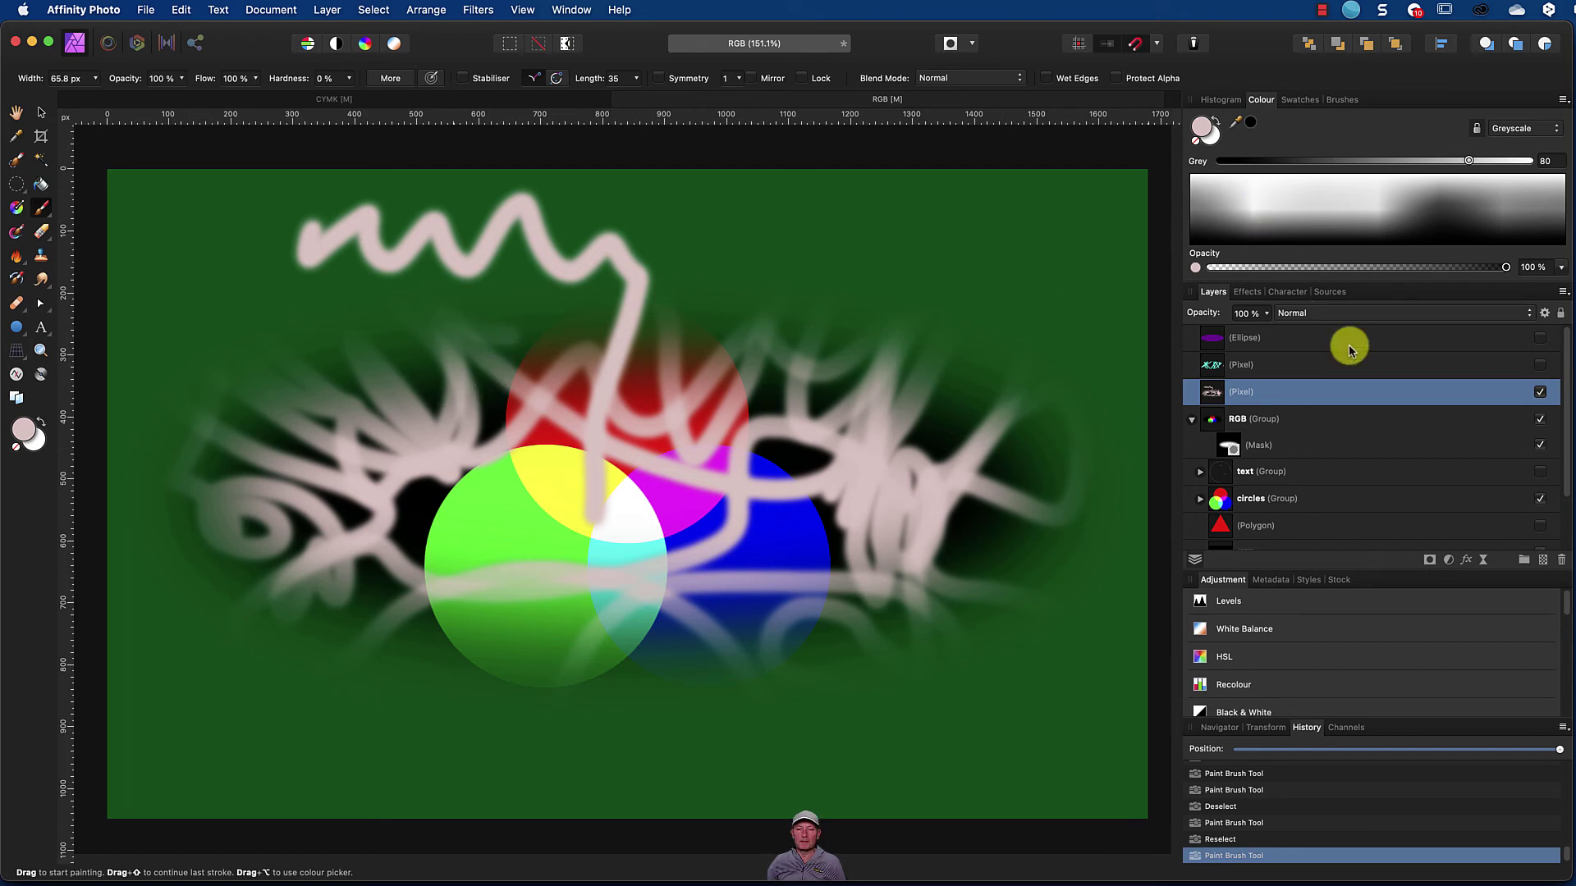
Step: Show the cyan and pale stroke layers over the circles, keeping the purple ellipse hidden
{"action": "left_click", "coordinate": [1540, 392]}
{"action": "left_click", "coordinate": [1502, 365]}
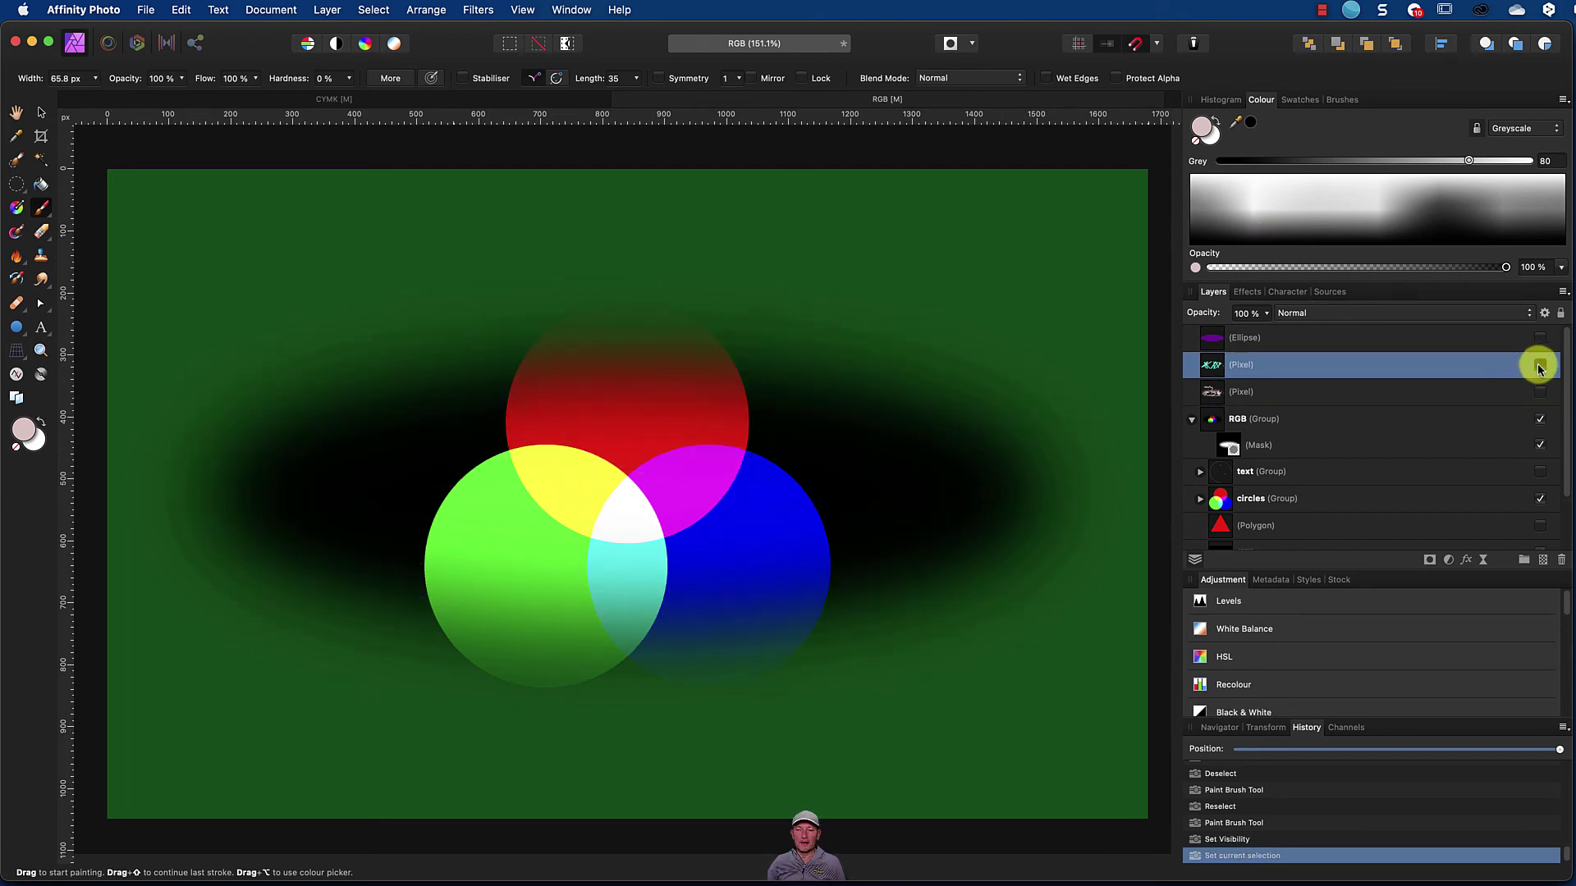
{"action": "left_click", "coordinate": [1539, 366]}
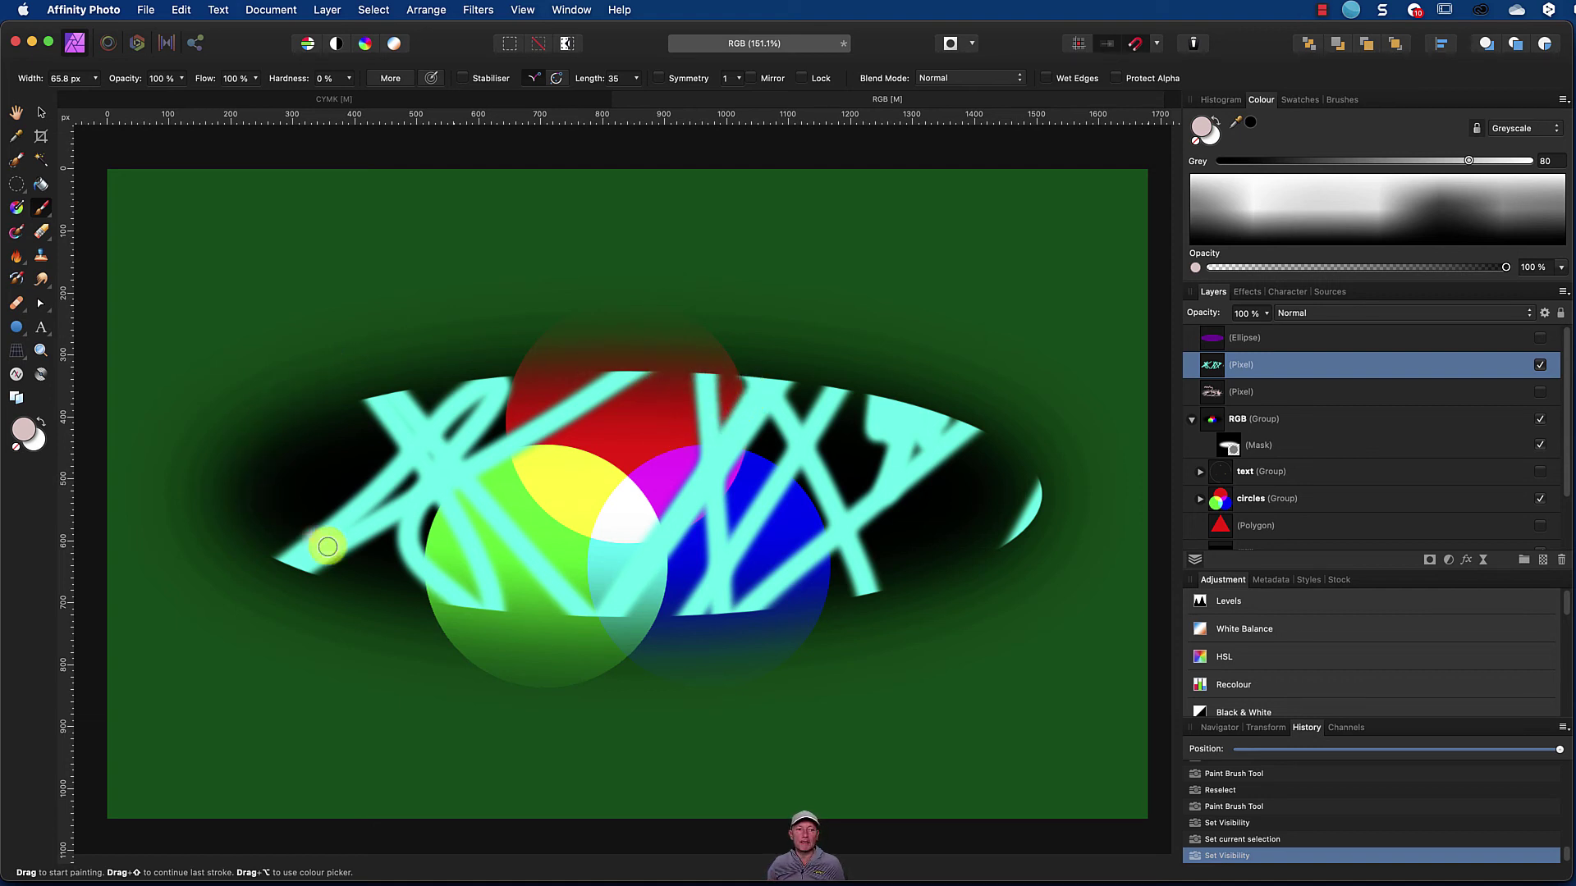
{"action": "left_click", "coordinate": [1213, 343]}
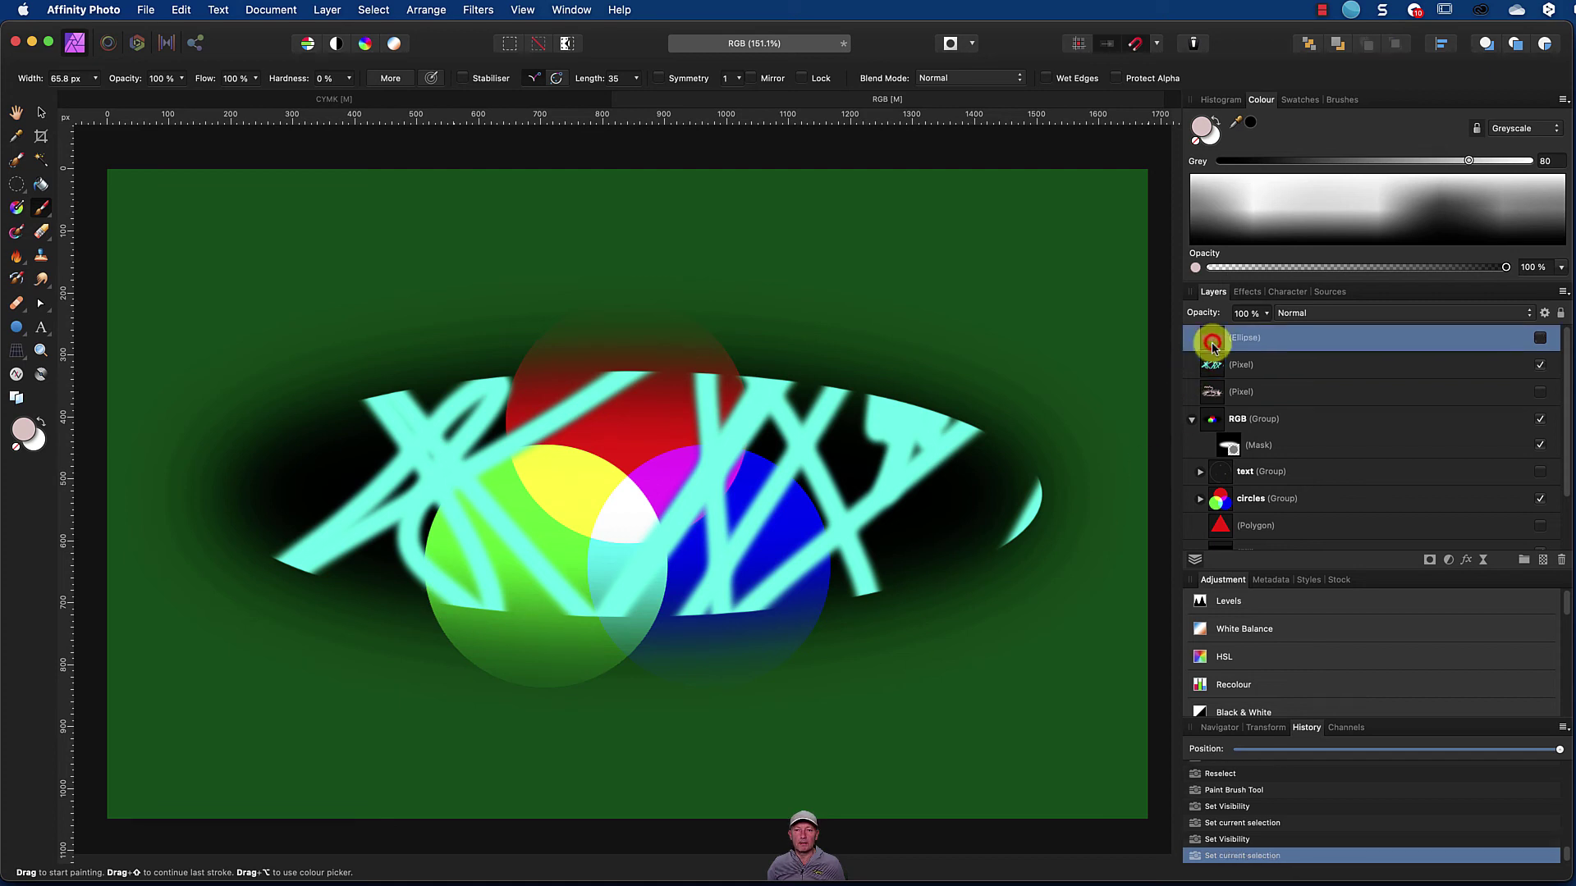
{"action": "left_click", "coordinate": [1537, 339]}
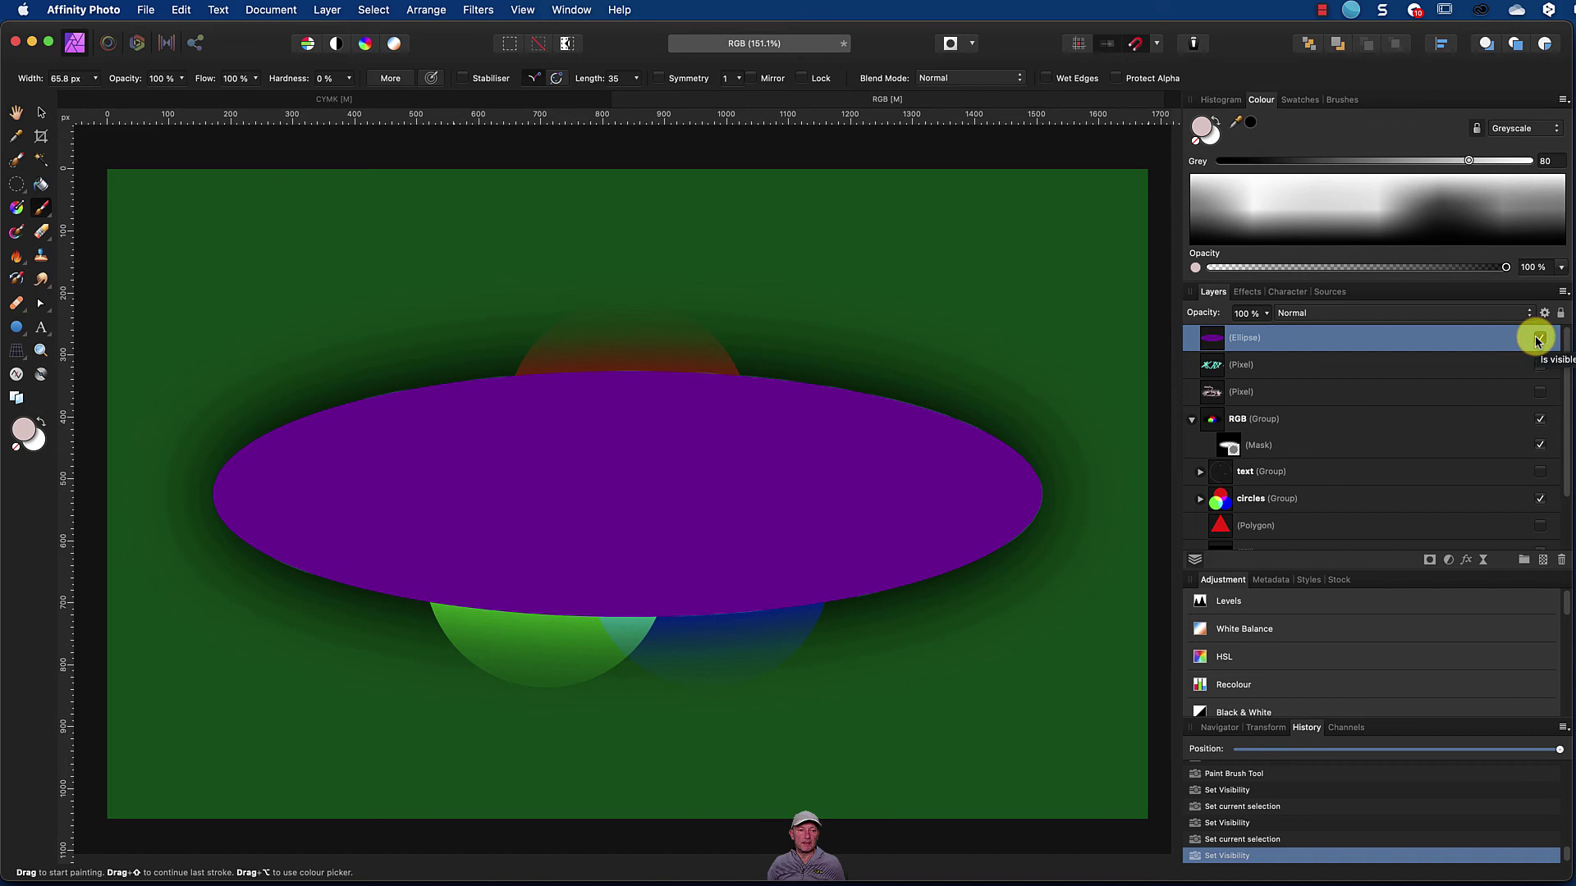
{"action": "left_click", "coordinate": [1538, 339]}
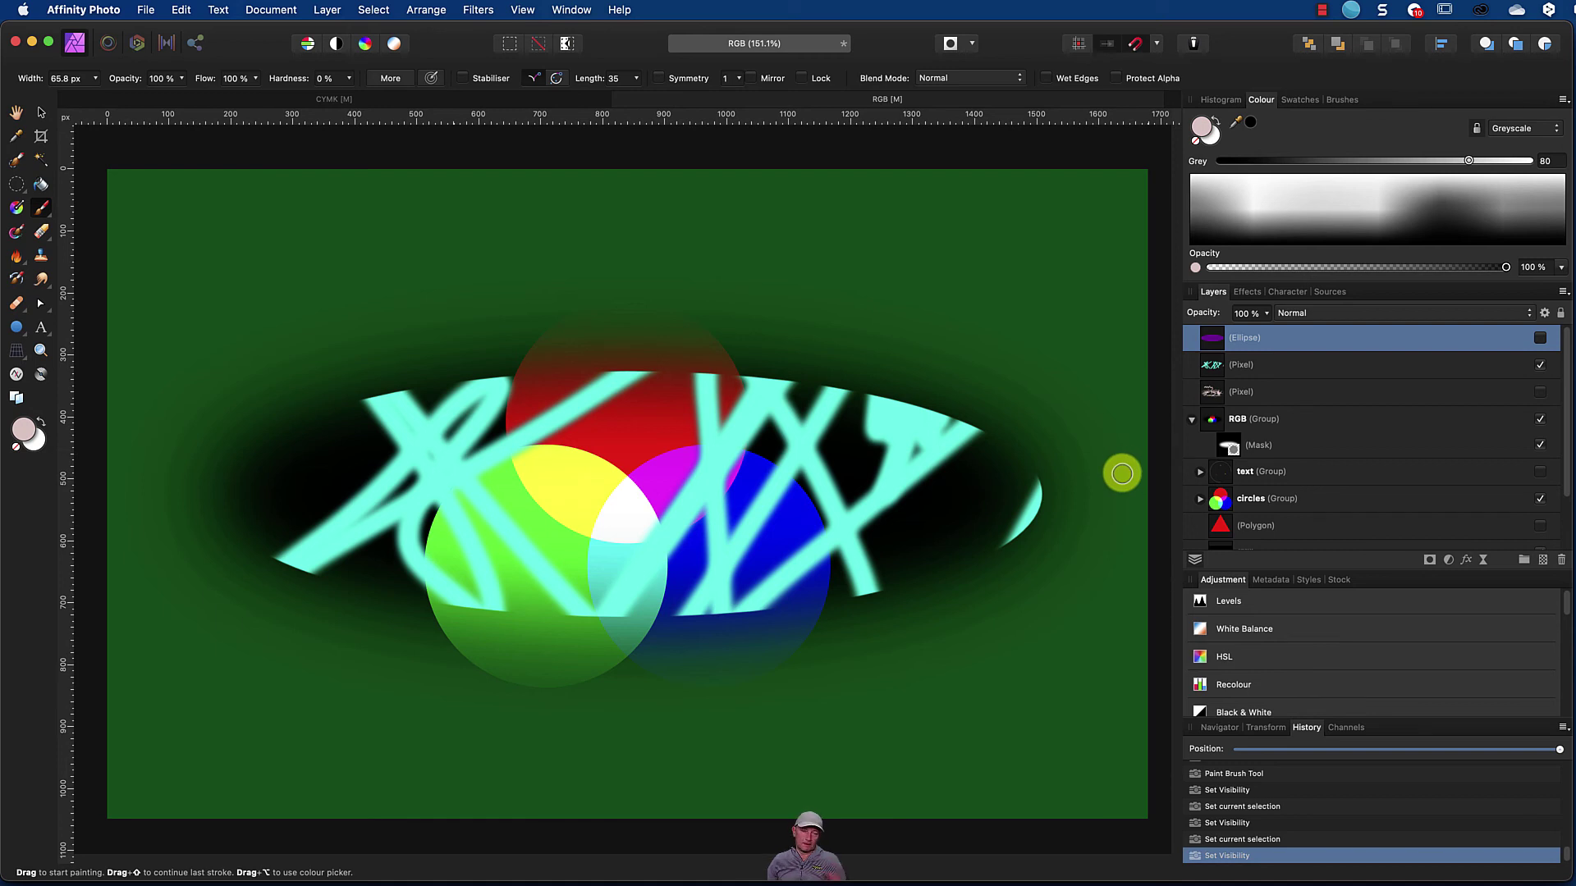
{"action": "left_click", "coordinate": [1540, 393]}
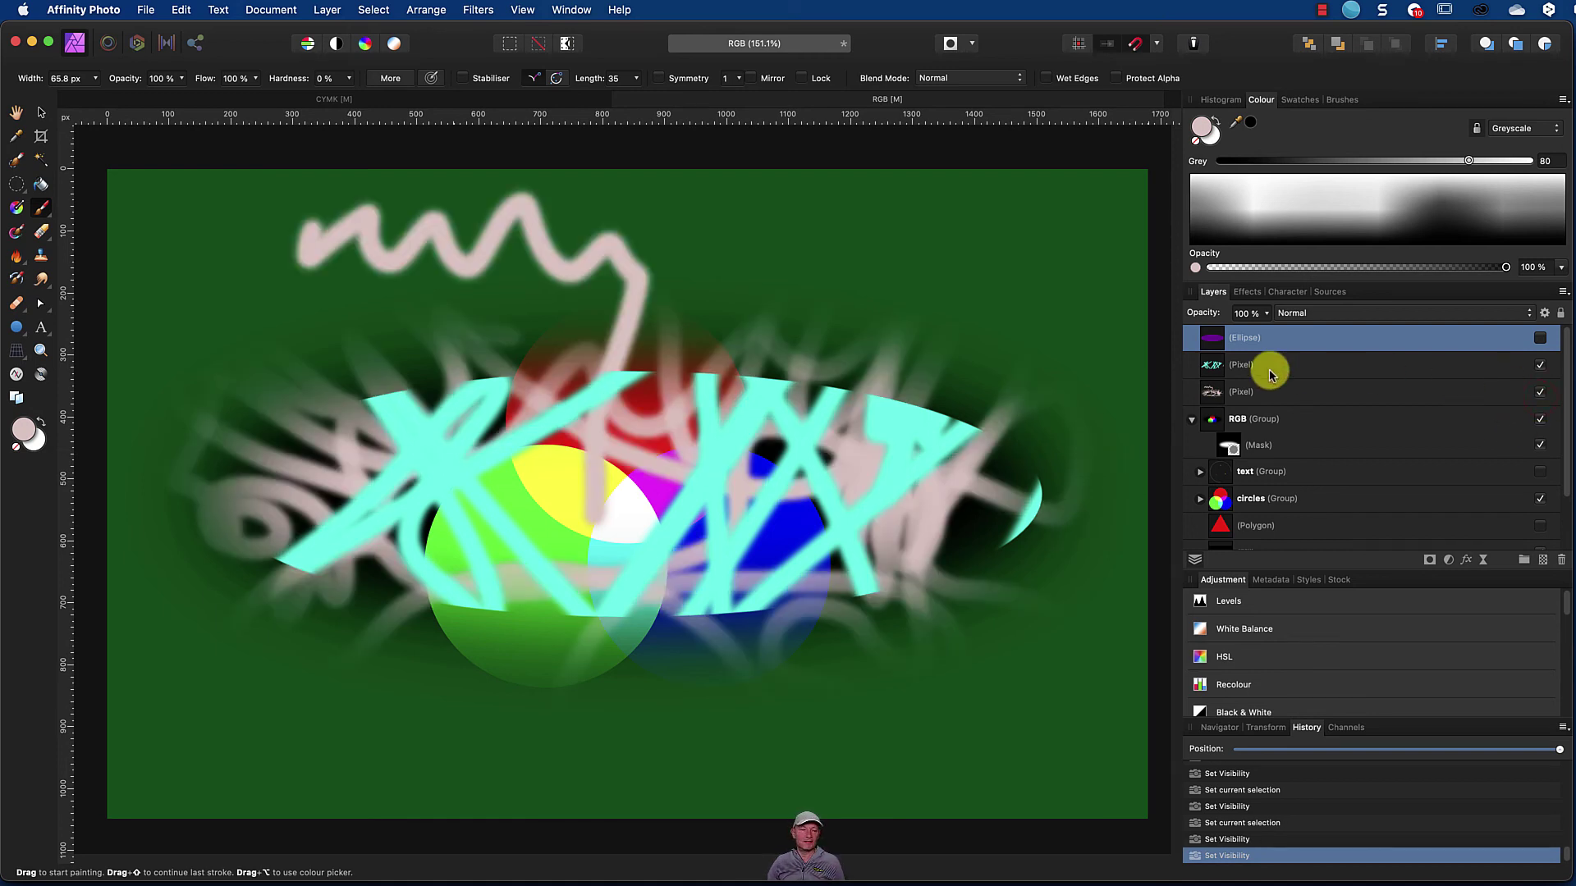
Step: Hide the cyan layer, then deselect and paint a swirl and a short top stroke on the pale layer
{"action": "left_click", "coordinate": [1540, 366]}
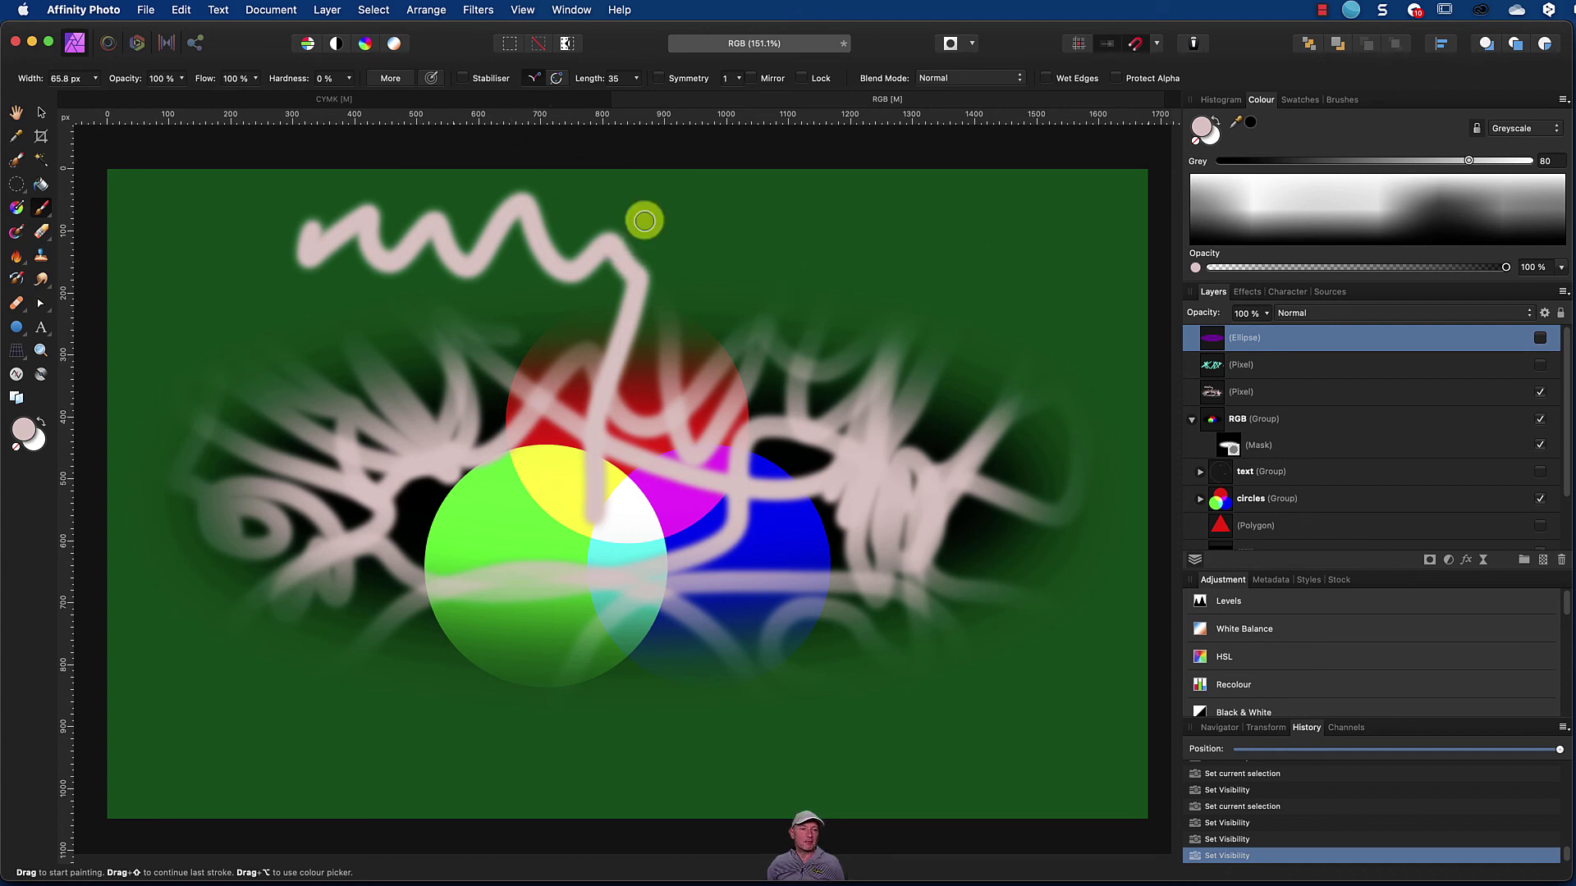
{"action": "left_click", "coordinate": [1208, 386]}
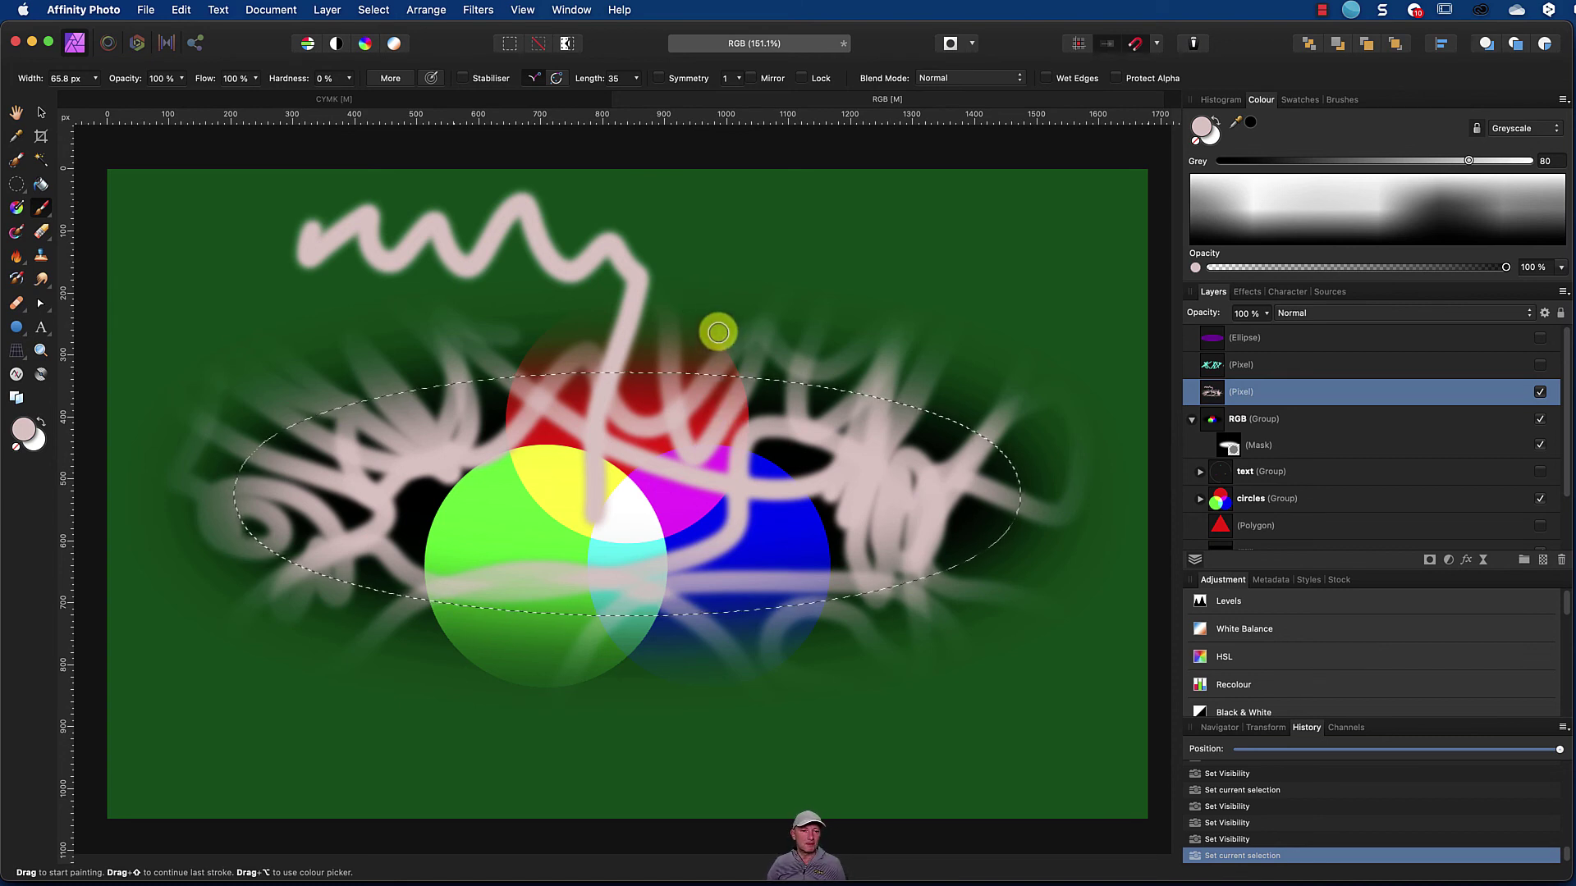
{"action": "left_click", "coordinate": [739, 239]}
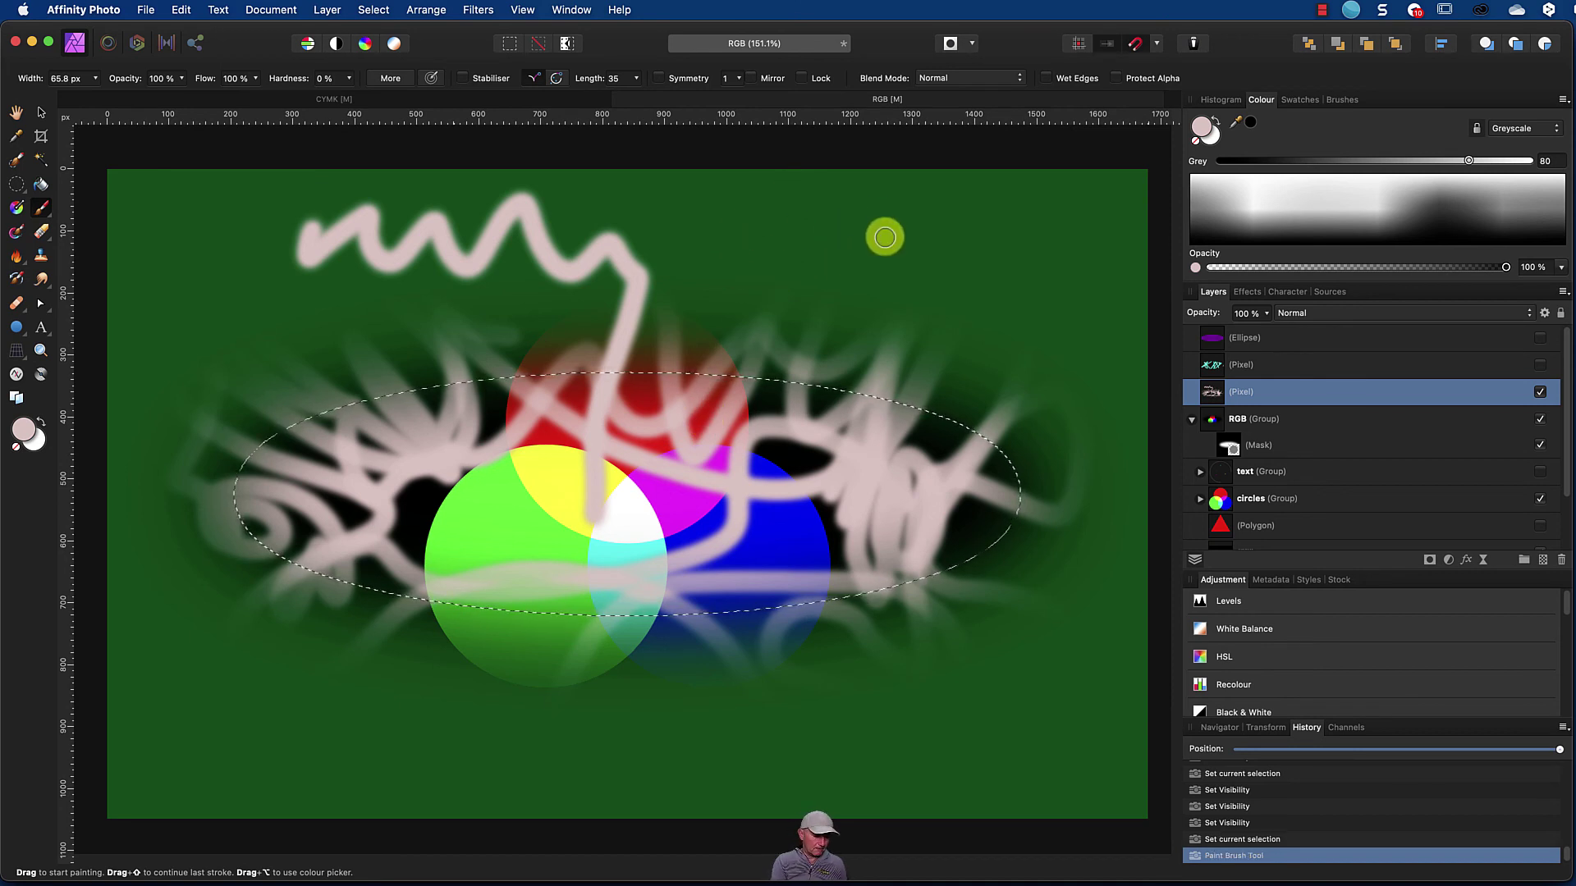
{"action": "key", "text": "super+d"}
{"action": "left_click", "coordinate": [777, 212]}
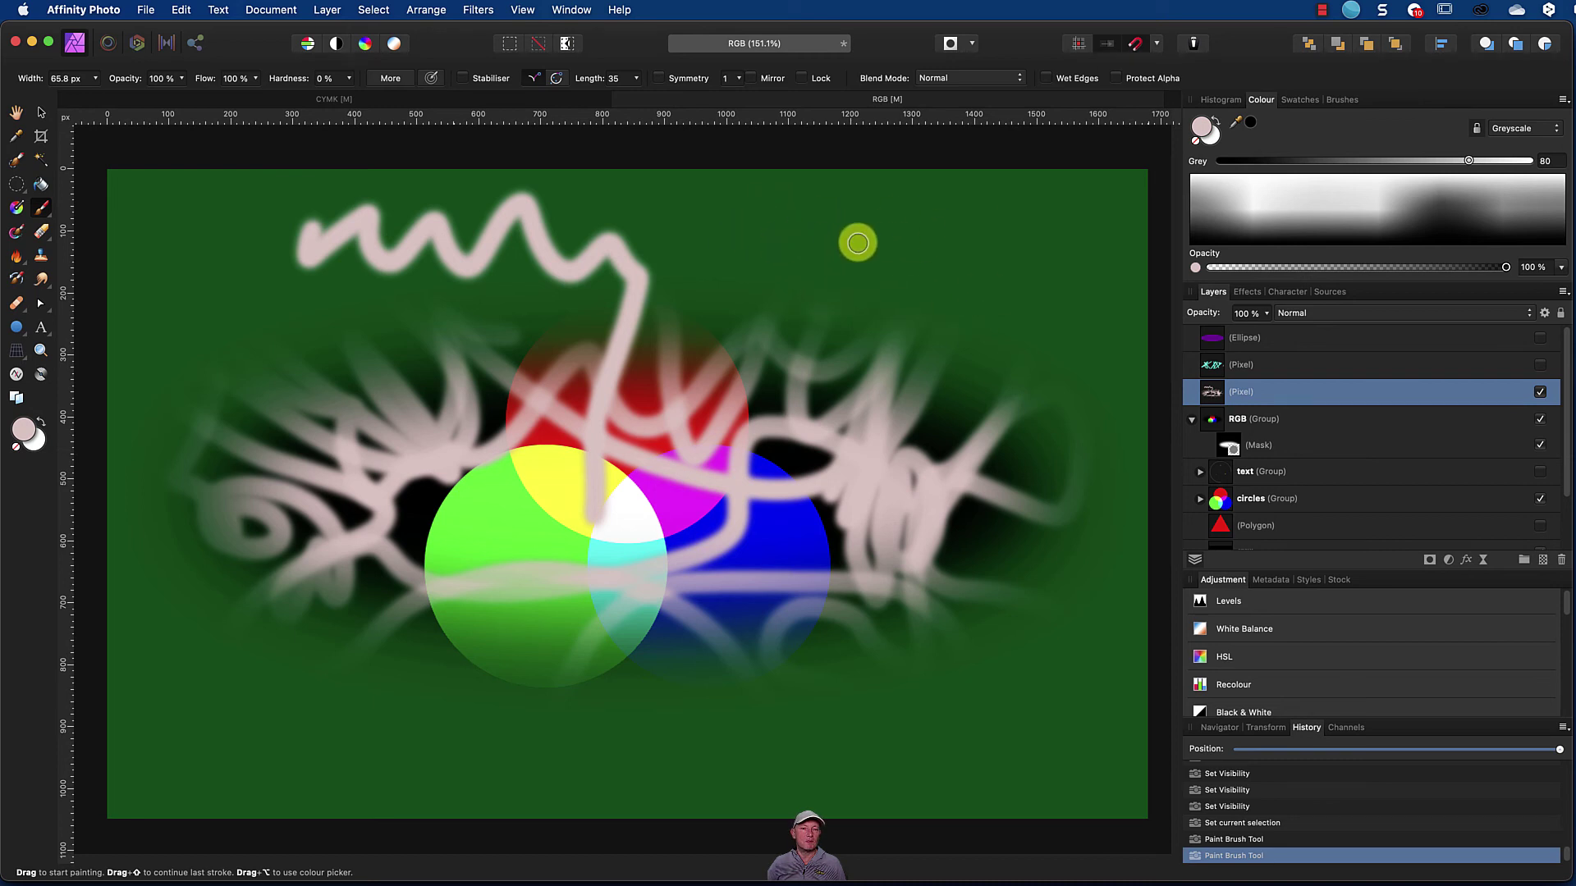
{"action": "mouse_move", "coordinate": [792, 444]}
{"action": "left_mouse_down"}
{"action": "mouse_move", "coordinate": [781, 457]}
{"action": "mouse_move", "coordinate": [809, 457]}
{"action": "mouse_move", "coordinate": [778, 418]}
{"action": "left_mouse_up"}
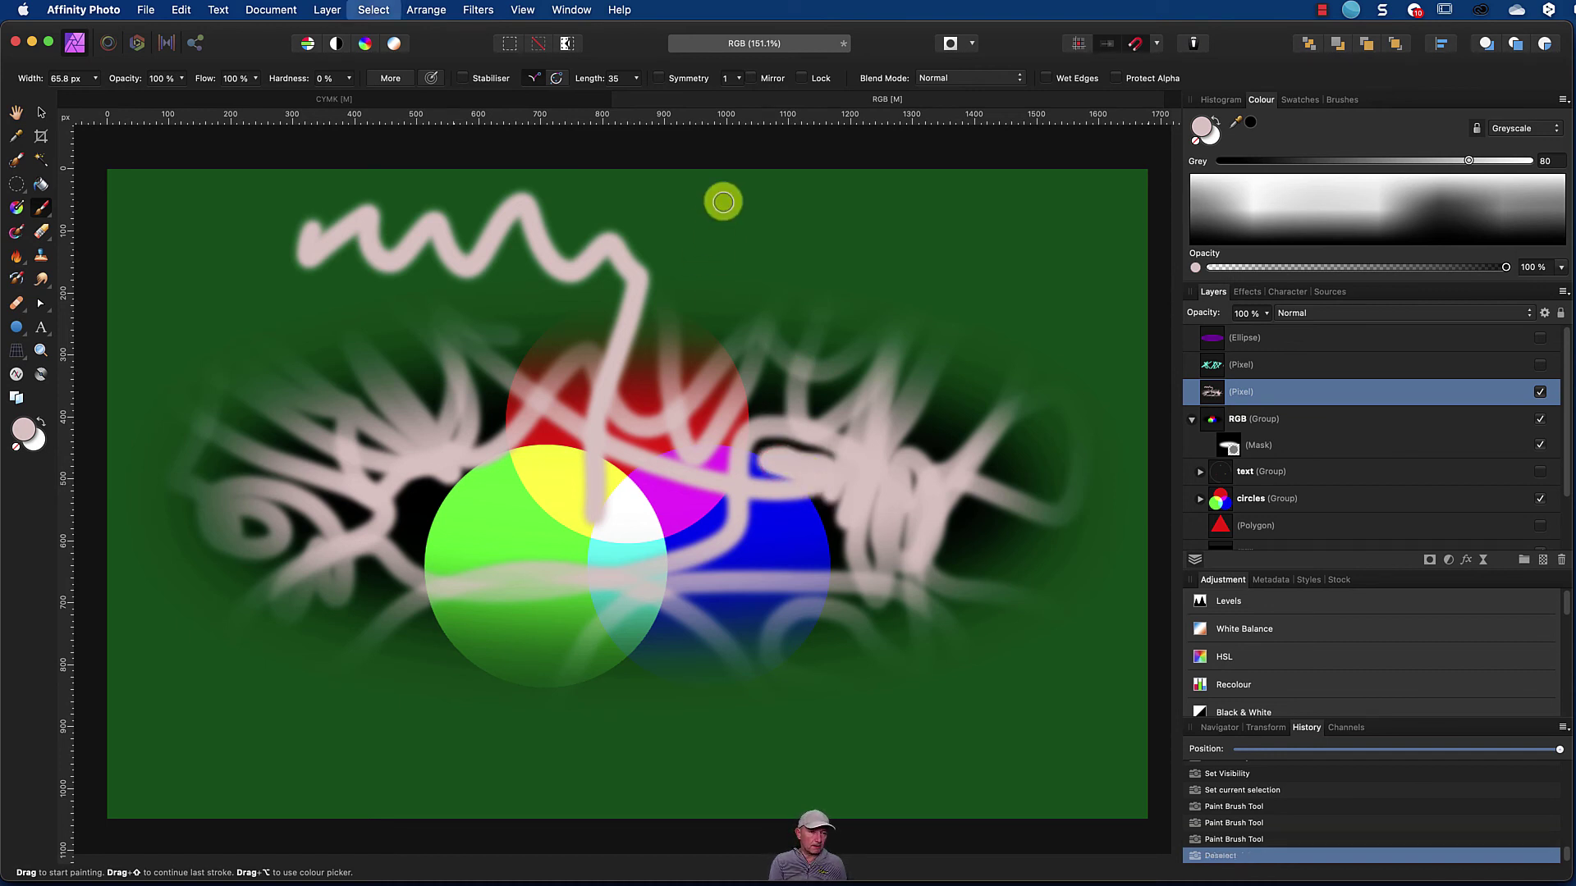
{"action": "left_click_drag", "start_coordinate": [761, 235], "coordinate": [842, 237]}
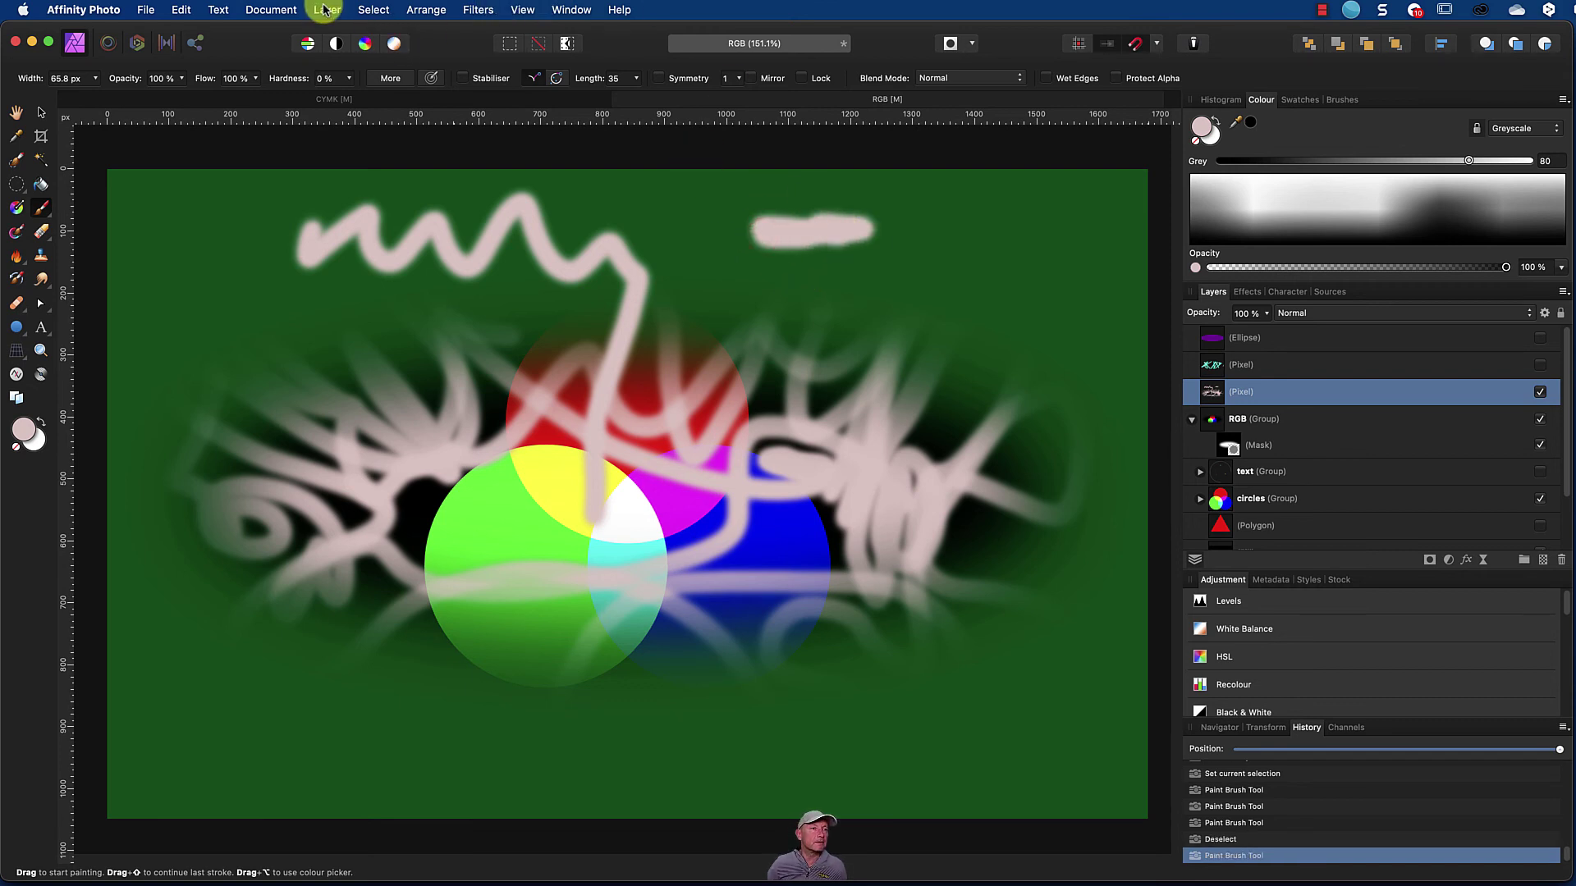
Step: Reselect the ellipse, paint one more pale stroke, and show the purple ellipse again
{"action": "left_click", "coordinate": [371, 10]}
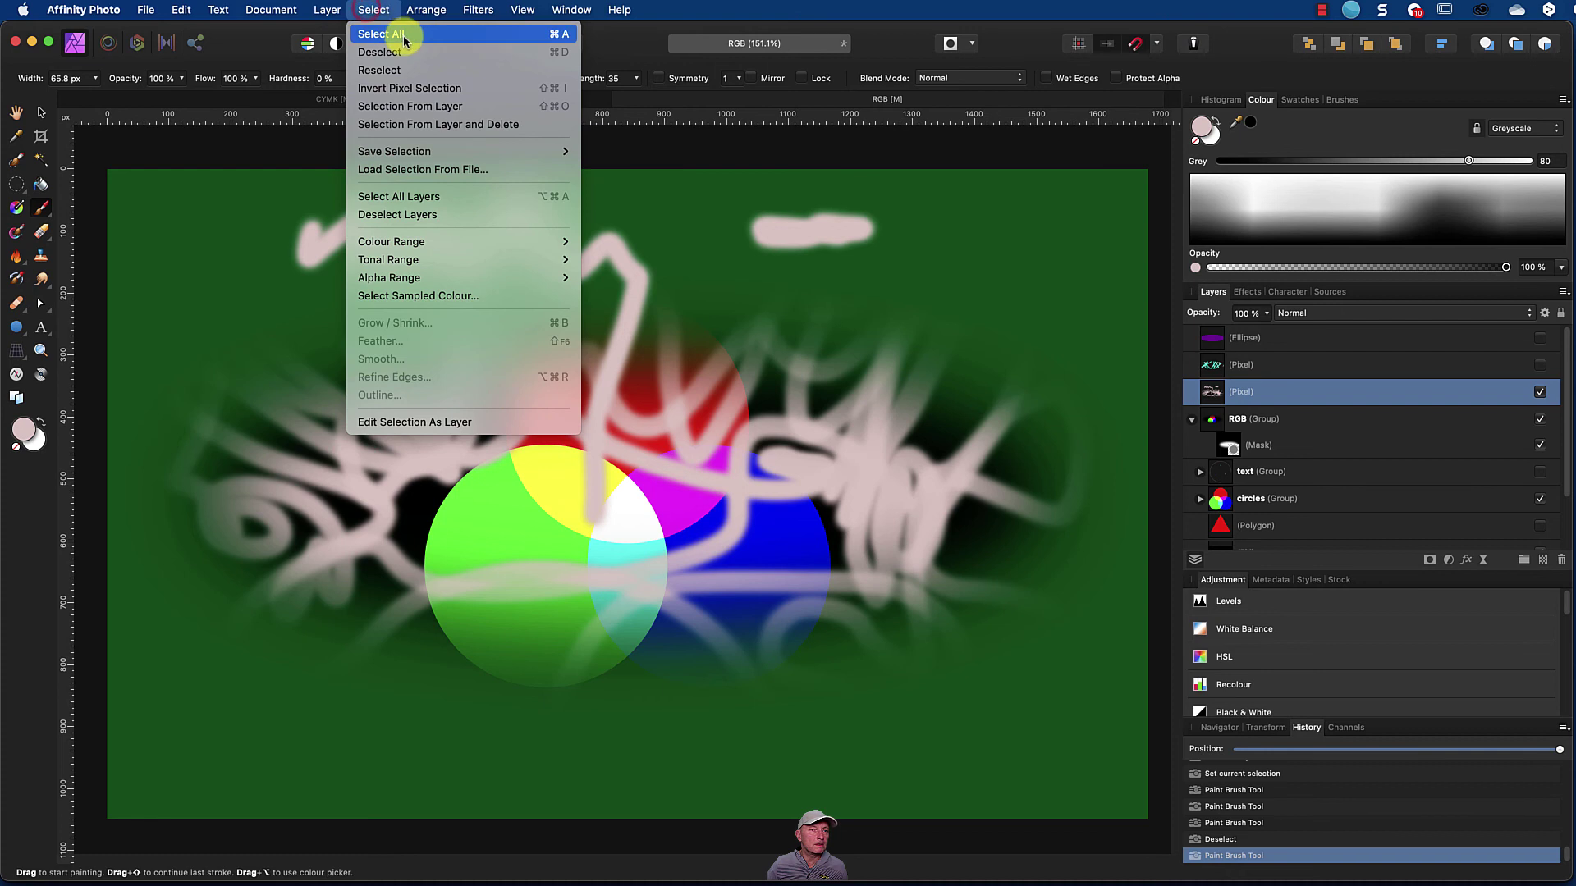
{"action": "left_click", "coordinate": [408, 70]}
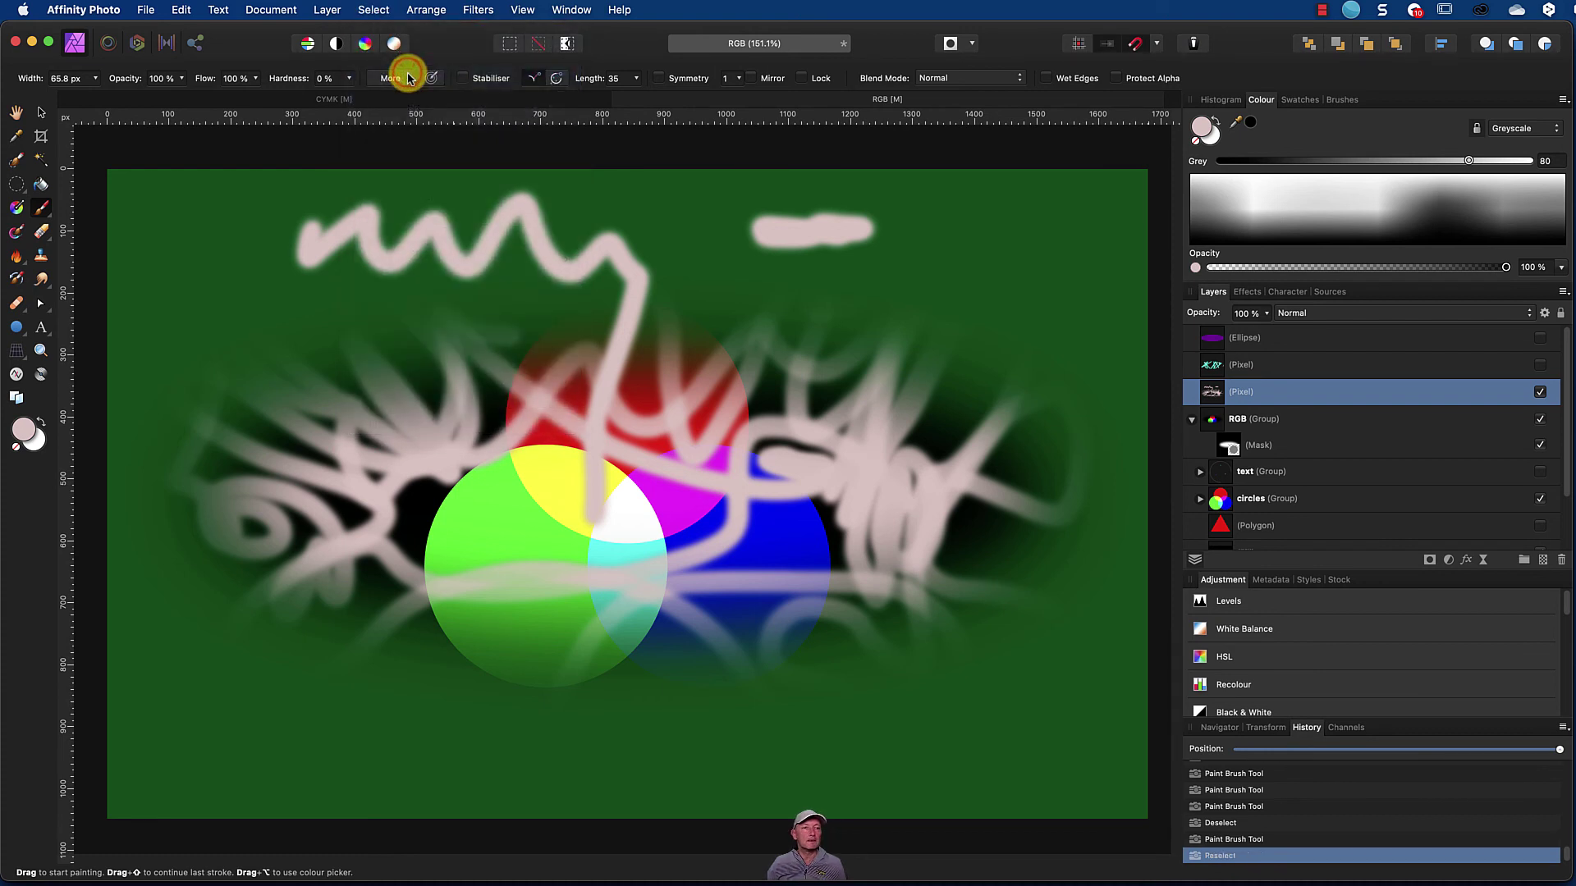
{"action": "mouse_move", "coordinate": [1038, 356]}
{"action": "left_mouse_down"}
{"action": "mouse_move", "coordinate": [992, 330]}
{"action": "mouse_move", "coordinate": [993, 268]}
{"action": "left_mouse_up"}
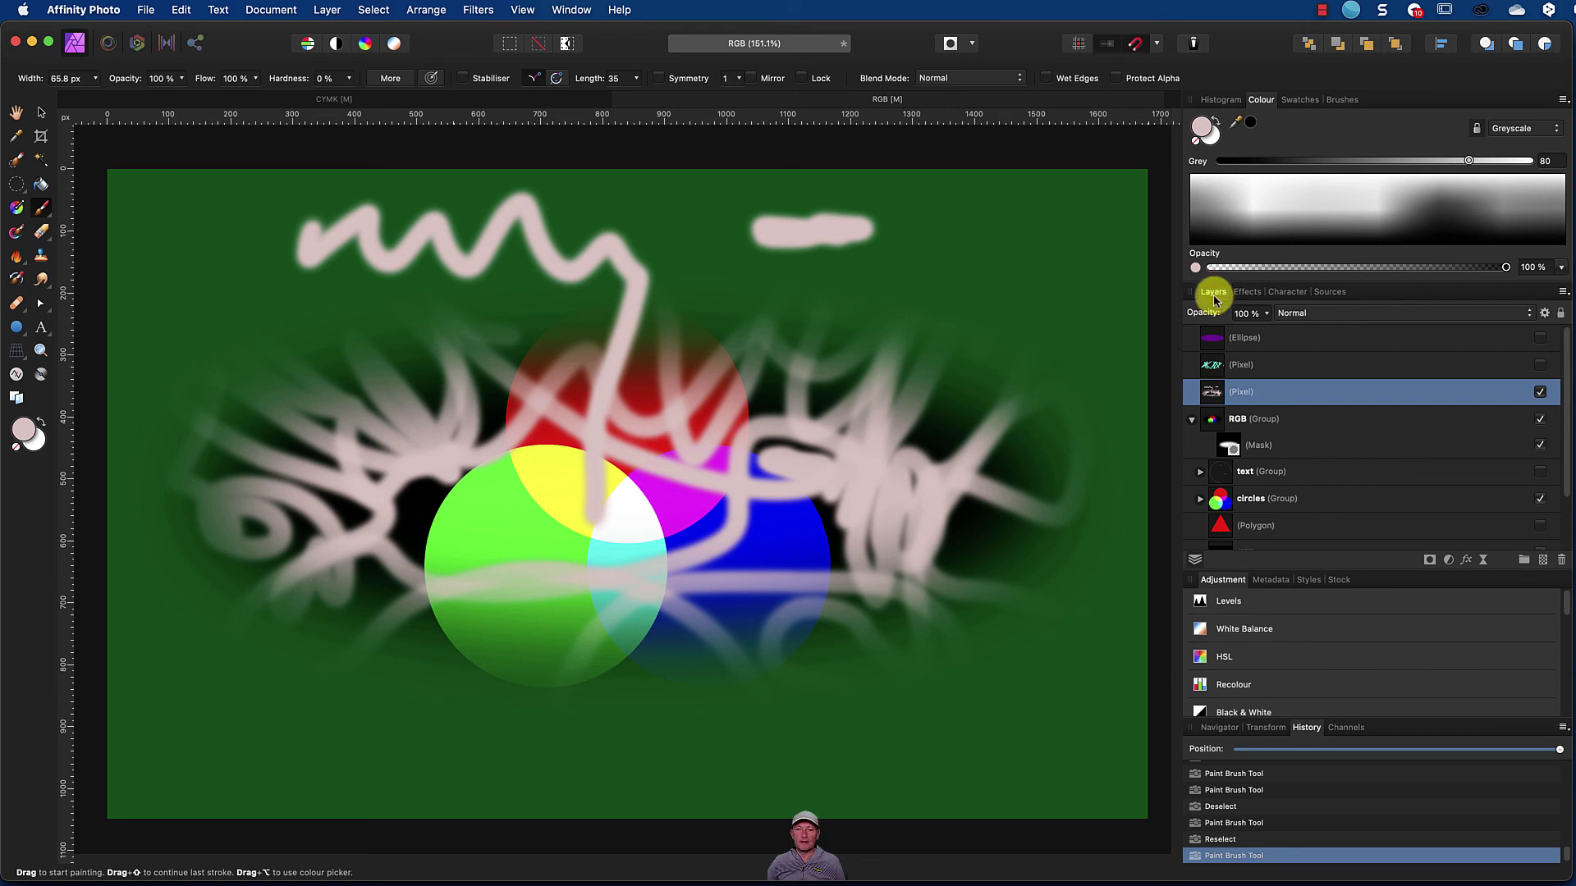
{"action": "left_click", "coordinate": [1211, 337]}
{"action": "left_click", "coordinate": [1541, 338]}
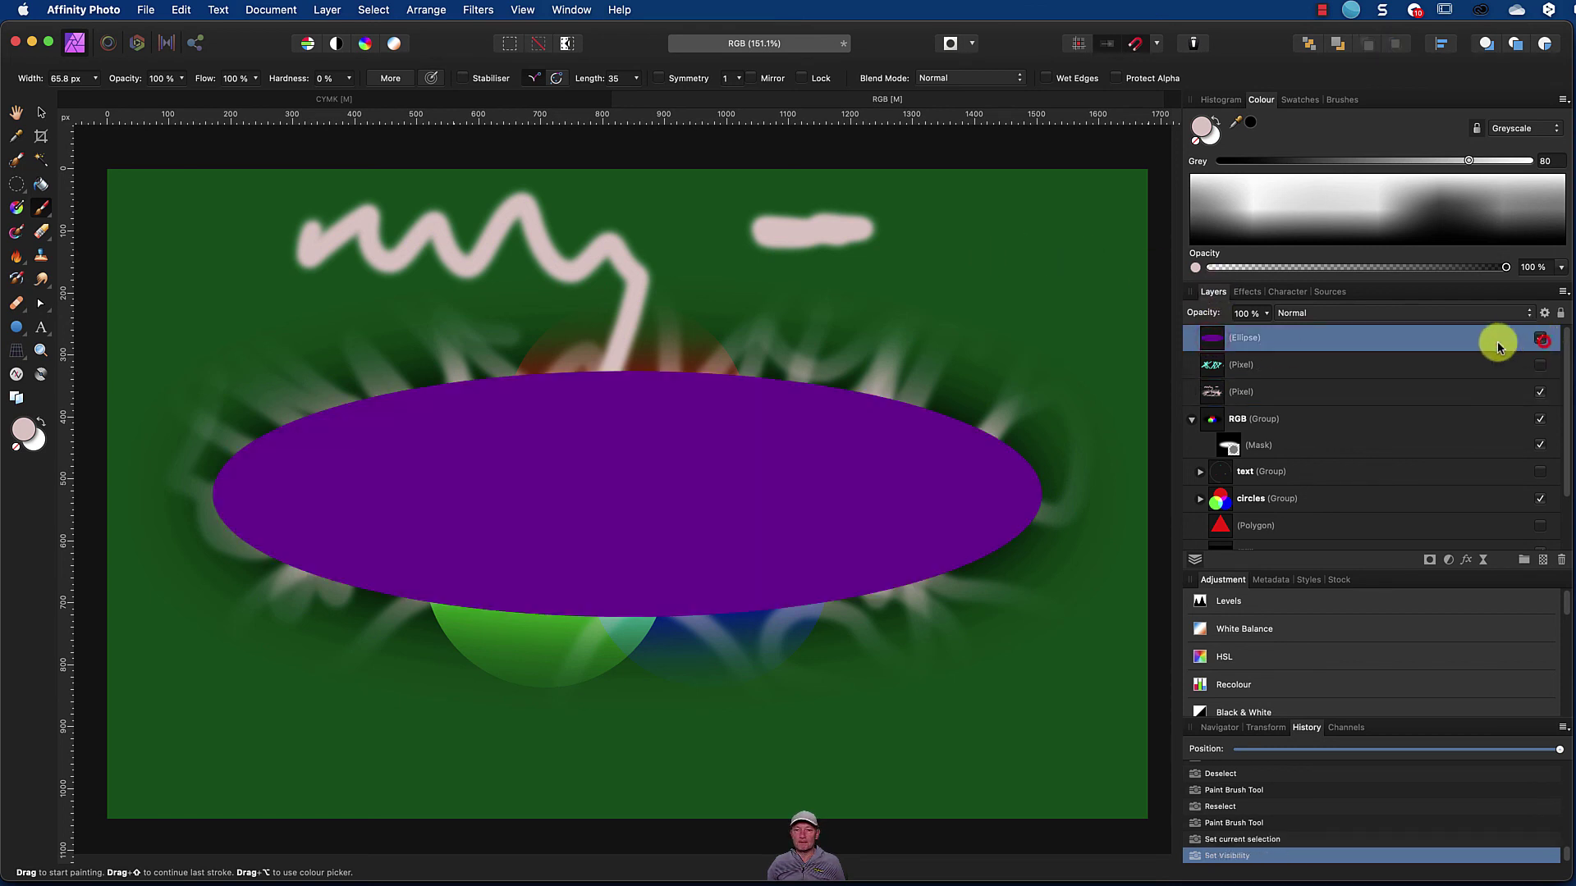
Step: Switch the brush to Darken mode, add a pixel layer, and paint test strokes over the ellipse
{"action": "left_click", "coordinate": [1212, 339]}
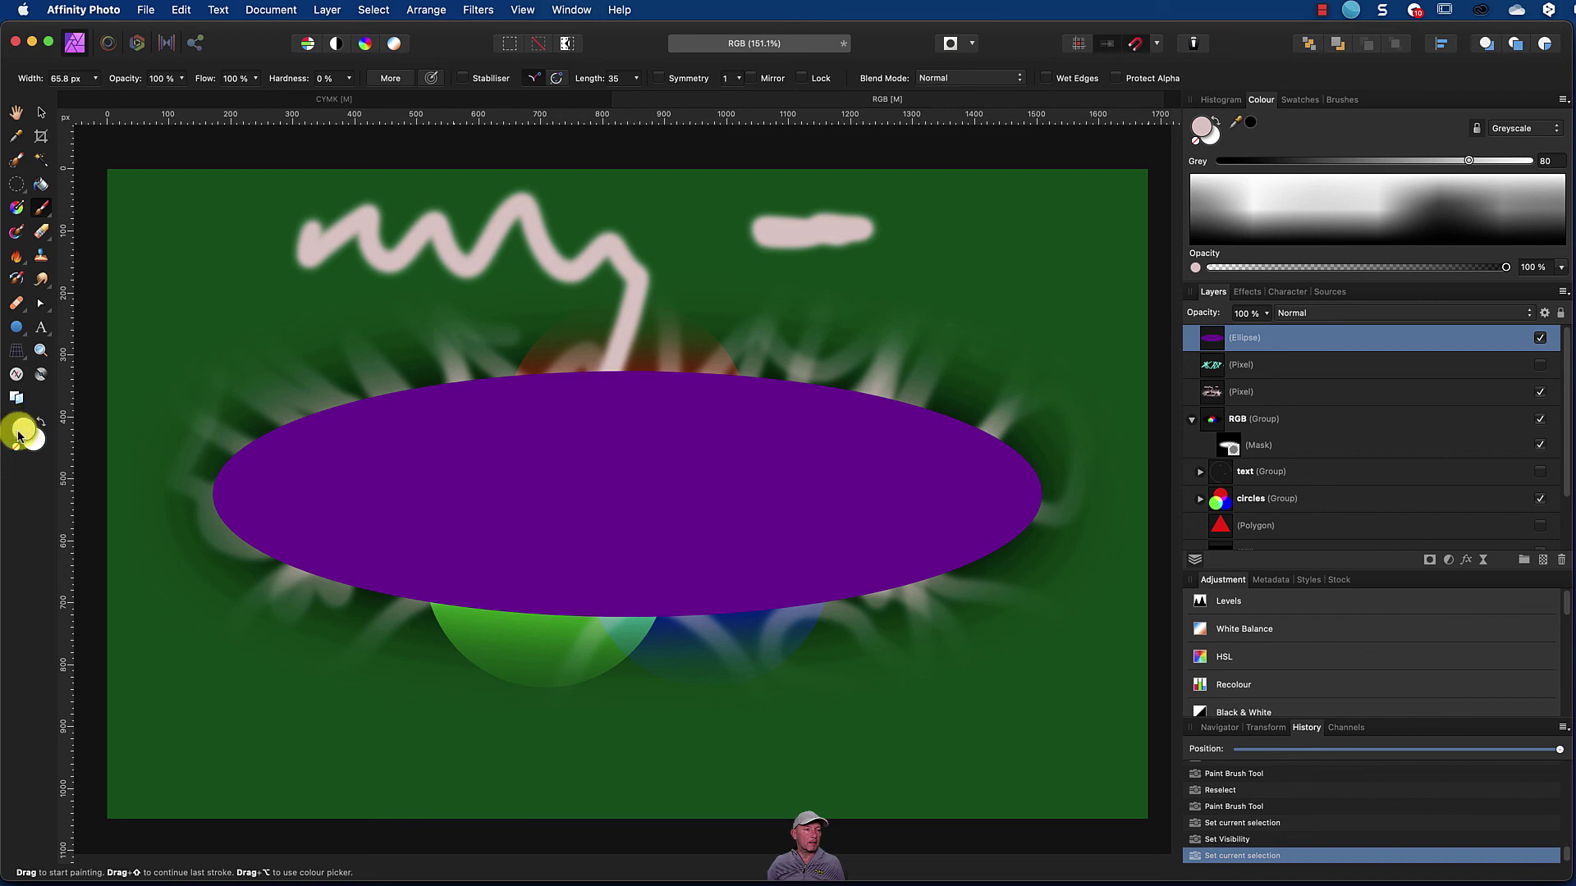
{"action": "left_click", "coordinate": [958, 79]}
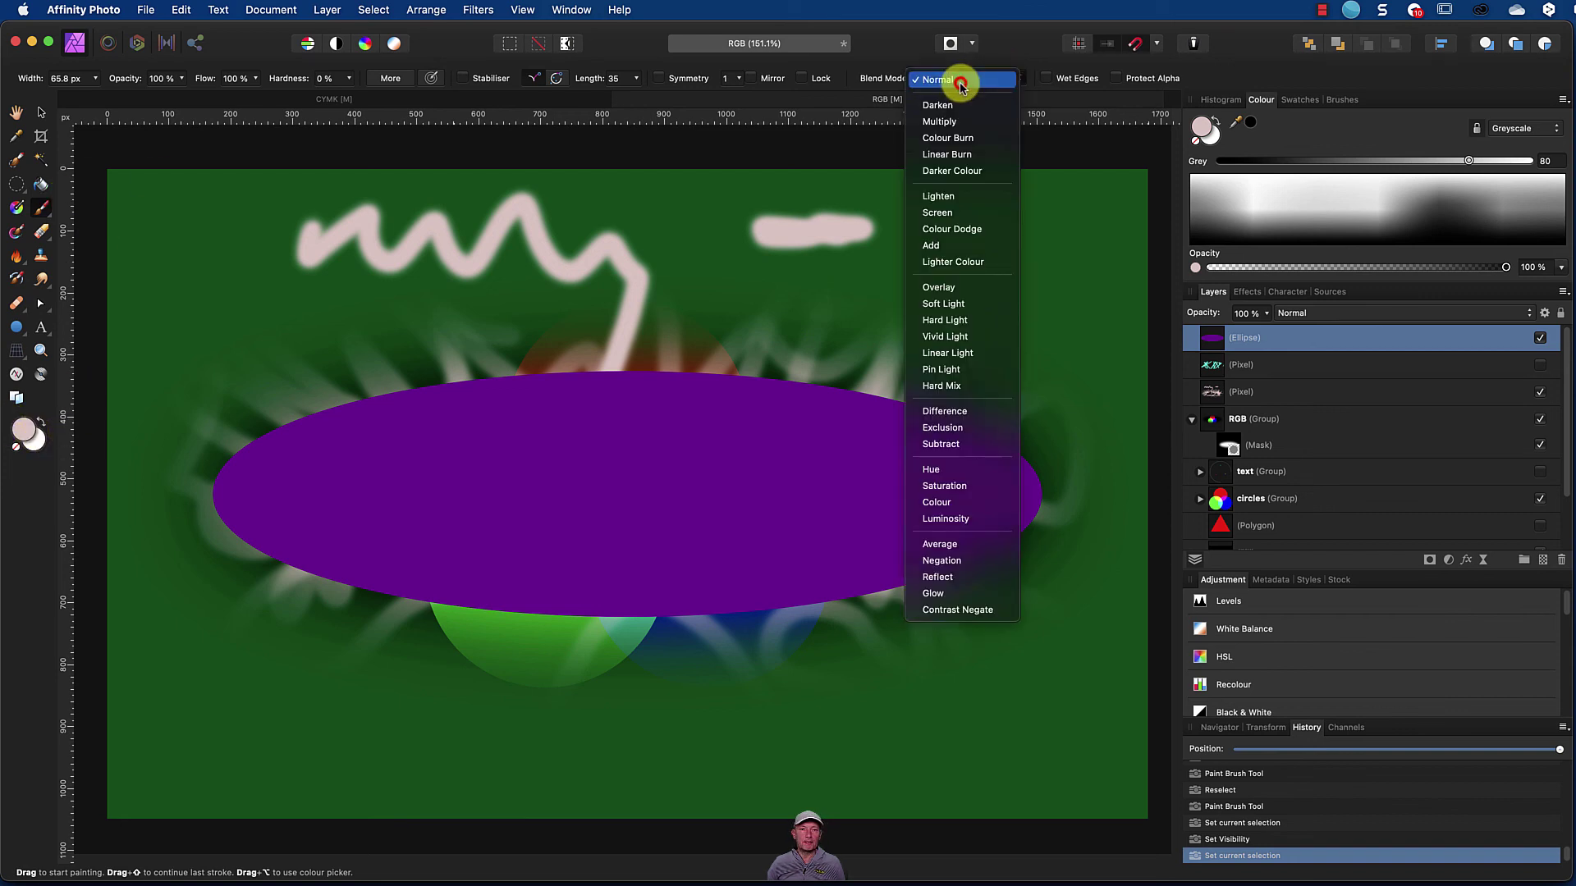
{"action": "left_click", "coordinate": [956, 107]}
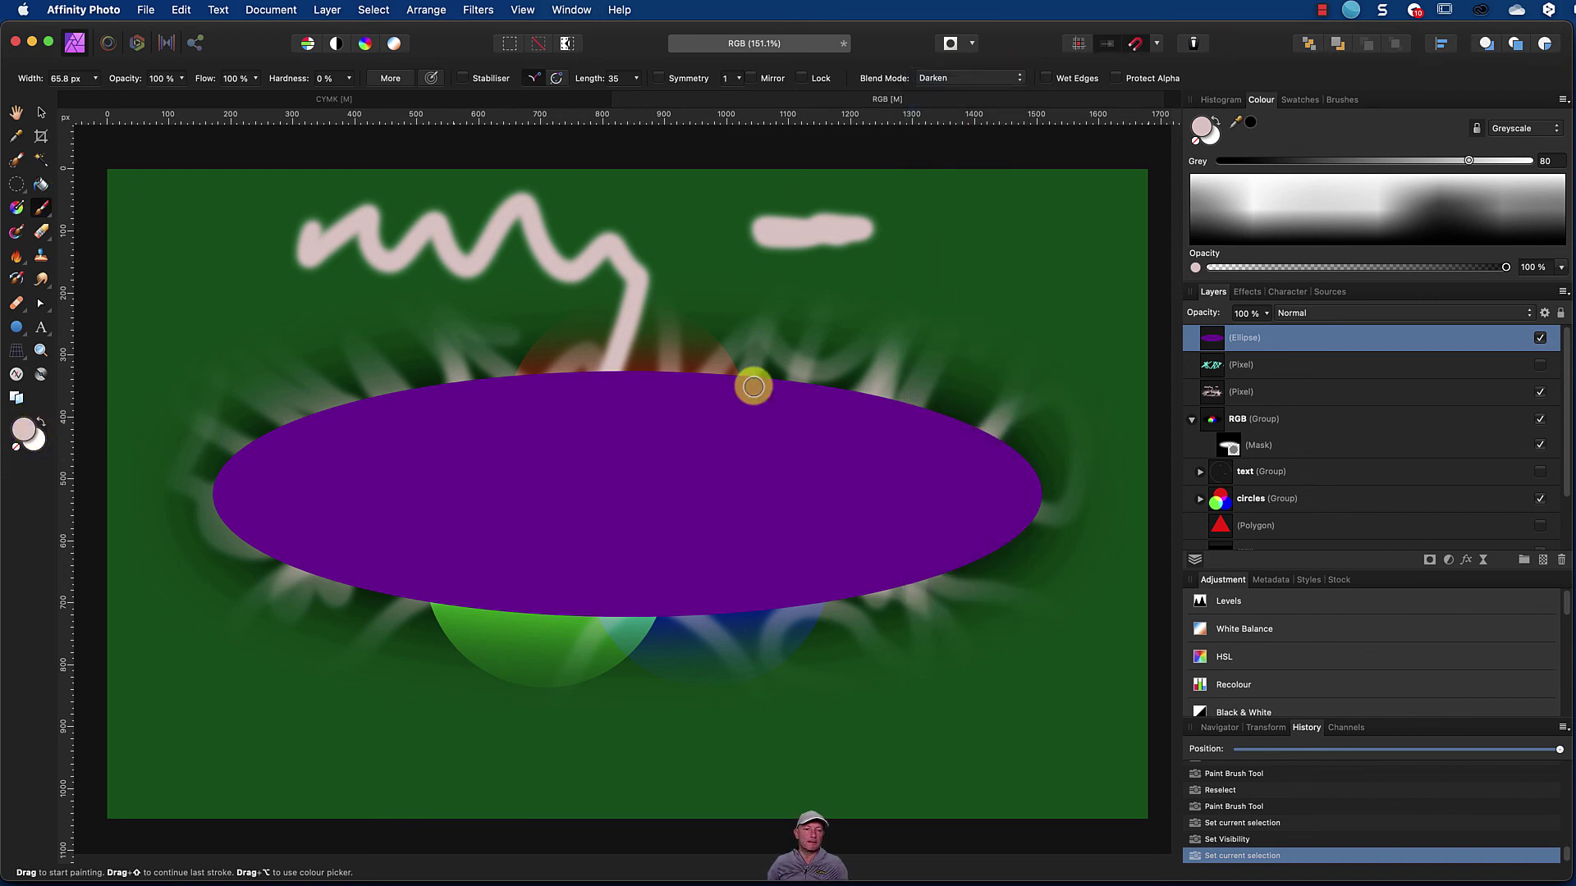
{"action": "left_click", "coordinate": [1543, 562]}
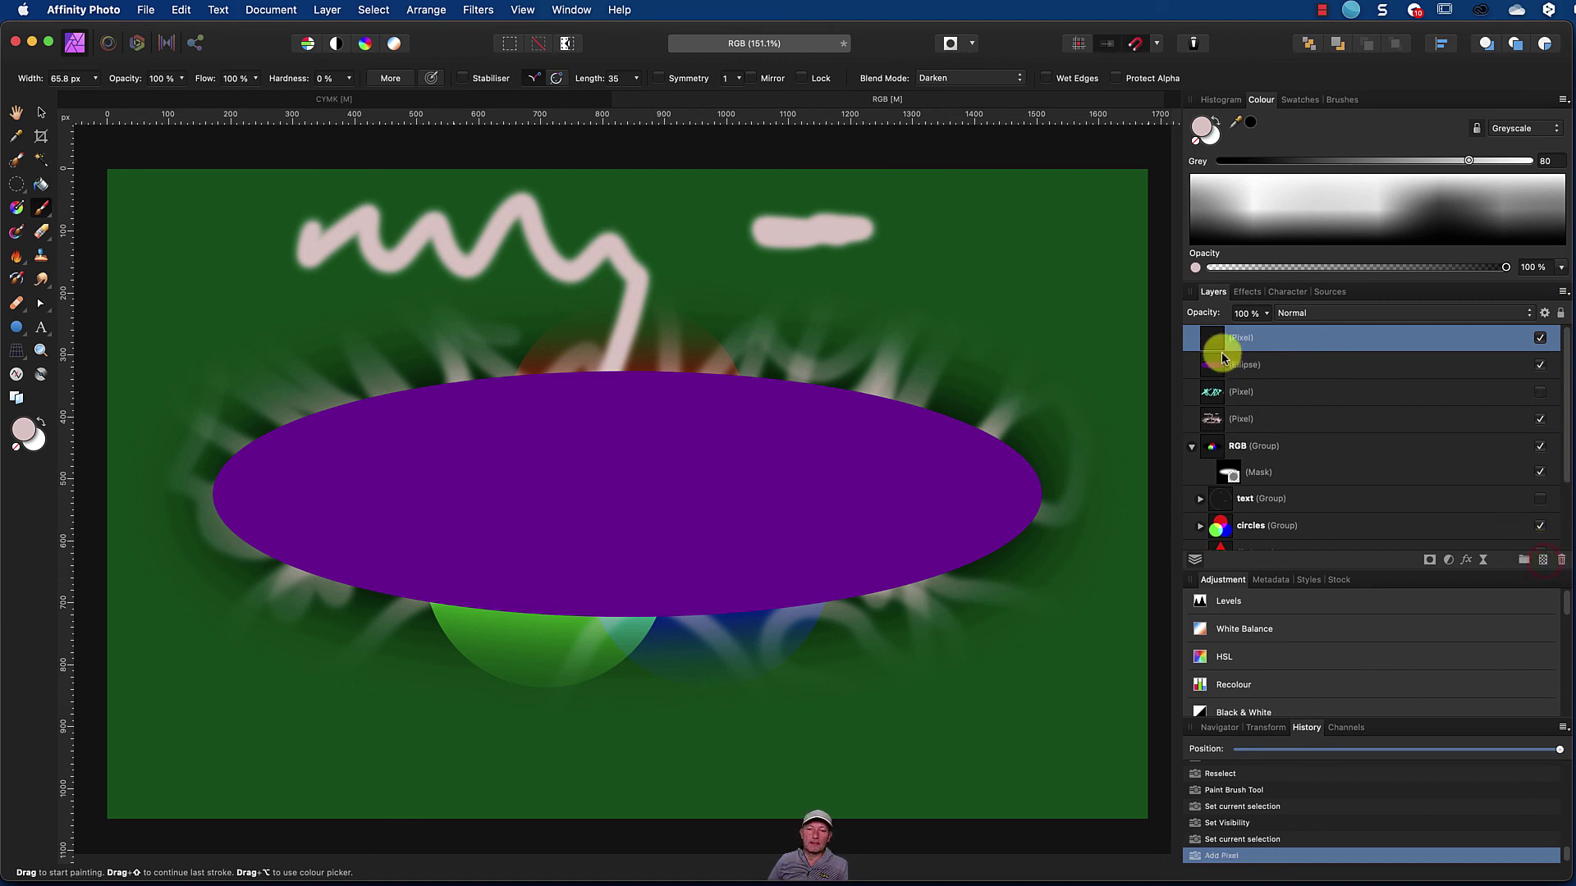
{"action": "mouse_move", "coordinate": [720, 463]}
{"action": "left_mouse_down"}
{"action": "mouse_move", "coordinate": [925, 341]}
{"action": "mouse_move", "coordinate": [879, 405]}
{"action": "mouse_move", "coordinate": [767, 460]}
{"action": "mouse_move", "coordinate": [751, 410]}
{"action": "left_mouse_up"}
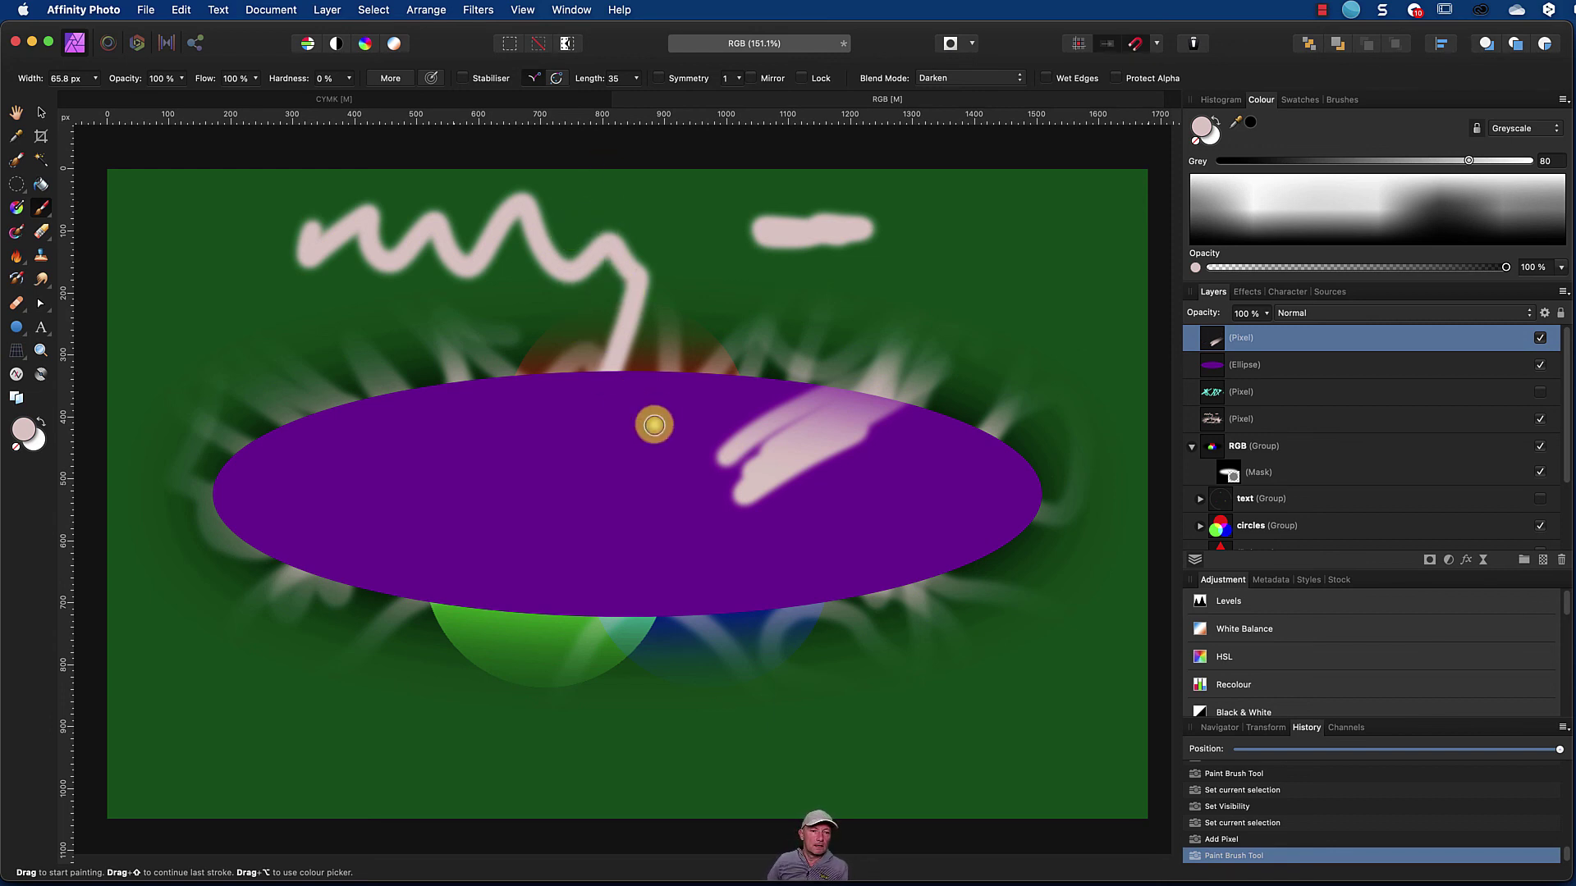
{"action": "key", "text": "super+d"}
{"action": "mouse_move", "coordinate": [702, 460]}
{"action": "left_mouse_down"}
{"action": "mouse_move", "coordinate": [826, 325]}
{"action": "mouse_move", "coordinate": [668, 324]}
{"action": "mouse_move", "coordinate": [657, 380]}
{"action": "left_mouse_up"}
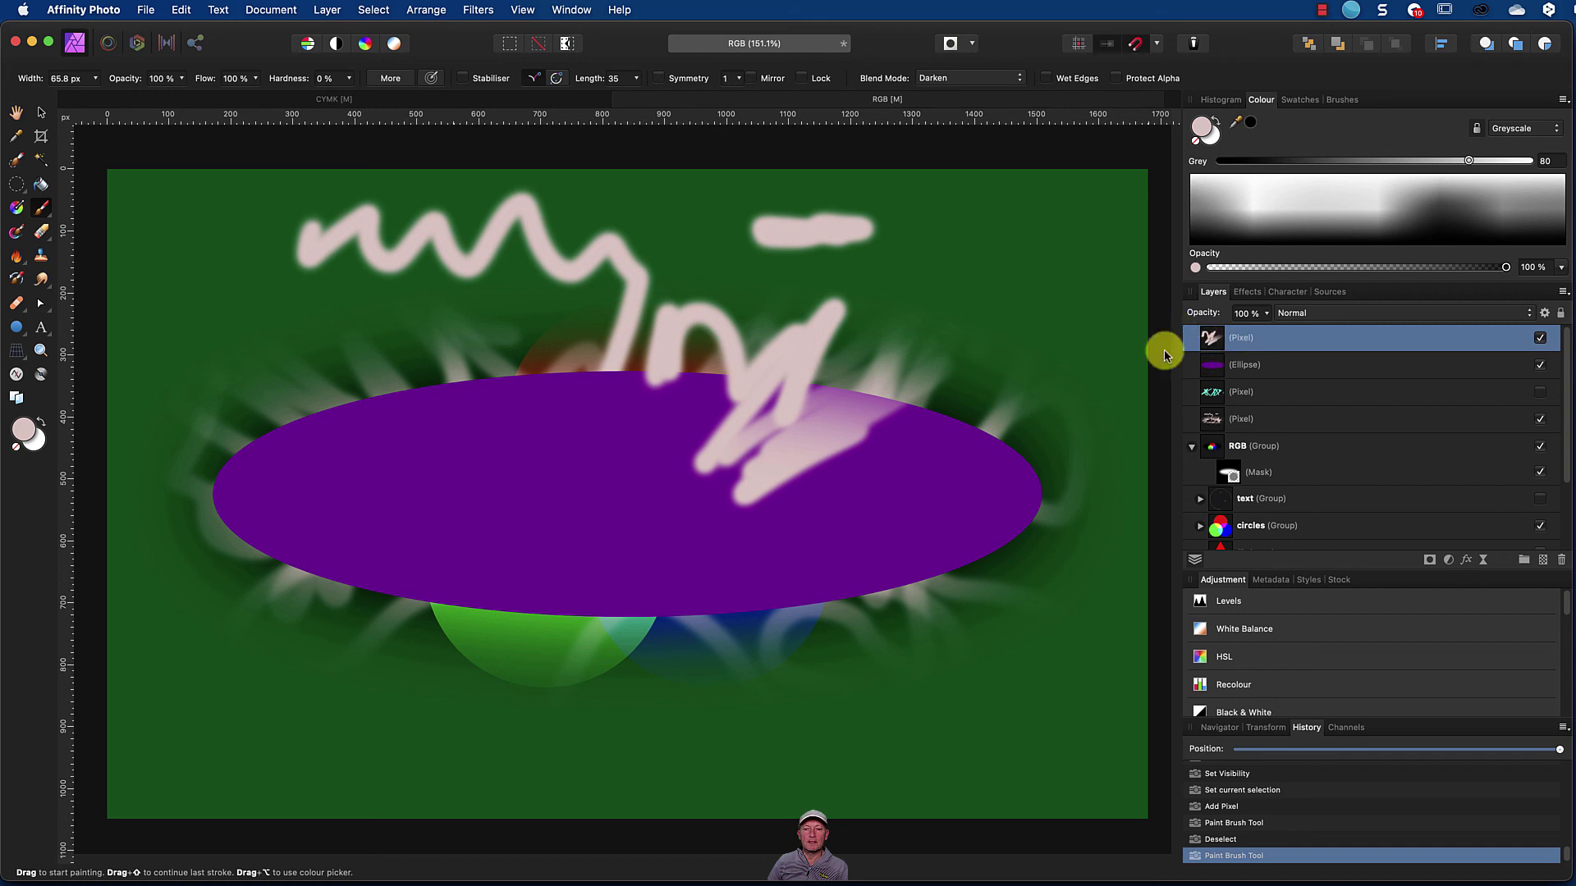
{"action": "mouse_move", "coordinate": [908, 412]}
{"action": "left_mouse_down"}
{"action": "mouse_move", "coordinate": [939, 358]}
{"action": "mouse_move", "coordinate": [921, 426]}
{"action": "left_mouse_up"}
Step: Keep Darken mode, select the Ellipse layer and paint a cross-shaped stroke on it
{"action": "left_click", "coordinate": [950, 76]}
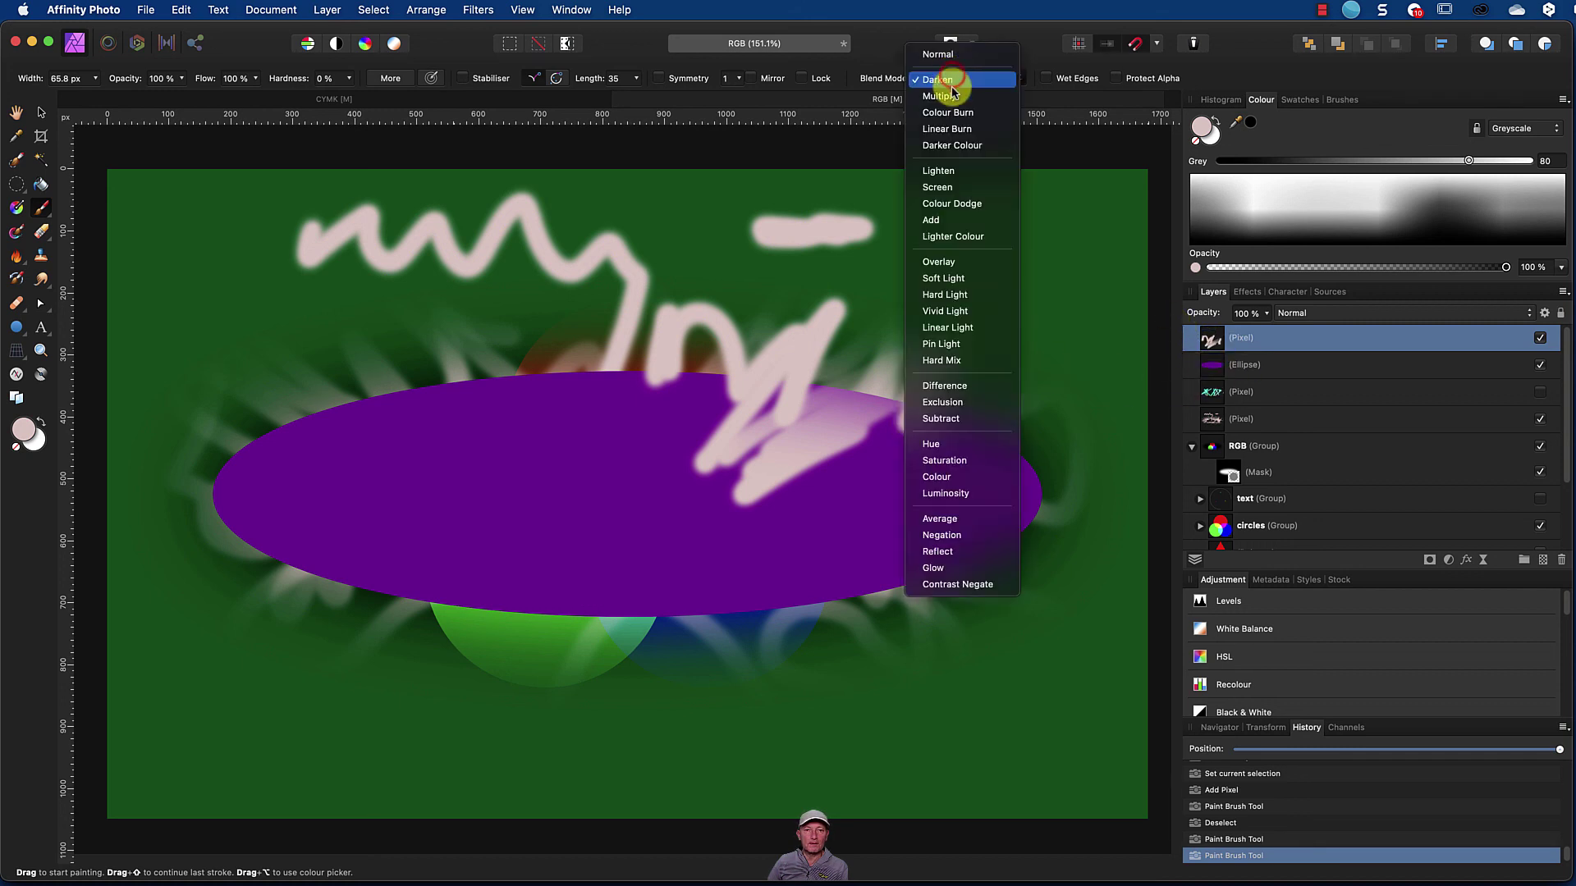
{"action": "left_click", "coordinate": [952, 82]}
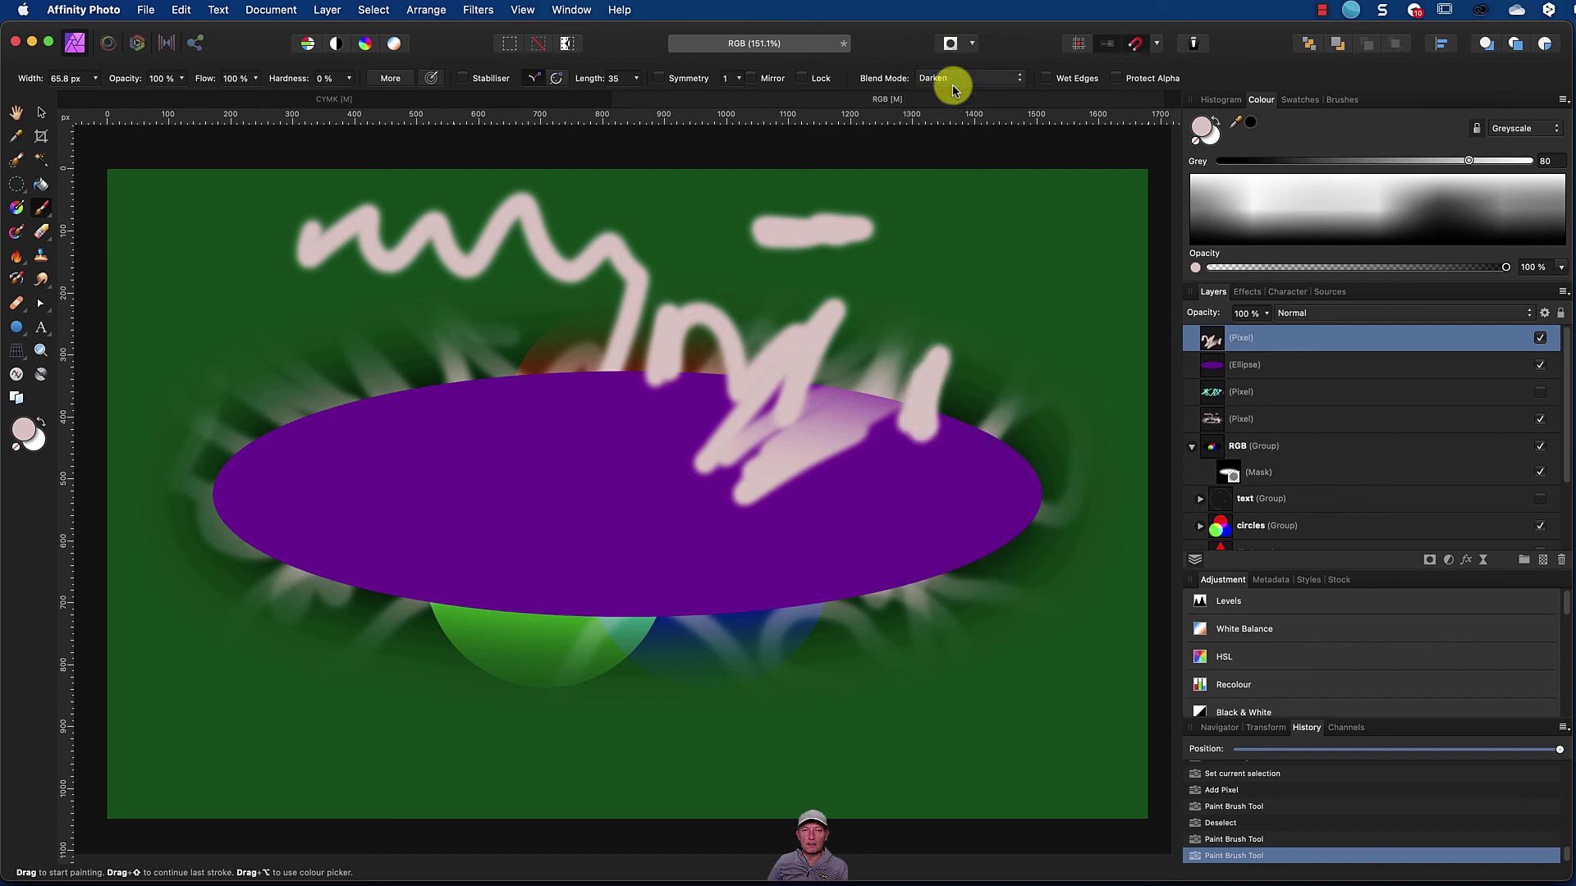
{"action": "left_click", "coordinate": [1213, 369]}
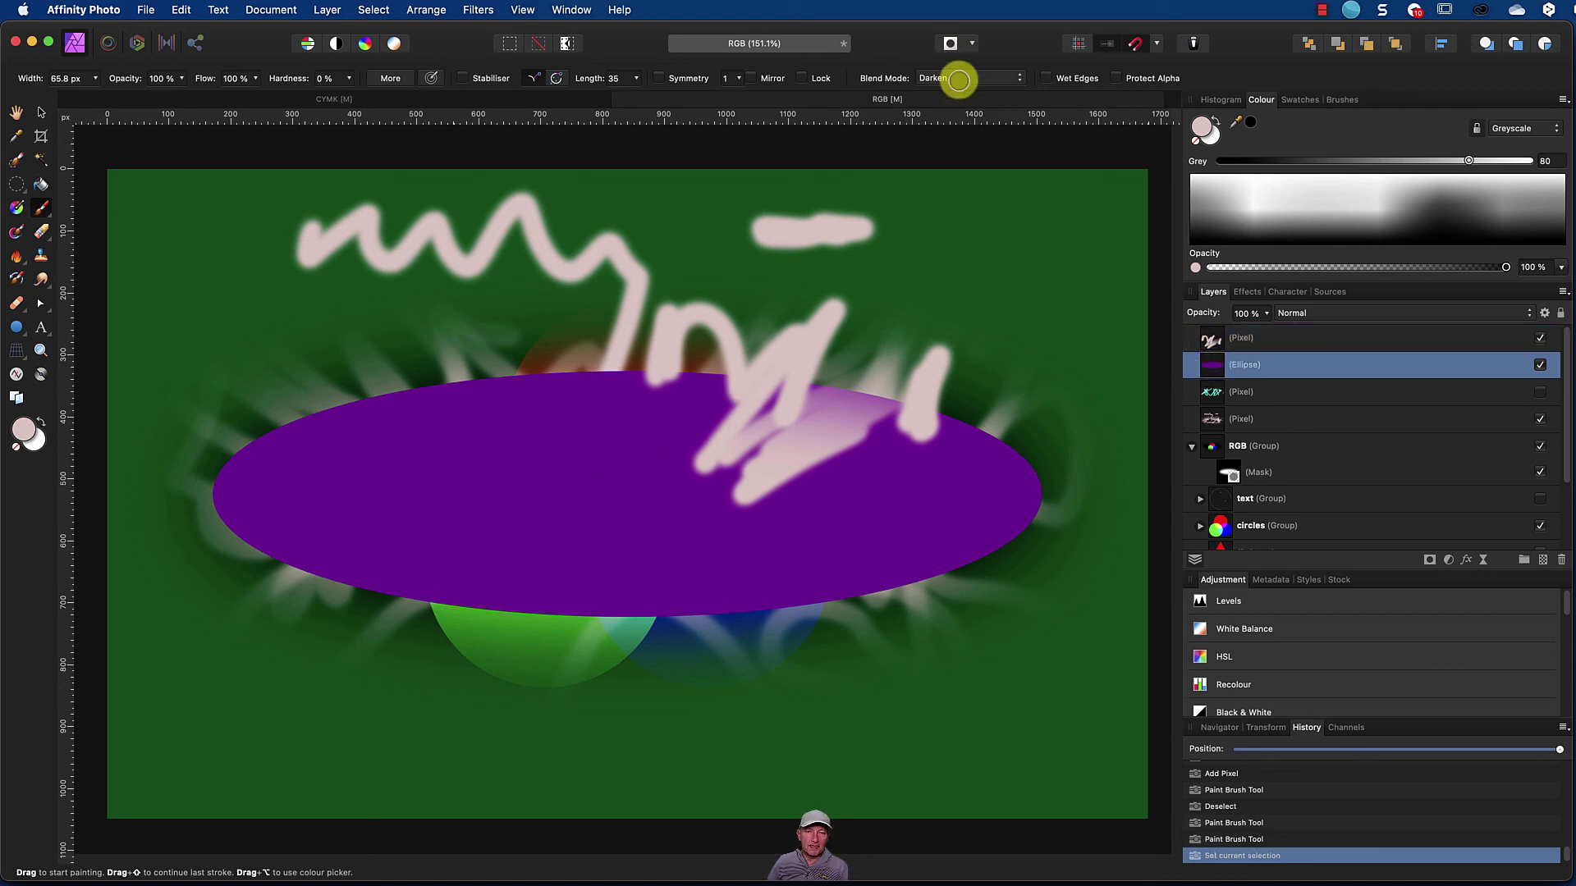
{"action": "mouse_move", "coordinate": [605, 457]}
{"action": "left_mouse_down"}
{"action": "mouse_move", "coordinate": [520, 476]}
{"action": "mouse_move", "coordinate": [573, 485]}
{"action": "mouse_move", "coordinate": [582, 525]}
{"action": "left_mouse_up"}
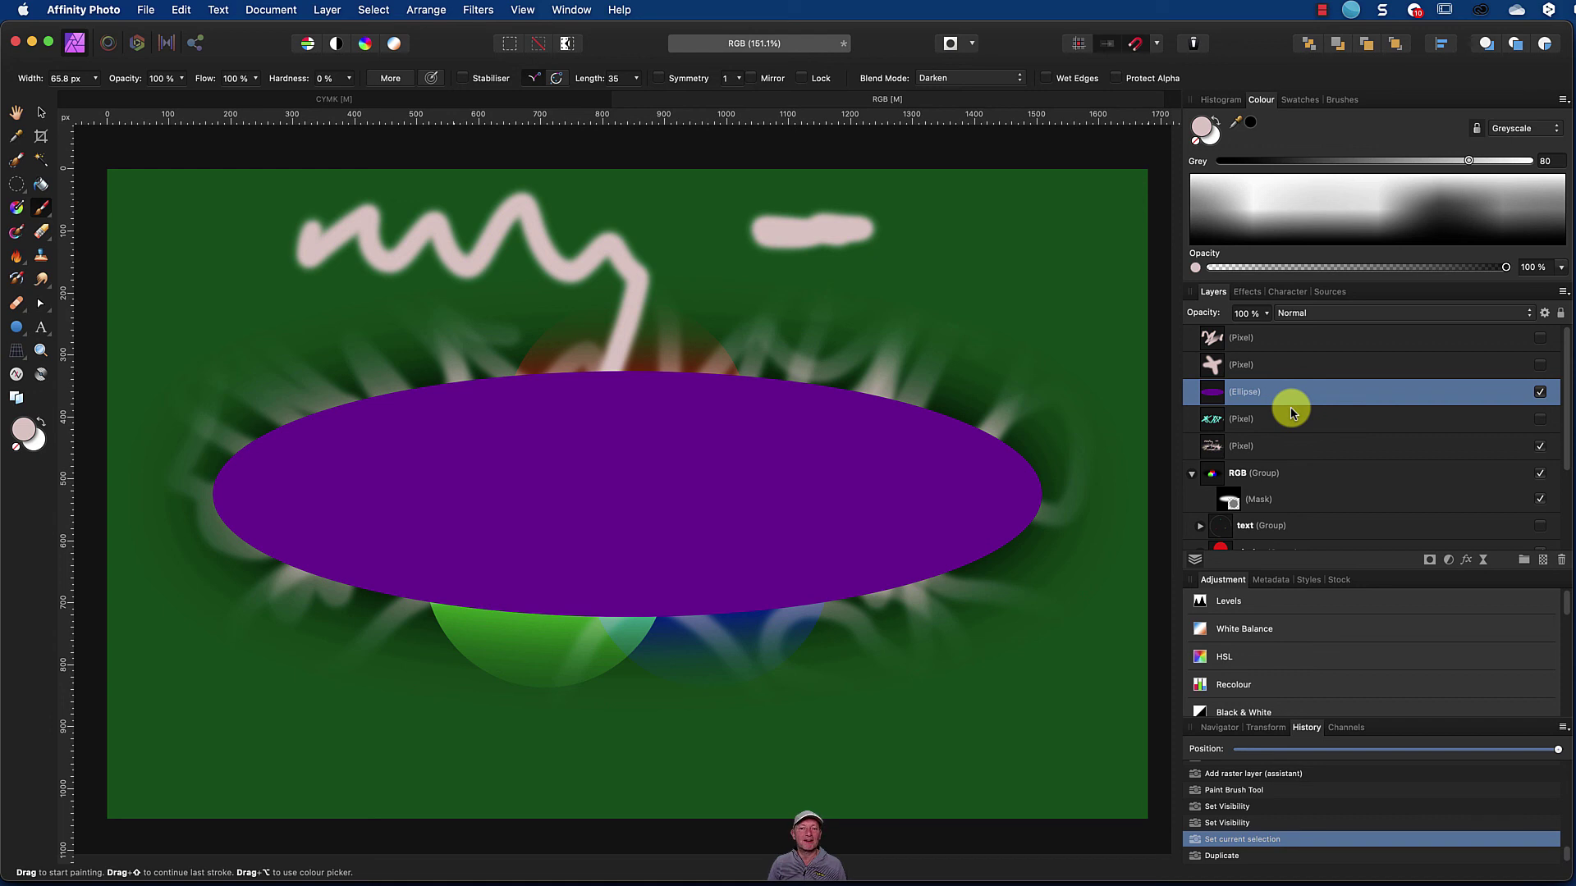
Step: Duplicate the Ellipse layer, rasterise the copy, and hide the original ellipse
{"action": "key", "text": "super+j"}
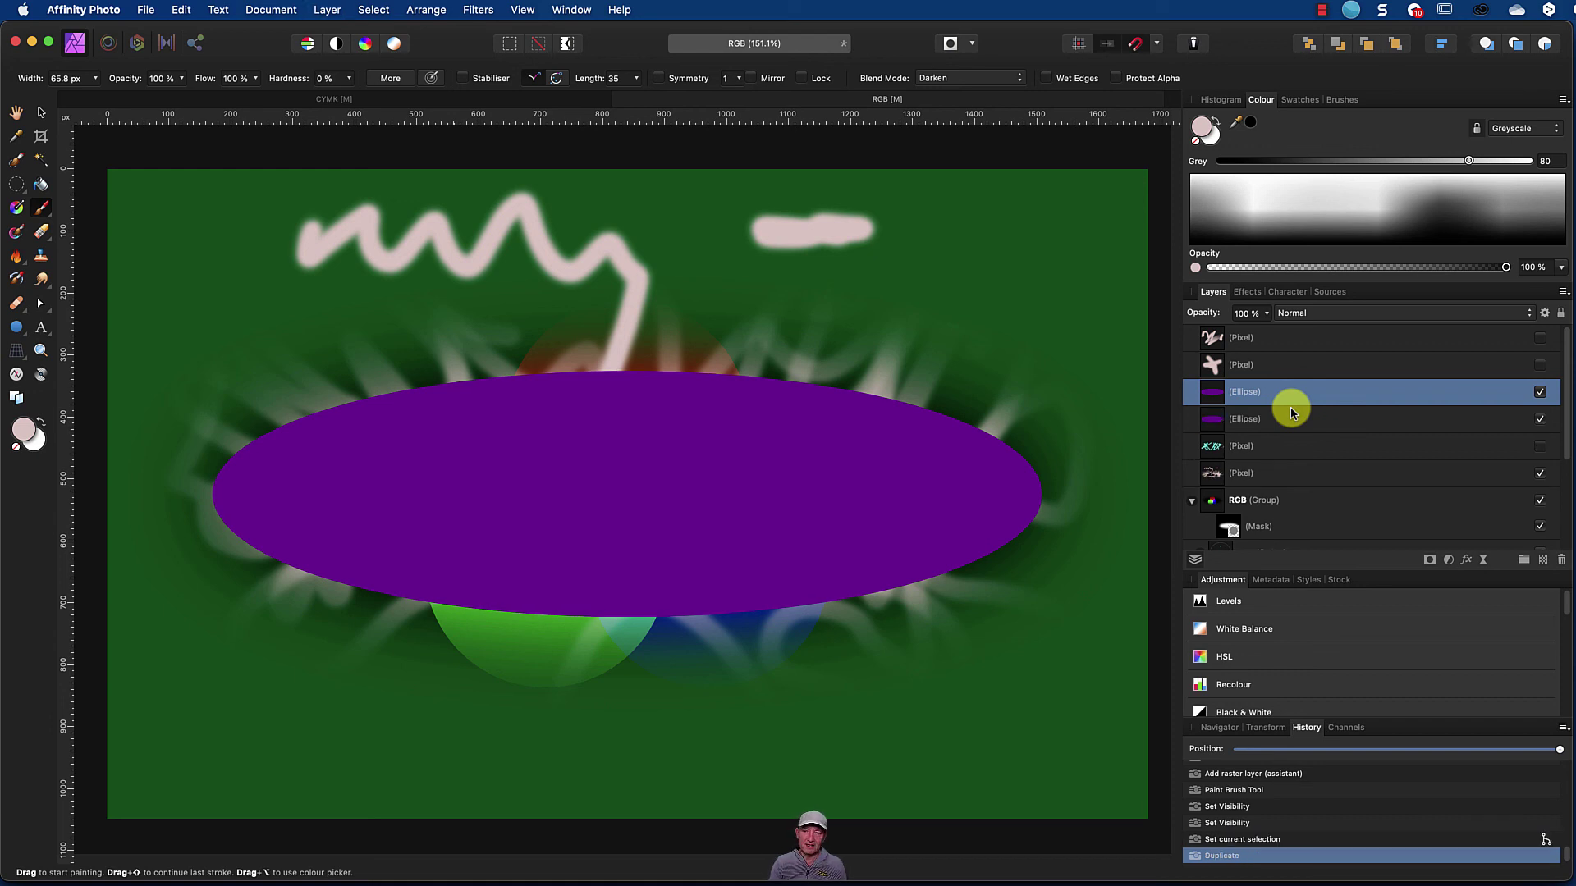
{"action": "right_click", "coordinate": [1218, 397]}
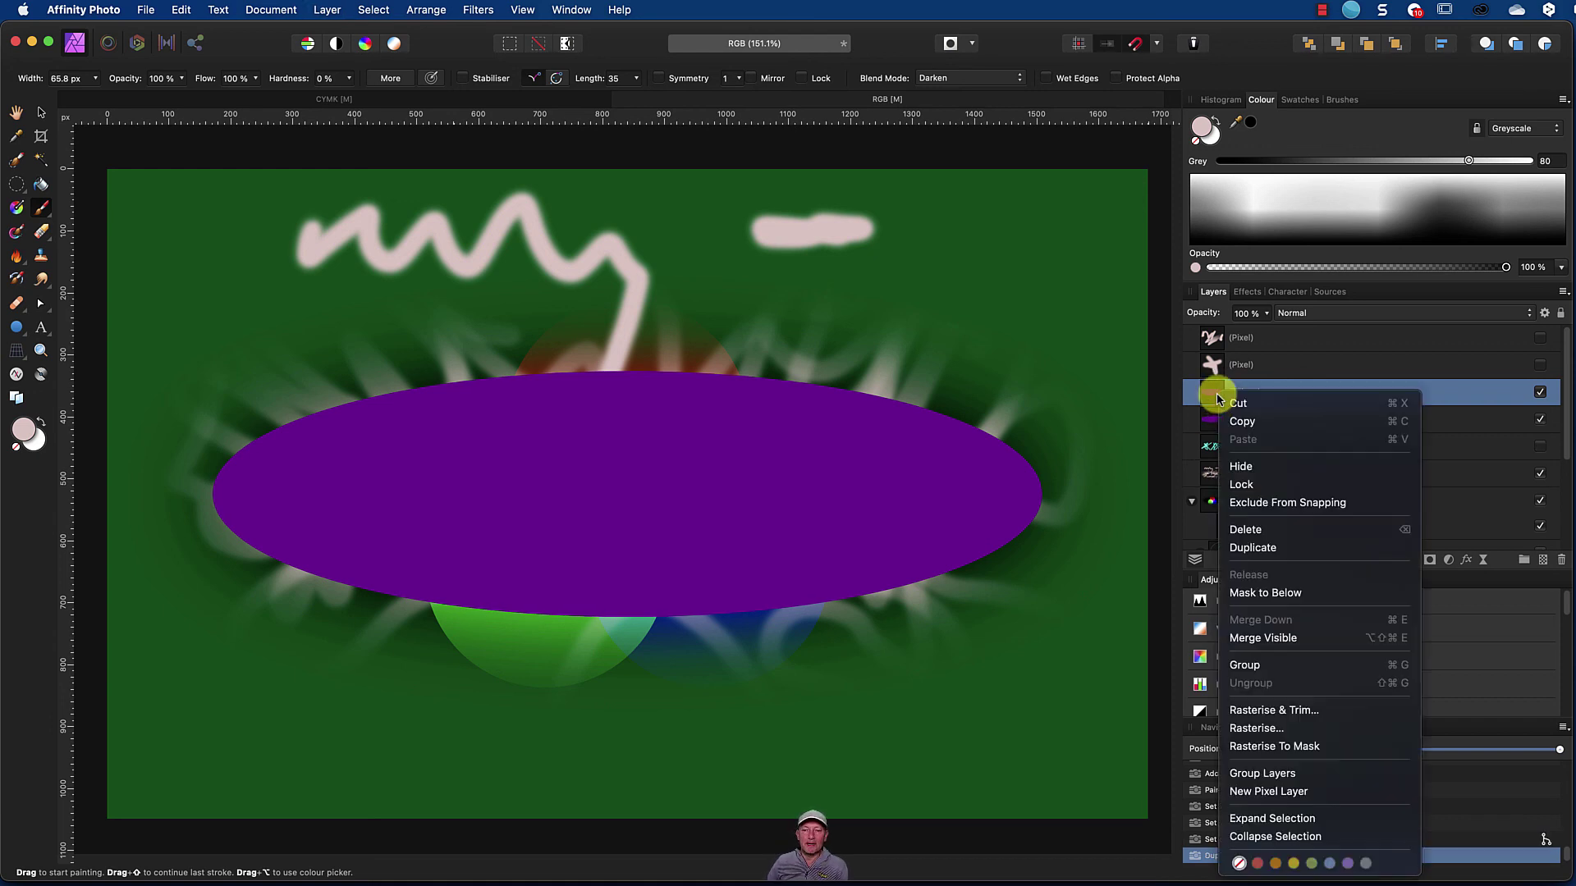
{"action": "left_click", "coordinate": [1284, 731]}
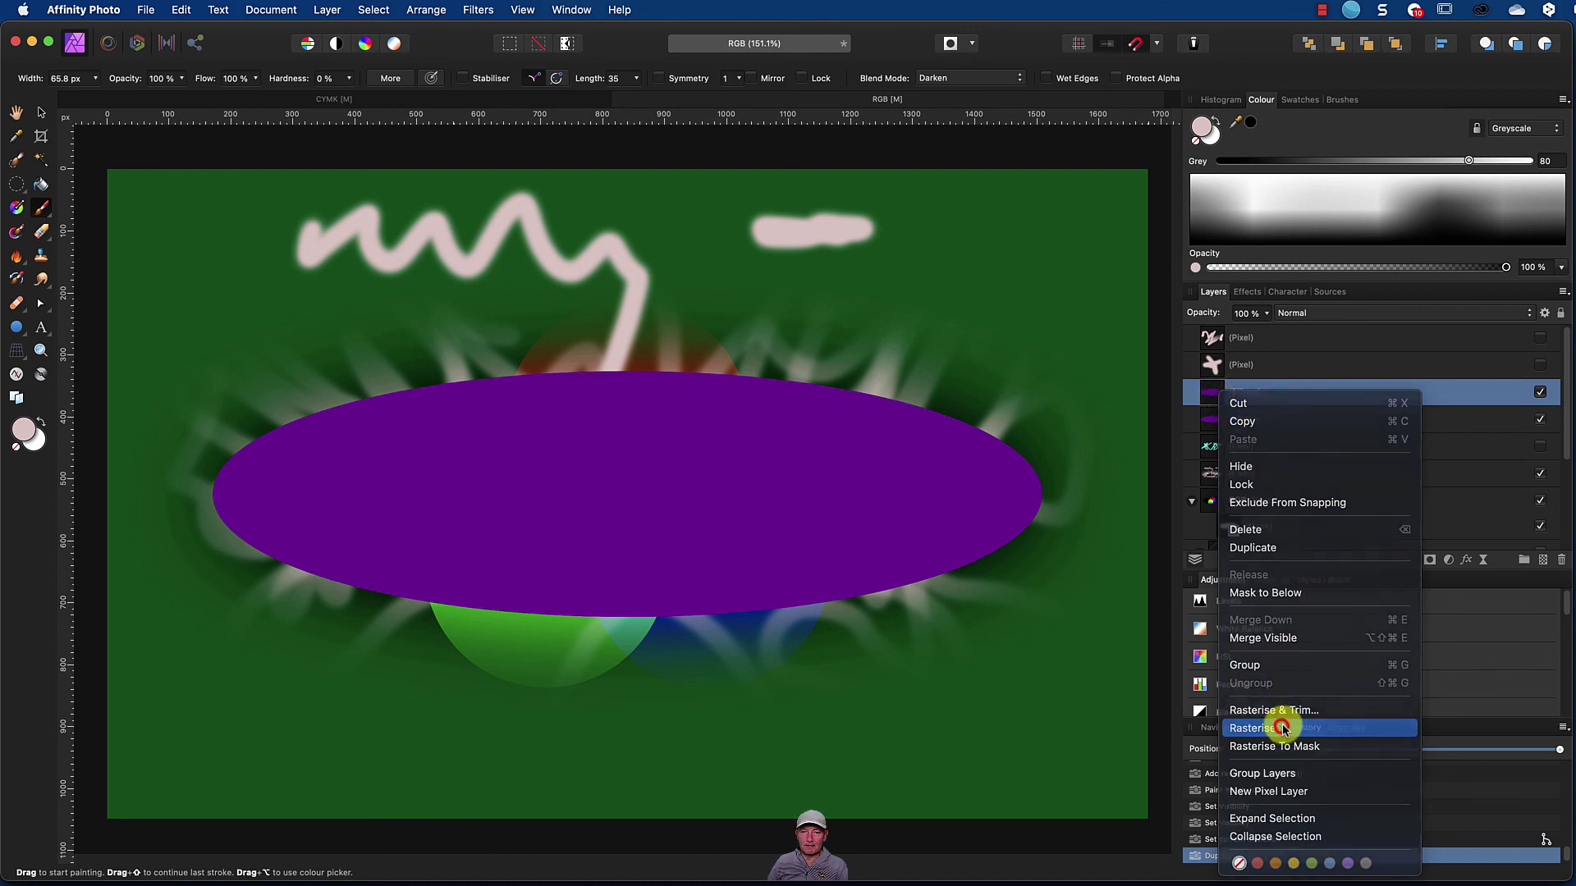
{"action": "left_click", "coordinate": [1540, 419]}
{"action": "left_click", "coordinate": [1276, 408]}
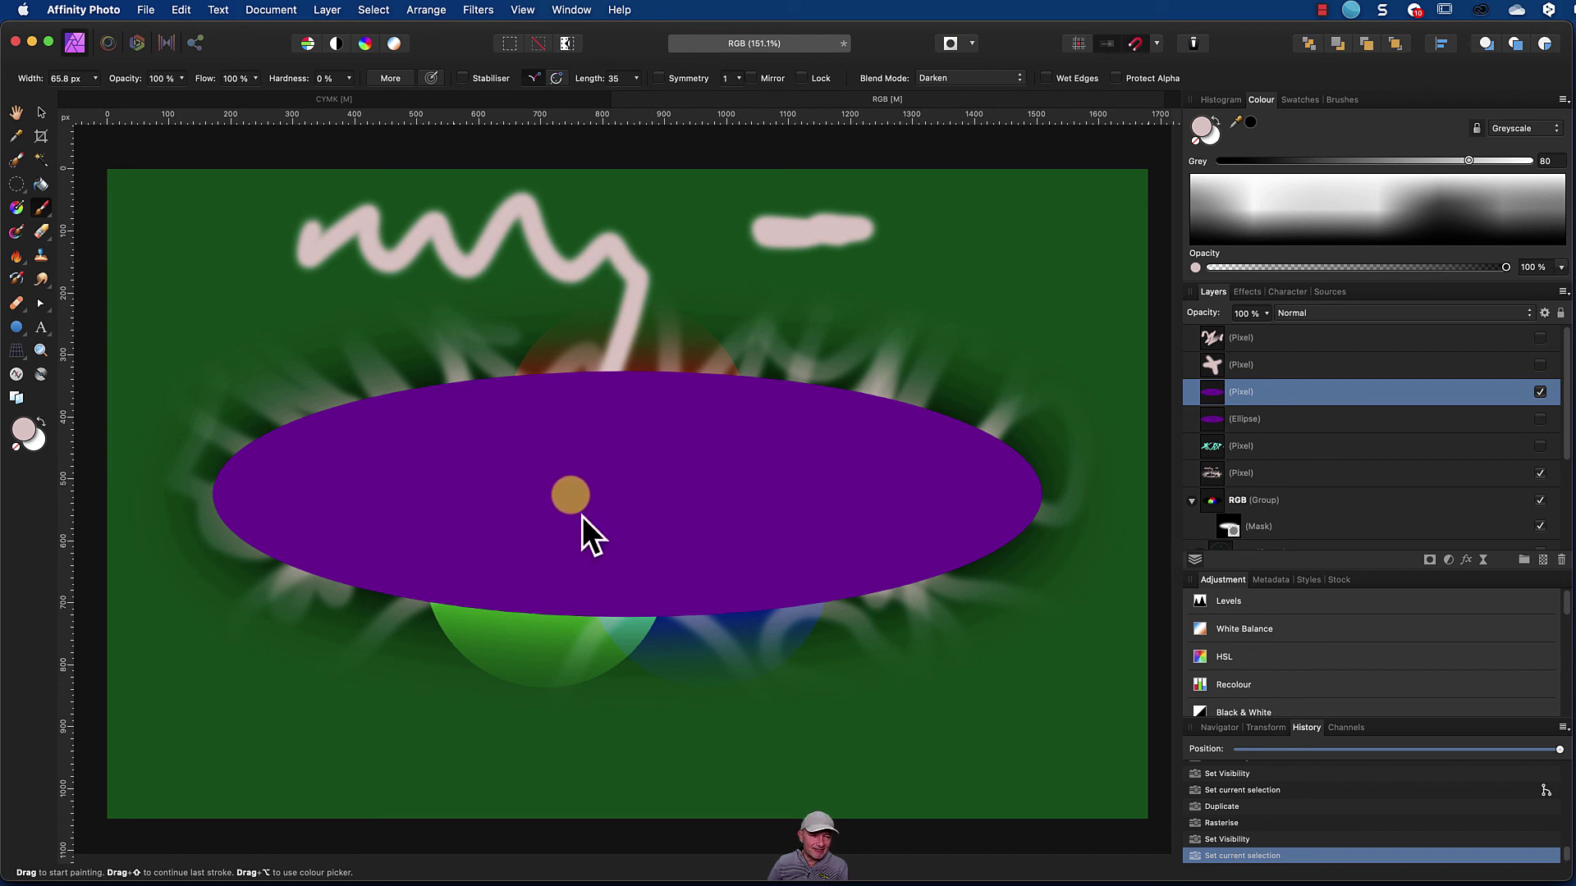
Step: Paint Darken-mode brush strokes on the rasterised ellipse, including one just above its top
{"action": "mouse_move", "coordinate": [664, 468]}
{"action": "left_mouse_down"}
{"action": "mouse_move", "coordinate": [644, 464]}
{"action": "mouse_move", "coordinate": [725, 454]}
{"action": "mouse_move", "coordinate": [742, 509]}
{"action": "mouse_move", "coordinate": [639, 517]}
{"action": "left_mouse_up"}
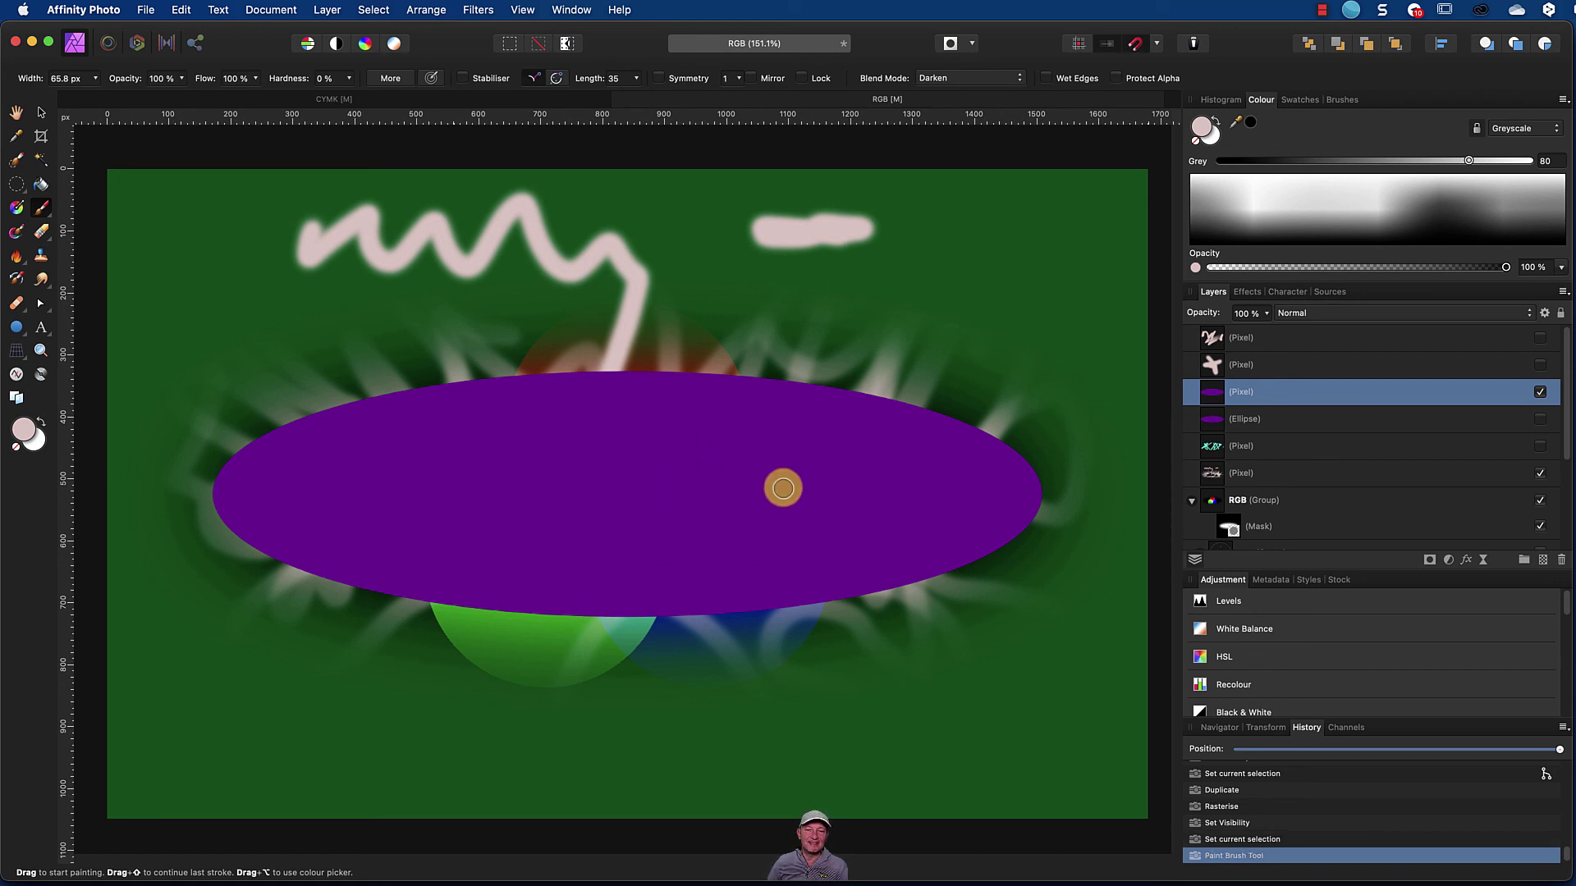
{"action": "left_click_drag", "start_coordinate": [747, 466], "coordinate": [714, 514]}
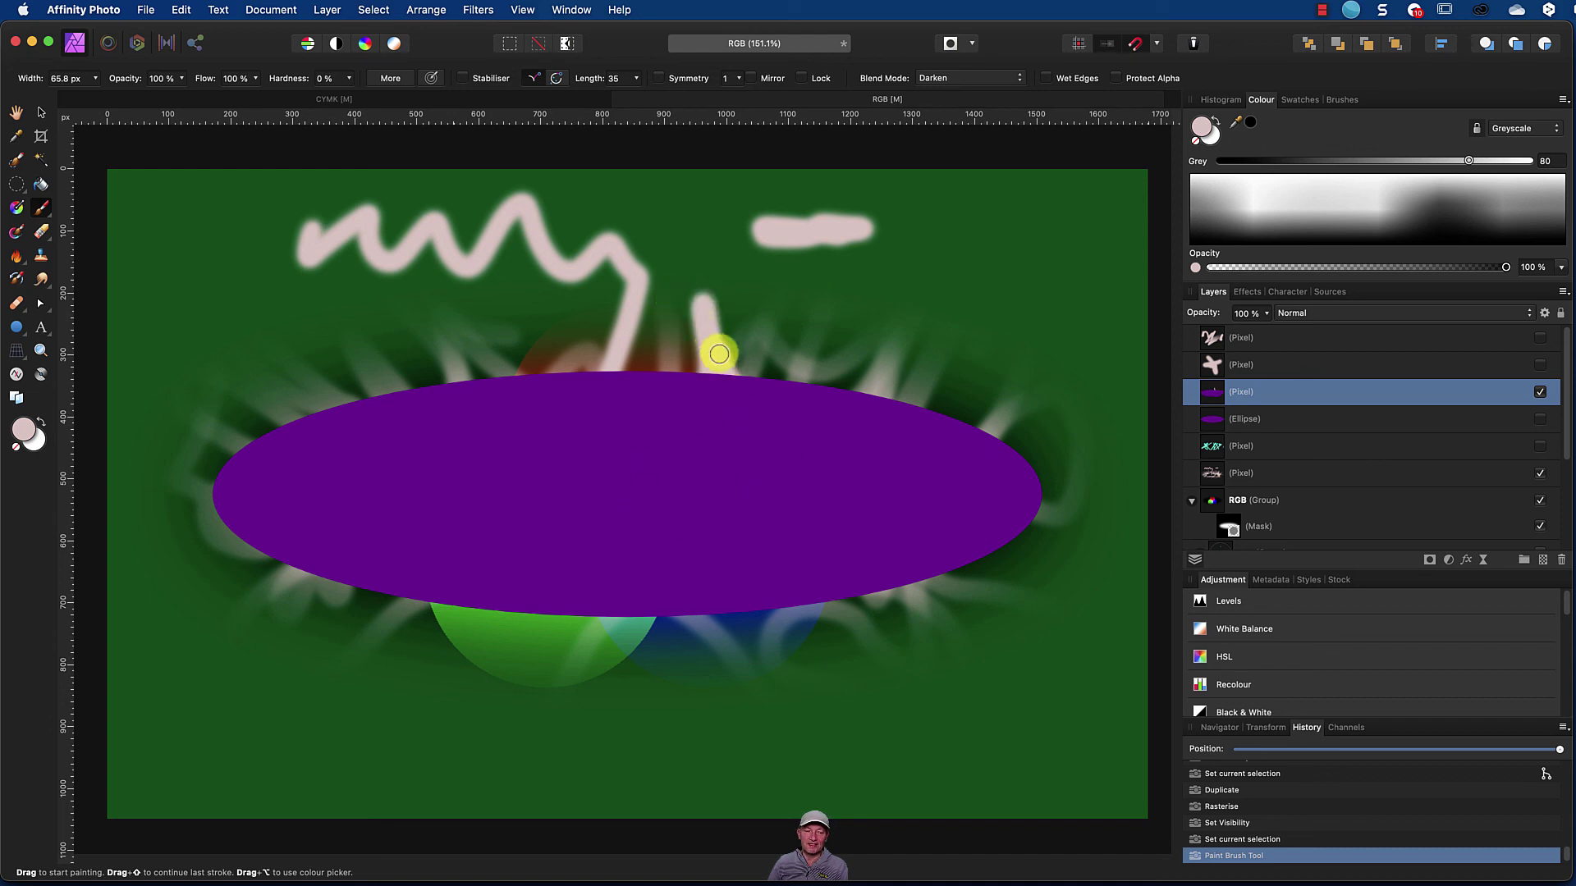
{"action": "left_click", "coordinate": [1201, 398]}
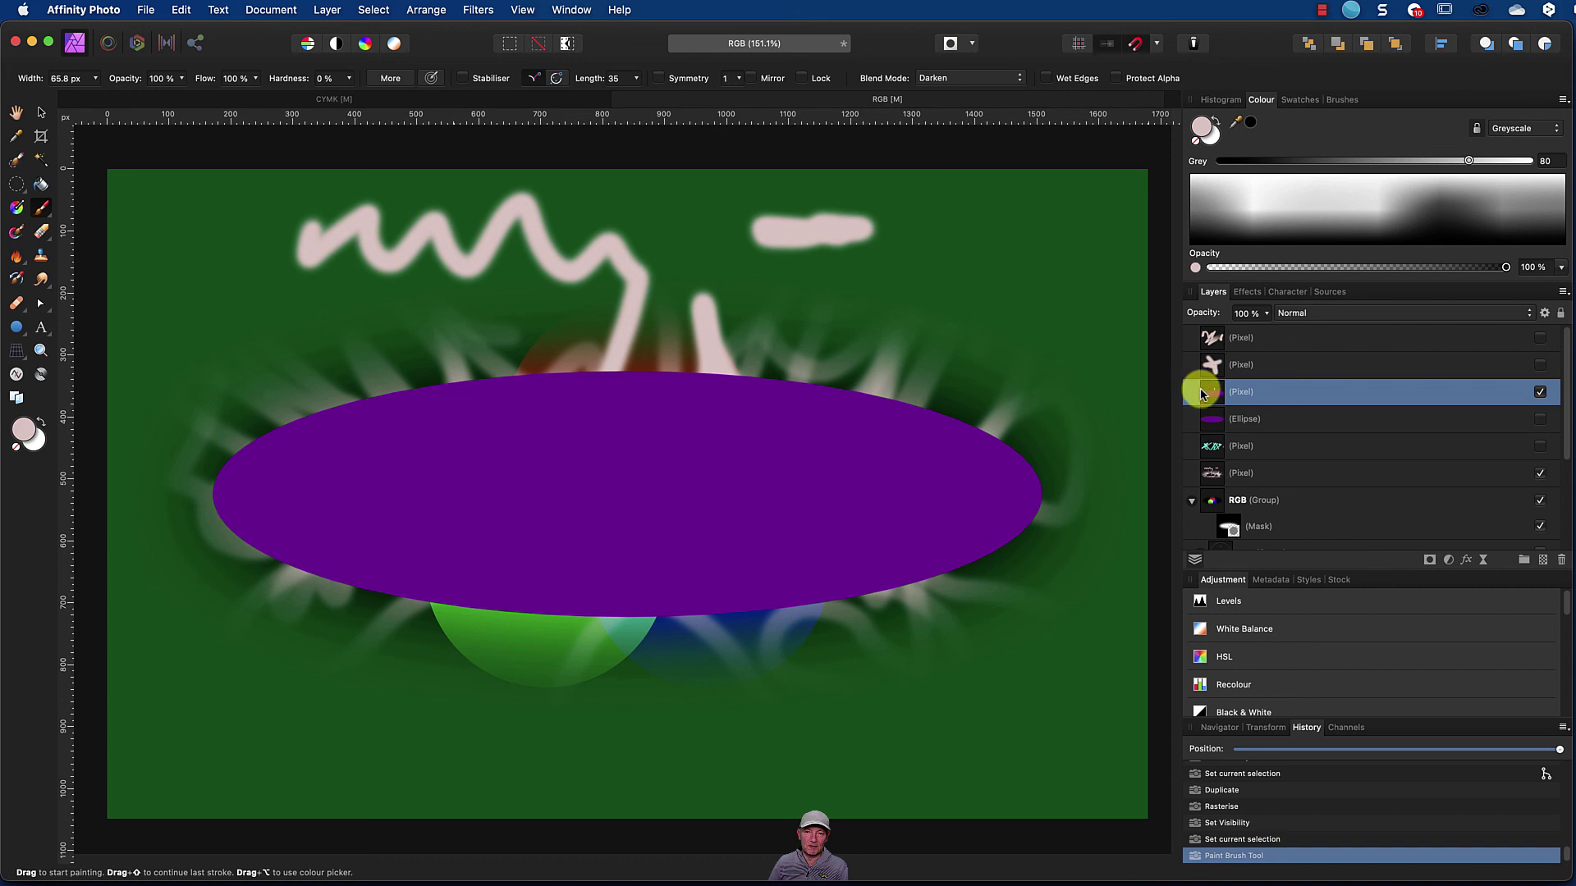
{"action": "left_click_drag", "start_coordinate": [472, 501], "coordinate": [523, 473]}
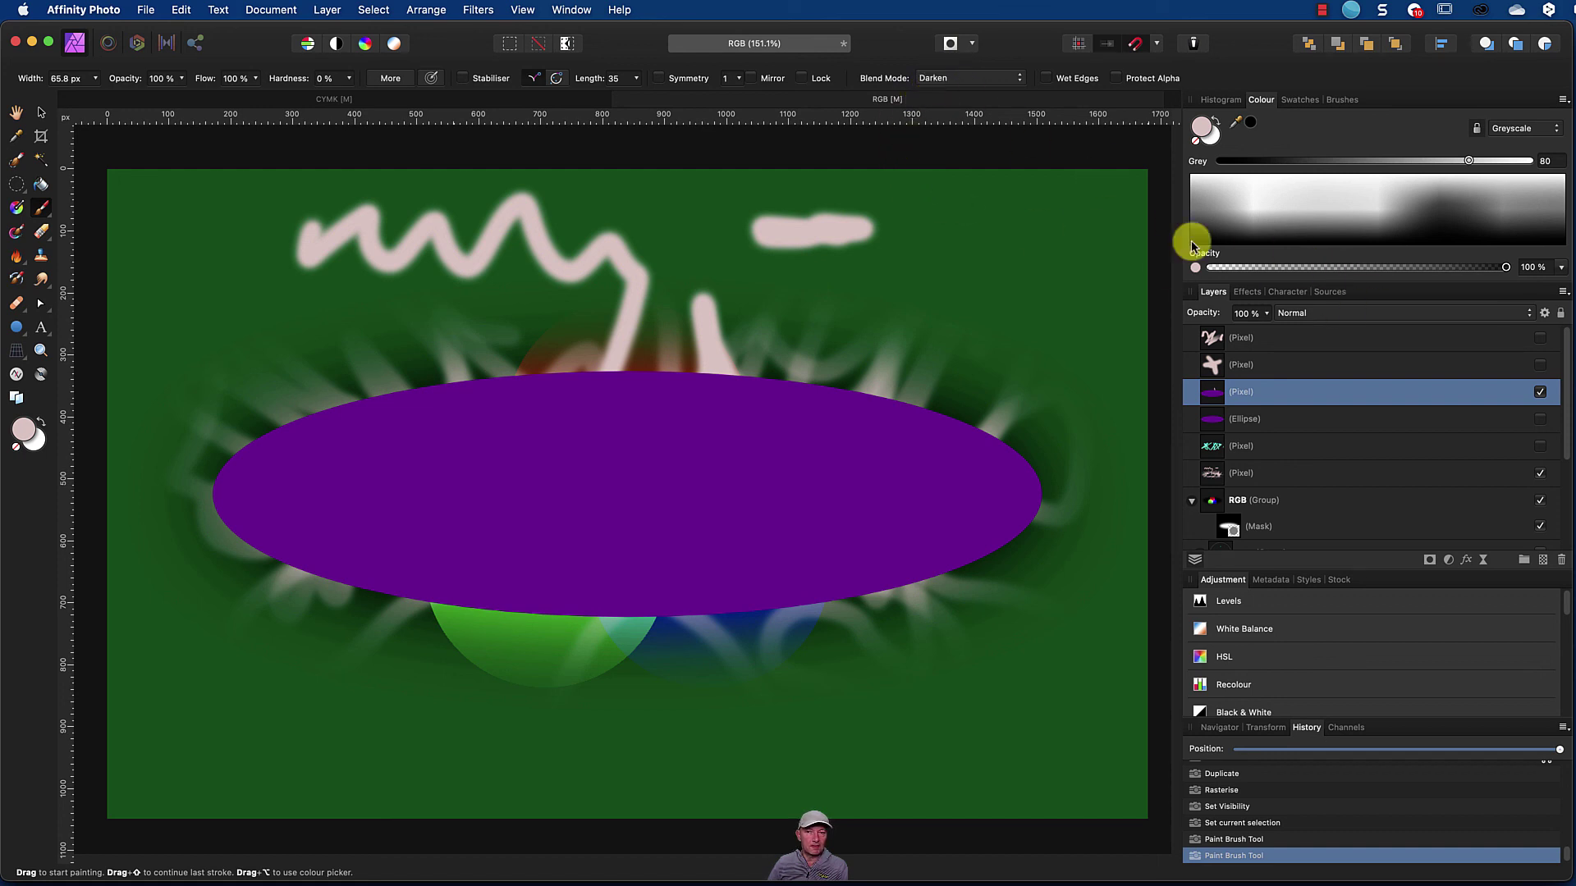
Step: Paint a pale stroke in Normal mode, then one across the ellipse in Screen mode
{"action": "left_click", "coordinate": [972, 78]}
{"action": "left_click", "coordinate": [975, 55]}
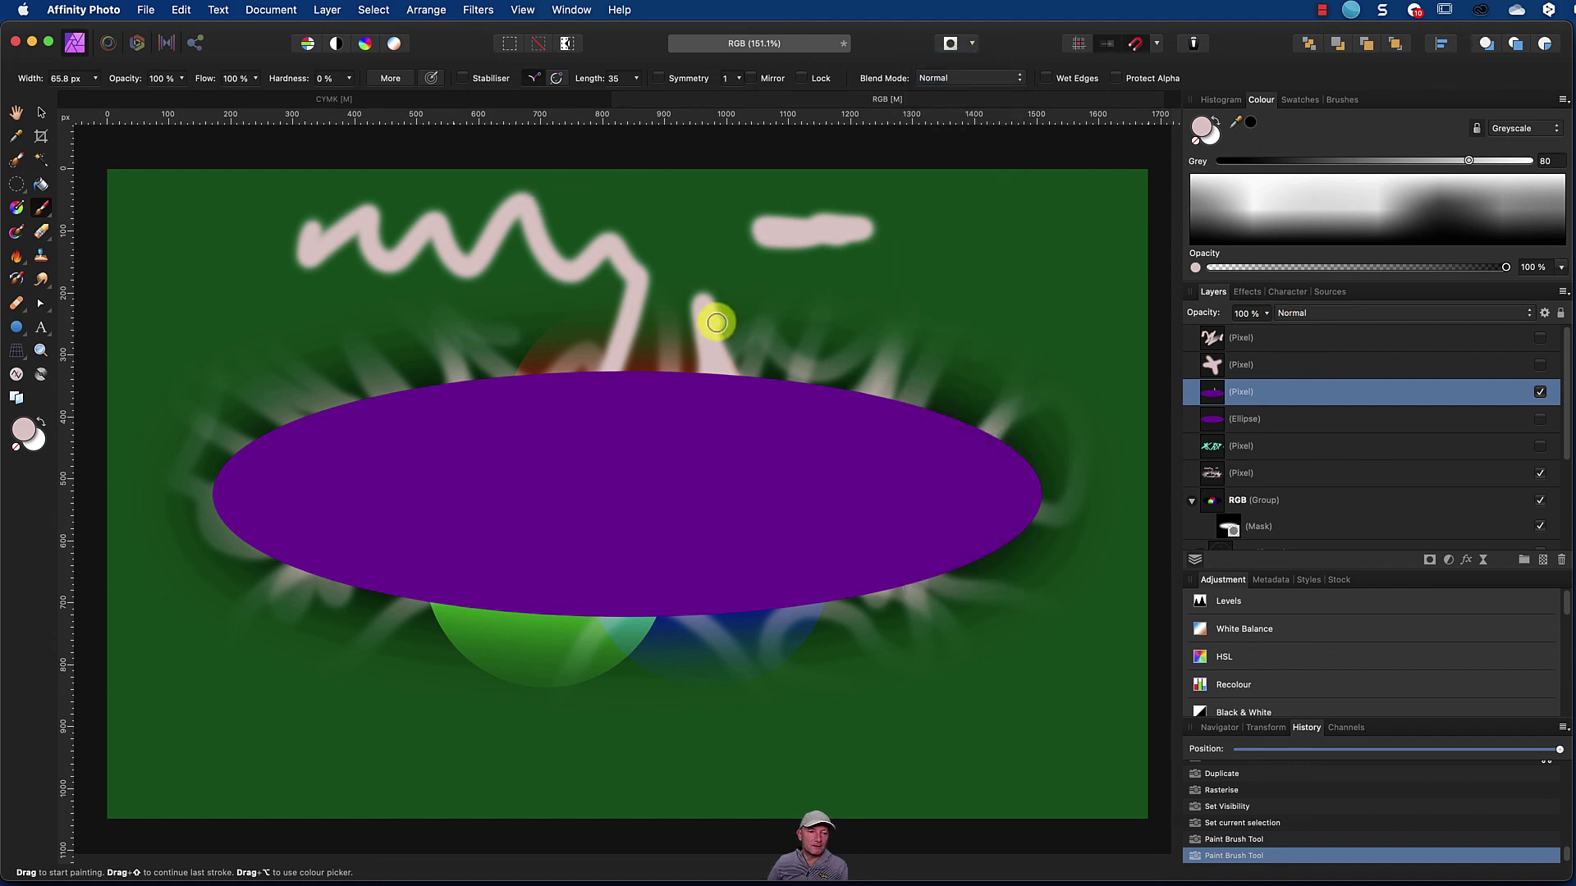
{"action": "left_click_drag", "start_coordinate": [500, 420], "coordinate": [567, 467]}
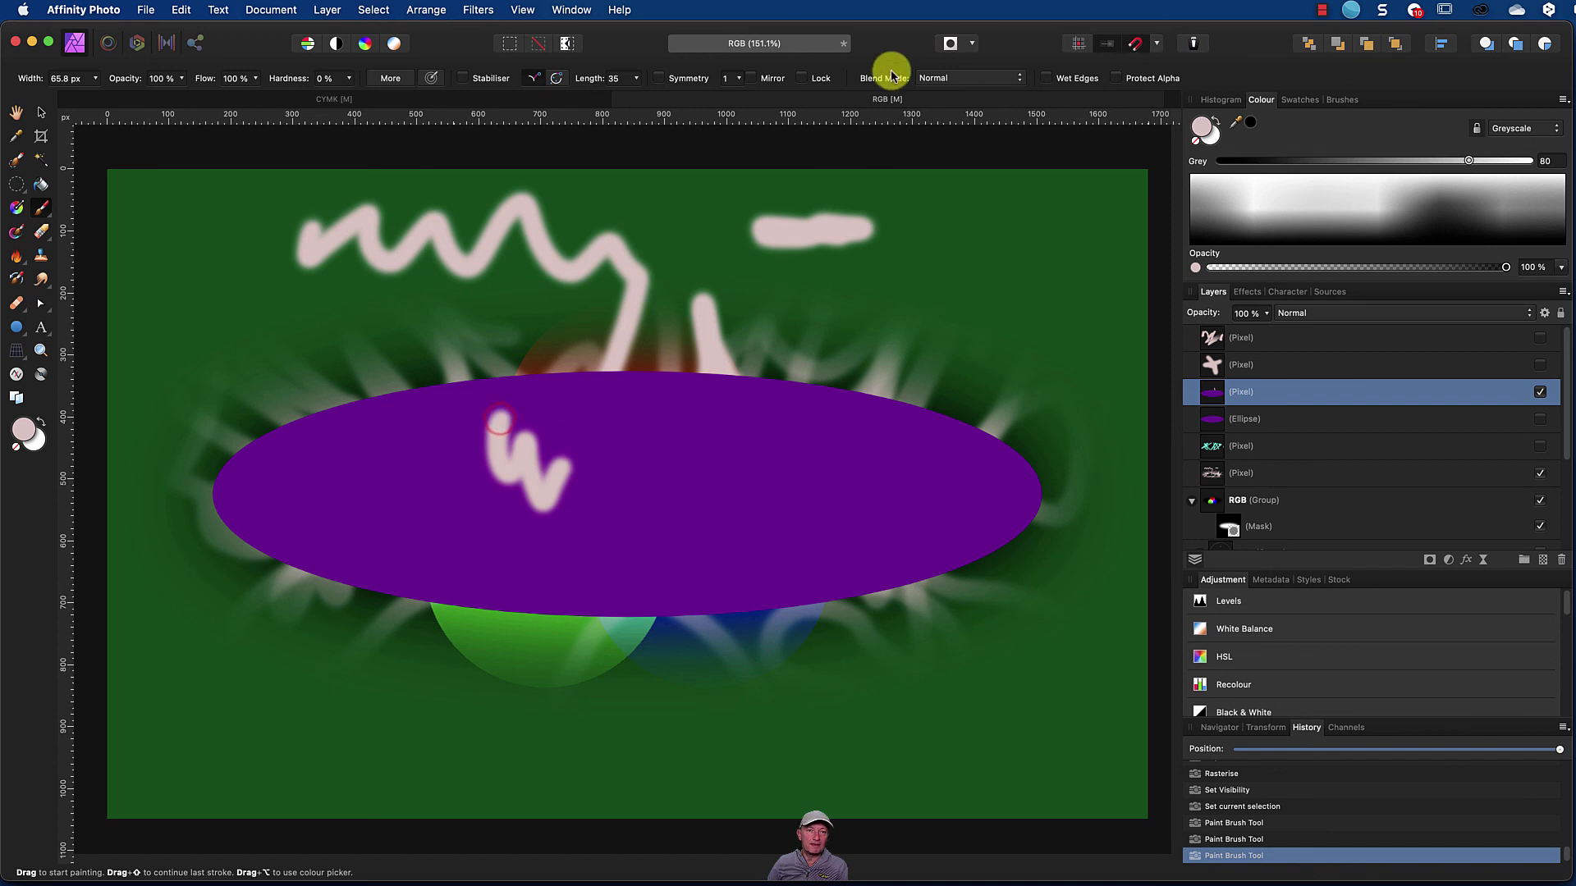
{"action": "left_click", "coordinate": [973, 77]}
{"action": "left_click", "coordinate": [948, 215]}
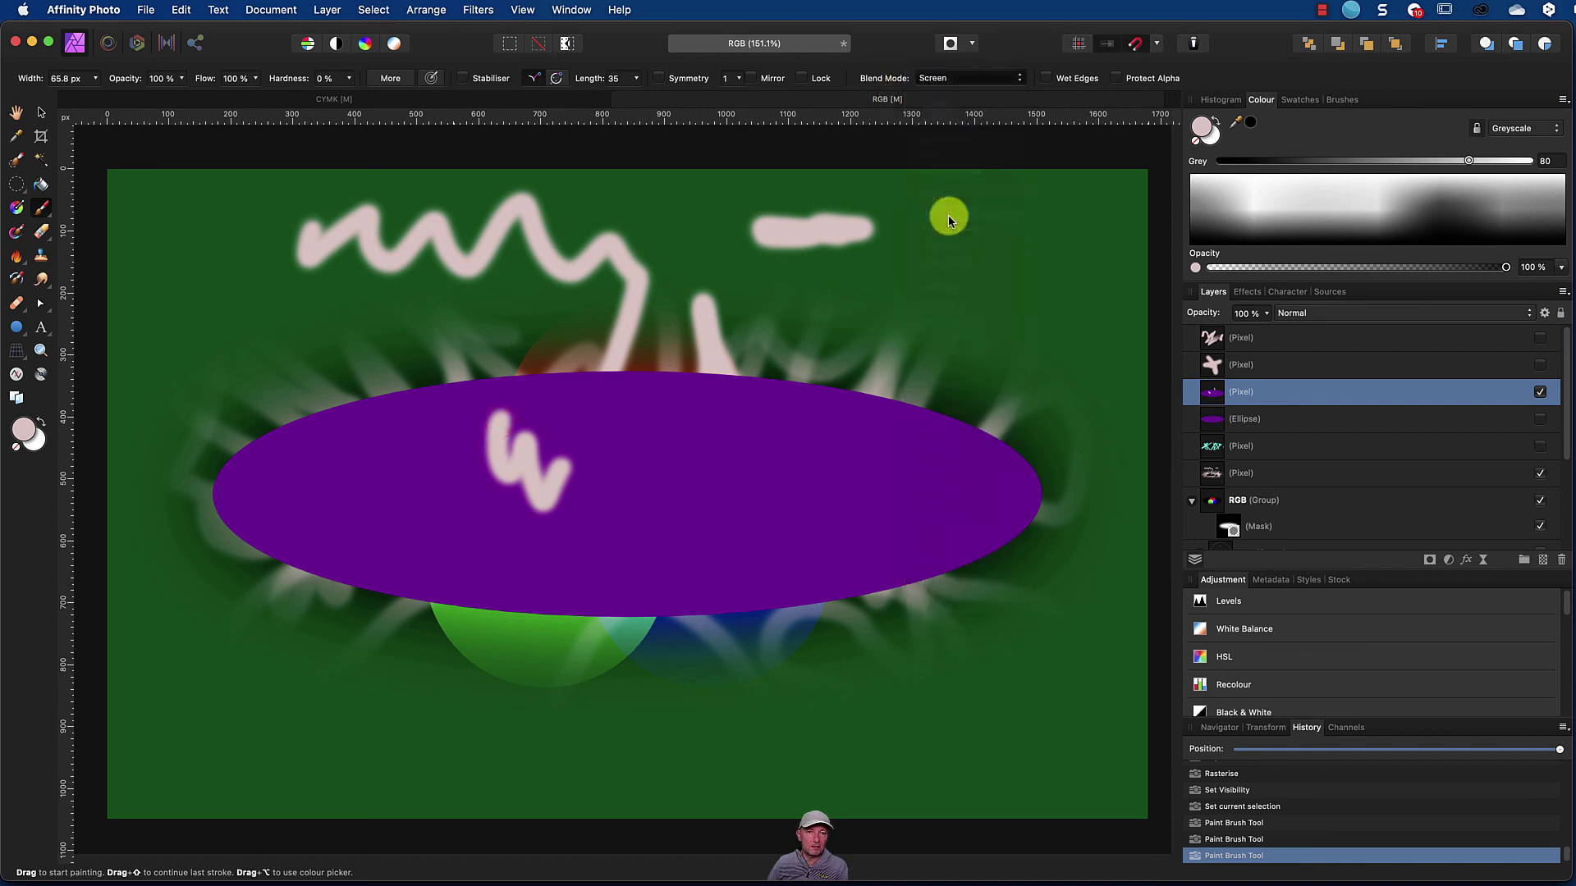
{"action": "mouse_move", "coordinate": [708, 474]}
{"action": "left_mouse_down"}
{"action": "mouse_move", "coordinate": [805, 510]}
{"action": "mouse_move", "coordinate": [840, 499]}
{"action": "mouse_move", "coordinate": [832, 478]}
{"action": "left_mouse_up"}
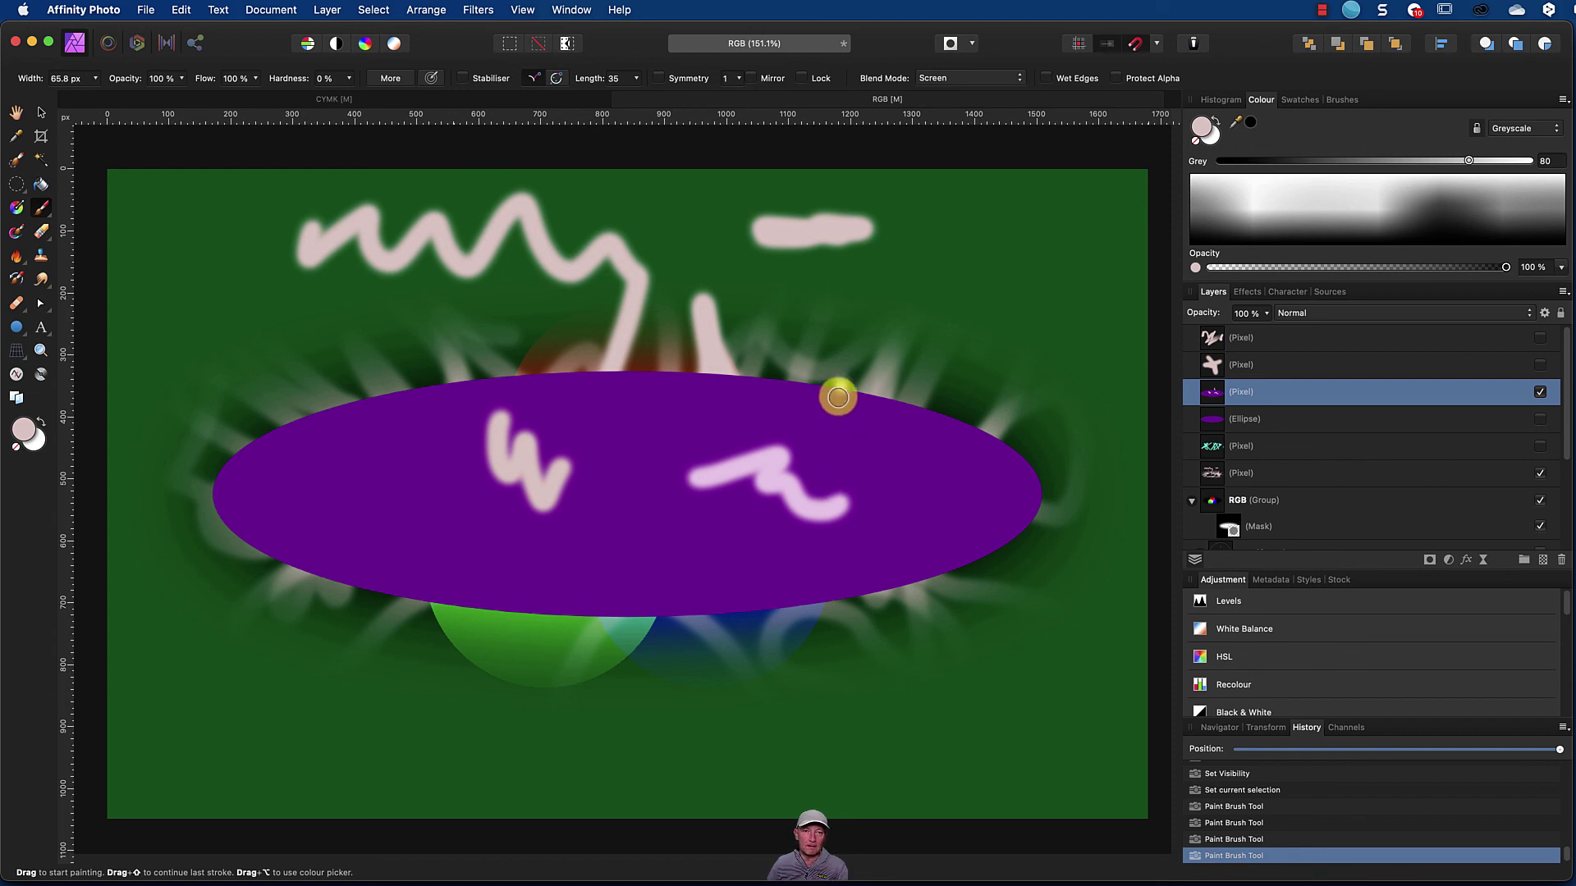
Step: Paint a Soft Light stroke across the ellipse, then a magenta Overlay stroke low on it
{"action": "left_click", "coordinate": [962, 78]}
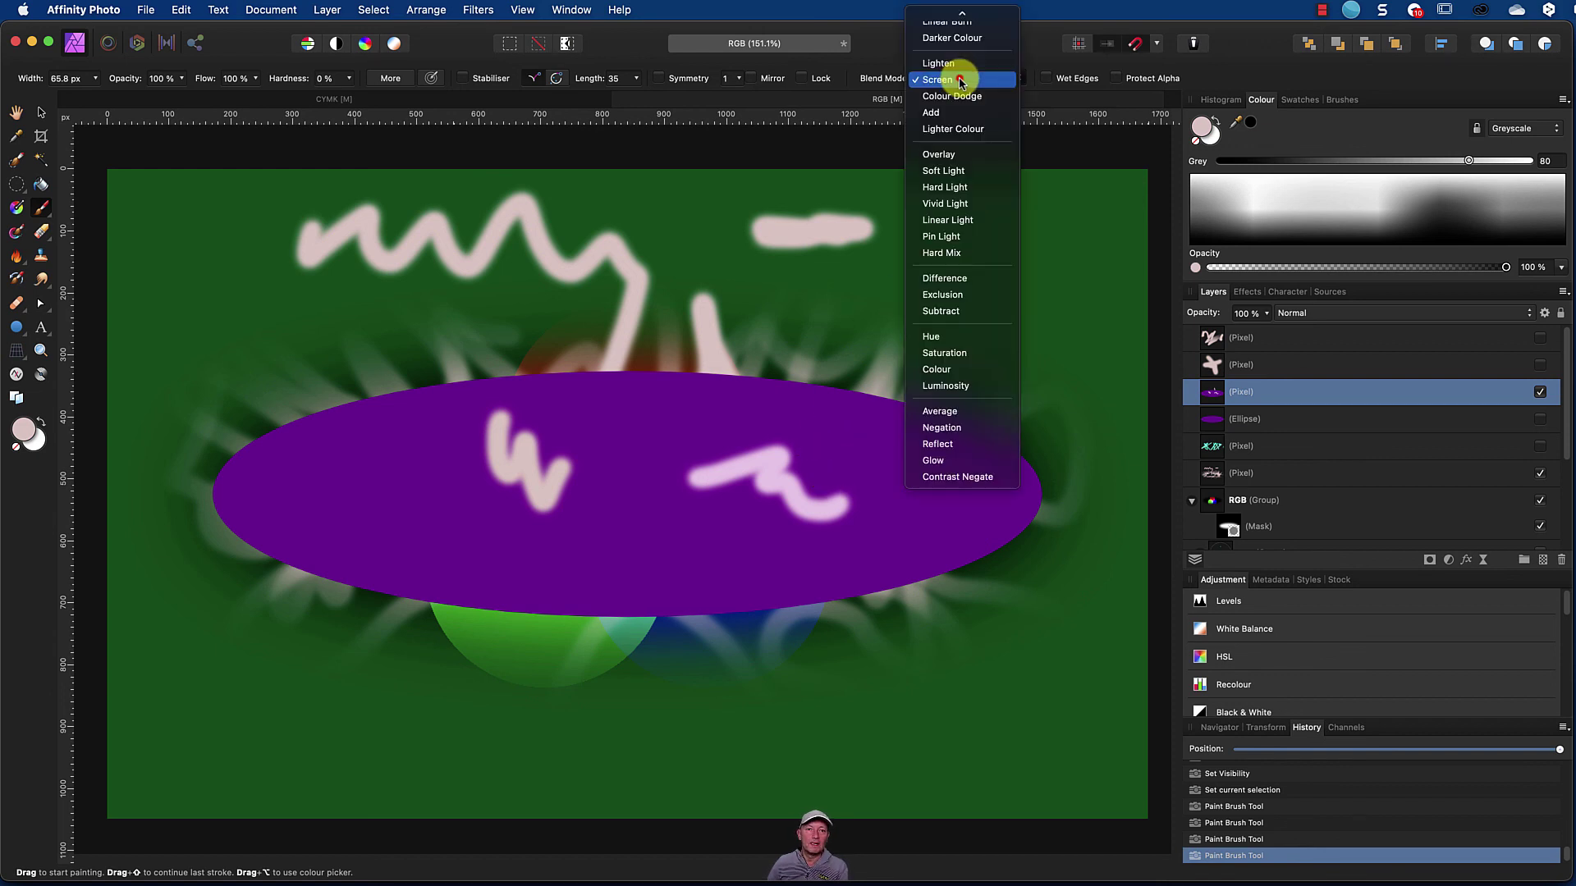
{"action": "left_click", "coordinate": [944, 171]}
{"action": "mouse_move", "coordinate": [648, 429]}
{"action": "left_mouse_down"}
{"action": "mouse_move", "coordinate": [730, 429]}
{"action": "mouse_move", "coordinate": [716, 421]}
{"action": "mouse_move", "coordinate": [766, 436]}
{"action": "left_mouse_up"}
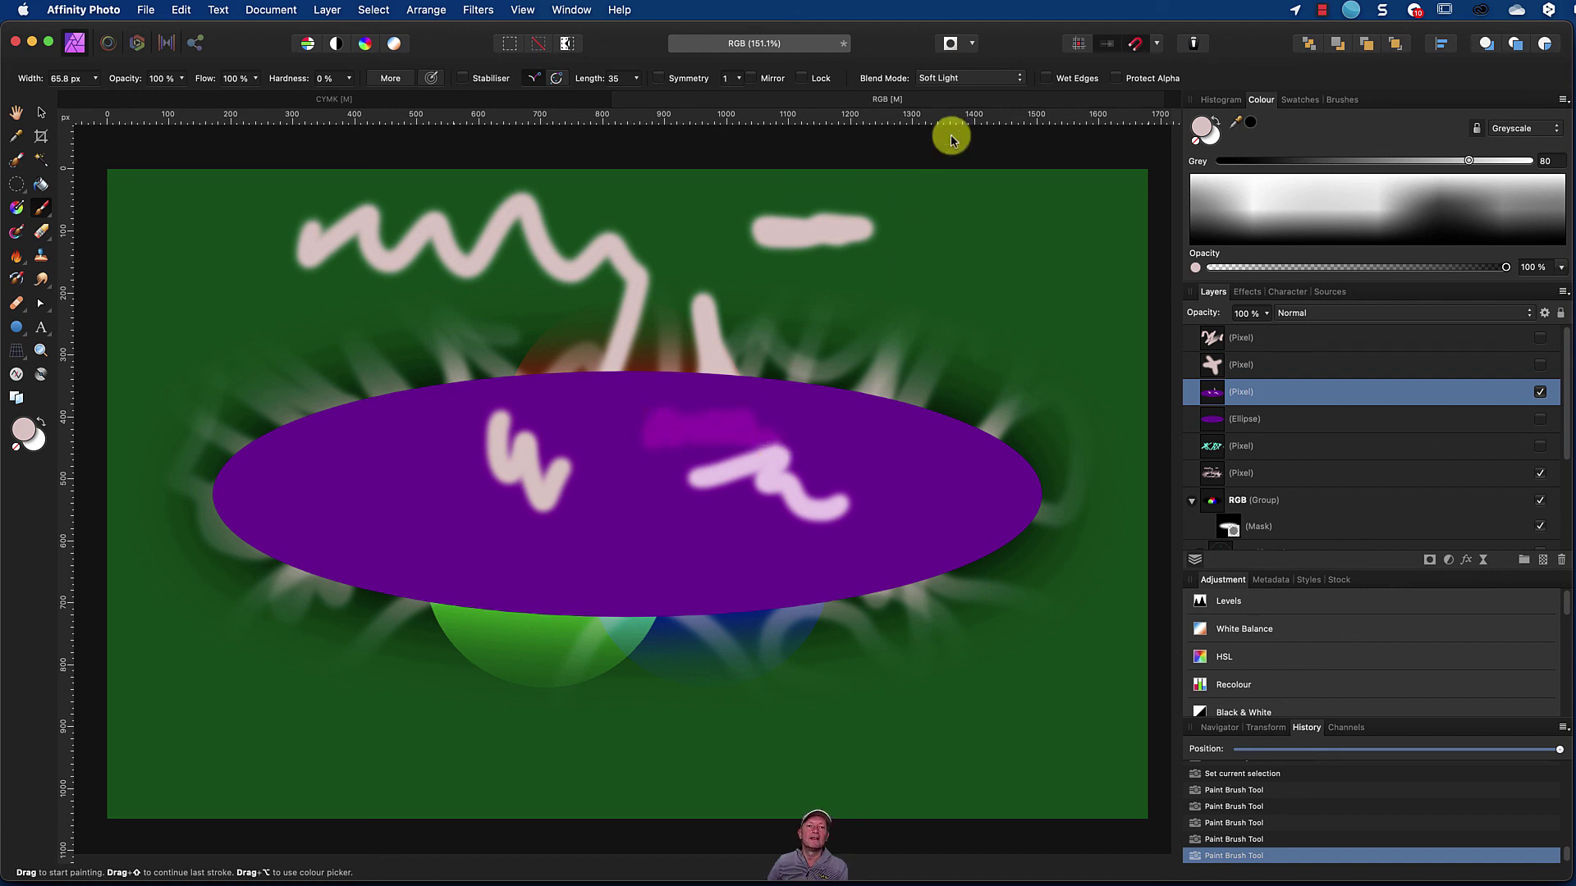
{"action": "left_click", "coordinate": [962, 78]}
{"action": "left_click", "coordinate": [940, 63]}
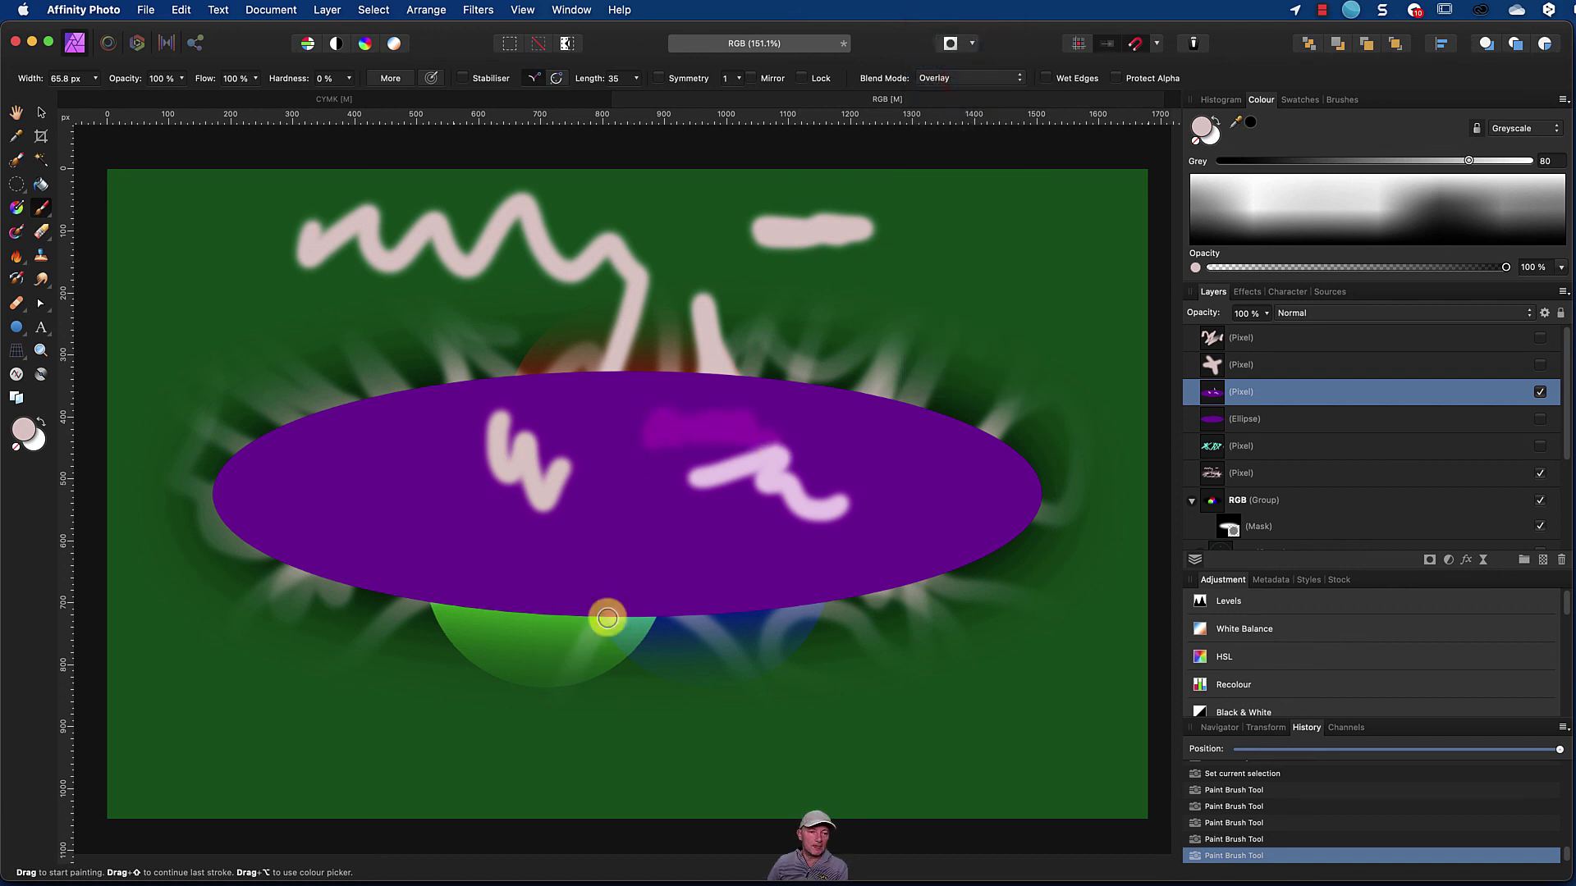
{"action": "mouse_move", "coordinate": [661, 542]}
{"action": "left_mouse_down"}
{"action": "mouse_move", "coordinate": [617, 555]}
{"action": "mouse_move", "coordinate": [688, 570]}
{"action": "mouse_move", "coordinate": [654, 503]}
{"action": "left_mouse_up"}
Step: Paint a pale Lighten stroke on the ellipse's left, then return the brush to Darken
{"action": "left_click", "coordinate": [990, 84]}
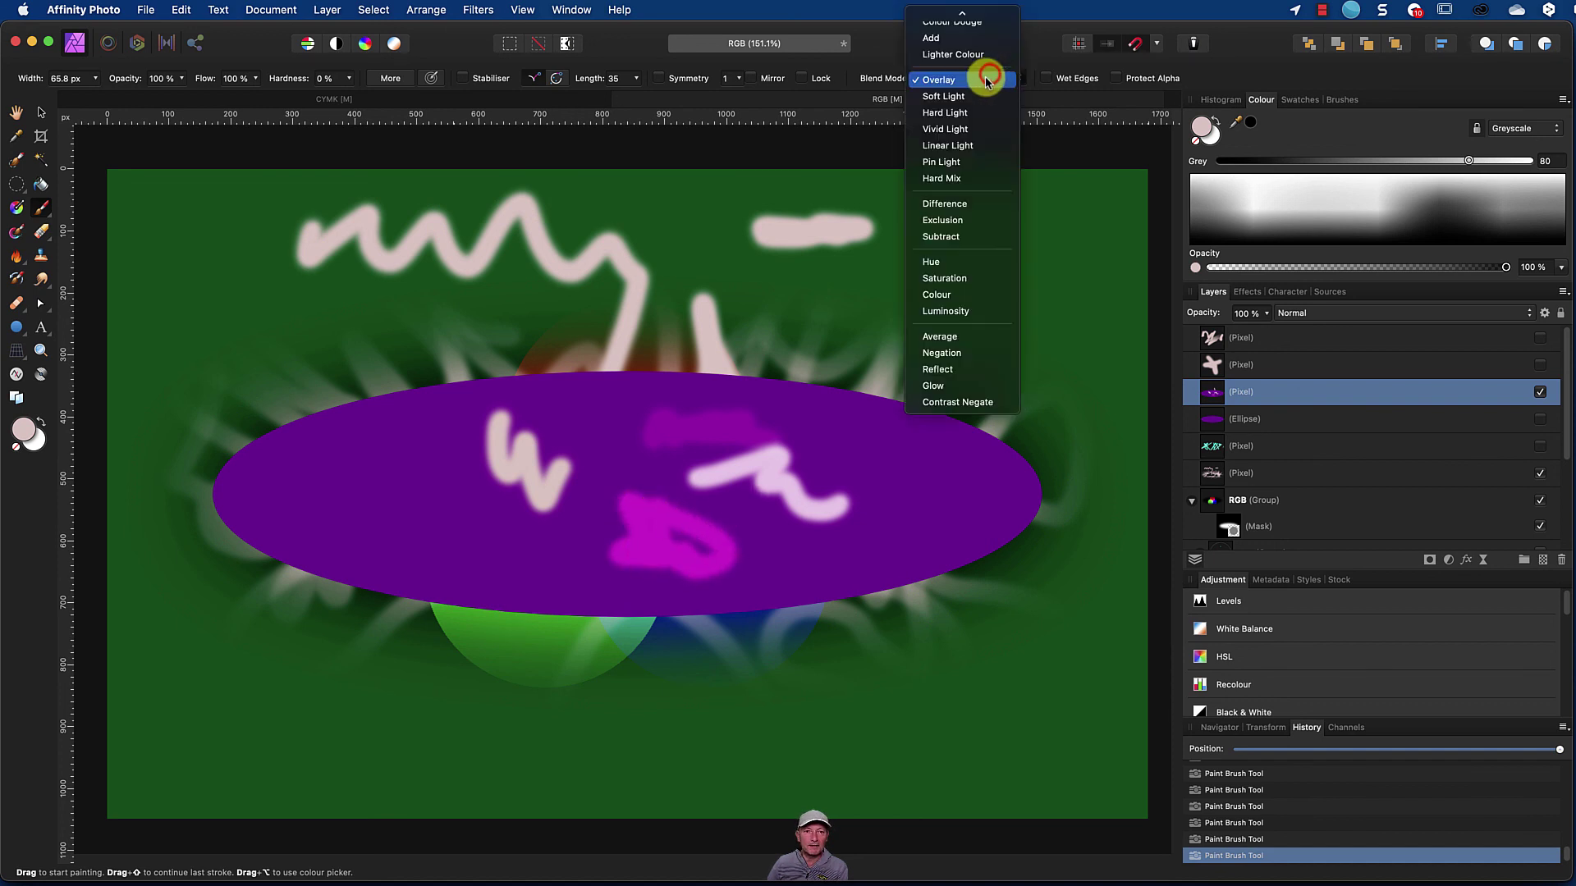
{"action": "mouse_move", "coordinate": [956, 12]}
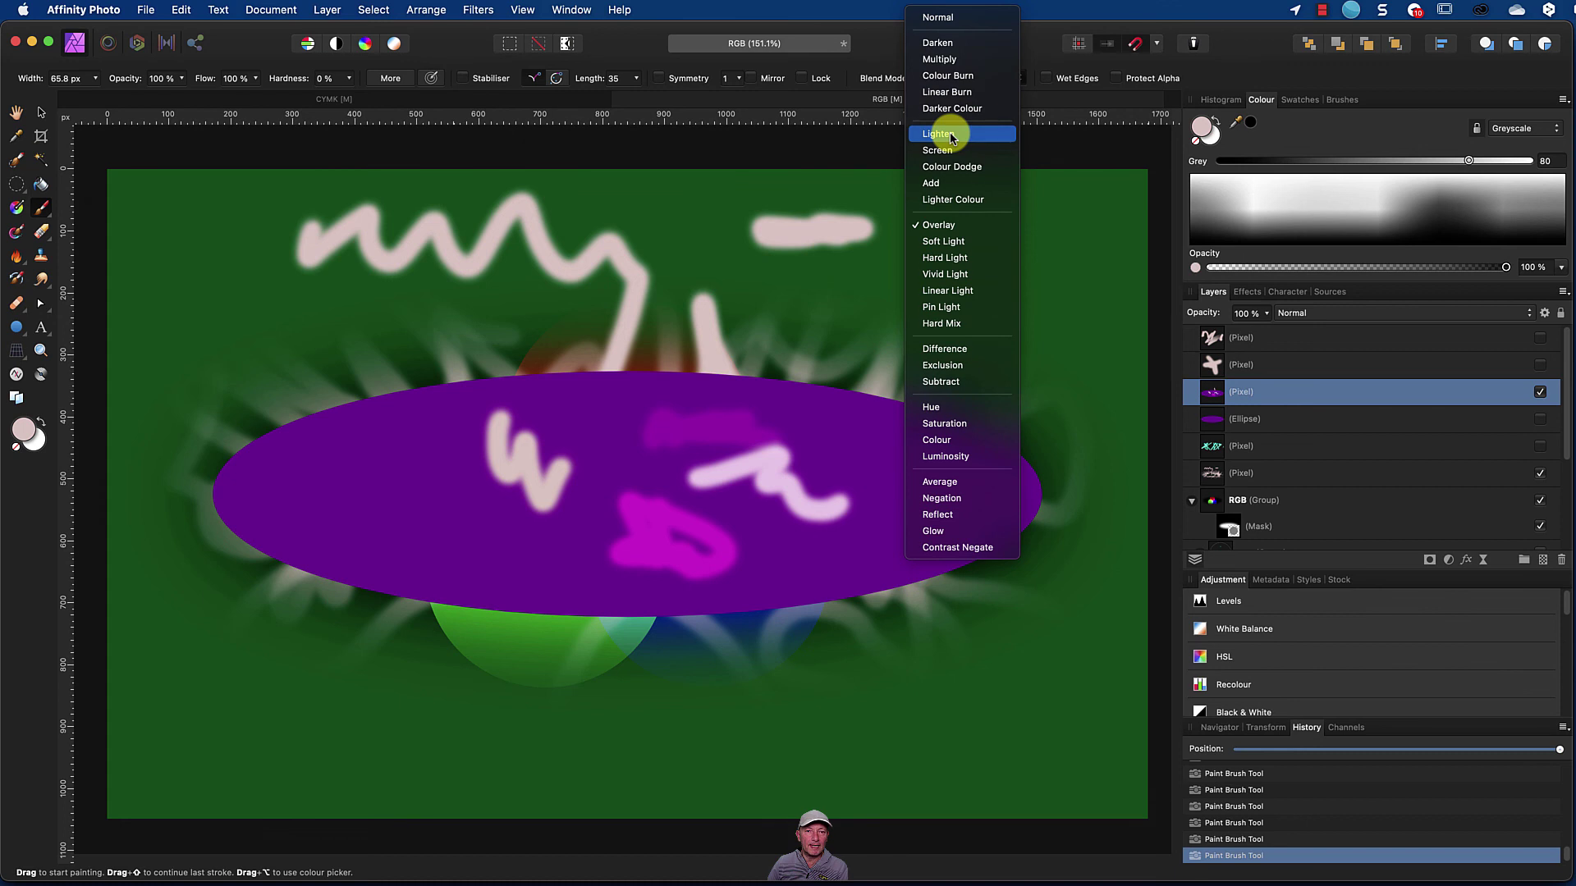
{"action": "left_click", "coordinate": [952, 138]}
{"action": "left_click_drag", "start_coordinate": [370, 500], "coordinate": [416, 507]}
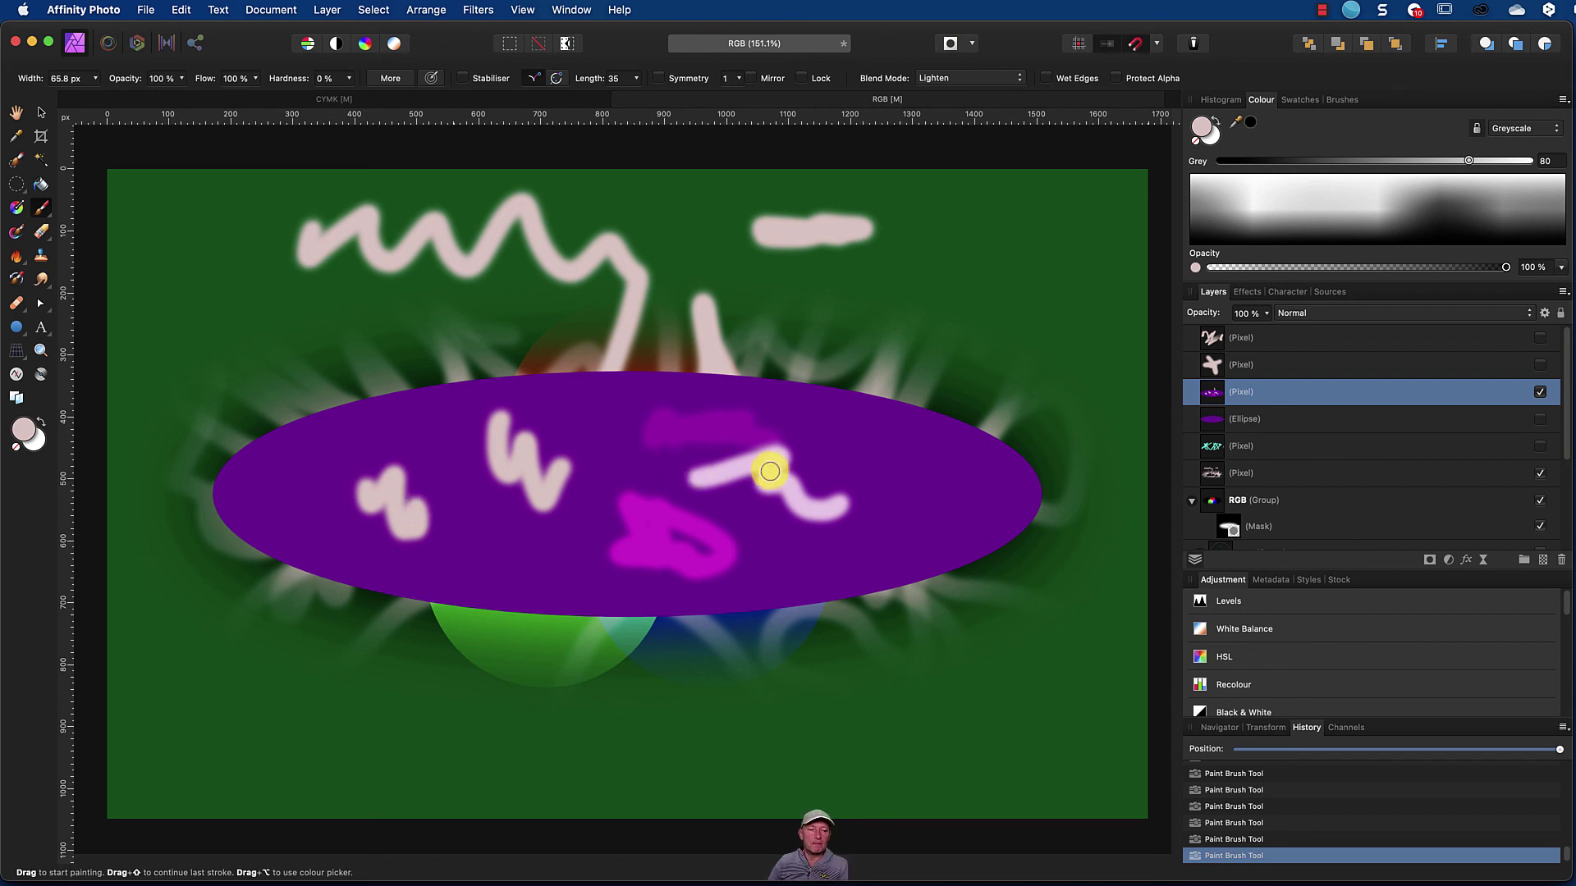
{"action": "left_click", "coordinate": [943, 77]}
{"action": "left_click", "coordinate": [943, 38]}
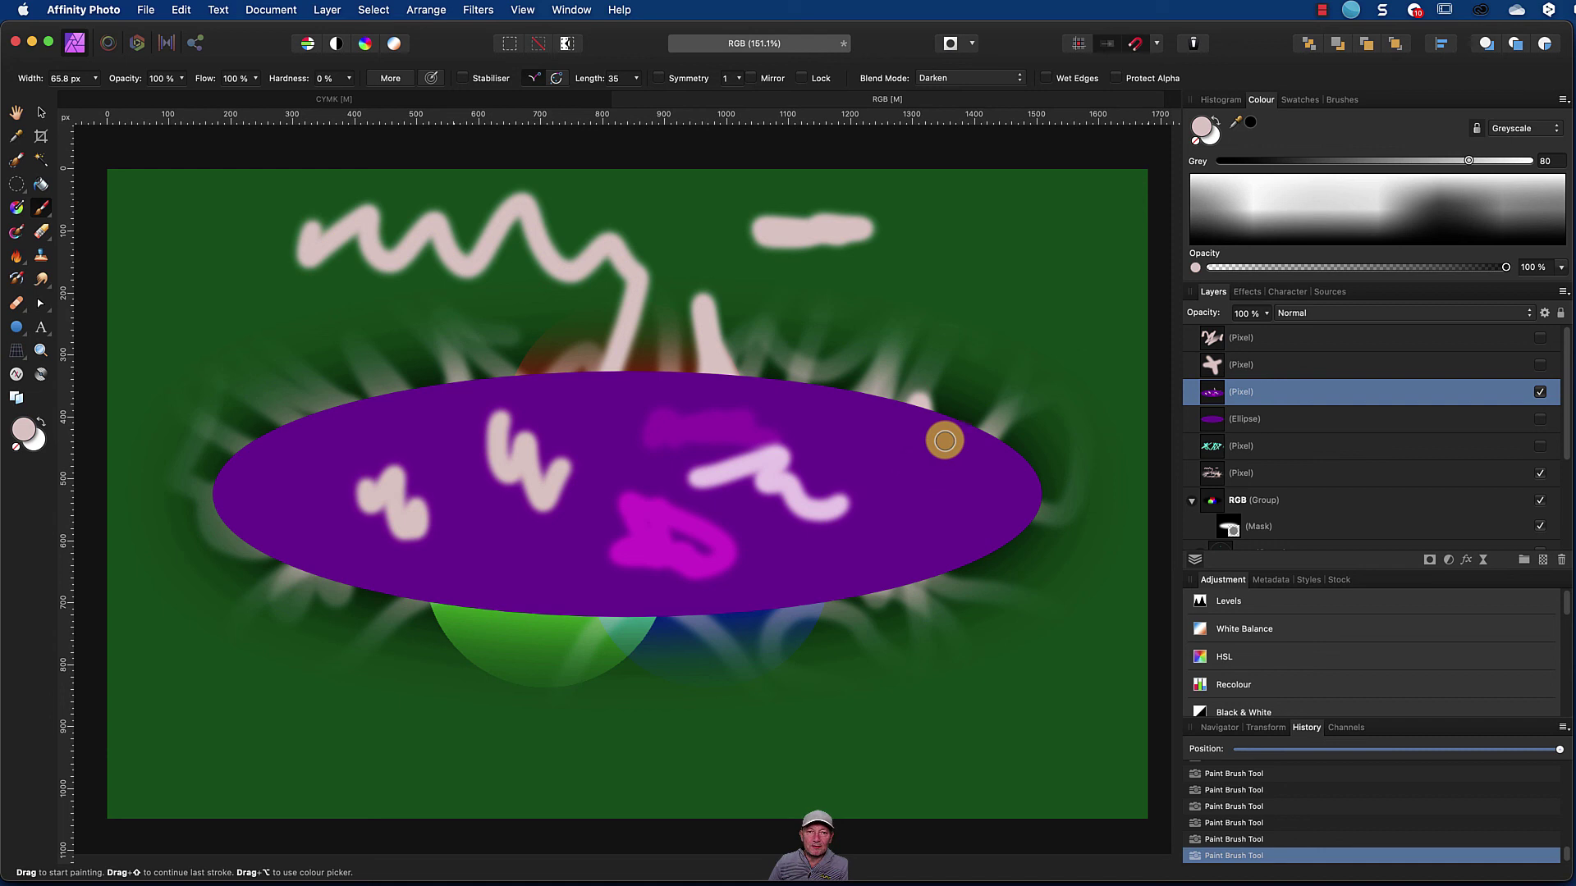
Step: Switch the Paint Brush blend mode from Darken to Normal
{"action": "left_click", "coordinate": [940, 75]}
{"action": "left_click", "coordinate": [945, 55]}
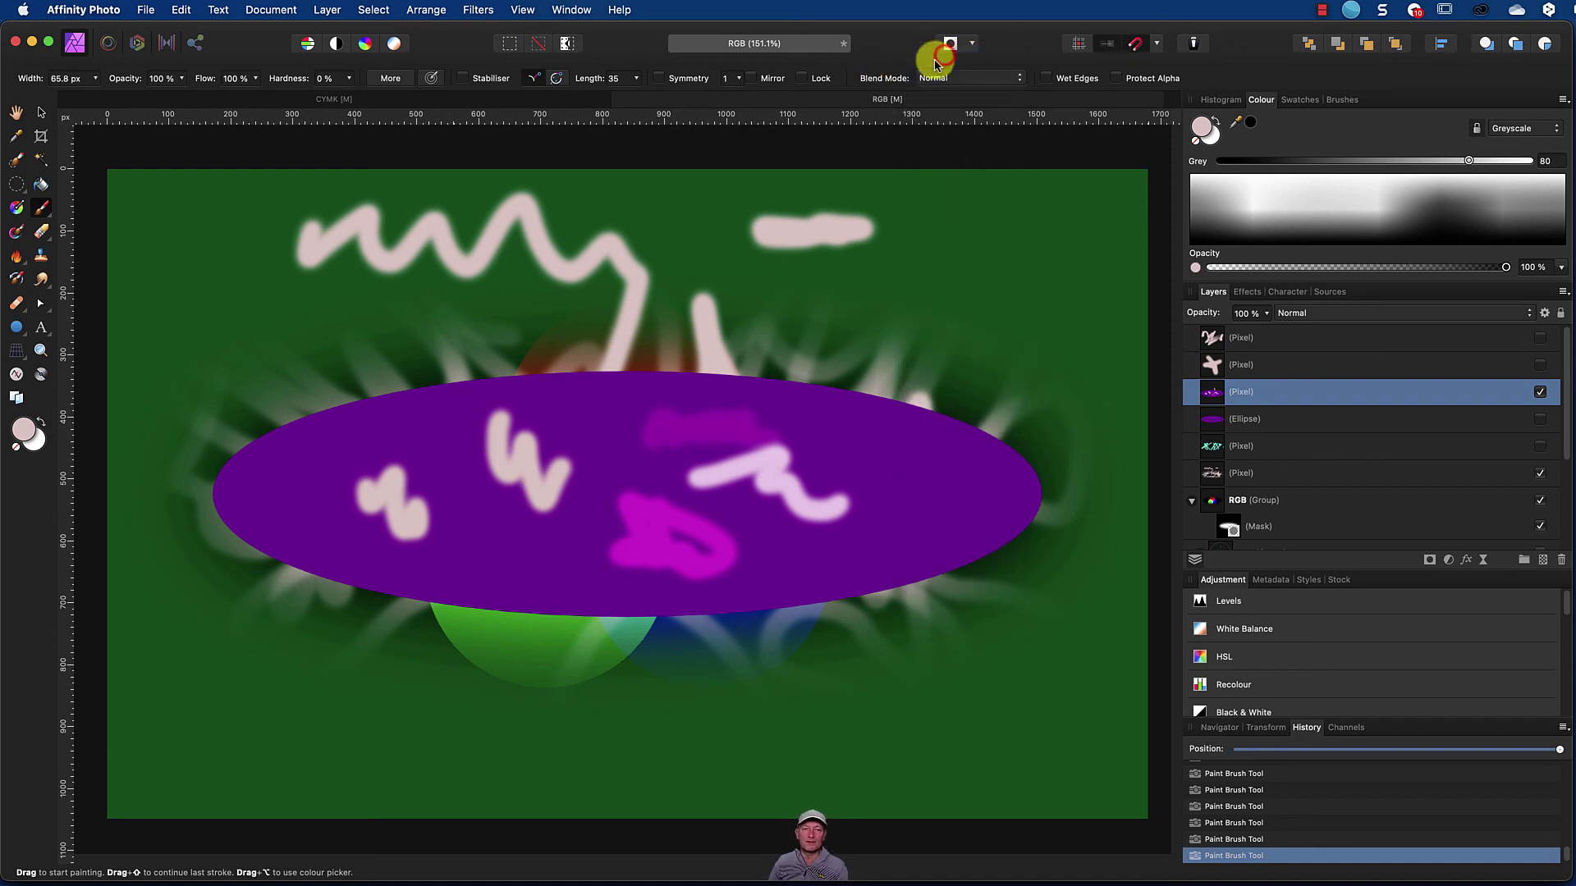